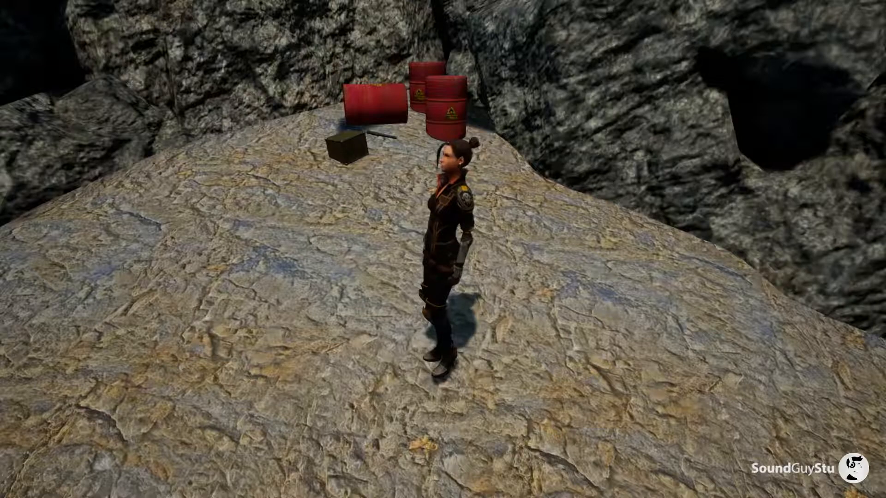
key("space")
key("space")
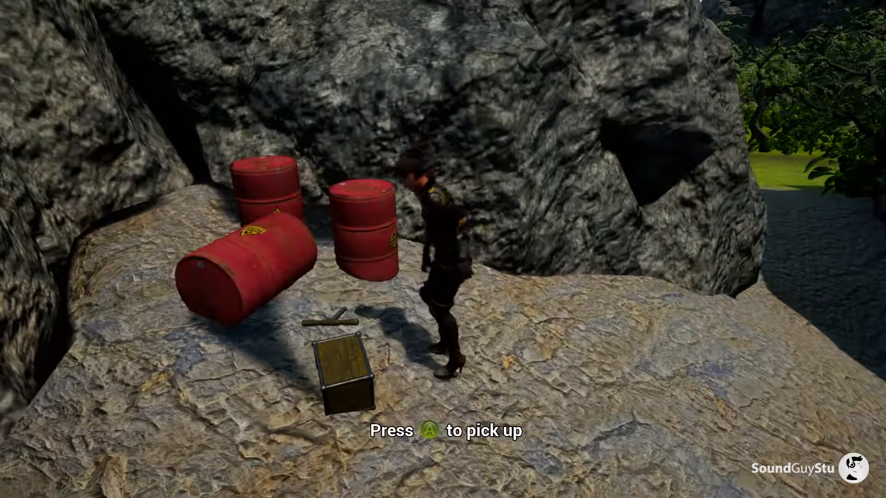
key("s")
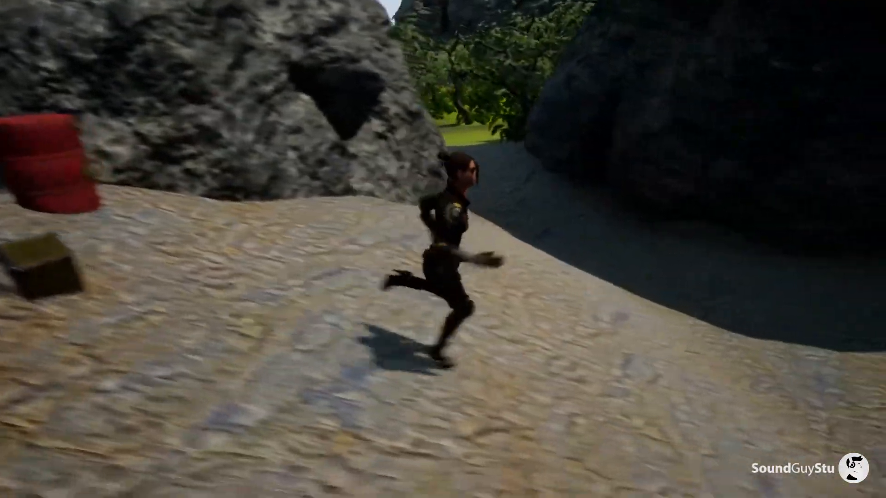
key("w")
key("space")
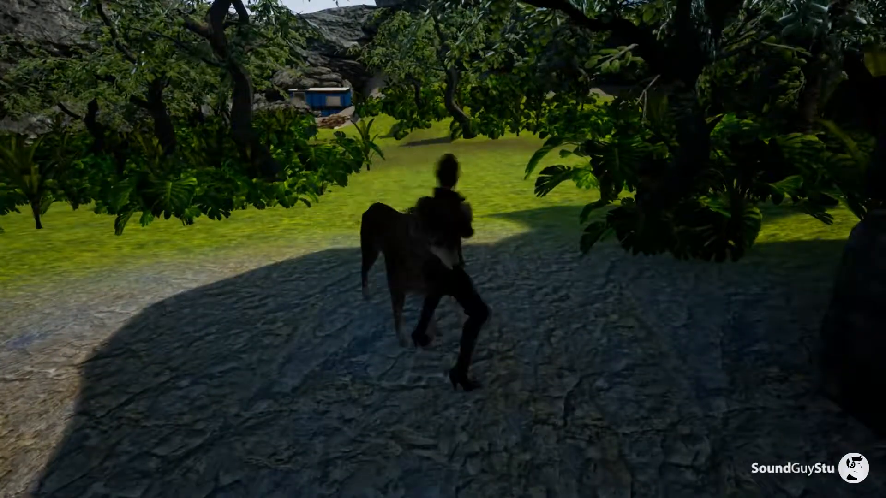
key("w")
key("a")
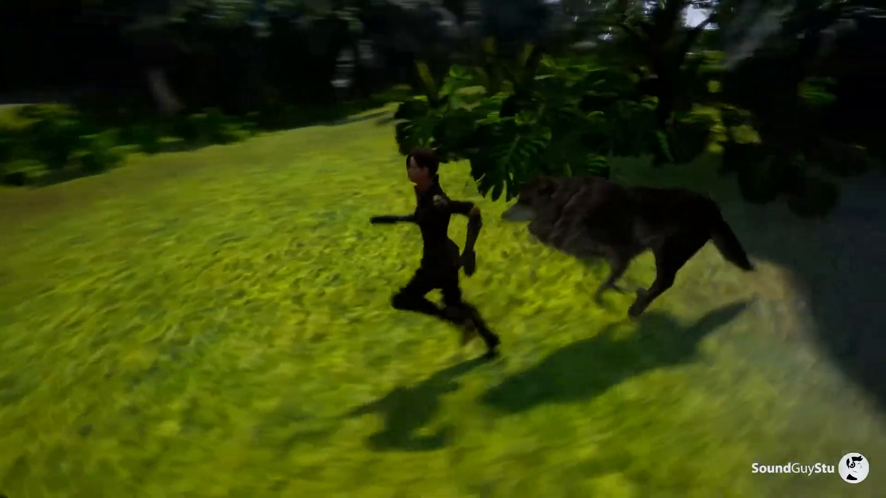
key("a")
key("w")
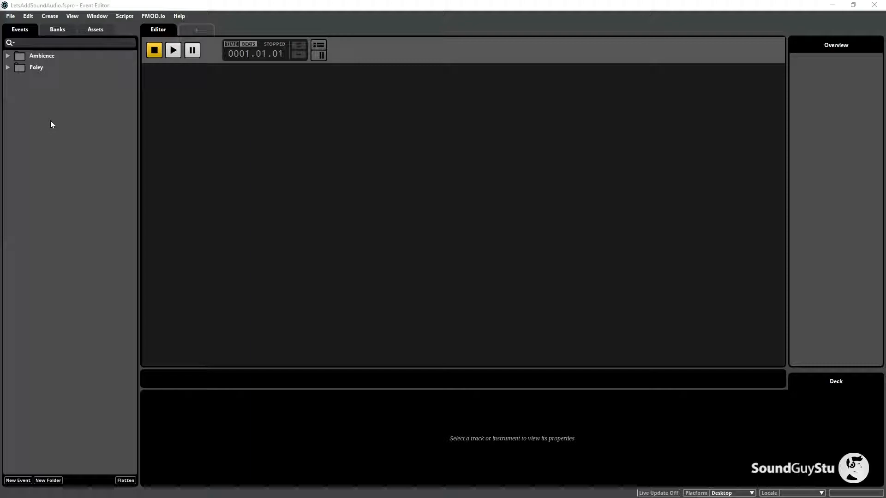
Create an event folder named DialogueSFX
right_click(35, 101)
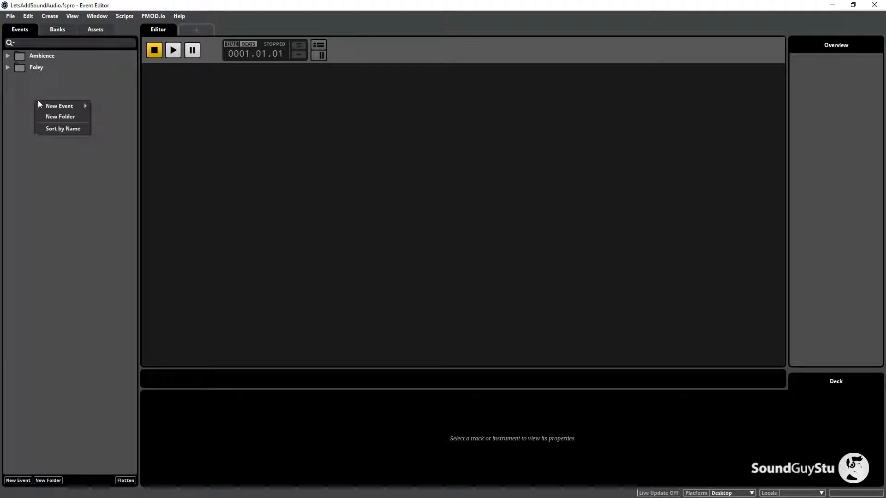
left_click(56, 116)
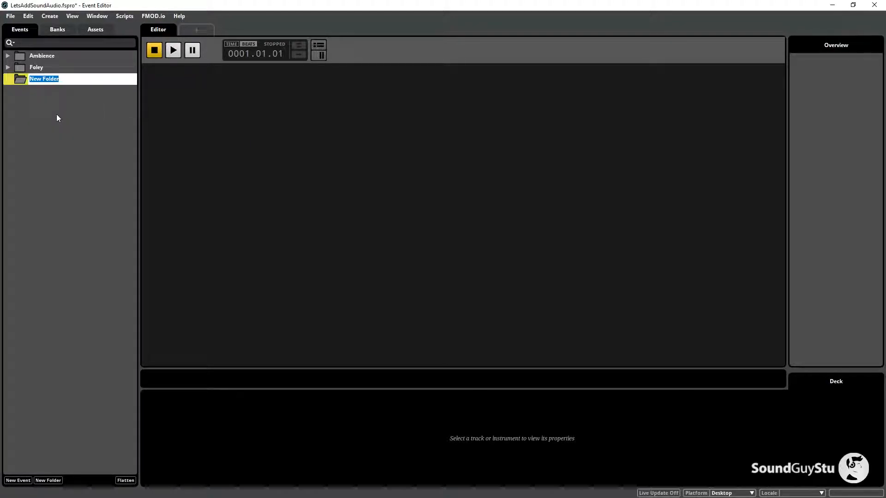
type("DialogueSFX")
key("Return")
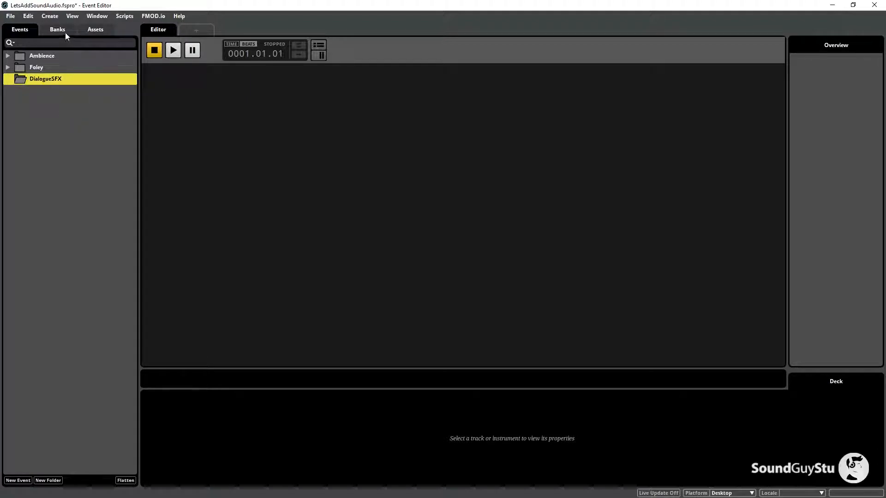
Create a new bank named DialogueSFX
left_click(58, 29)
right_click(47, 99)
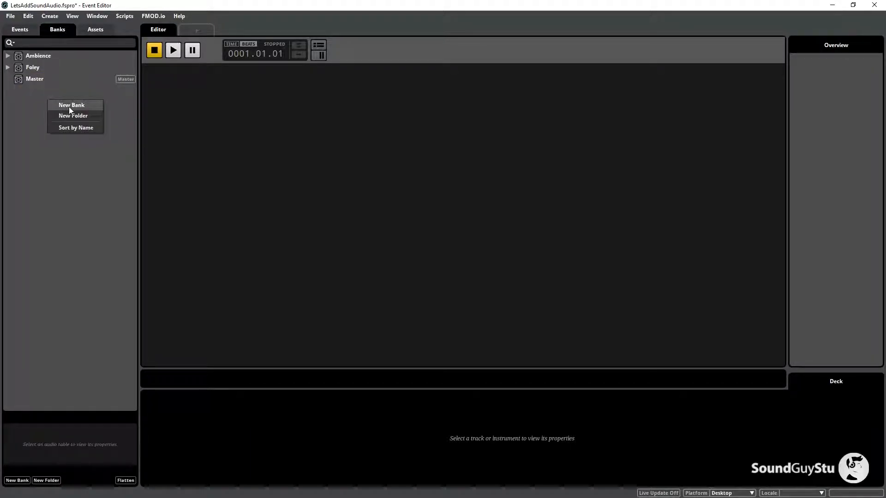
left_click(68, 106)
type("Dia")
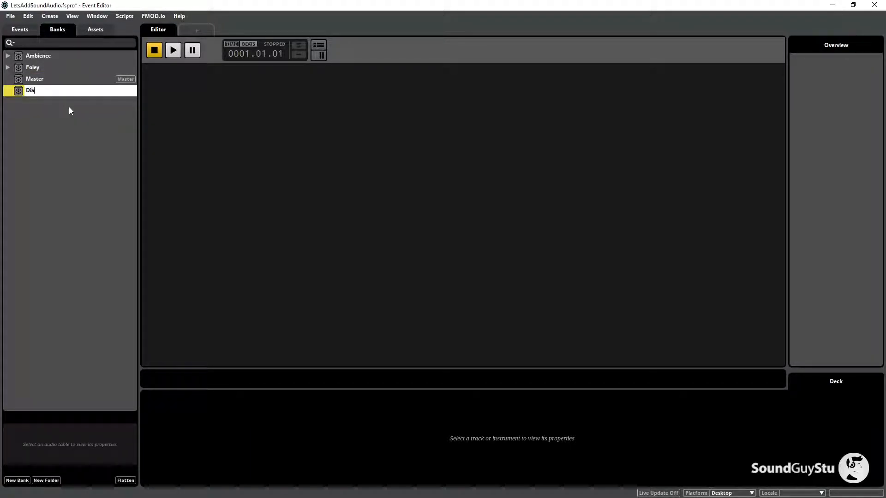
type("logueSFX")
key("Return")
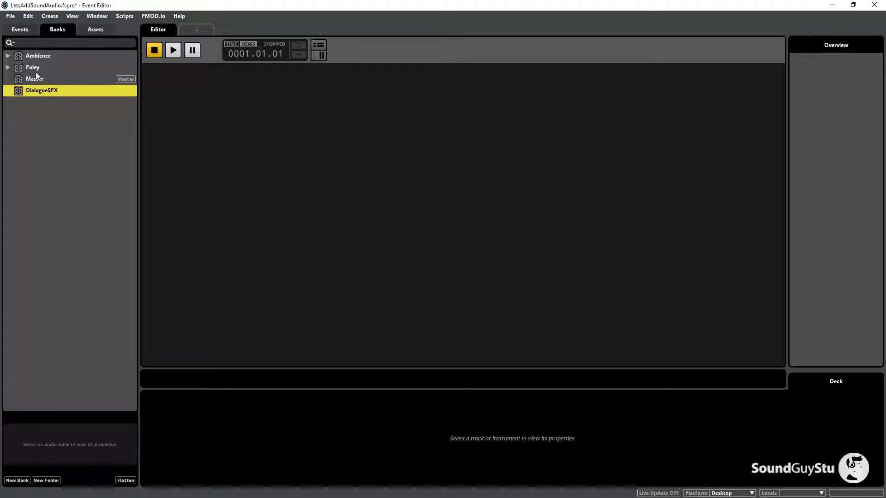
Add a new 2D event named JumpGrunts inside the DialogueSFX event folder
left_click(21, 31)
left_click(35, 82)
right_click(36, 80)
mouse_move(52, 85)
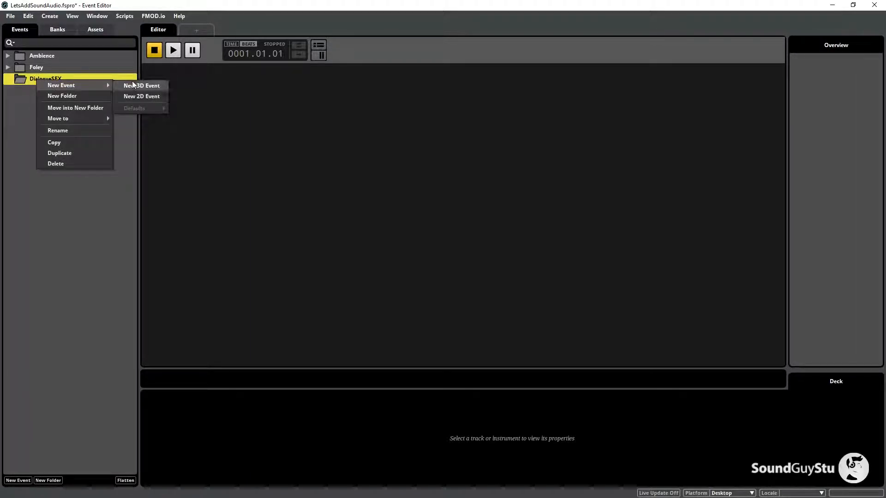
left_click(145, 95)
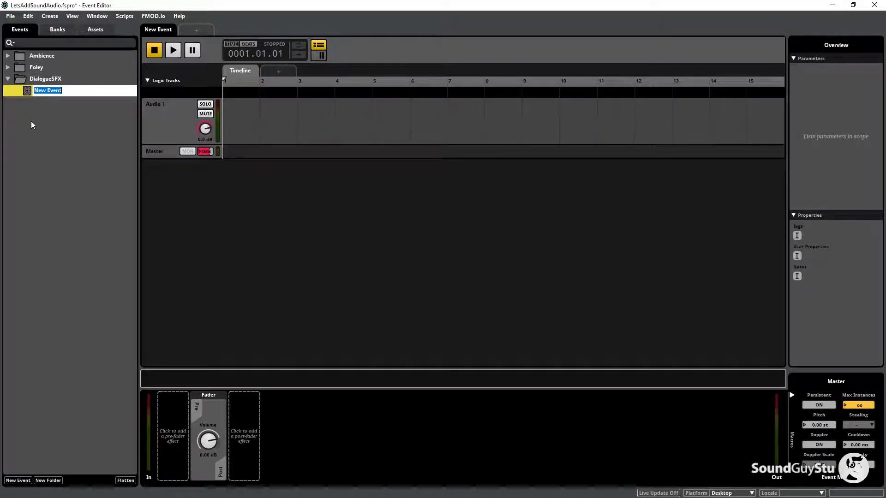
type("J")
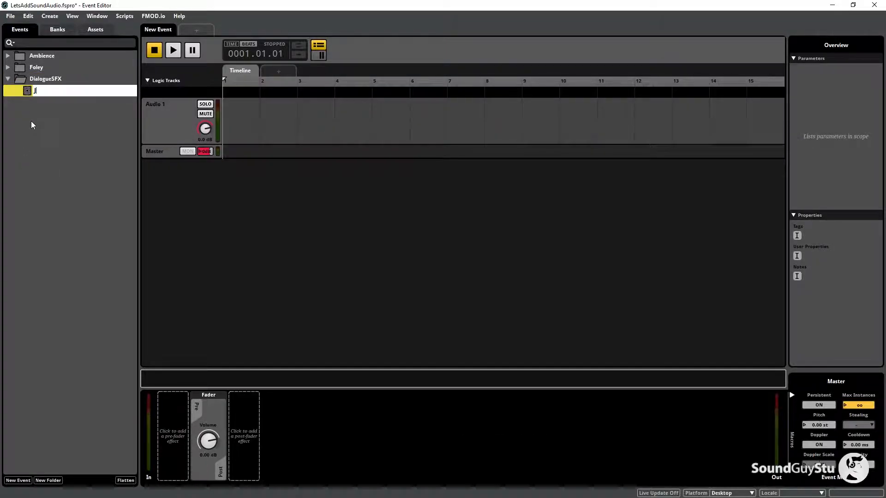
type("umpGrunts")
key("Return")
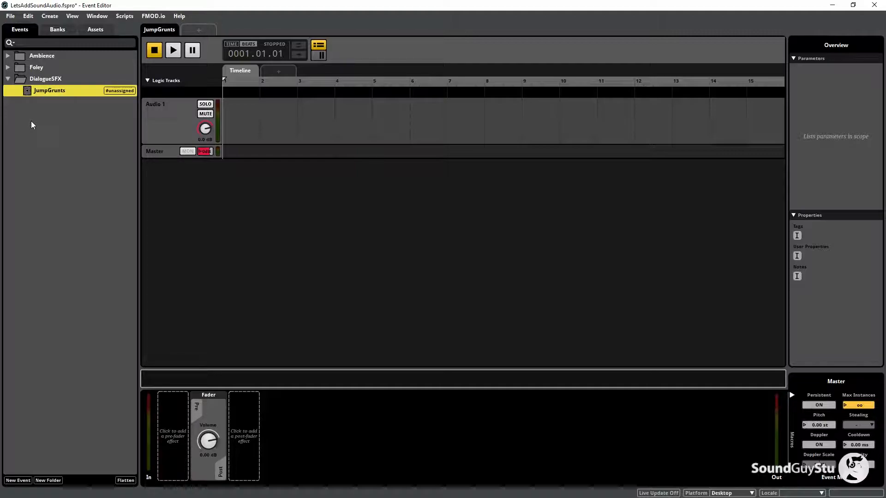
Rename the event's Audio 1 track to JumpGrunts and reselect the JumpGrunts event
double_click(156, 104)
type("JumpGrunts")
key("Return")
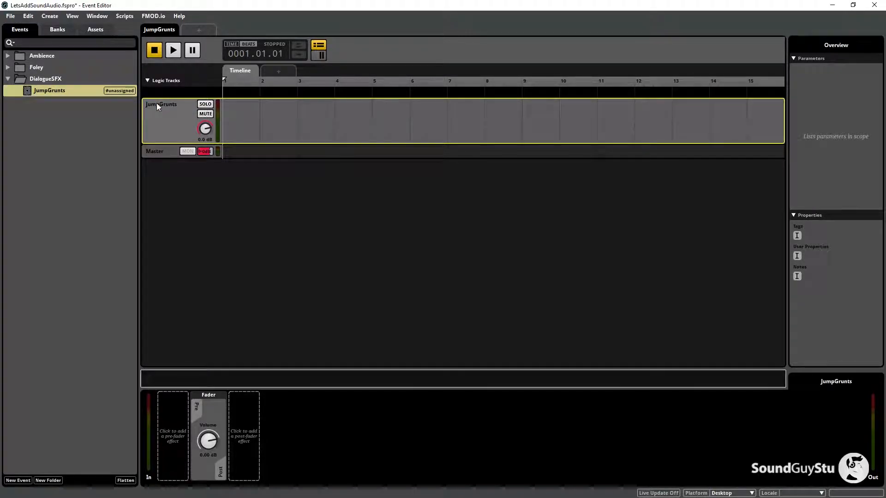
left_click(99, 179)
left_click(49, 89)
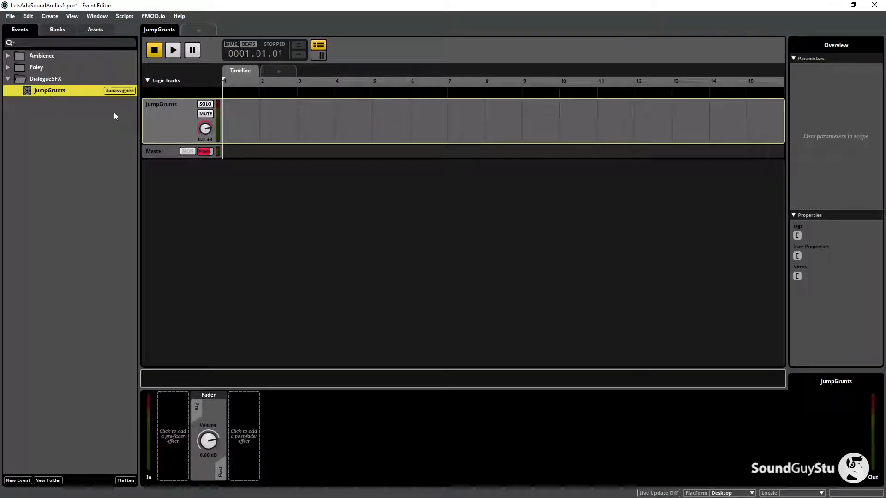
Open the Audio Bin beside the event editor and create an asset folder named DialogueSFX in it
left_click(71, 14)
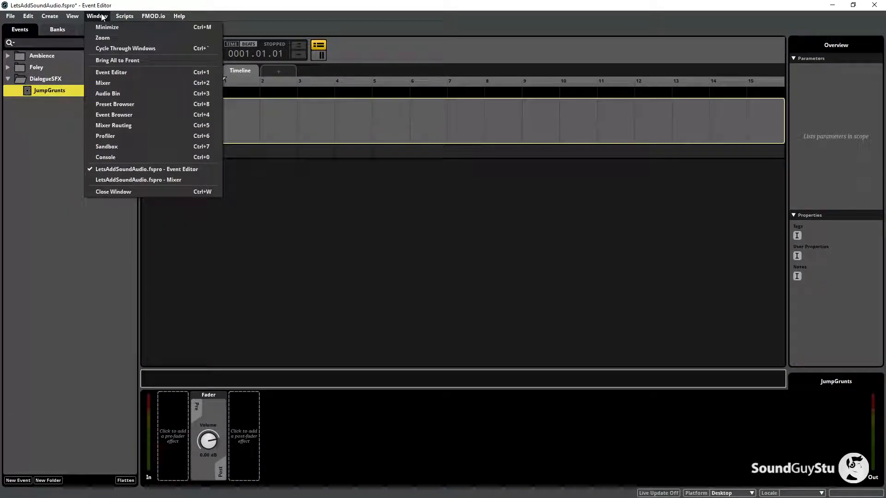
left_click(115, 93)
left_click_drag(420, 79, 588, 67)
right_click(566, 150)
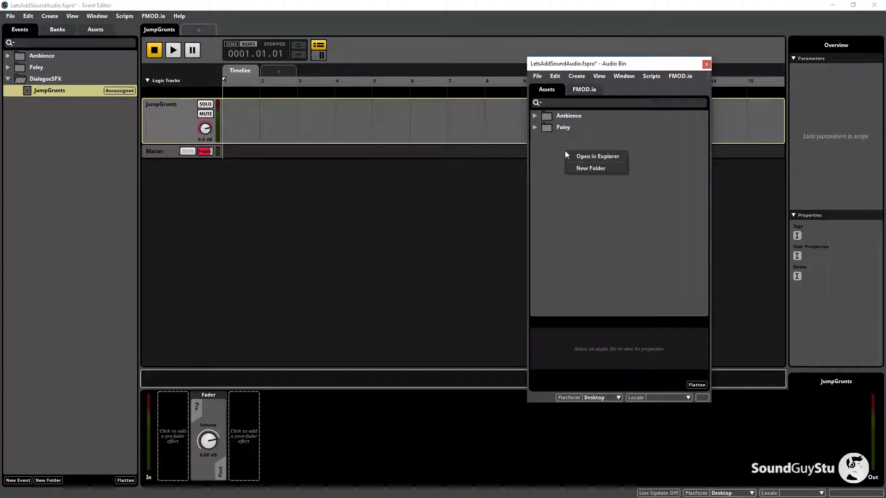
left_click(583, 169)
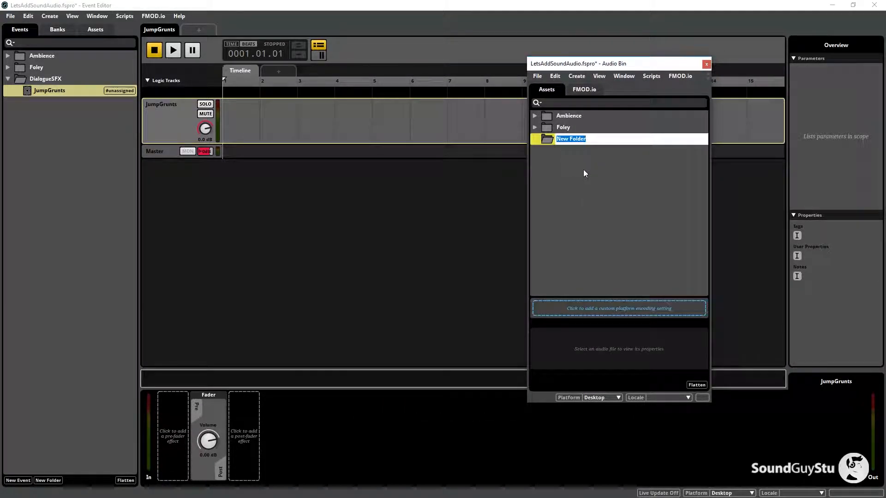
type("DialogueSFX")
key("Return")
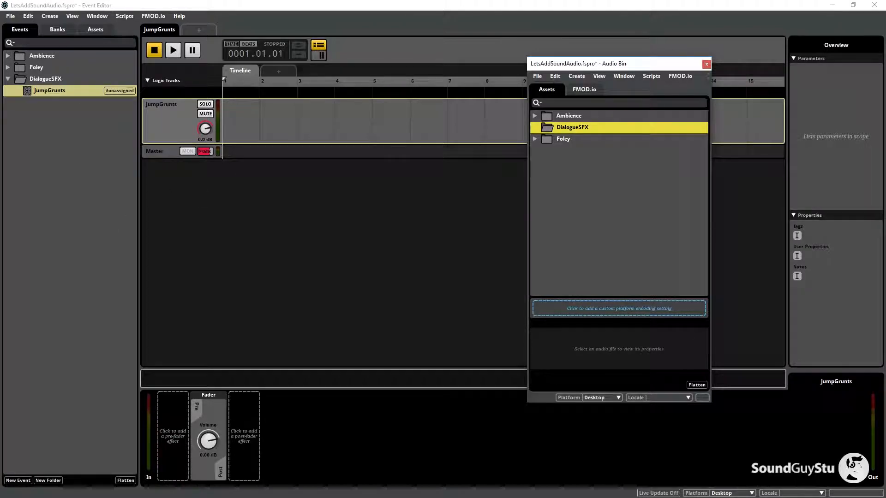
Bring up the EveDialogueLAS folder in File Explorer and look through its dialogue sound files
left_click_drag(1, 184, 353, 105)
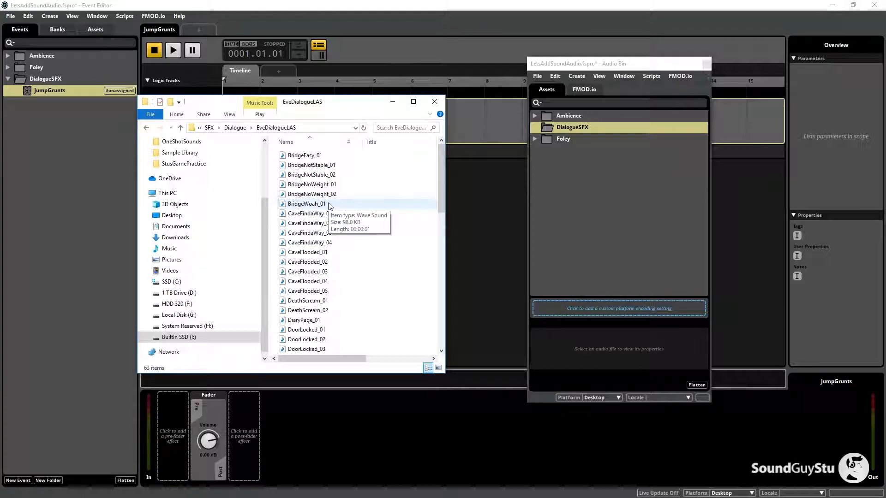
scroll(326, 206, "down", 12)
scroll(326, 207, "up", 11)
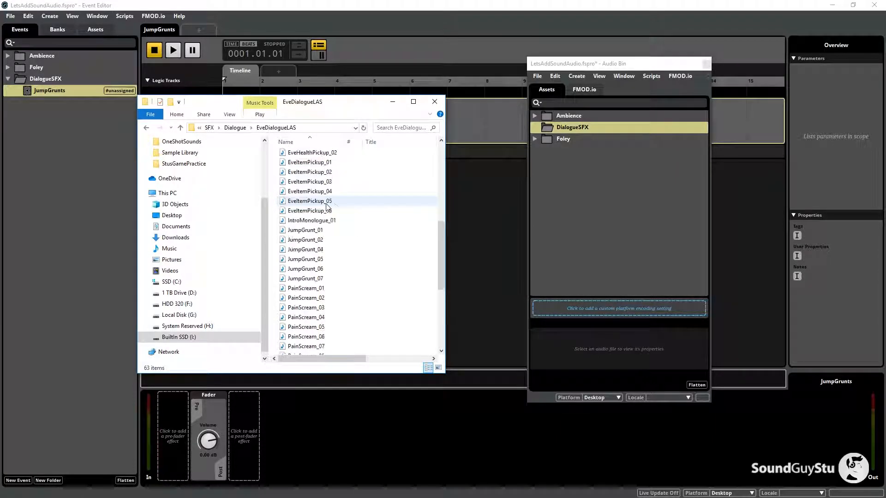
scroll(326, 207, "up", 1)
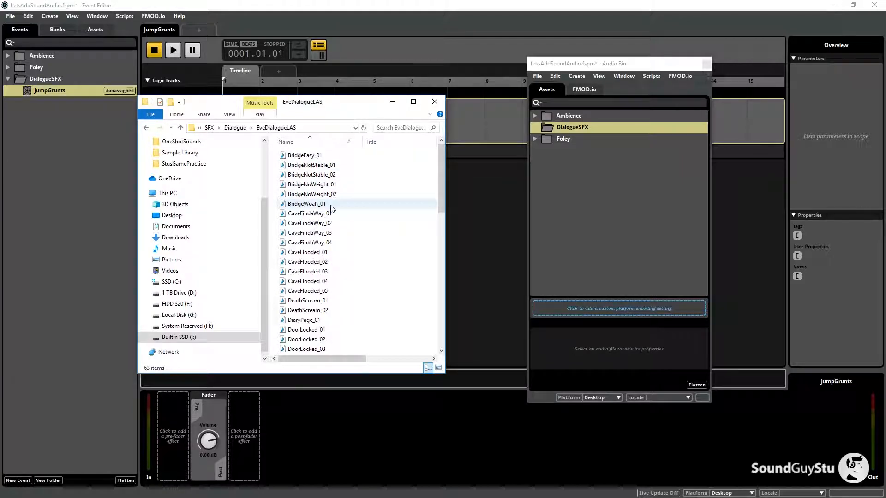
scroll(335, 214, "down", 1)
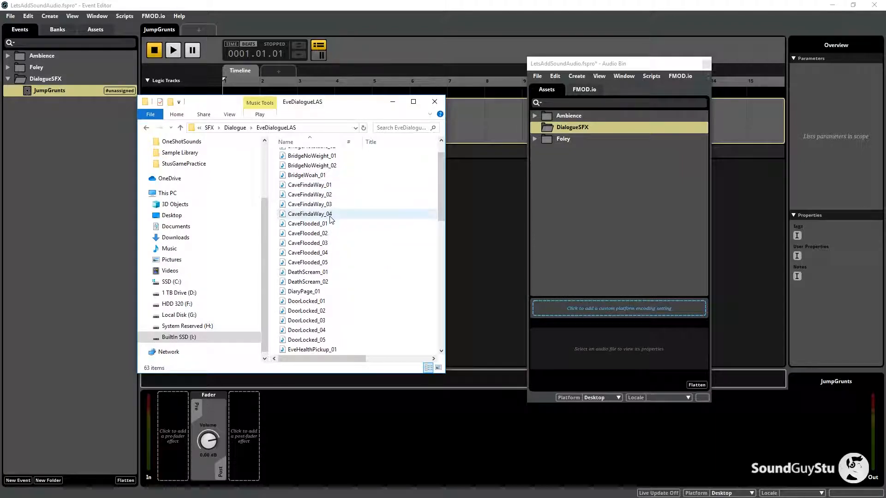
scroll(333, 217, "down", 2)
scroll(331, 220, "down", 2)
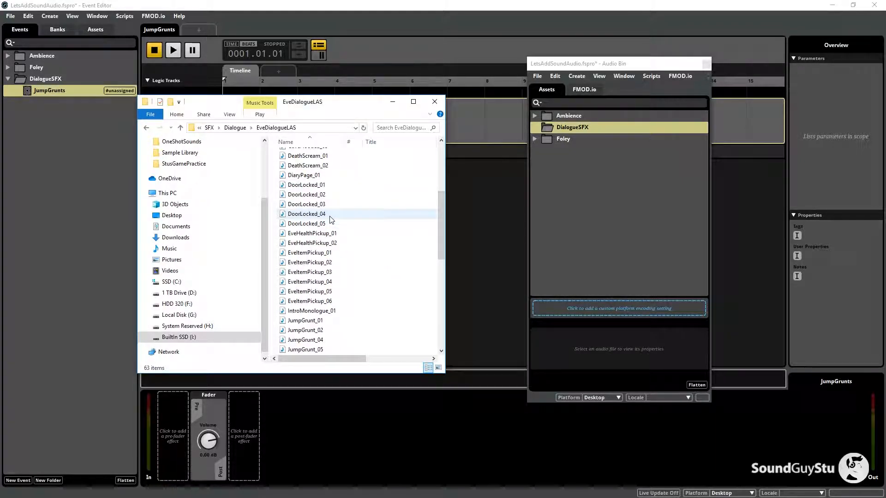
scroll(330, 203, "down", 1)
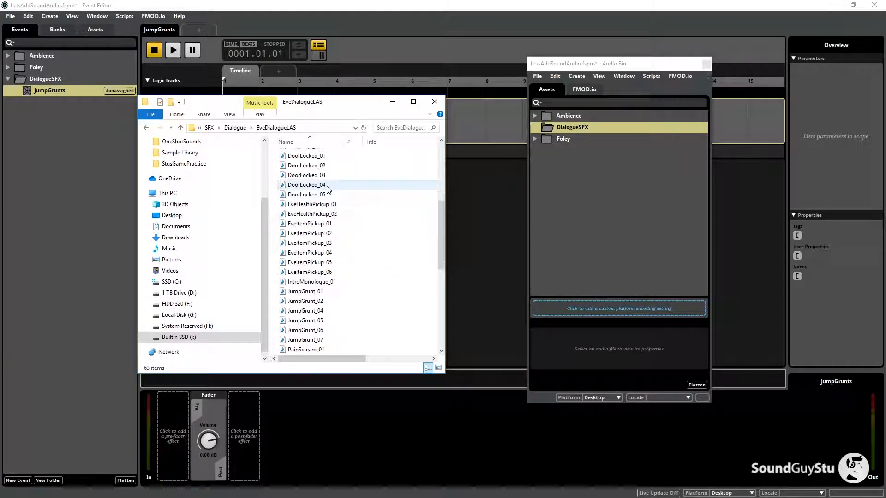
Import all EveHealthPickup, EveItemPickup, JumpGrunt and PainScream files from EveDialogueLAS into the Audio Bin's DialogueSFX folder, and minimize File Explorer
left_click(334, 205)
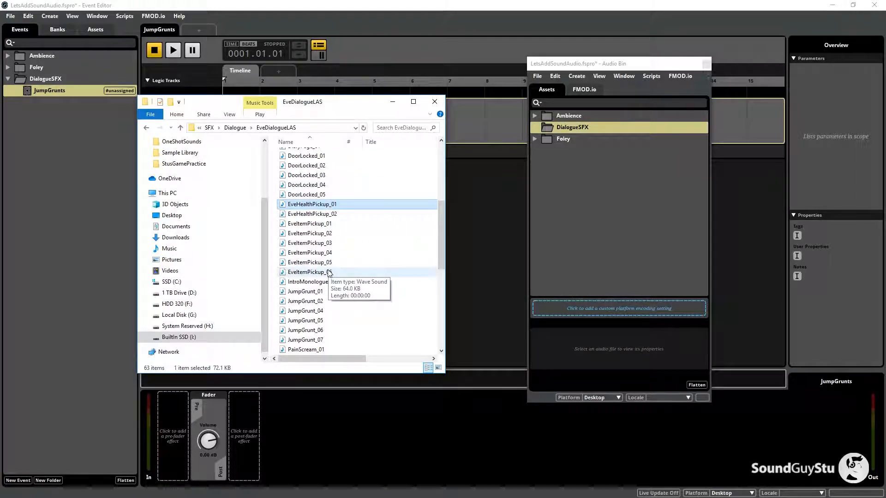
left_click(329, 272, "shift")
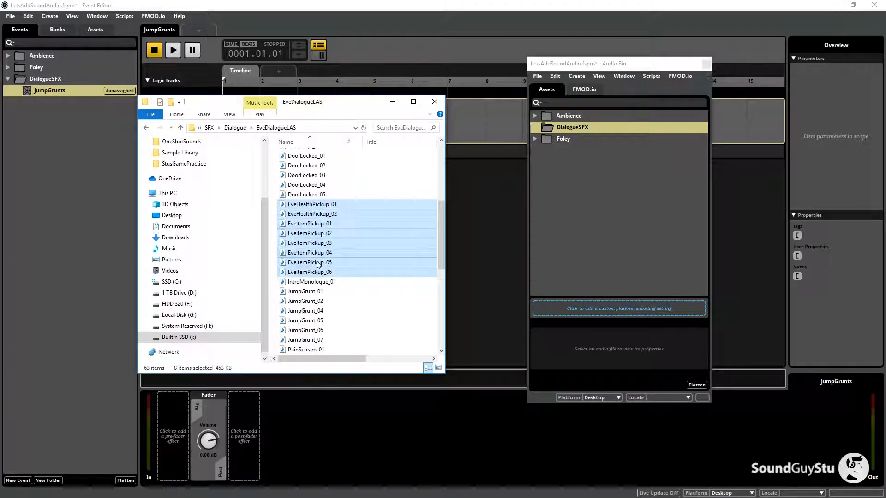
scroll(323, 221, "down", 3)
left_click(325, 205, "ctrl")
left_click(324, 215, "ctrl")
left_click(323, 224, "ctrl")
left_click(323, 234, "ctrl")
left_click(323, 243, "ctrl")
left_click(323, 253, "ctrl")
scroll(337, 258, "down", 2)
left_click(319, 204, "ctrl")
left_click(316, 214, "ctrl")
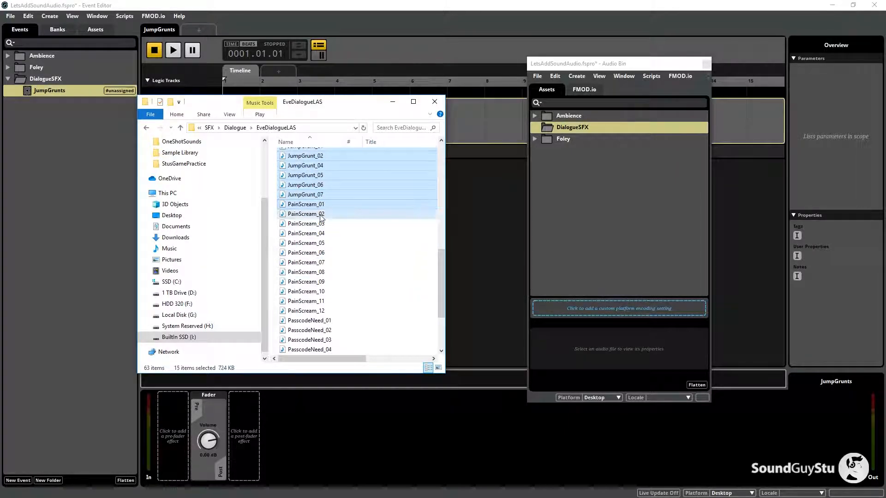
left_click(315, 224, "ctrl")
left_click(314, 233, "ctrl")
left_click(313, 244, "ctrl")
left_click(312, 253, "ctrl")
left_click(309, 263, "ctrl")
left_click(307, 272, "ctrl")
left_click(305, 292, "ctrl")
left_click(304, 281, "ctrl")
left_click(306, 302, "ctrl")
left_click(308, 311, "ctrl")
scroll(377, 238, "down", 3)
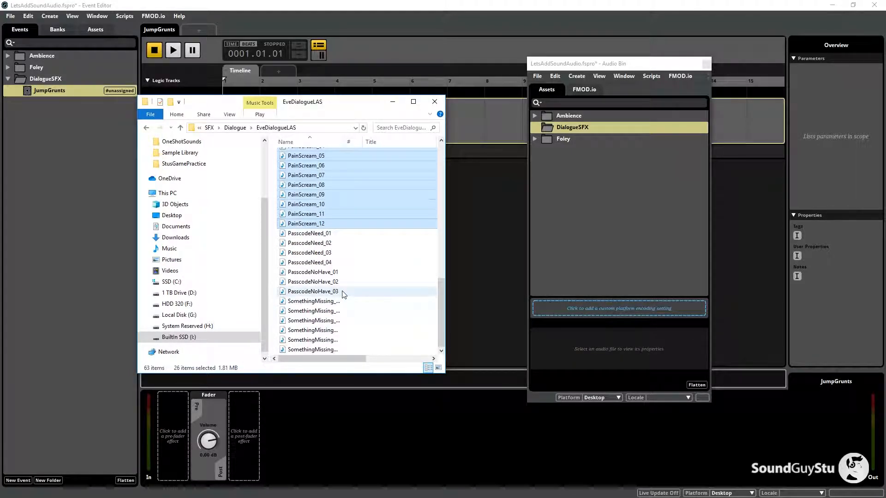
scroll(295, 231, "up", 4)
left_click_drag(312, 176, 579, 129)
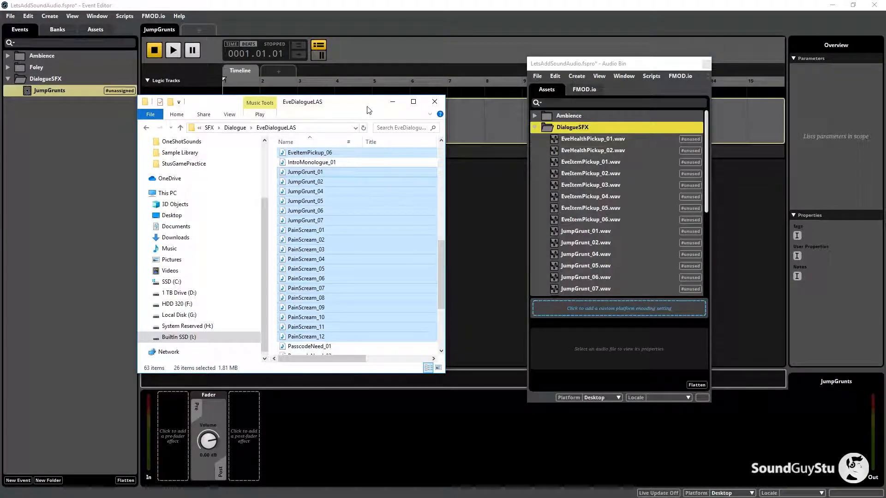
left_click(392, 102)
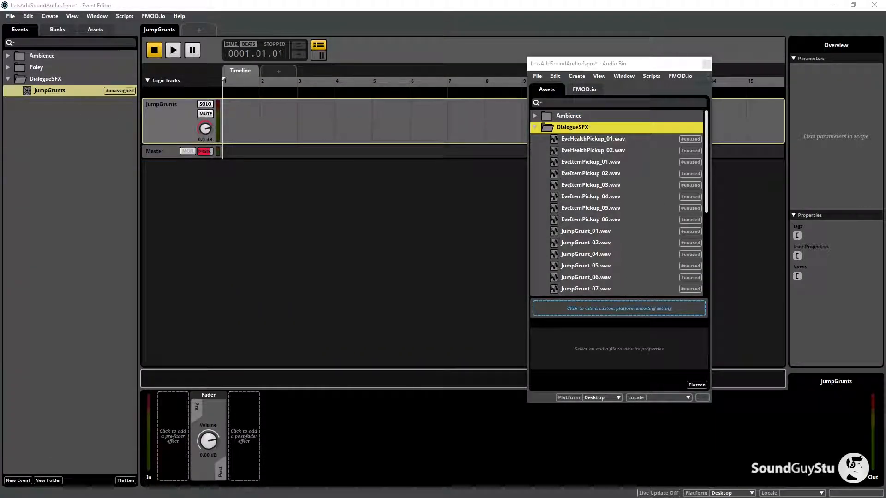
Add JumpGrunt_01 through JumpGrunt_07 as one multi instrument at the start of the JumpGrunts track and audition it
left_click(285, 5)
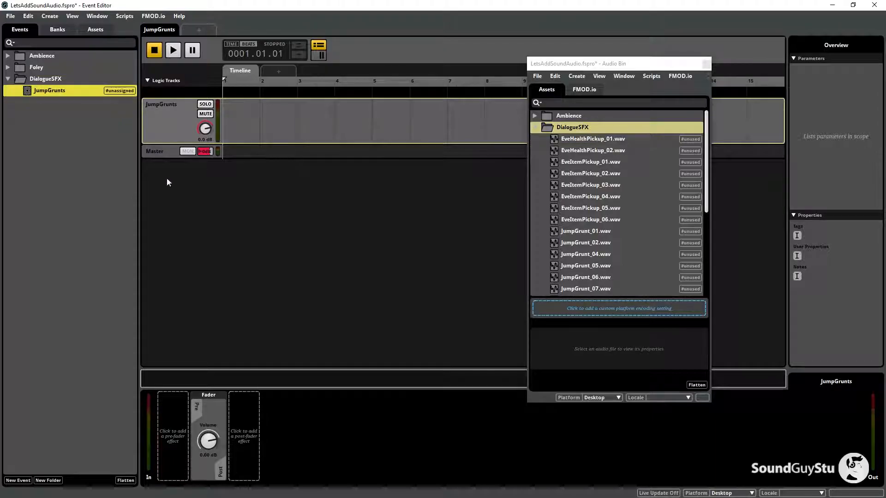
left_click(591, 231)
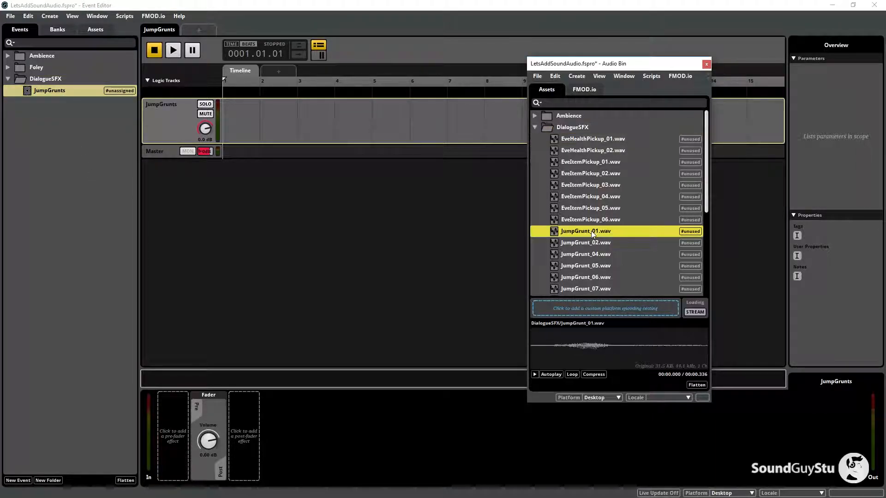
scroll(588, 234, "down", 2)
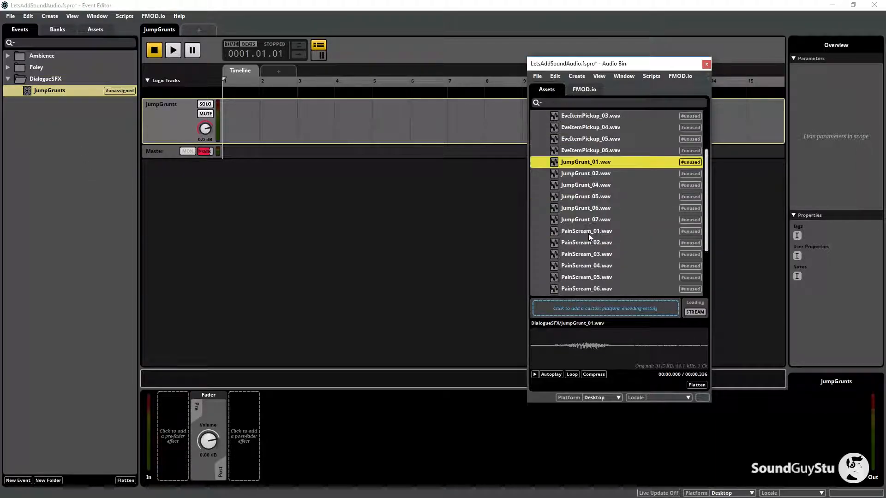
left_click(570, 220, "shift")
left_click_drag(577, 162, 227, 107)
left_click(171, 52)
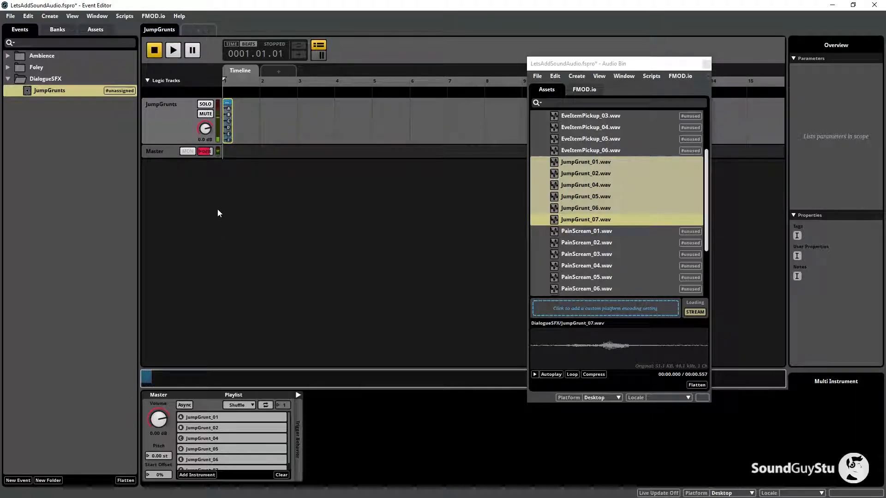
Add random modulation to the multi instrument's volume and set its range to 2.00 dB
scroll(241, 140, "up", 5)
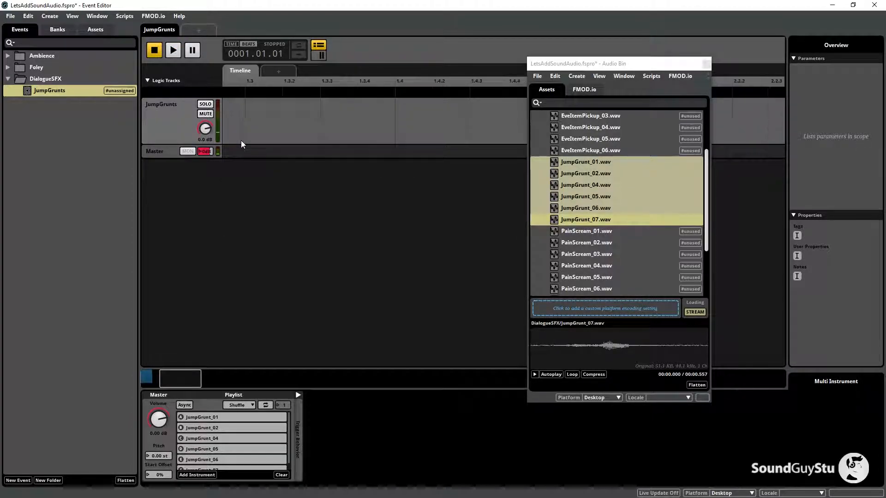
left_click_drag(169, 374, 147, 380)
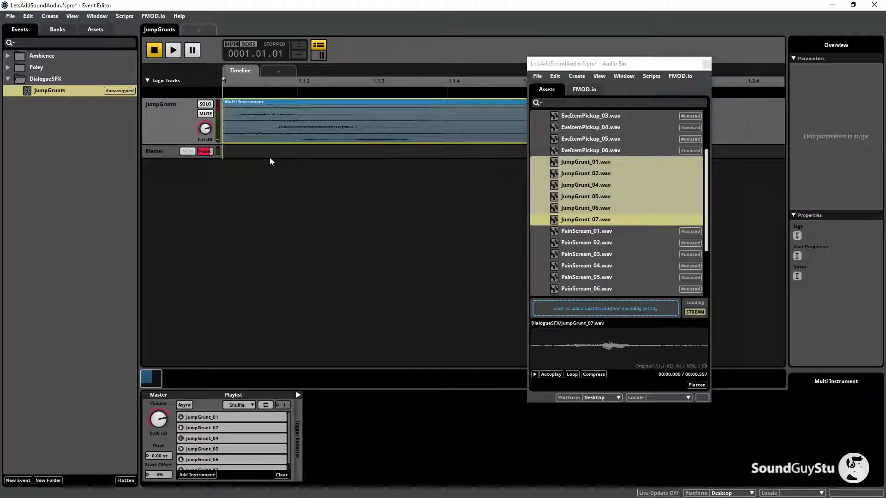
scroll(283, 146, "down", 2)
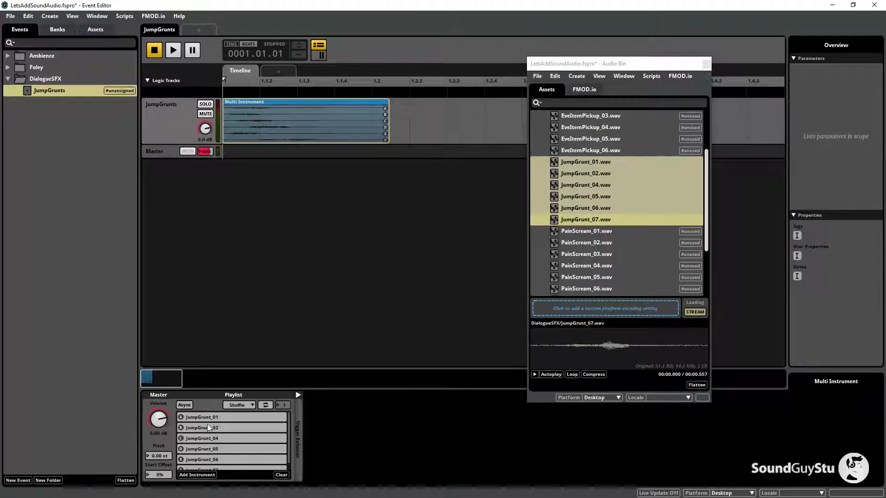
right_click(165, 422)
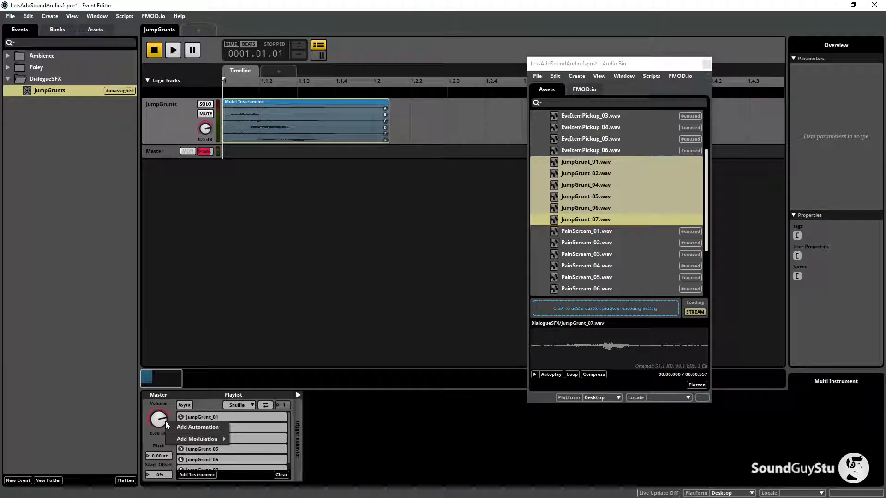
left_click(252, 441)
left_click_drag(325, 443, 325, 441)
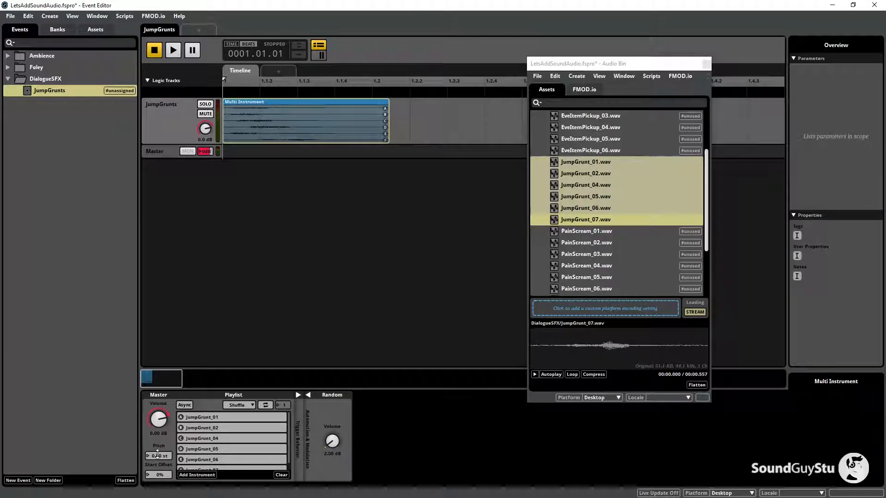
Add random modulation of 1.68 st to the multi instrument's pitch and audition the event
right_click(157, 456)
mouse_move(193, 472)
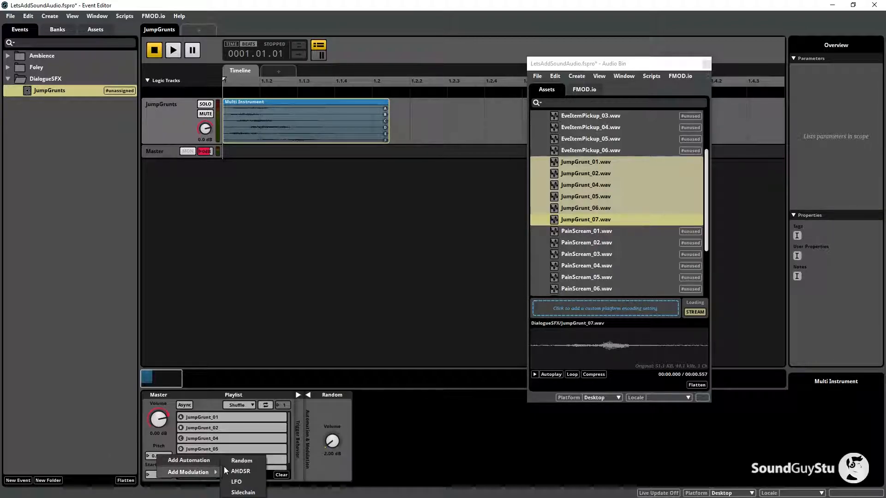
left_click(249, 461)
left_click_drag(337, 434, 337, 430)
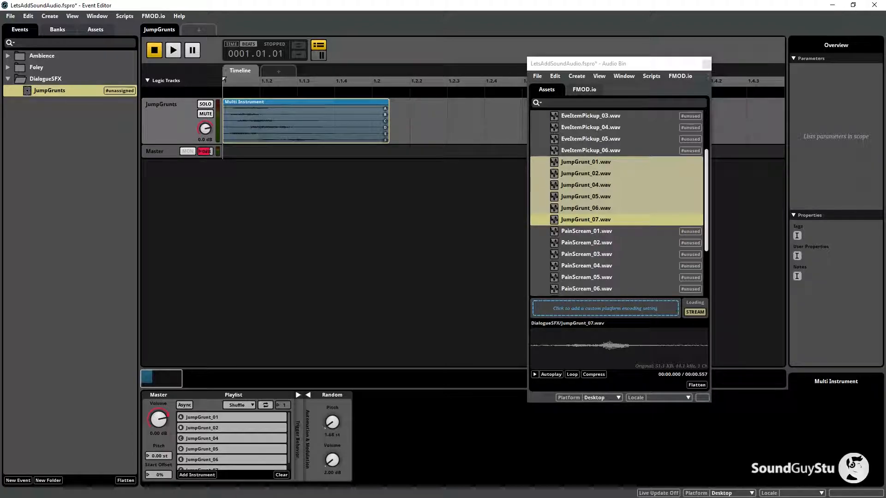
left_click(171, 52)
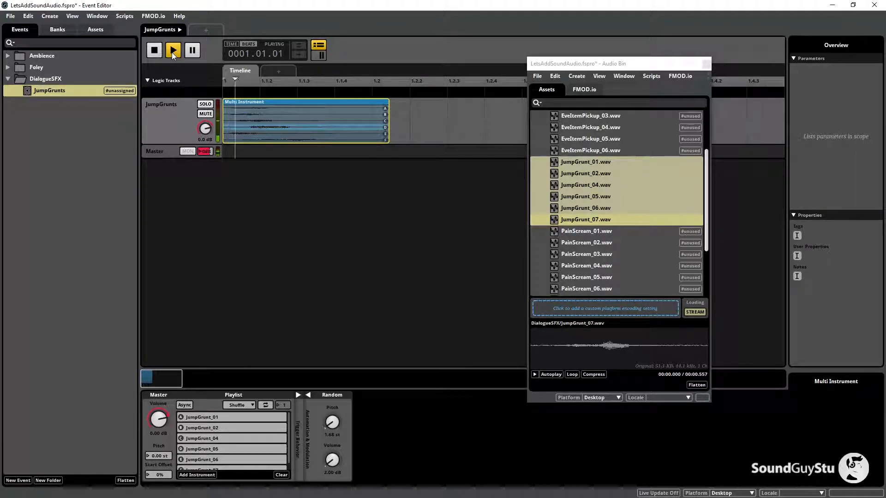
key("space")
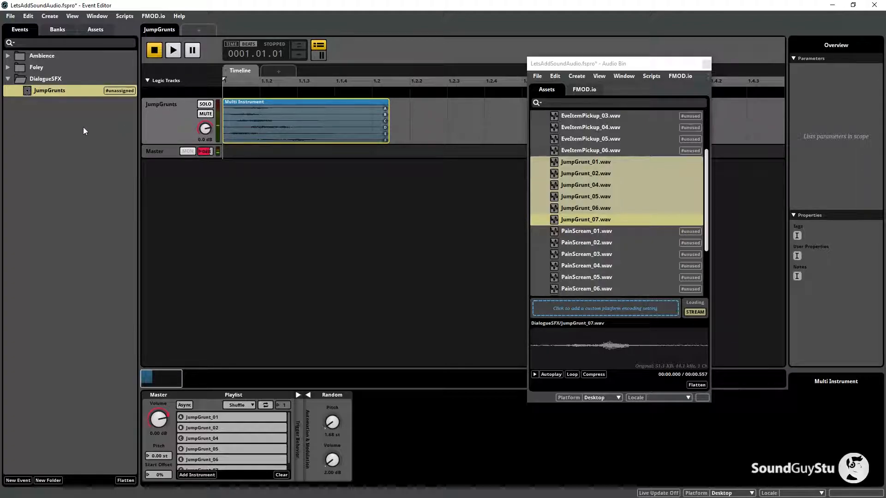
Assign the JumpGrunts event to the DialogueSFX bank
left_click(79, 90)
right_click(79, 90)
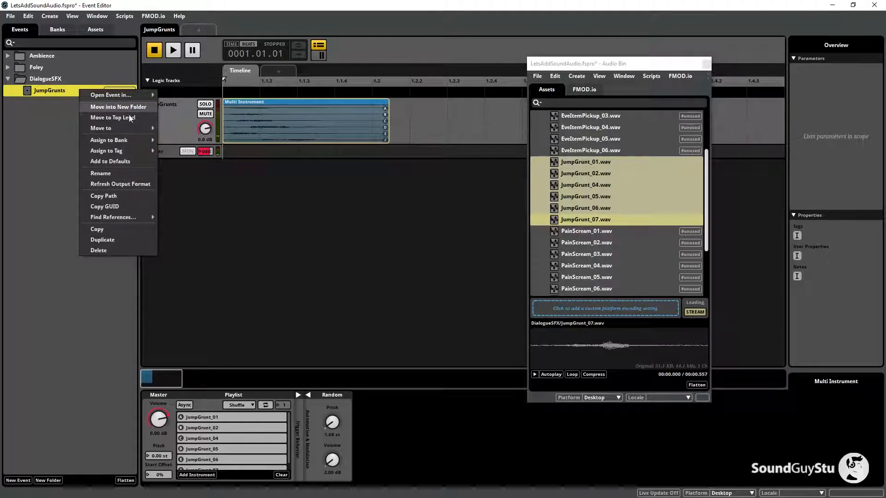
mouse_move(142, 138)
left_click(182, 152)
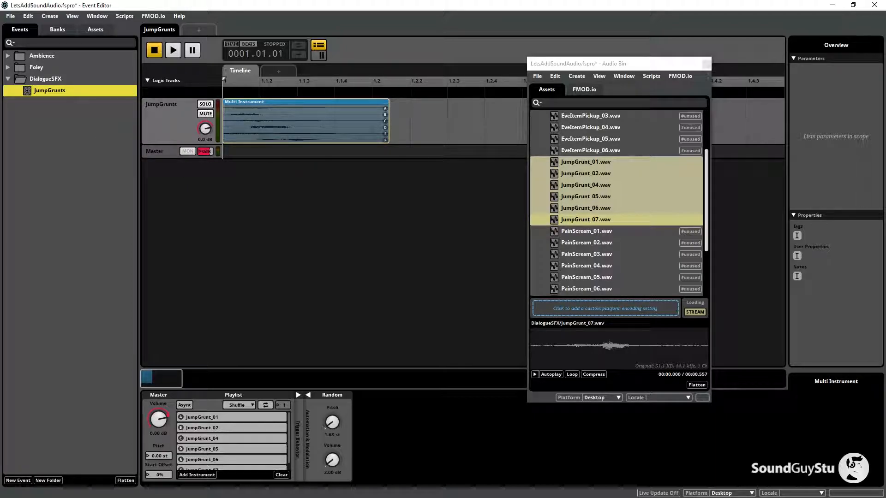
Close the Audio Bin over the Mixer window and create a mixer group named DialogueSFX
left_click_drag(178, 497, 202, 1)
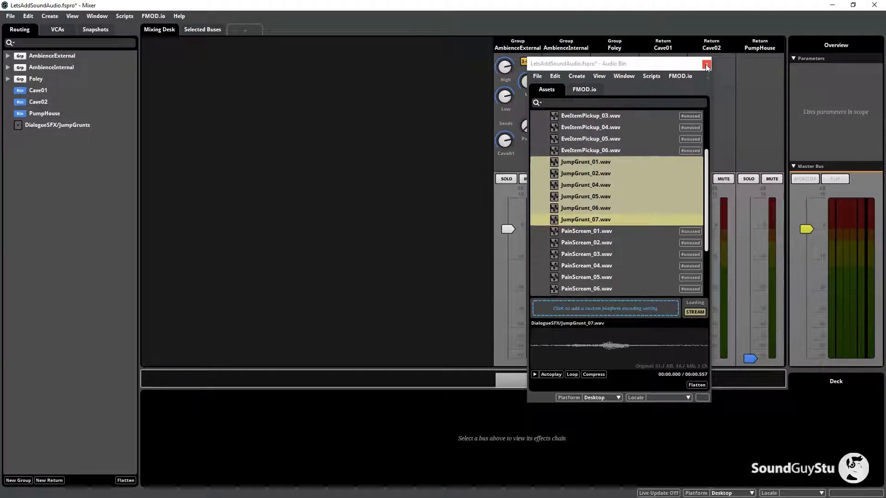
left_click(706, 65)
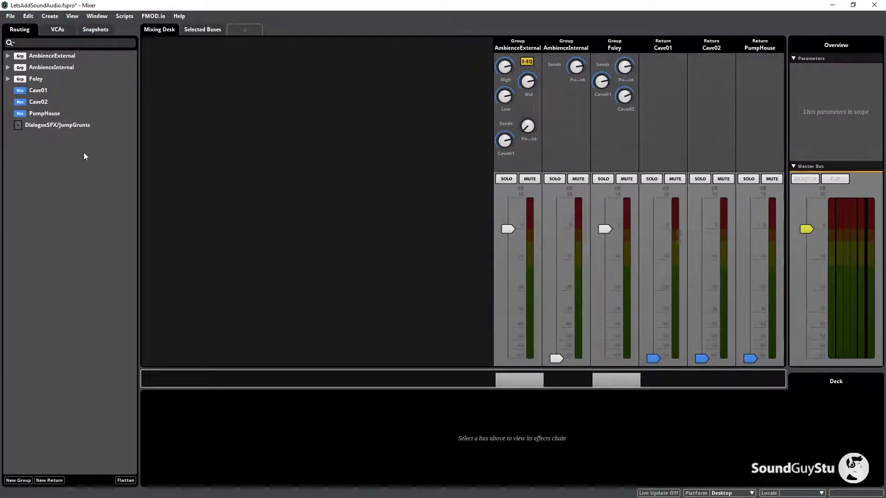
right_click(32, 154)
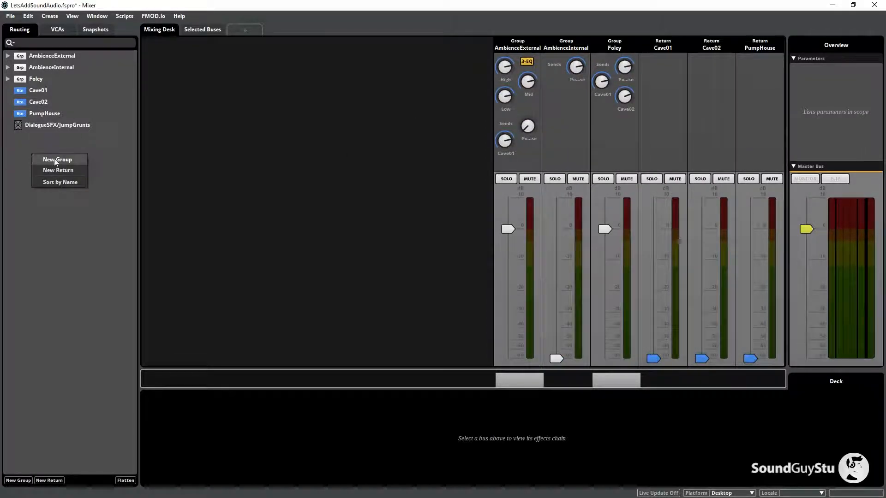
left_click(57, 159)
type("Dialo")
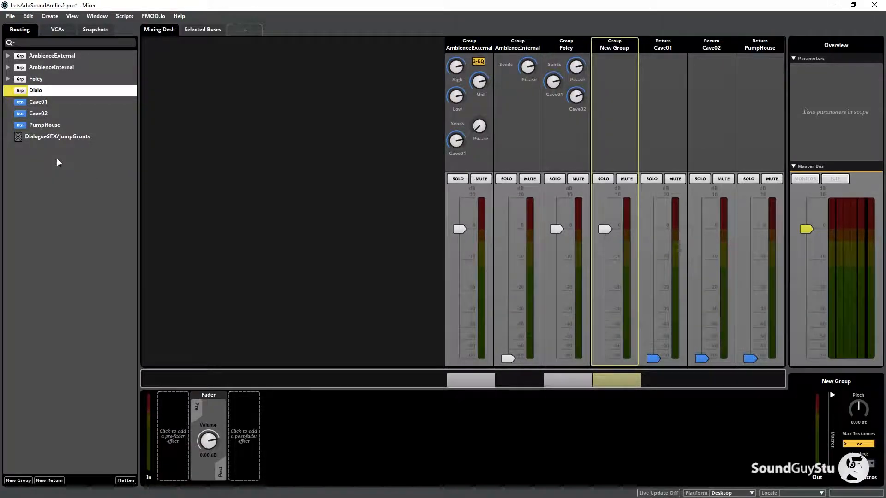
type("gueSFX")
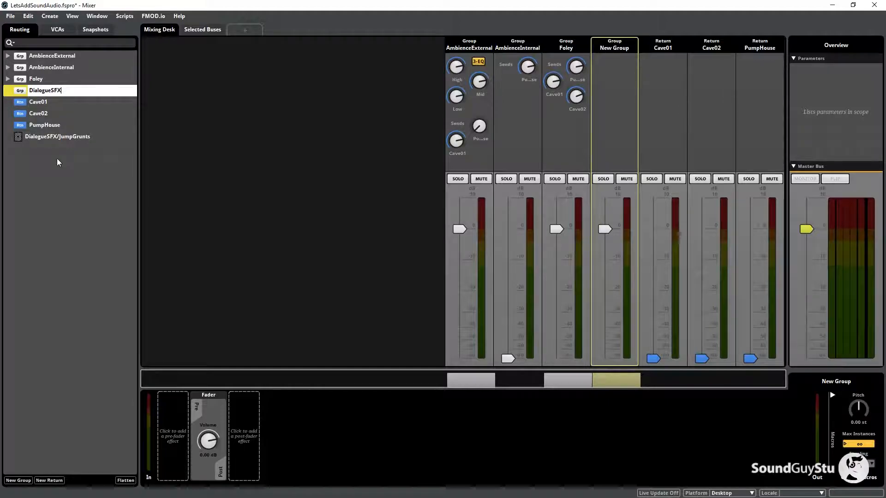
key("Return")
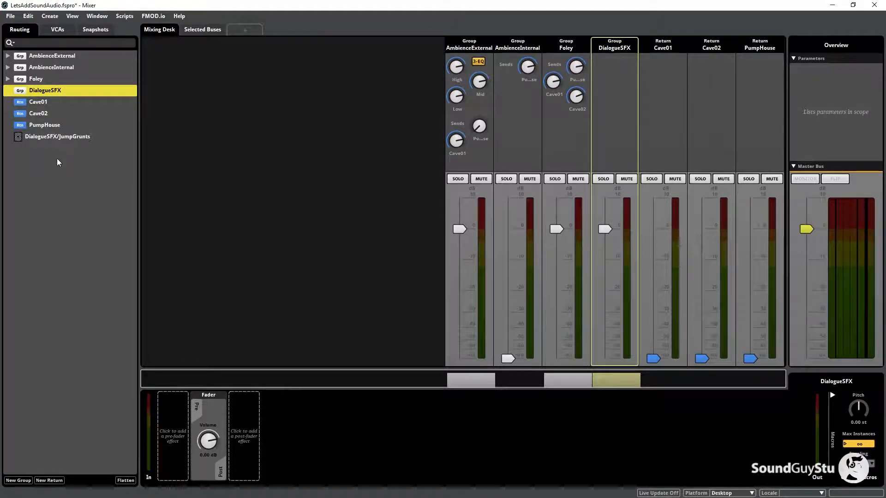
Route the JumpGrunts event into the DialogueSFX mixer group and select that group
left_click(44, 137)
left_click_drag(42, 135, 45, 87)
left_click(44, 87)
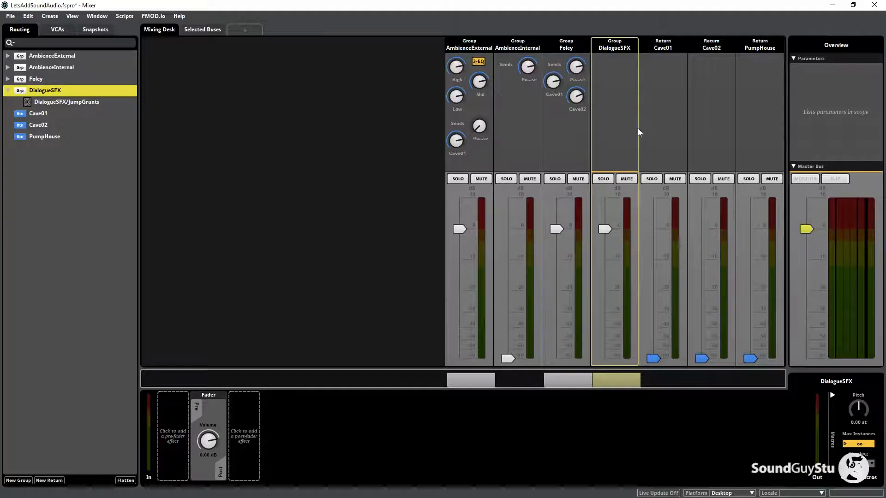
Add post-fader sends to Cave01, Cave02 and PumpHouse on the DialogueSFX group, each at 0.00 dB
right_click(608, 66)
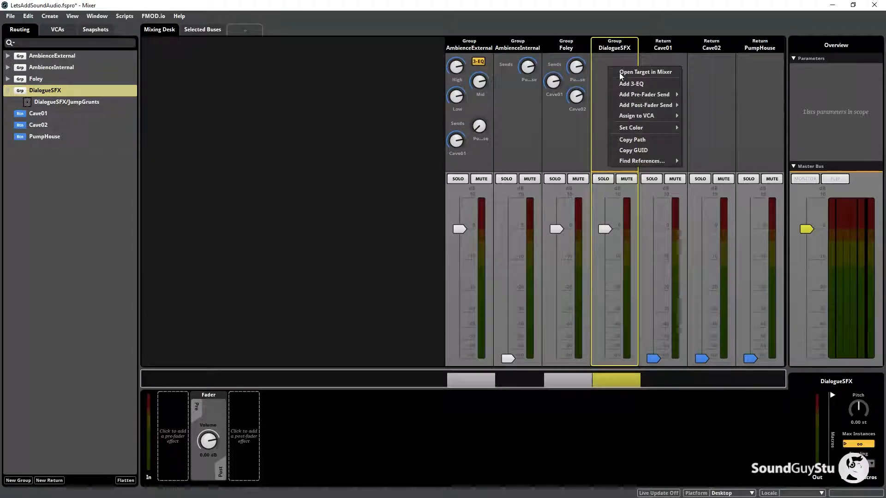
mouse_move(652, 104)
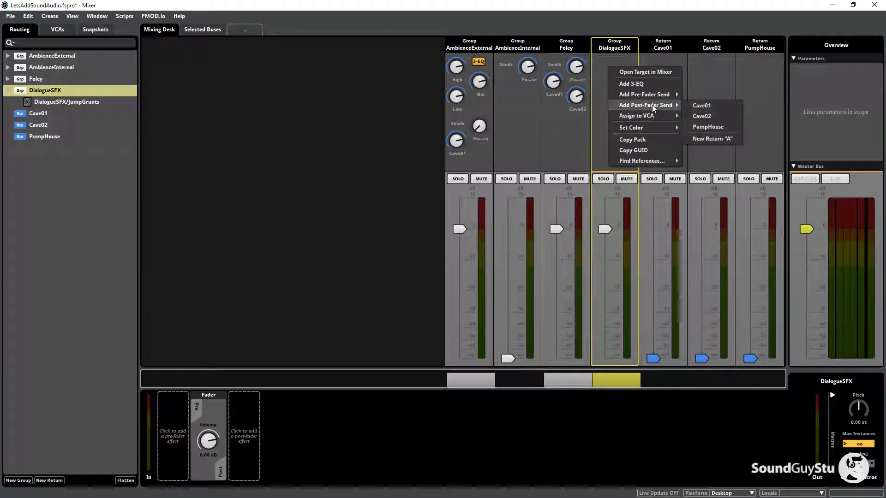
left_click(701, 106)
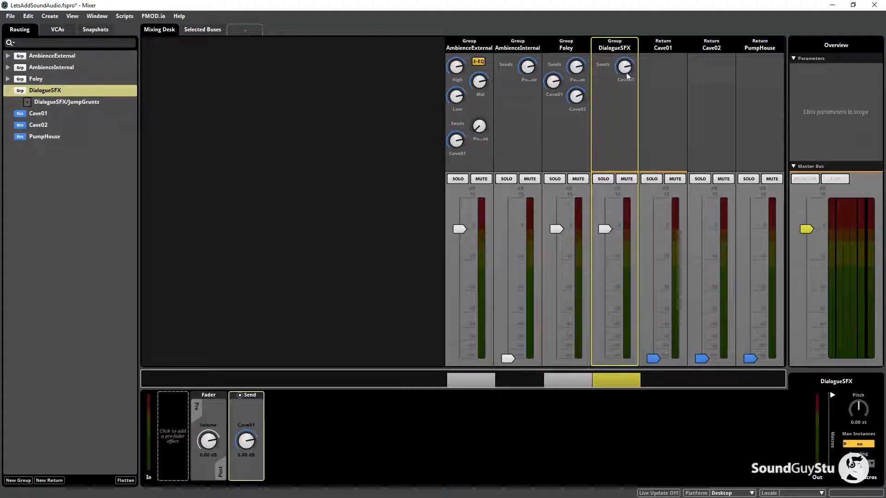
right_click(616, 101)
mouse_move(651, 131)
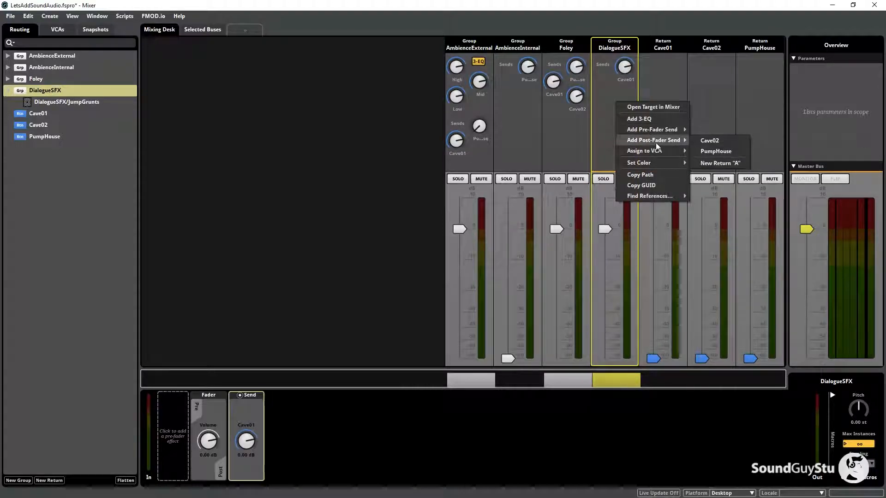
left_click(708, 140)
left_click_drag(601, 81, 602, 69)
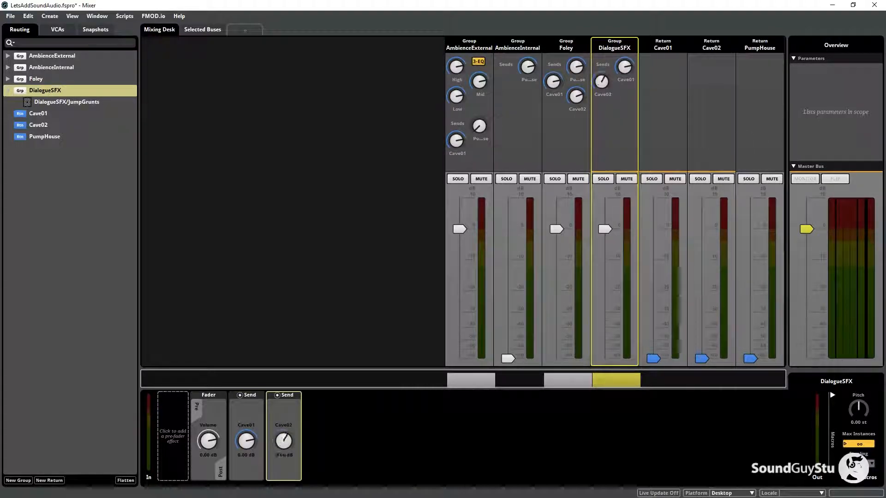
right_click(611, 115)
mouse_move(652, 154)
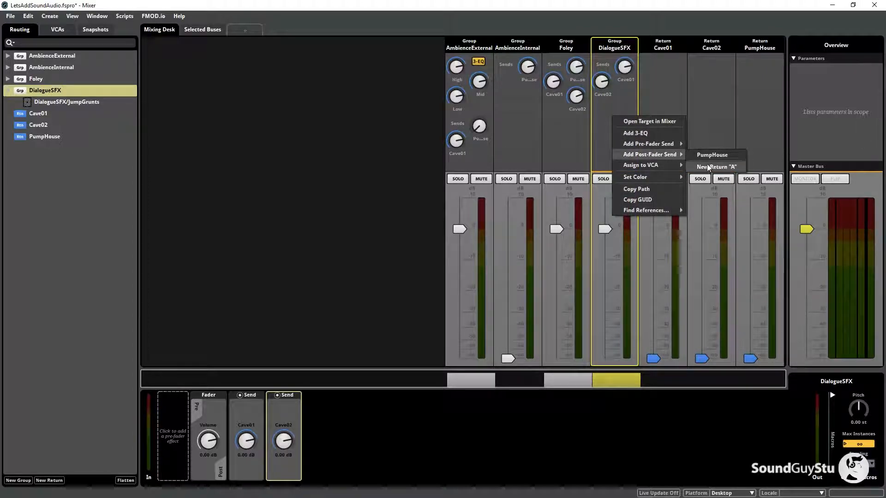
left_click(708, 154)
left_click_drag(625, 96, 624, 85)
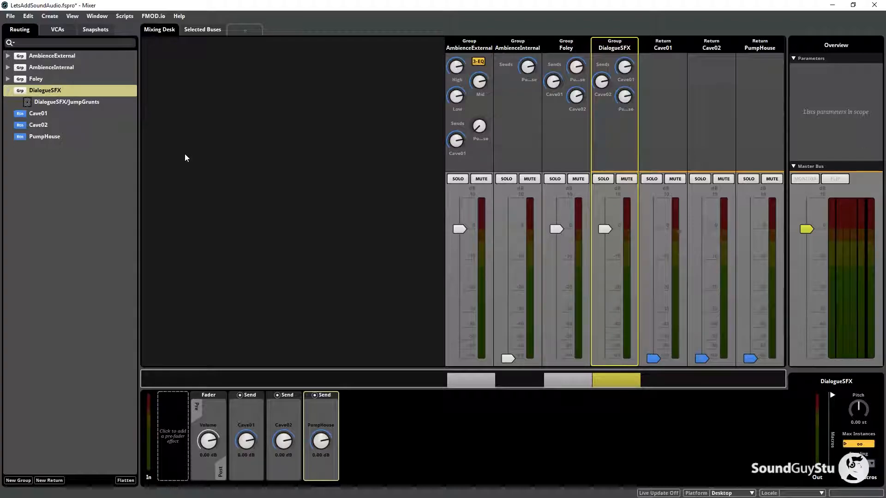
Start playback of the PumpHouseInt snapshot in the Mixer and return to the Event Editor
left_click(102, 17)
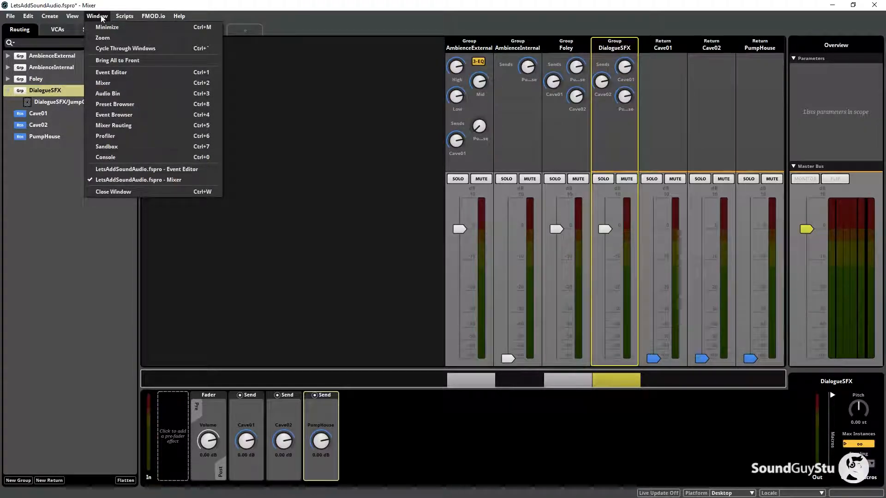
left_click(56, 218)
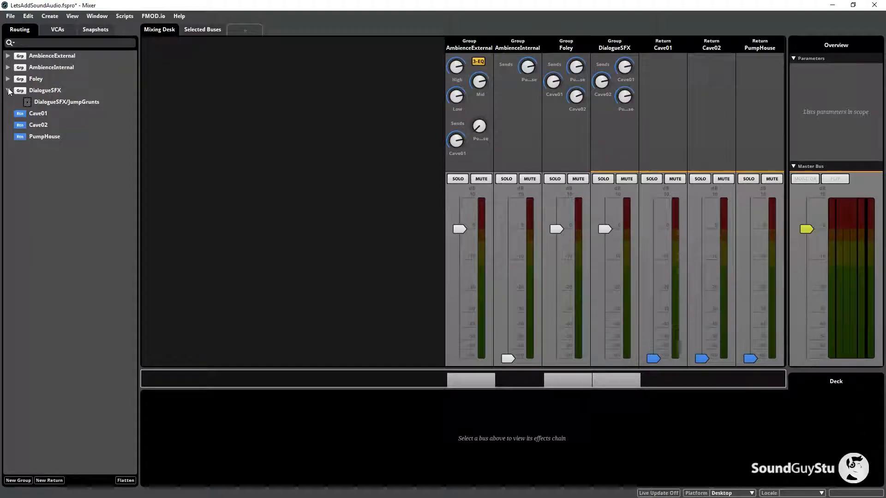
left_click(90, 31)
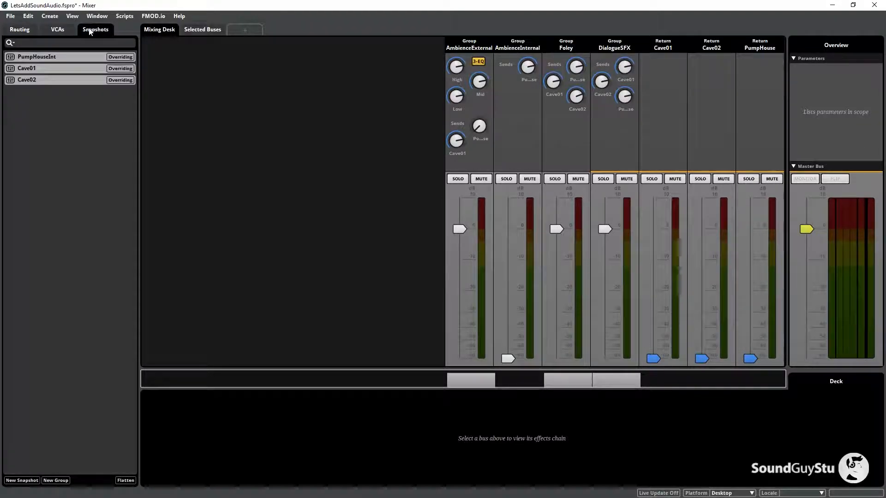
left_click(49, 79)
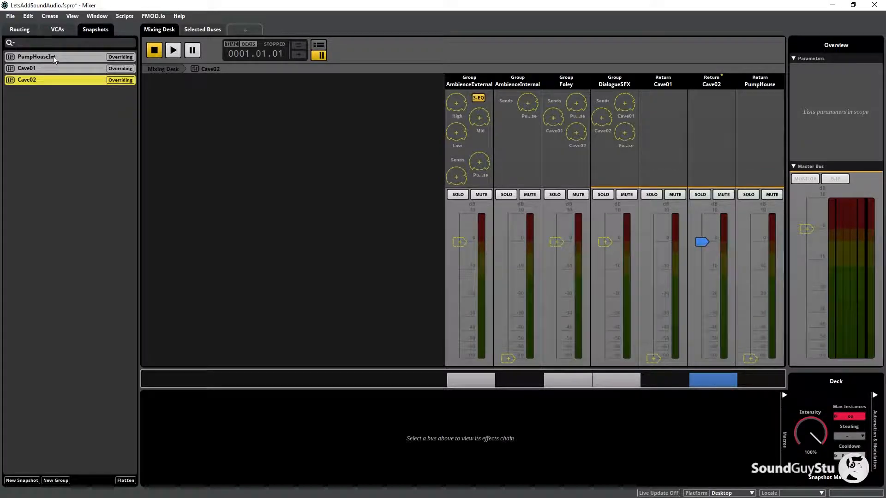
left_click(54, 57)
left_click(173, 50)
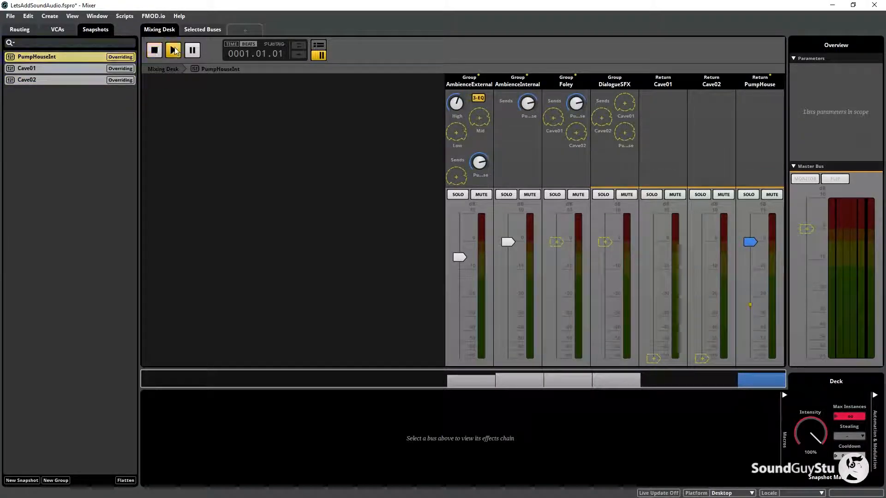
left_click(96, 16)
left_click(120, 72)
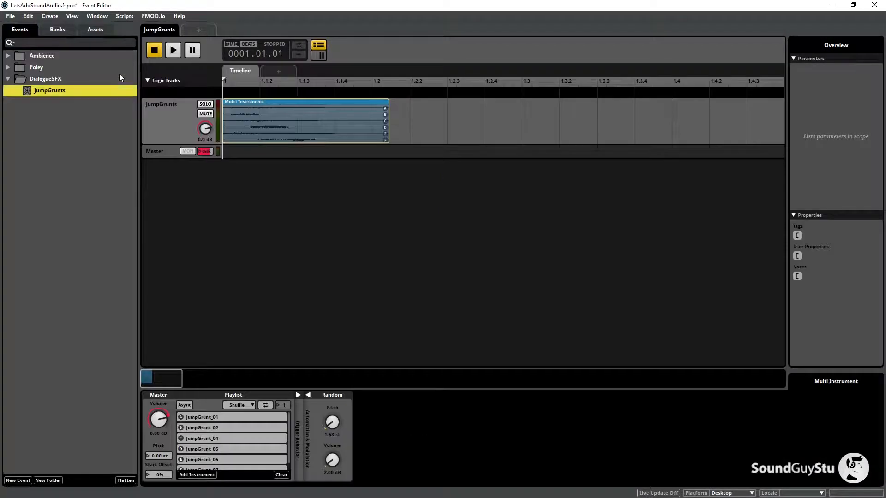
Audition the JumpGrunts event with the PumpHouseInt snapshot active and stop the snapshot's playback in the Mixer
left_click(174, 51)
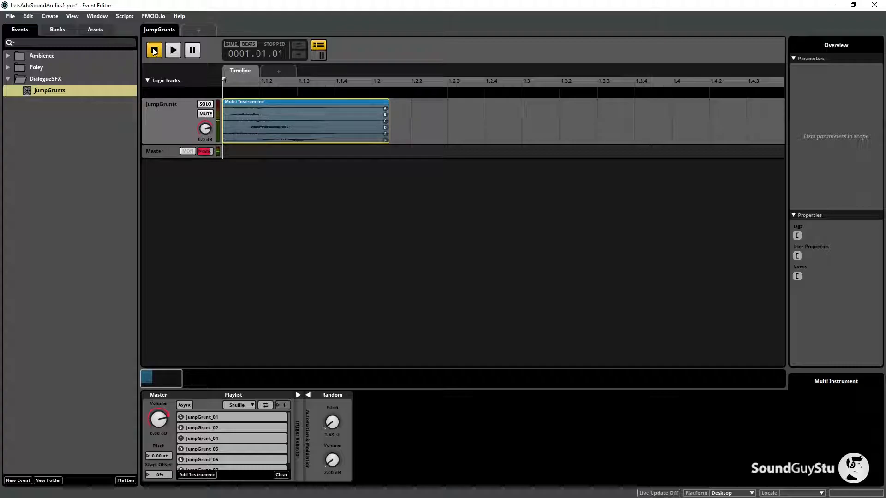
left_click(104, 17)
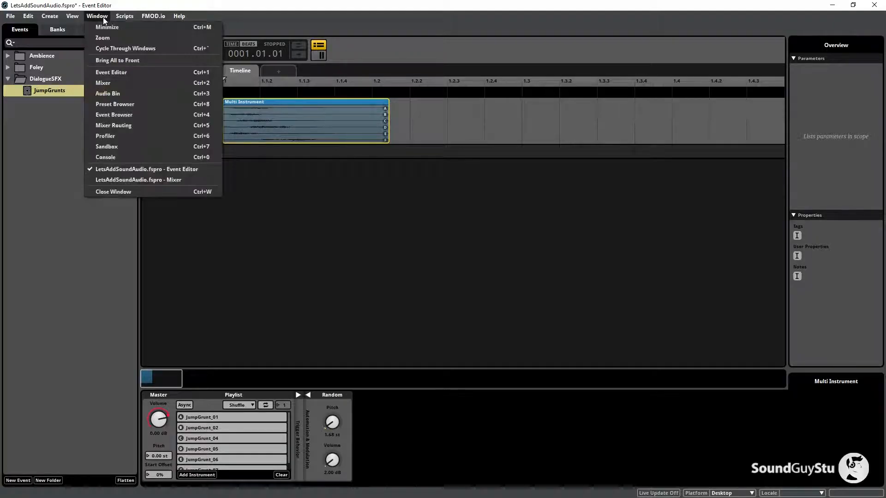
left_click(132, 85)
left_click(155, 50)
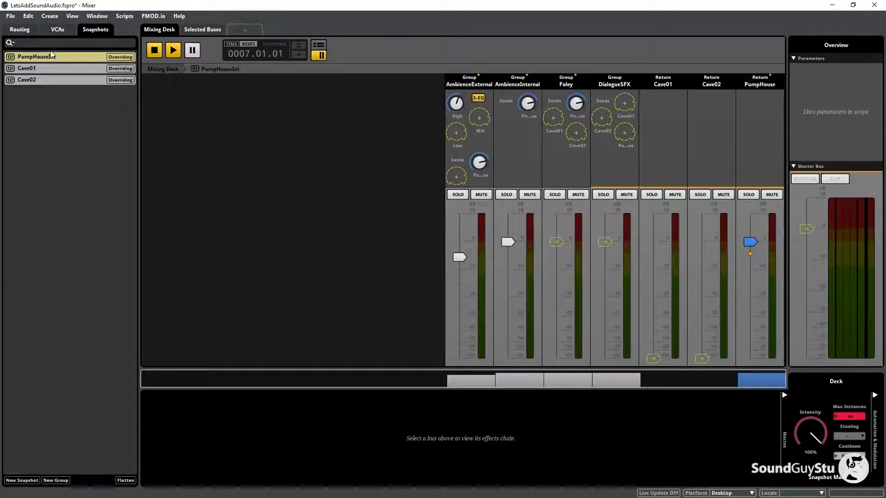
Show the Mixer's routing list of groups and returns and go back to the Event Editor
left_click(30, 29)
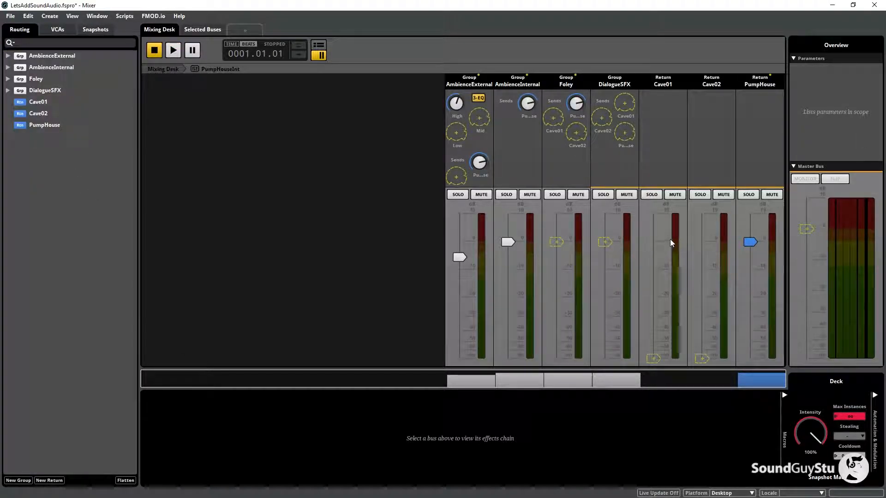
left_click(97, 16)
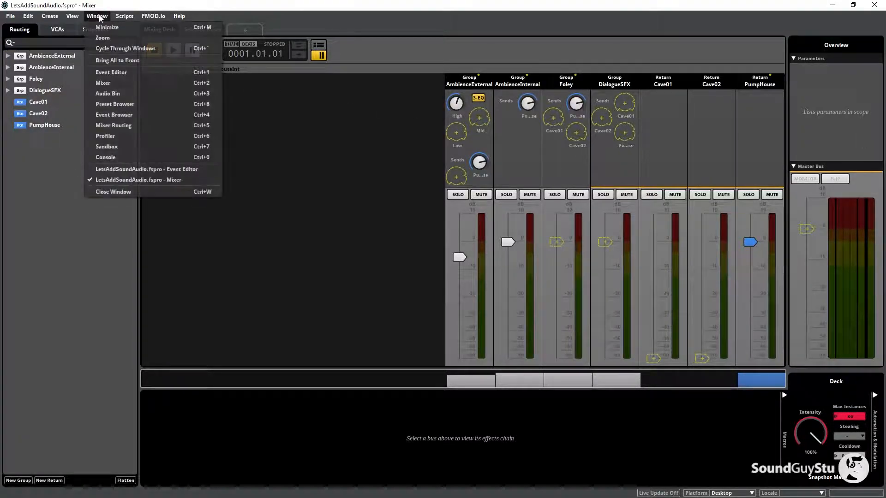
left_click(120, 72)
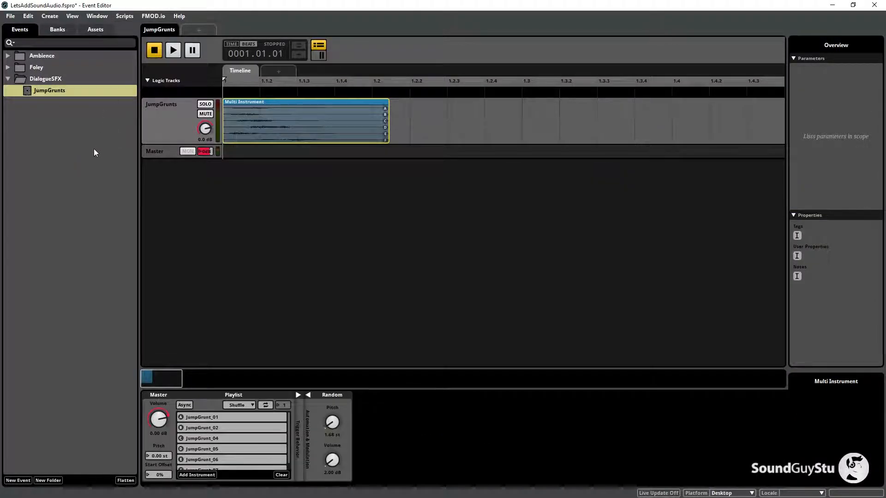
Add an audio track named Grunt to the JumpStart event in the Foley folder
left_click(79, 114)
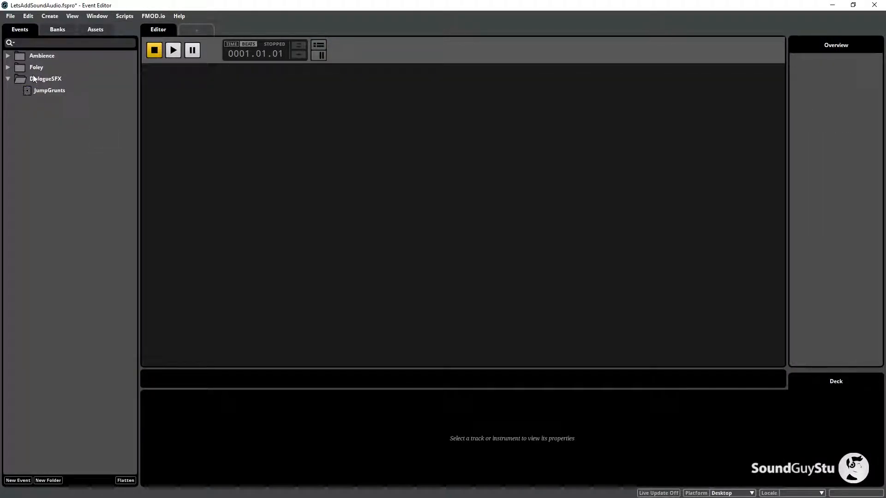
left_click(9, 67)
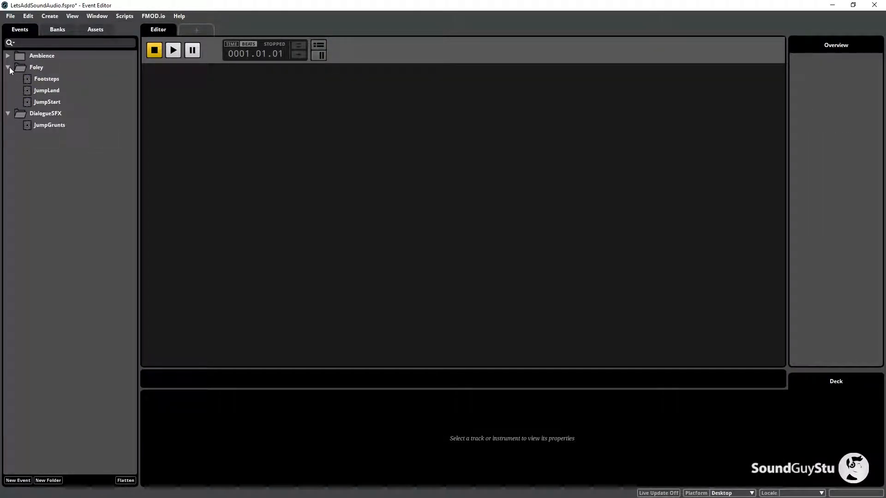
left_click(46, 101)
right_click(155, 123)
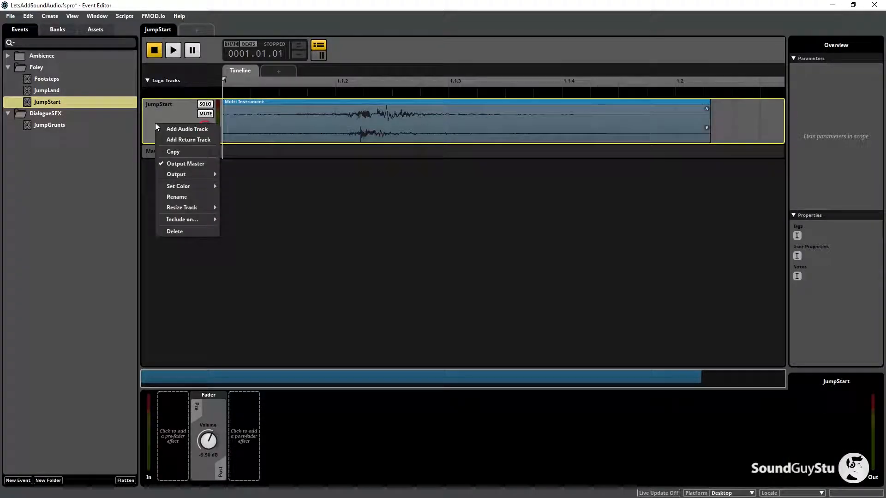
left_click(171, 128)
double_click(163, 152)
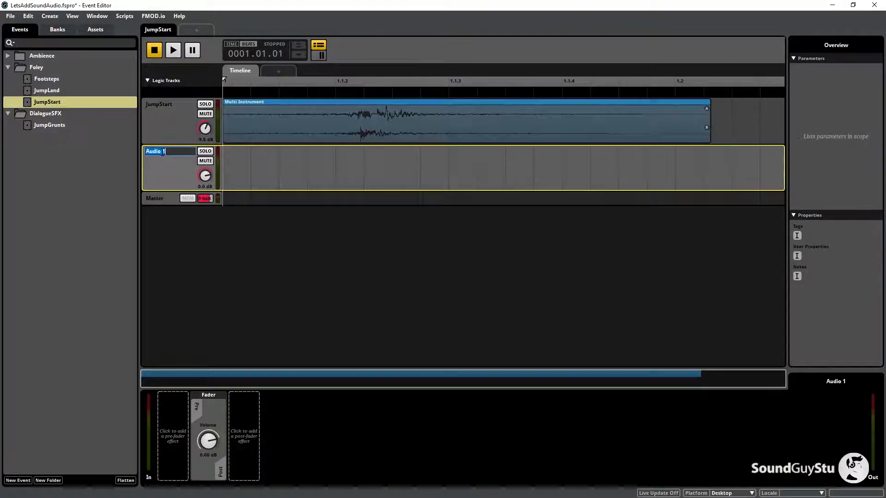
type("Grunt")
Place the JumpGrunts event as an instrument near the start of JumpStart's Grunt track and audition it
left_click(51, 125)
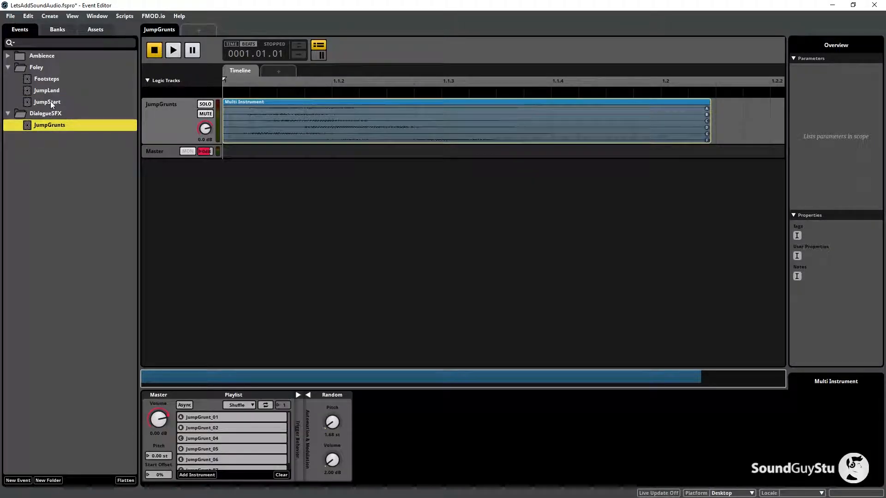
left_click(53, 101)
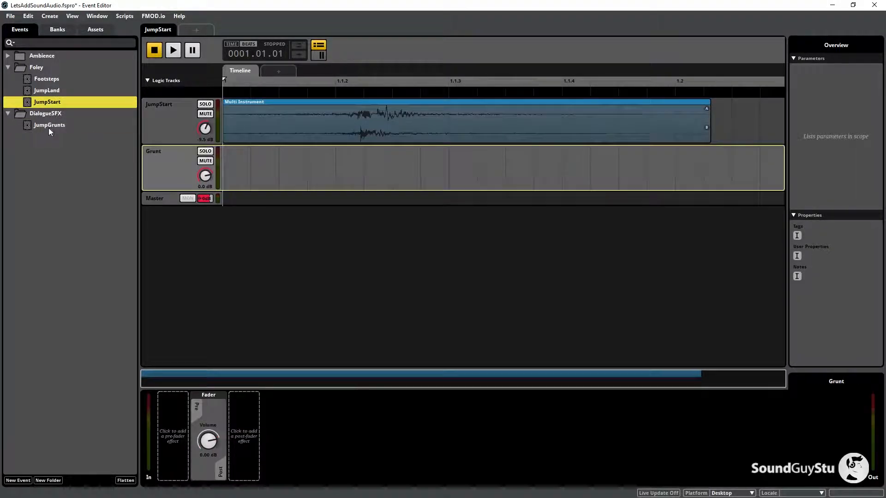
left_click_drag(46, 124, 268, 154)
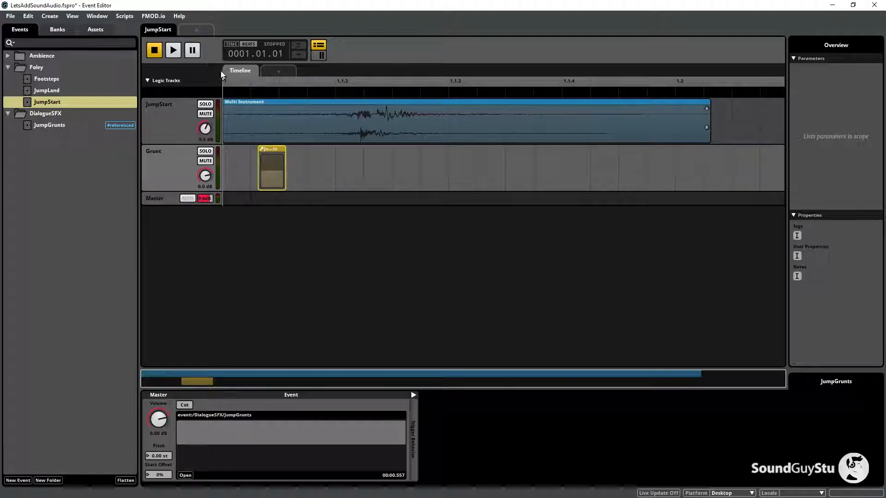
left_click(177, 51)
left_click(178, 51)
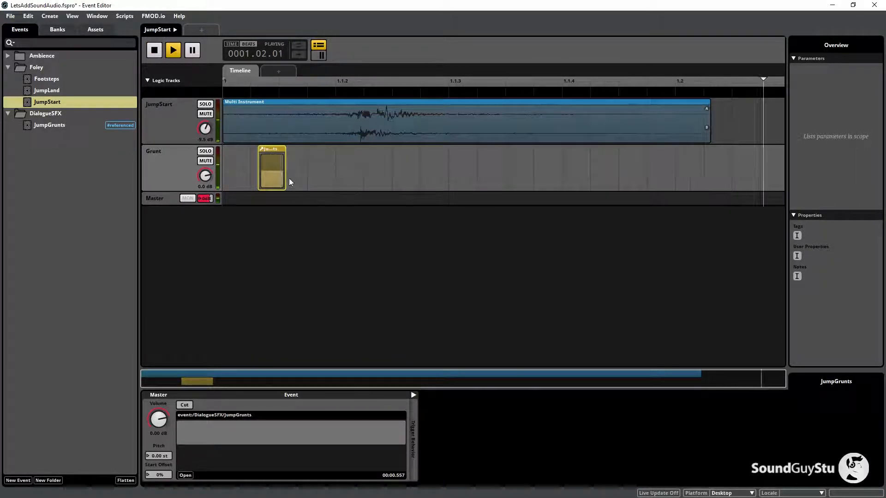
Lengthen the JumpGrunts instrument and move it later to span the 1.1.2 mark, auditioning JumpStart
left_click_drag(286, 168, 369, 167)
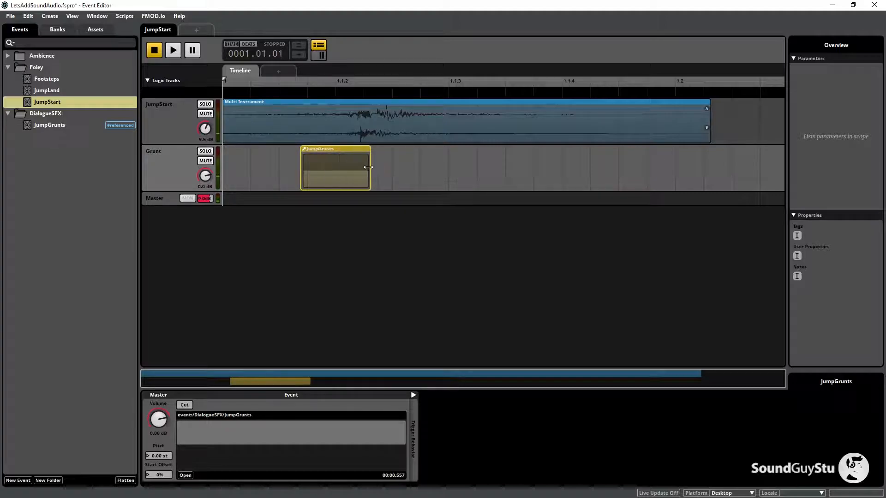
left_click(176, 52)
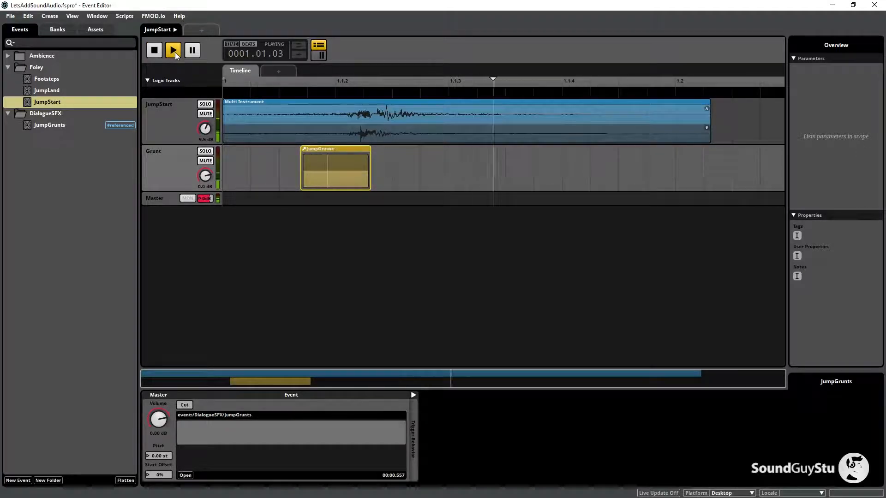
left_click(176, 51)
Shift the JumpGrunts instrument earlier so it ends at about 1.1.2 and audition JumpStart repeatedly
left_click_drag(329, 165, 300, 162)
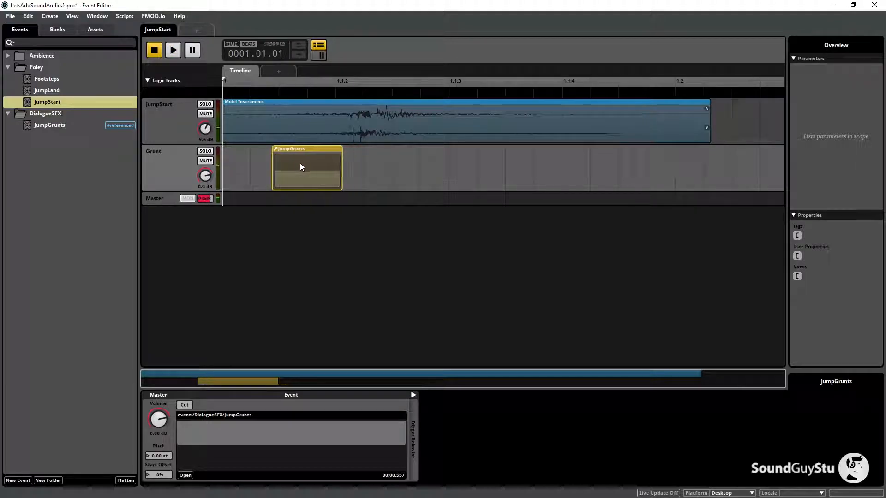
left_click(173, 52)
left_click(174, 52)
left_click(173, 52)
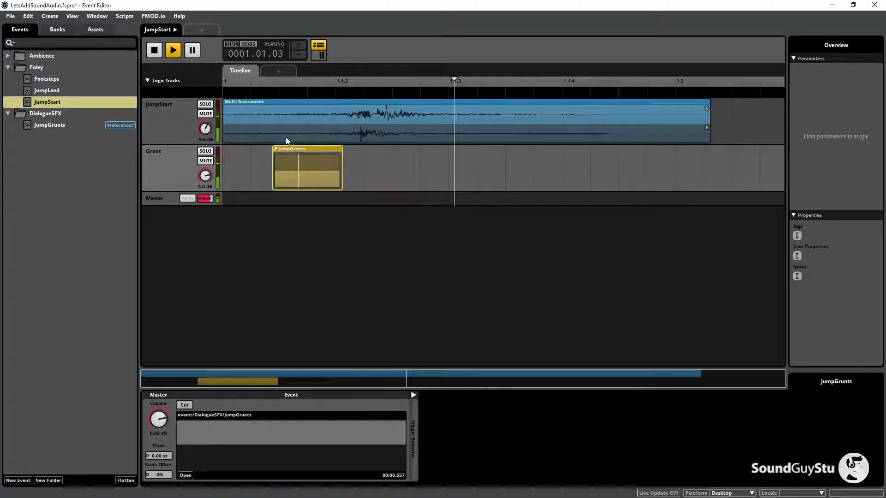
left_click(173, 51)
left_click(173, 51)
left_click(174, 51)
left_click(173, 51)
left_click(173, 52)
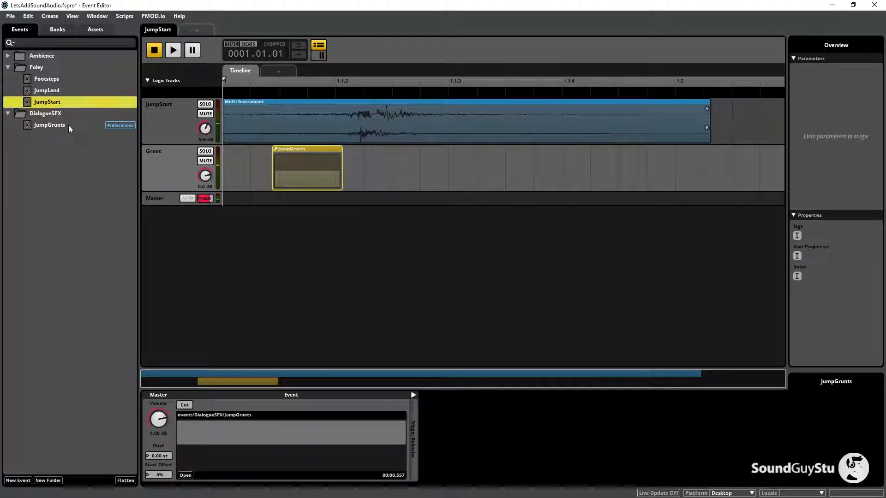
Audition the JumpGrunts event and its individual playlist sounds JumpGrunt_04, JumpGrunt_05 and JumpGrunt_06
left_click(68, 125)
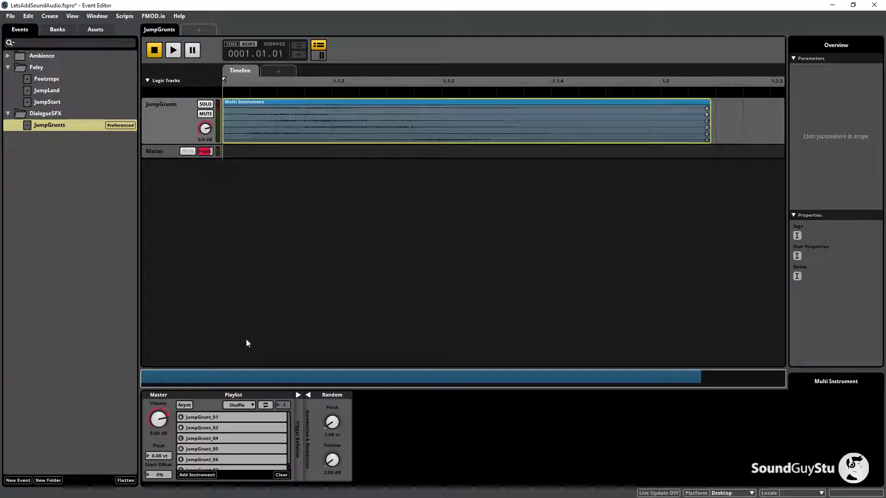
left_click(173, 50)
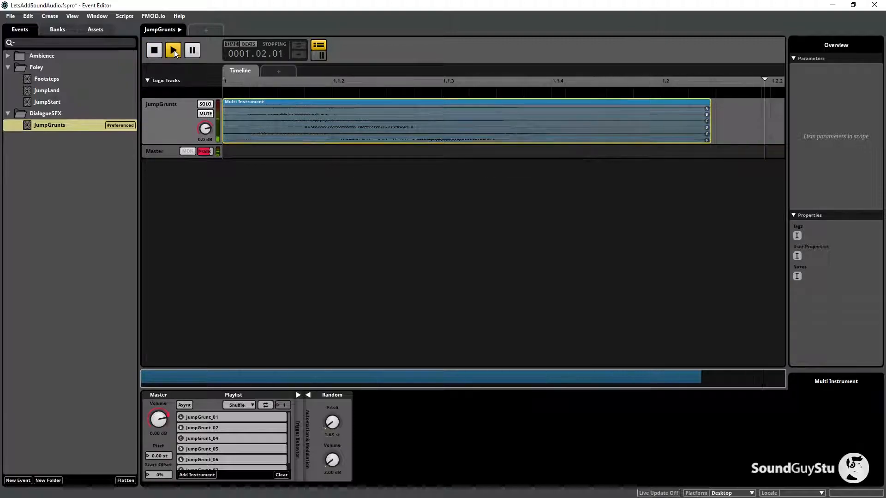
left_click(221, 449)
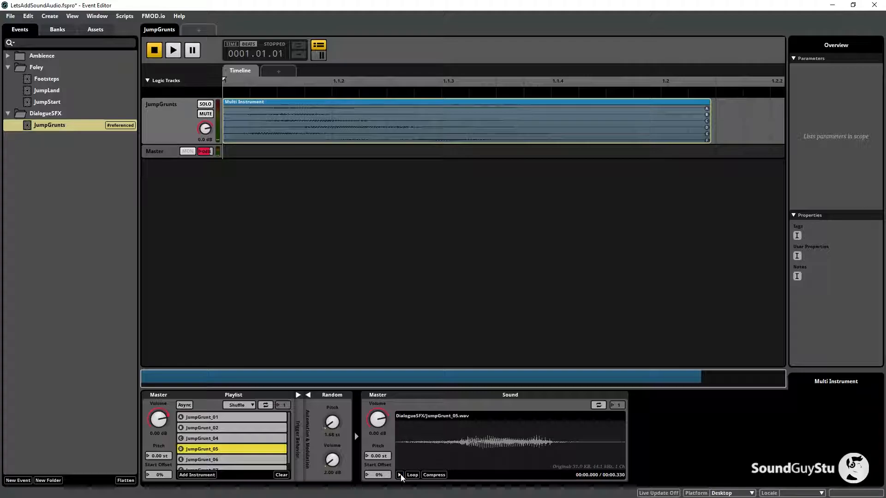
left_click(207, 461)
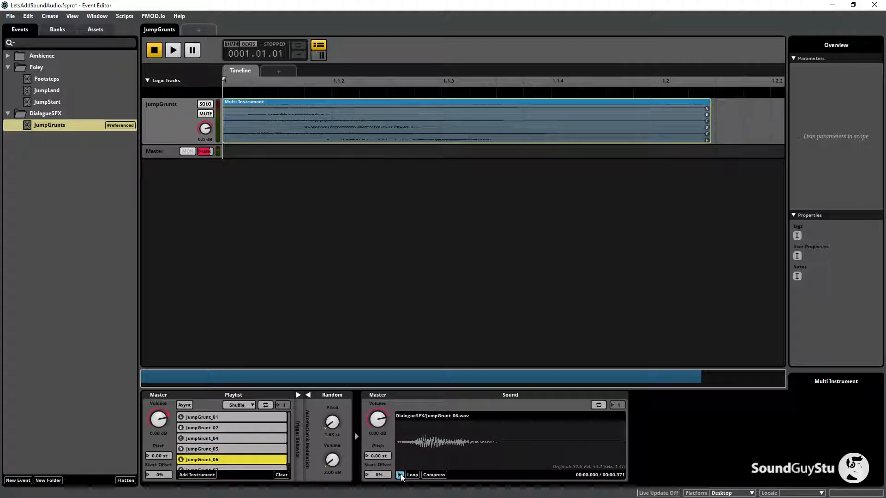
left_click(400, 475)
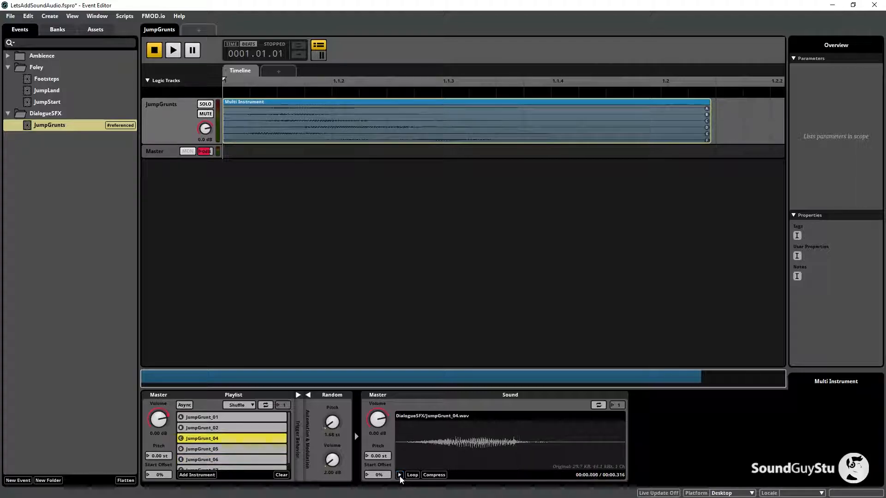
left_click(233, 451)
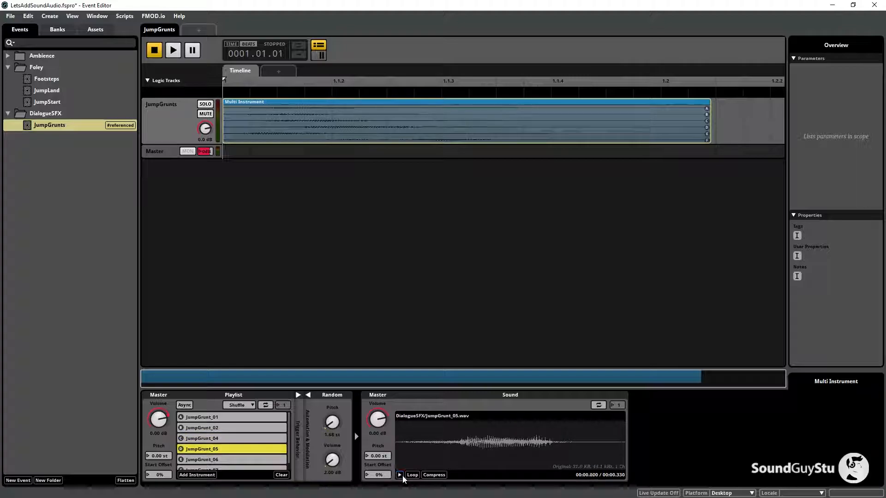
Audition JumpGrunt_07 and delete it from the JumpGrunts multi instrument's playlist
scroll(255, 437, "down", 1)
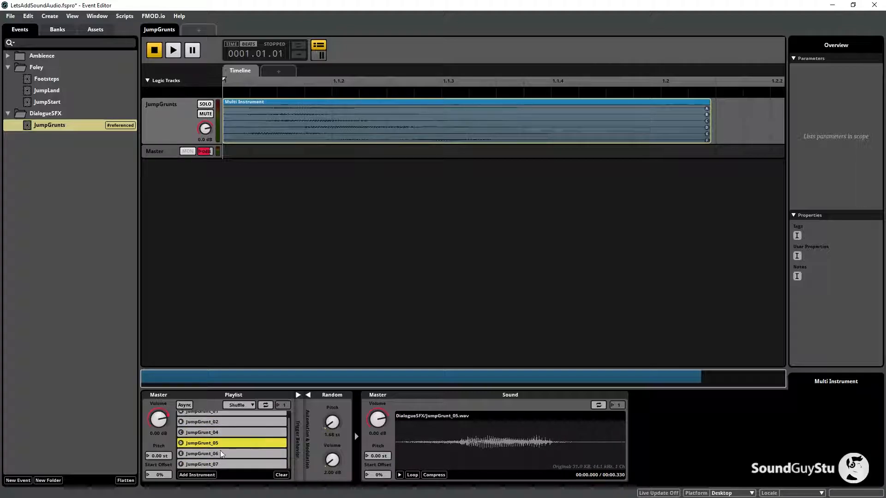
left_click(214, 466)
left_click(400, 475)
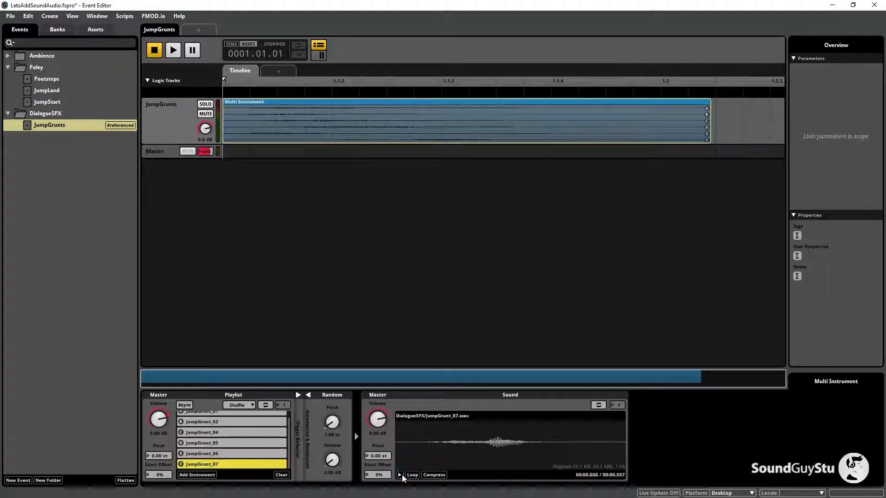
left_click(400, 475)
right_click(216, 465)
left_click(219, 462)
Compare the remaining playlist sounds JumpGrunt_01, JumpGrunt_02, JumpGrunt_04 and JumpGrunt_05 by going through them individually
left_click(220, 438)
left_click(220, 449)
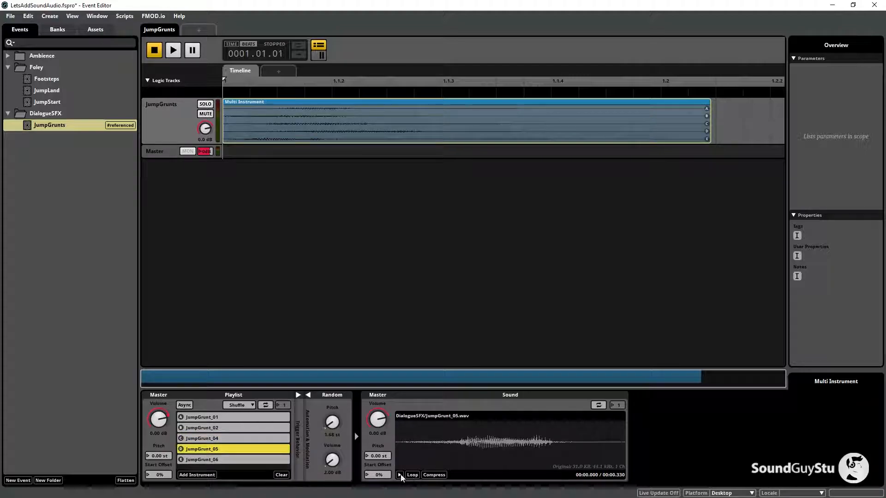
left_click(208, 416)
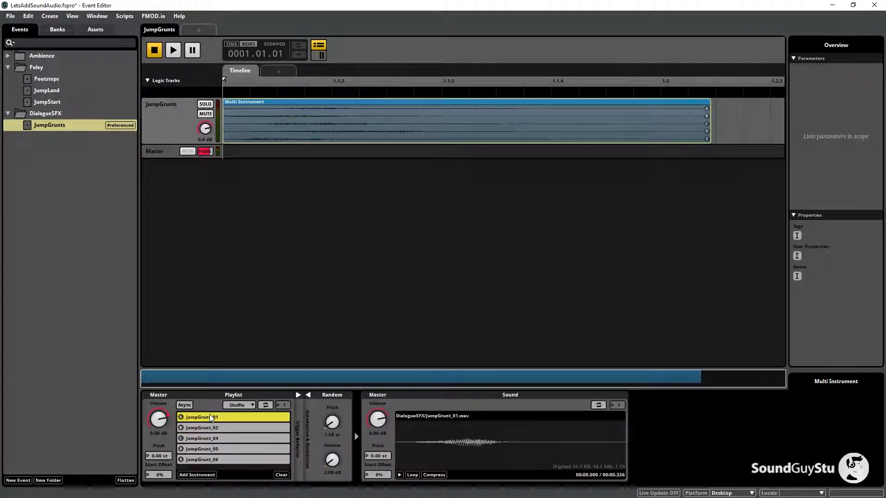
left_click(249, 428)
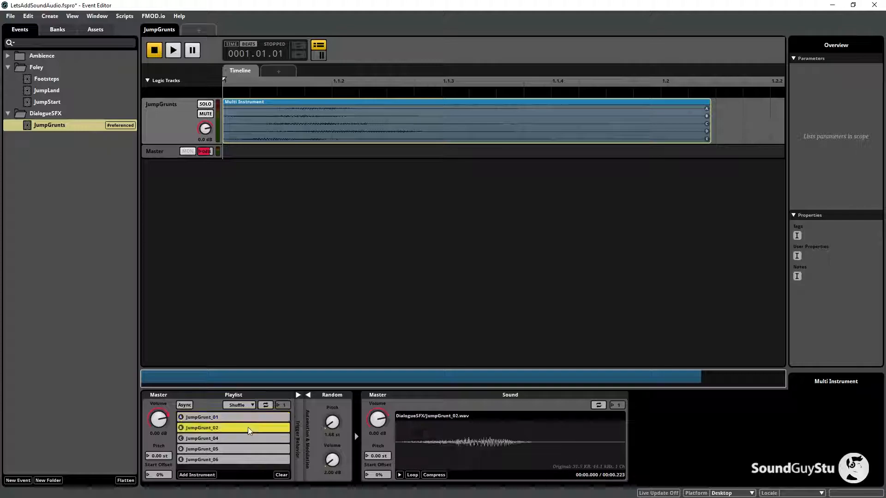
left_click(276, 438)
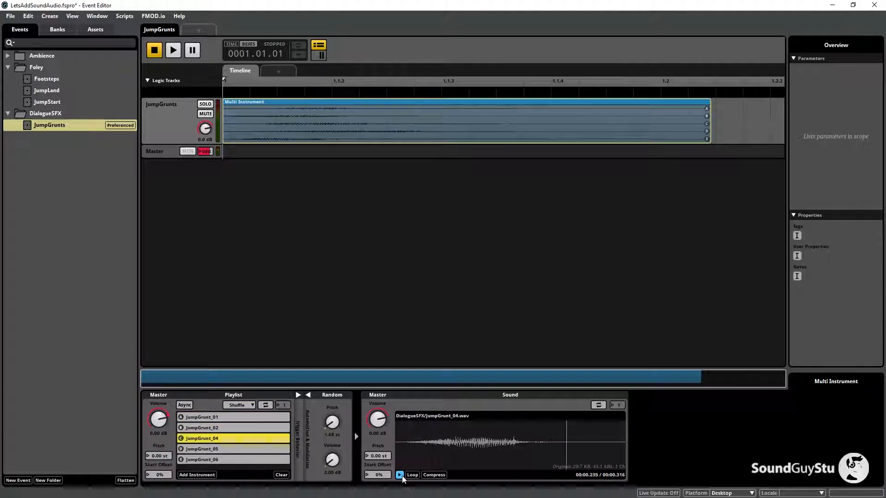
Audition JumpGrunt_05 once more and delete it from the JumpGrunts playlist
left_click(216, 450)
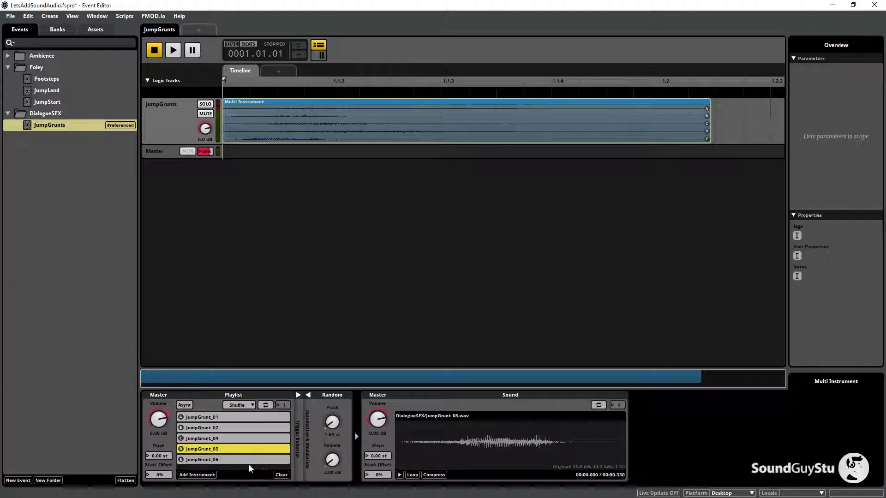
left_click(399, 476)
right_click(225, 454)
left_click(258, 449)
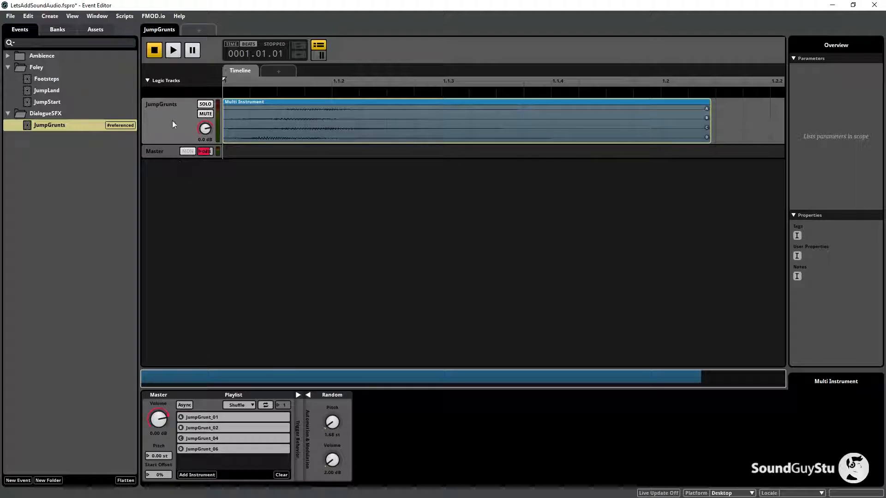
Open the JumpStart event and audition it with the reduced grunt playlist
left_click(46, 103)
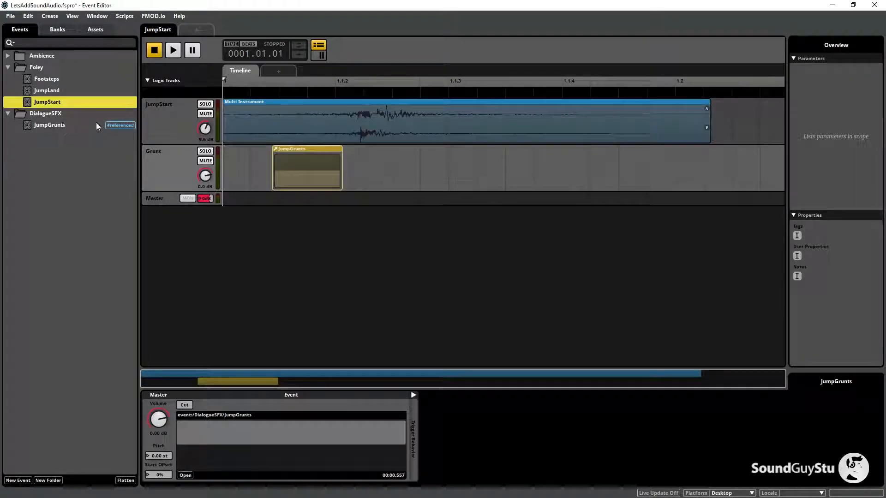
left_click(172, 50)
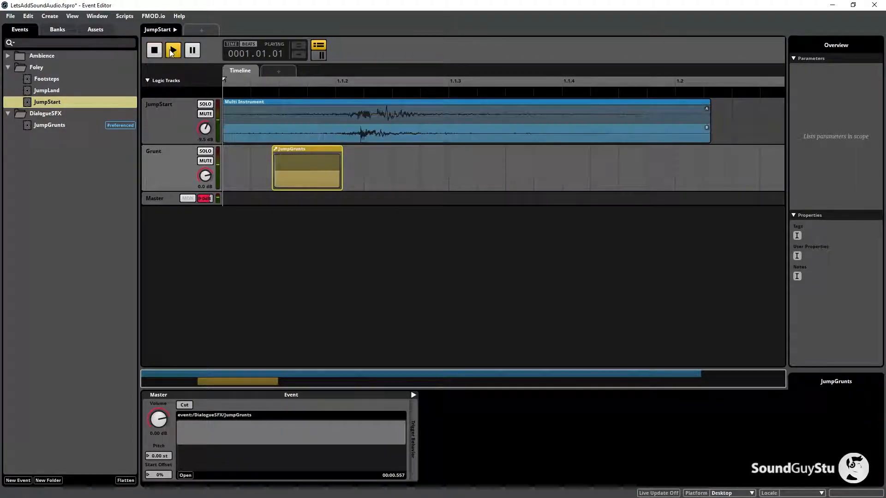
Stop the JumpStart playback, save the project and build its banks
left_click(154, 50)
left_click(10, 16)
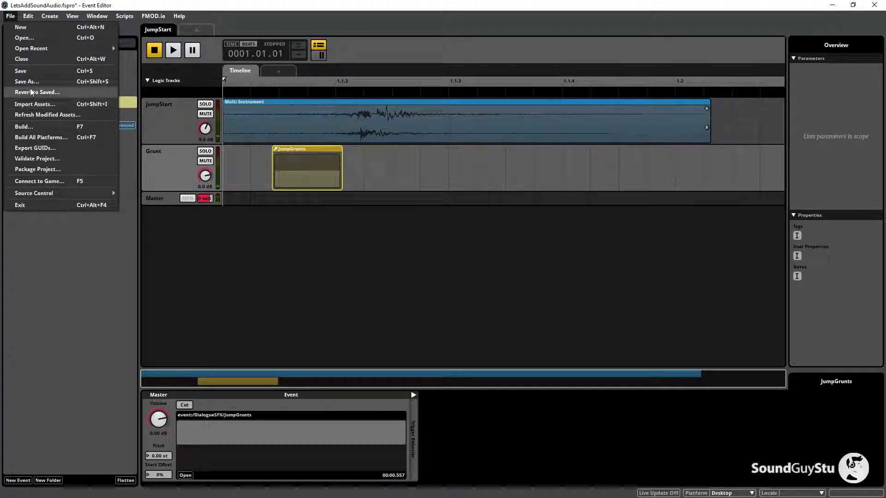
left_click(30, 70)
left_click(10, 16)
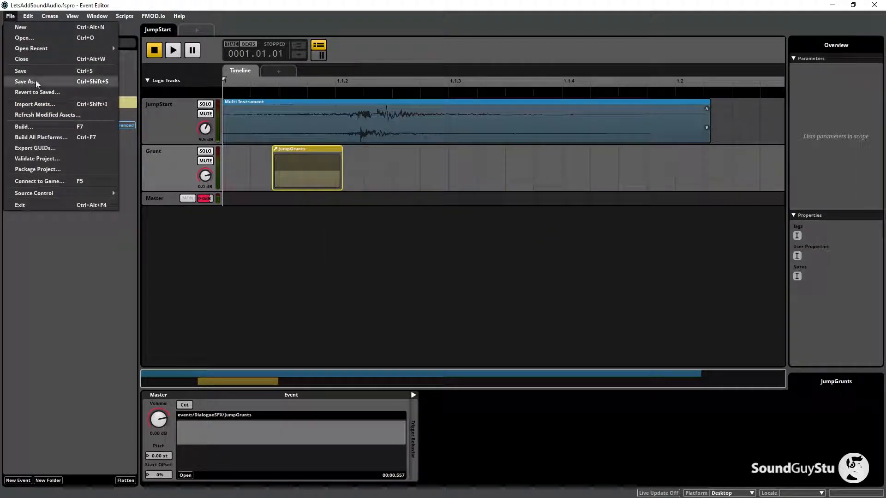
left_click(47, 126)
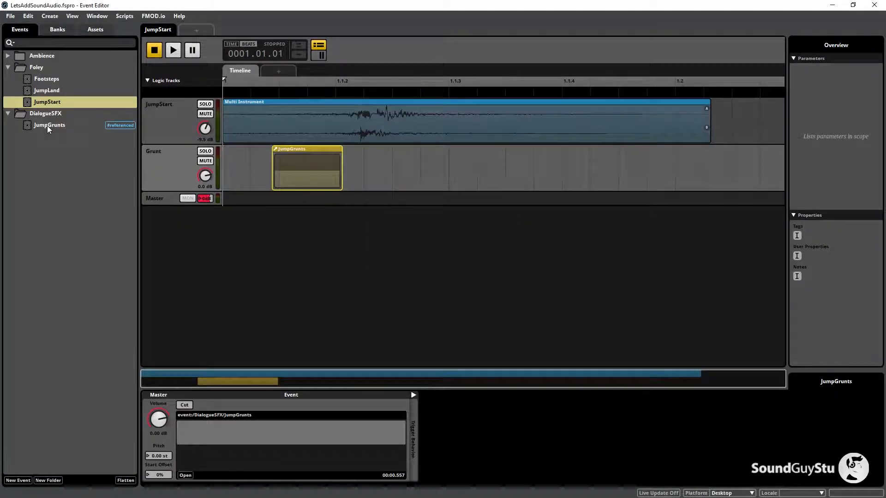
left_click(87, 182)
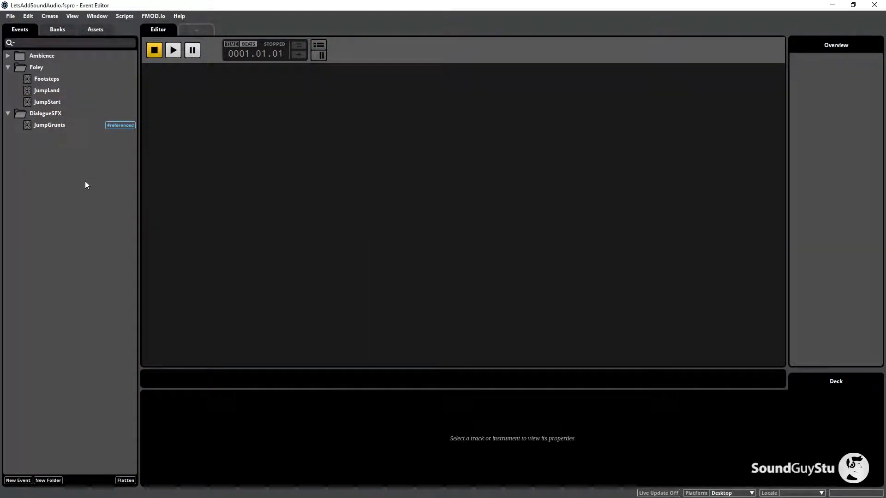
Create a new 2D event named ItemPickup in the DialogueSFX folder
left_click(57, 115)
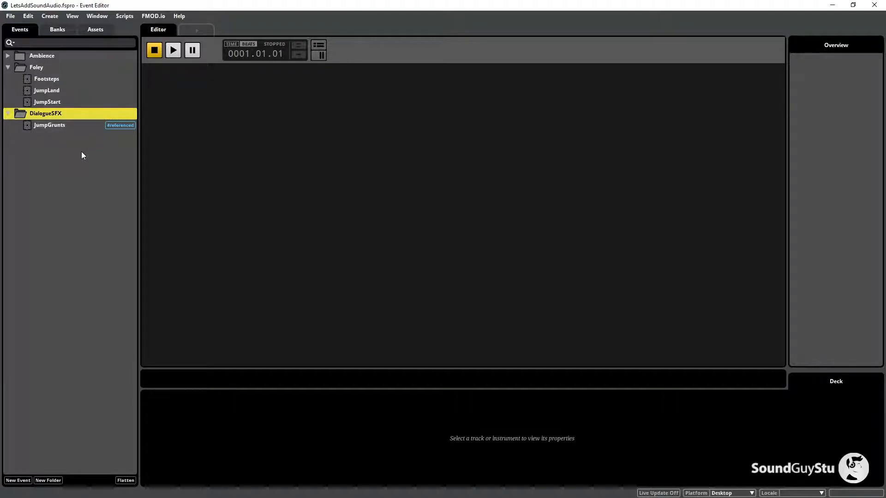
right_click(36, 114)
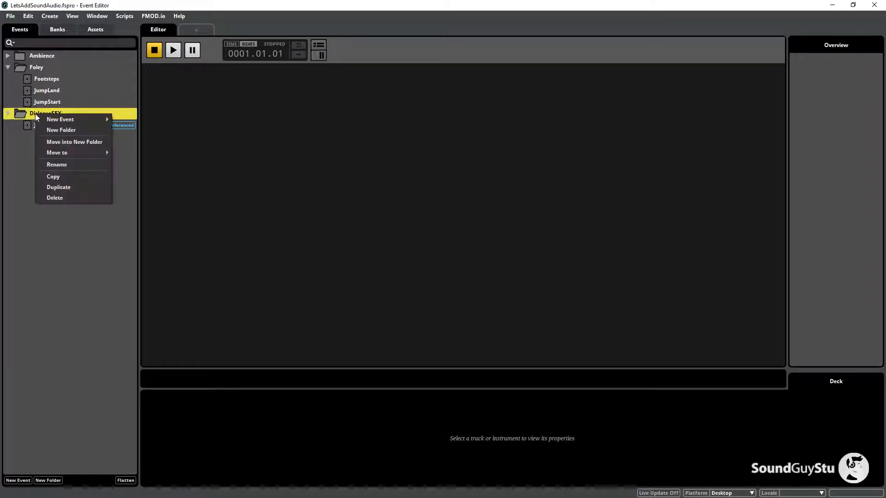
mouse_move(61, 120)
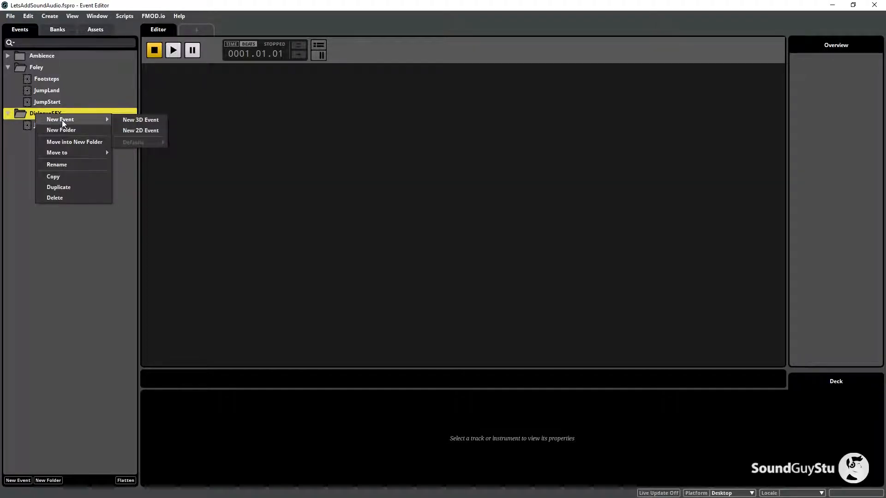
left_click(134, 130)
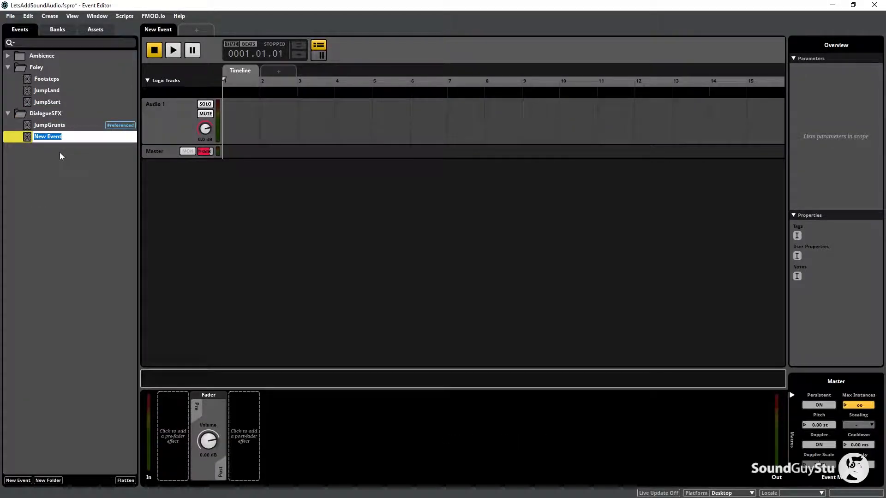
type("ItemPickup")
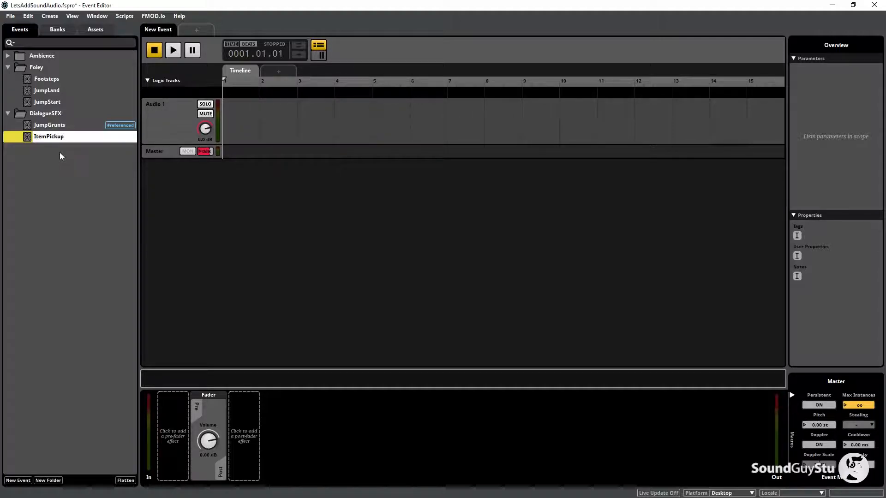
key("Return")
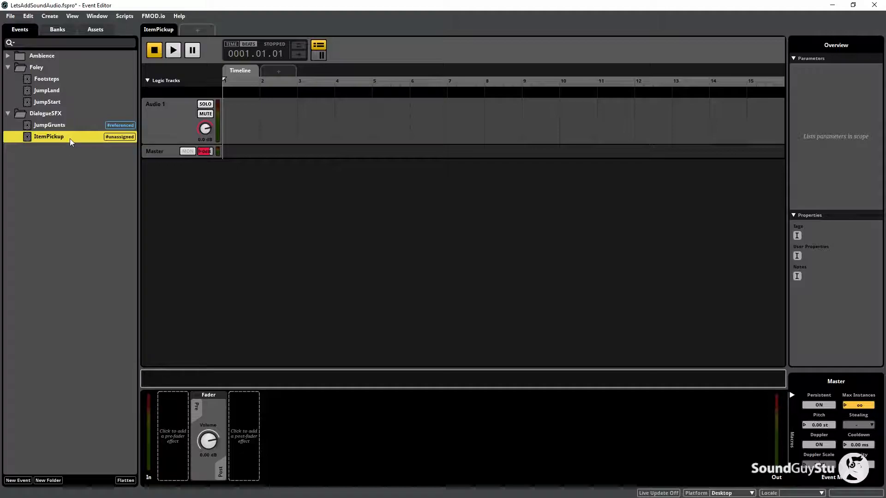
Assign the ItemPickup event to the DialogueSFX bank and rename its audio track ItemPickup
right_click(70, 138)
mouse_move(121, 188)
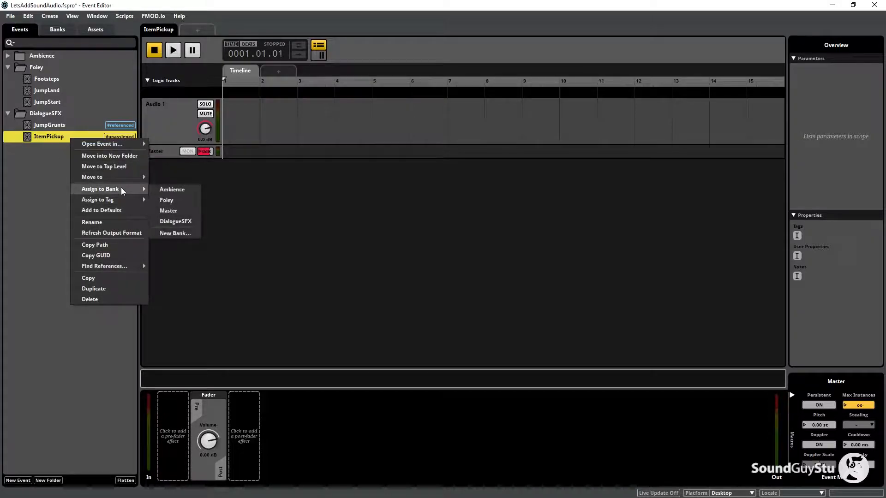
left_click(175, 222)
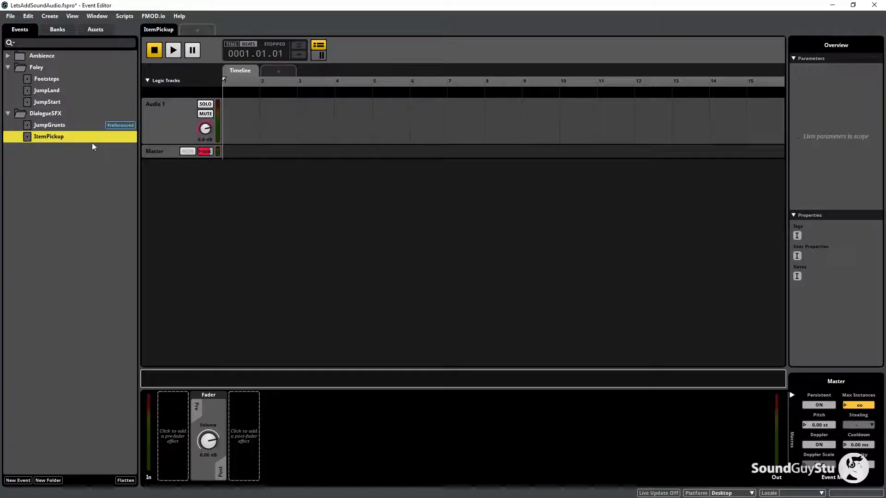
double_click(152, 103)
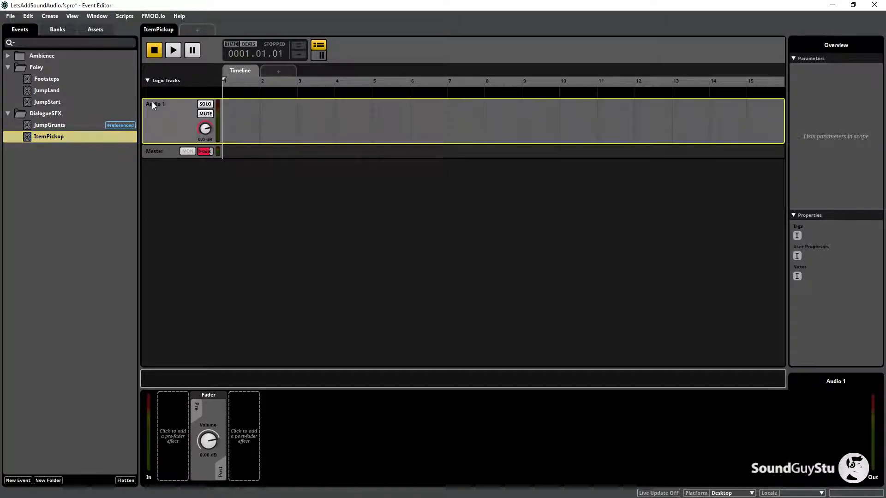
type("ItemPickup")
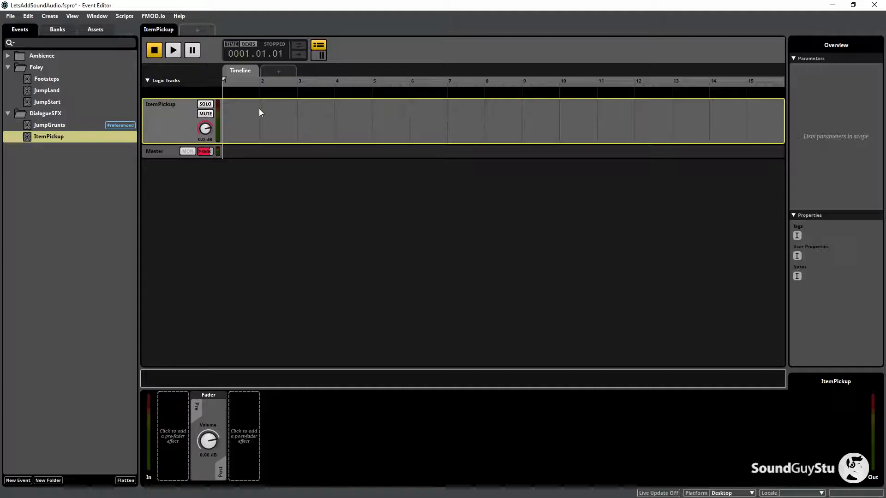
Place EveItemPickup_01 to EveItemPickup_06 from the Audio Bin as one multi instrument at the start of the ItemPickup track and audition it
left_click(89, 18)
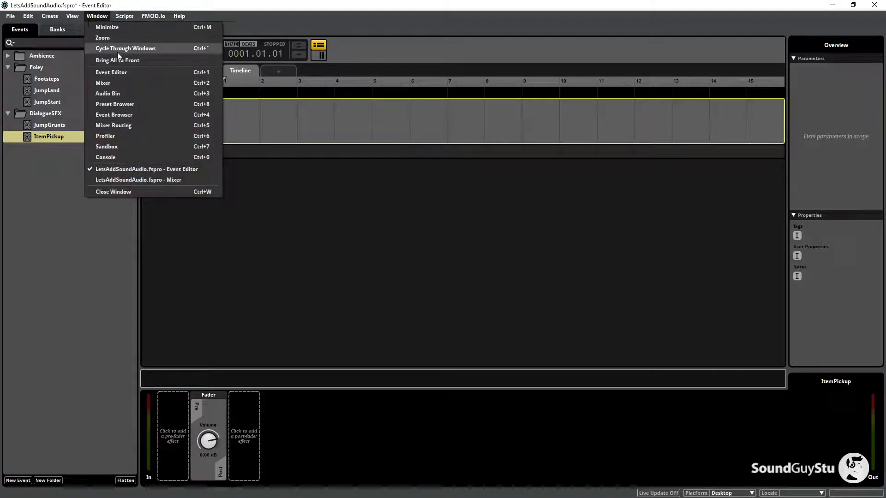
left_click(117, 95)
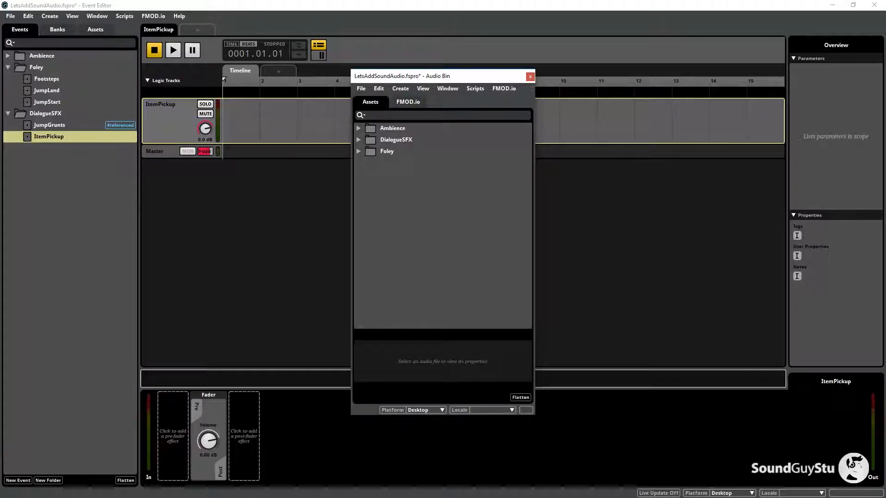
left_click(358, 140)
scroll(417, 258, "down", 2)
scroll(417, 256, "up", 2)
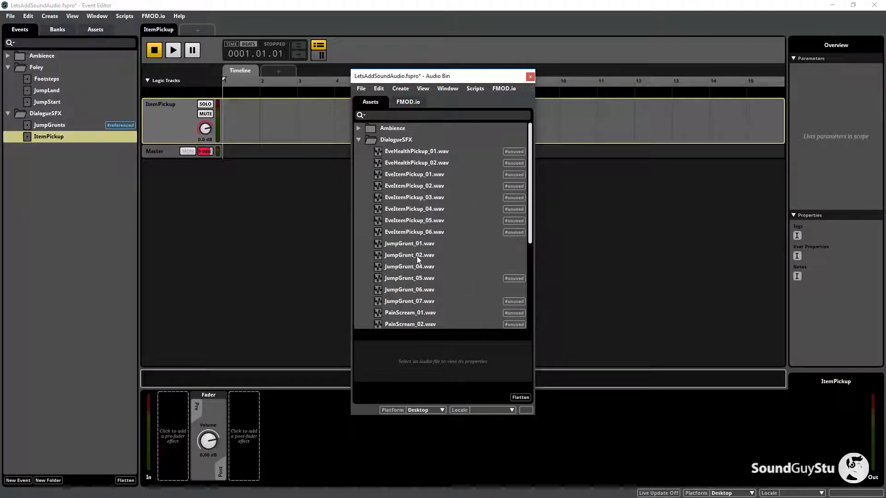
left_click(408, 174)
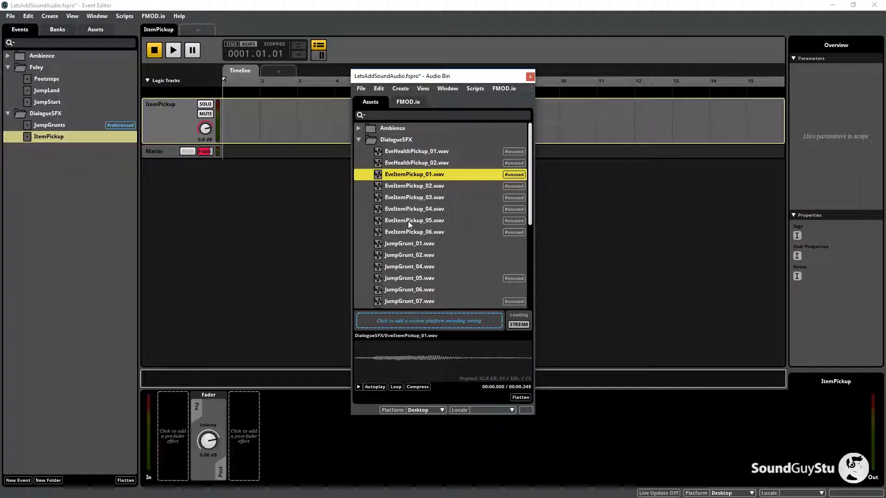
left_click(406, 232, "shift")
left_click_drag(404, 189, 233, 117)
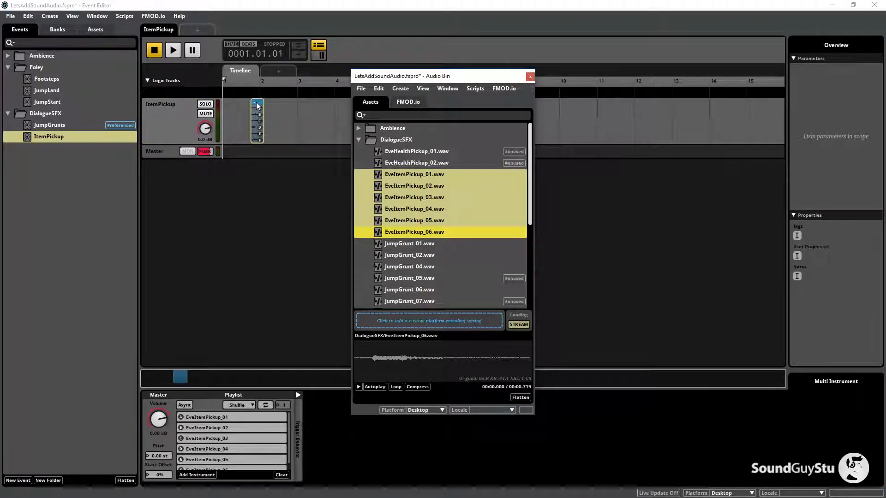
scroll(252, 113, "up", 3)
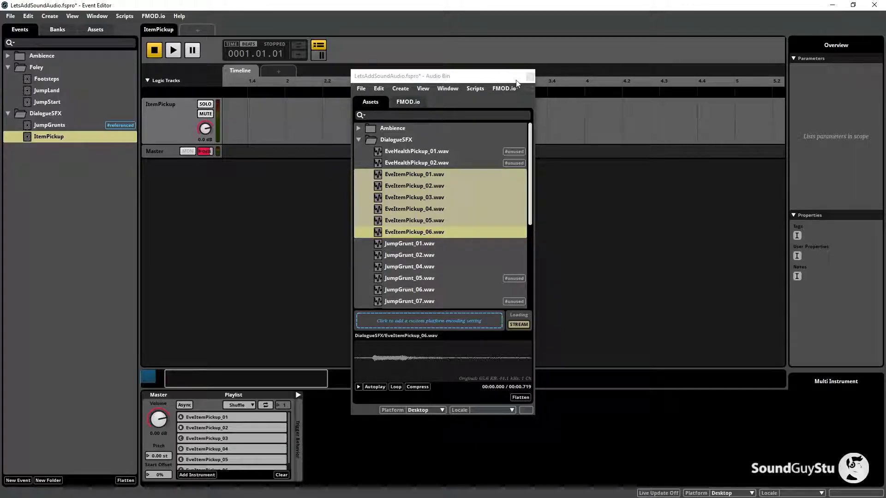
left_click(530, 76)
left_click_drag(249, 379, 226, 379)
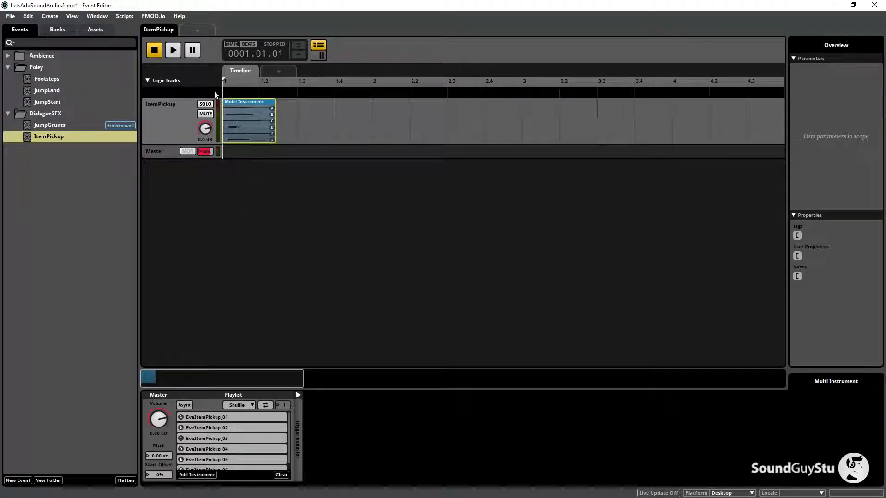
left_click(170, 54)
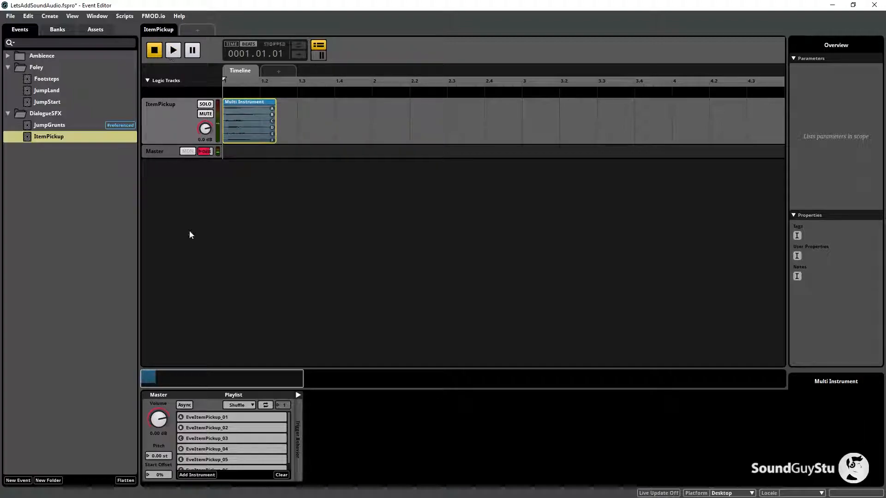
Add Random modulation of about 1.5 dB to the multi instrument's volume and about 1.44 st to its pitch, and audition the event
right_click(161, 420)
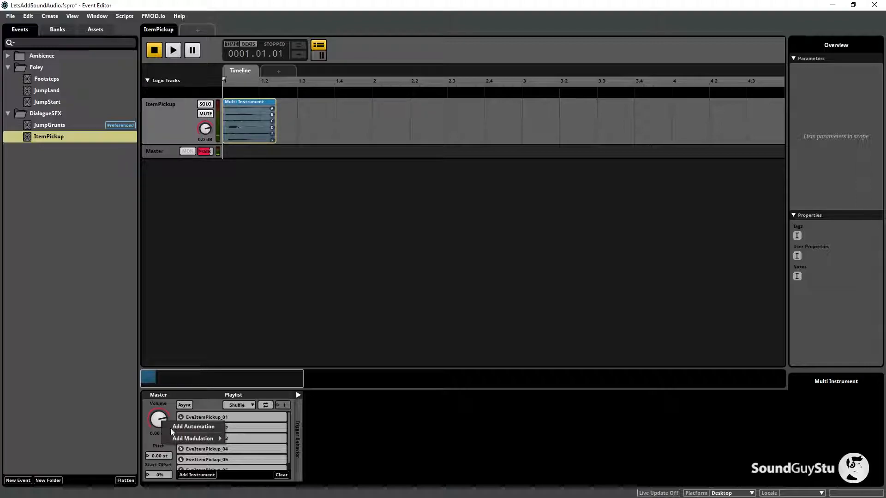
mouse_move(186, 439)
left_click(253, 444)
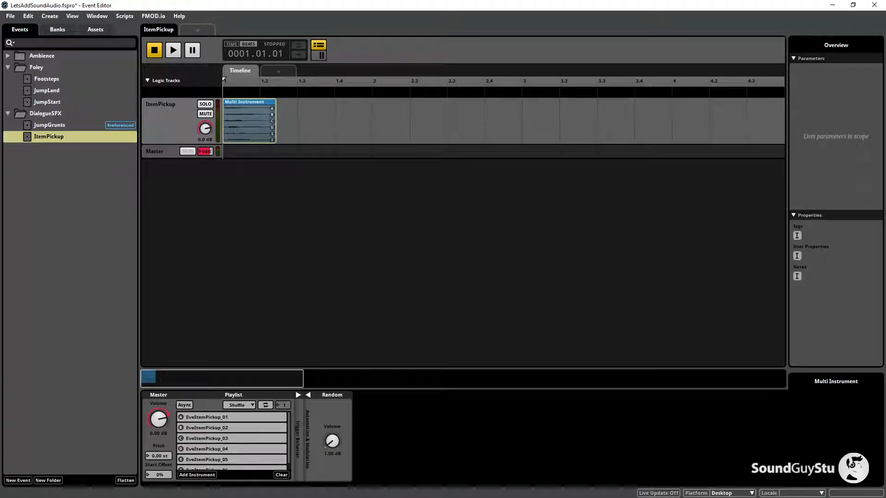
right_click(160, 455)
mouse_move(203, 473)
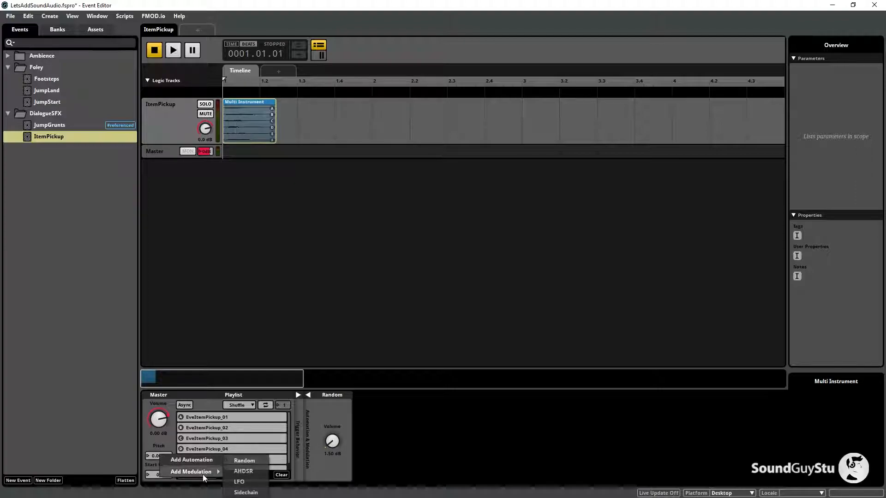
left_click(244, 461)
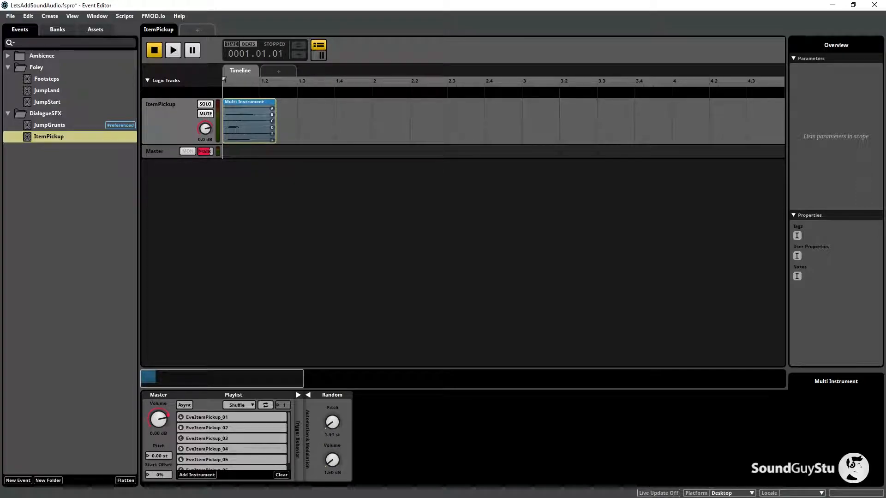
left_click(173, 50)
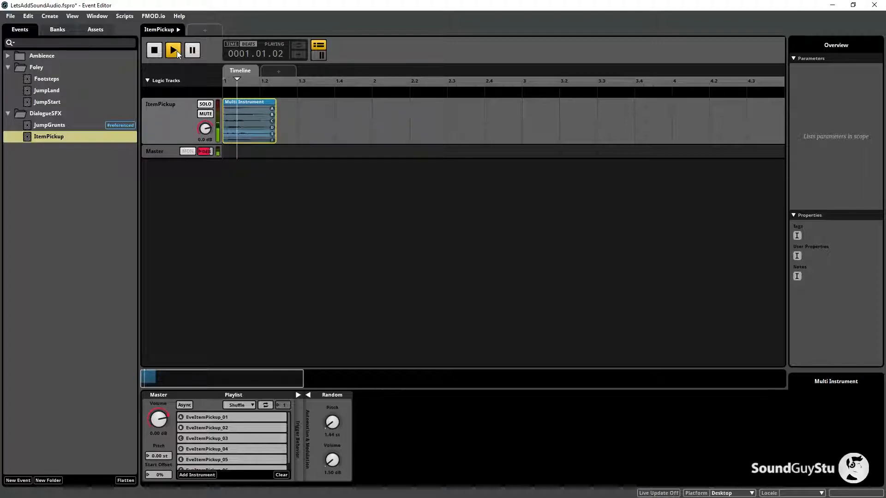
left_click(174, 51)
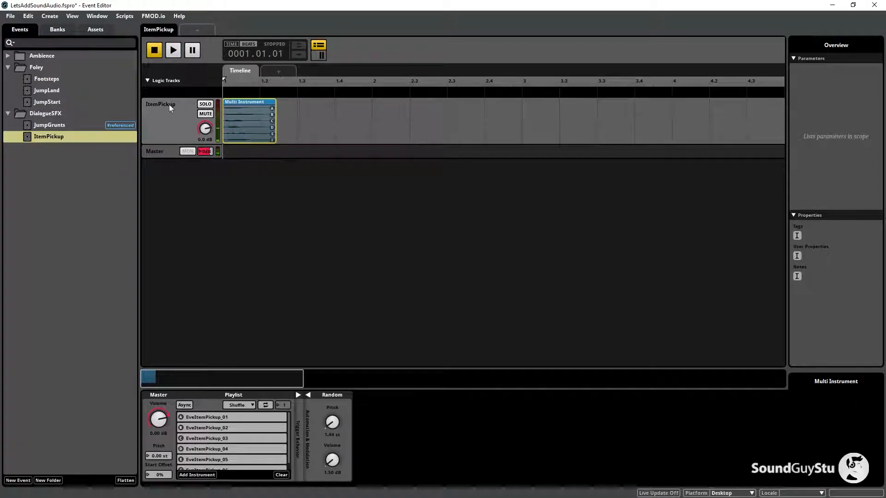
Save the project with the new ItemPickup event and rebuild the banks
left_click(10, 15)
left_click(20, 70)
left_click(11, 16)
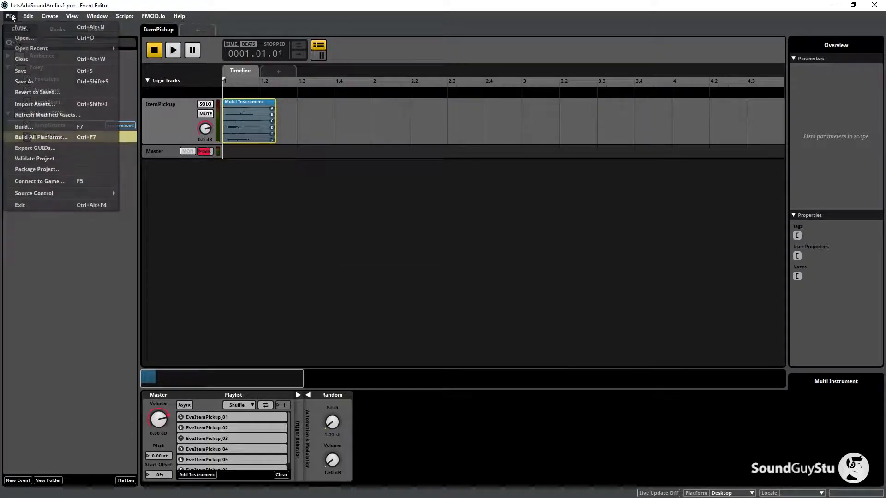
left_click(38, 126)
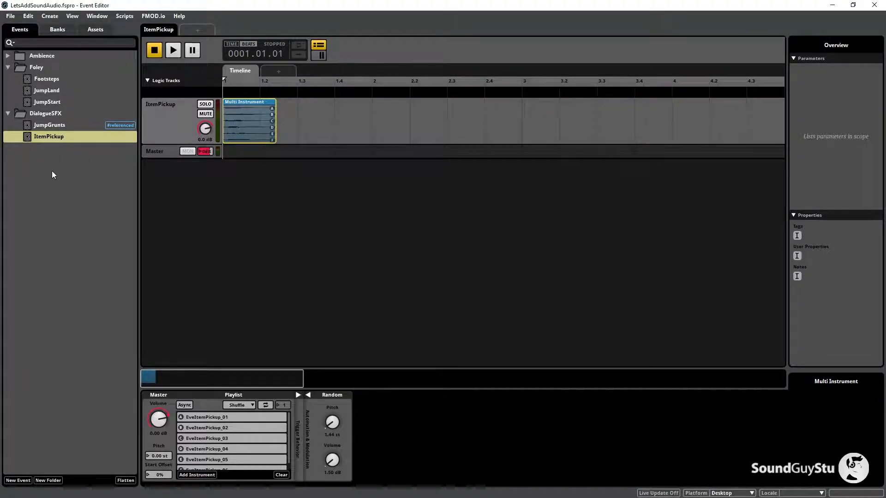
Create a new 2D event named PainScream in the DialogueSFX folder
right_click(54, 112)
mouse_move(95, 119)
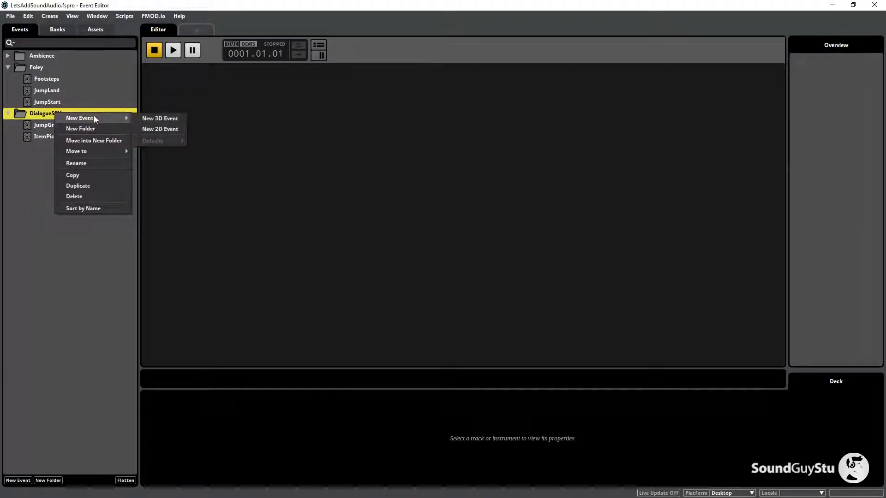
left_click(159, 129)
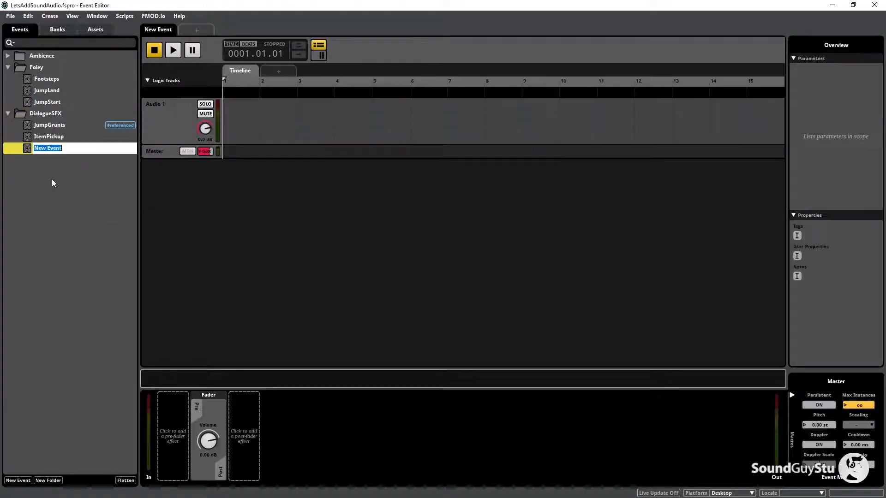
type("P")
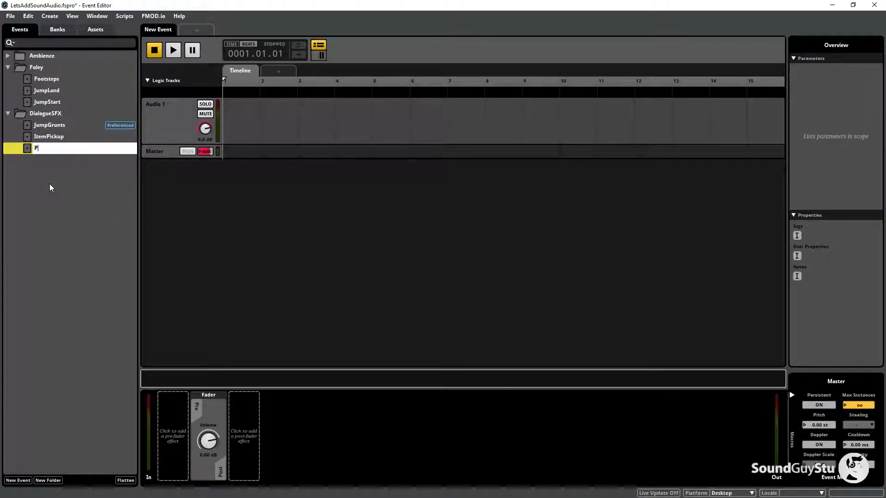
type("ainScream")
key("Return")
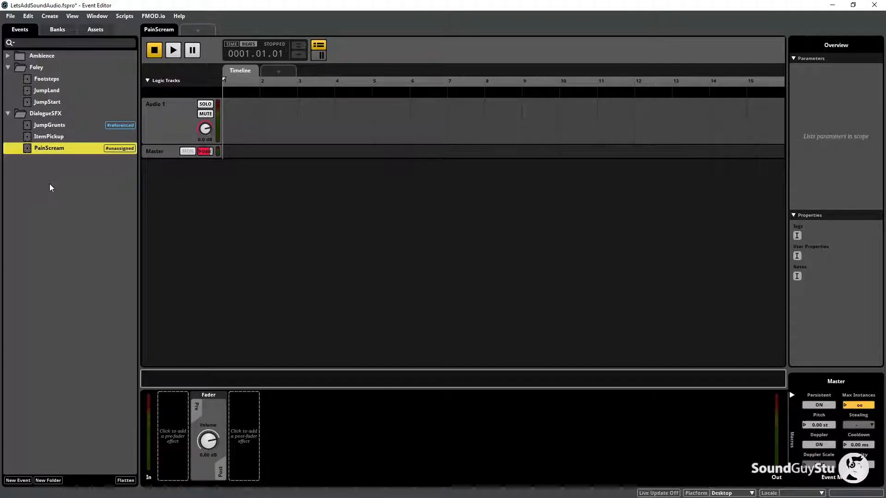
Assign the PainScream event to the DialogueSFX bank and rename its audio track Painscream
right_click(62, 150)
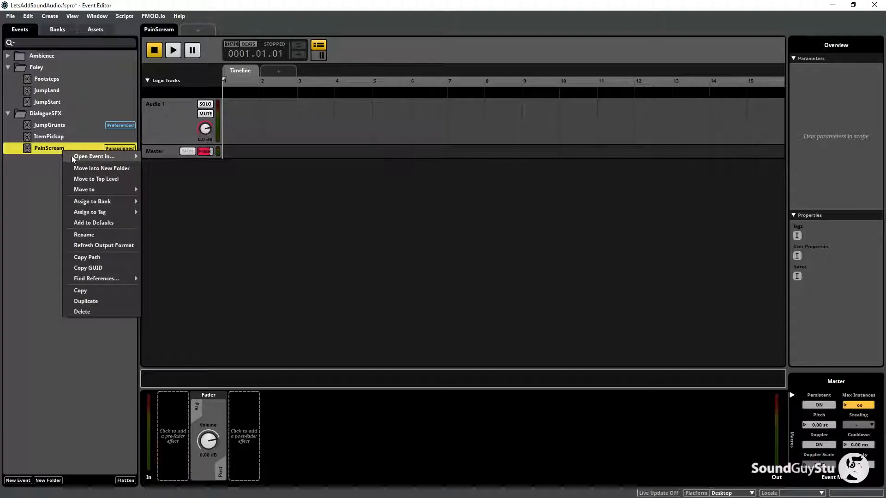
mouse_move(111, 203)
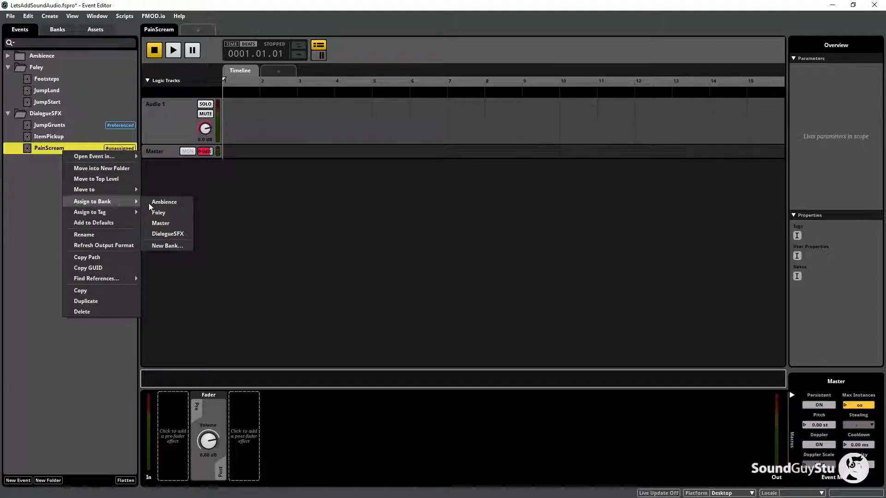
left_click(166, 233)
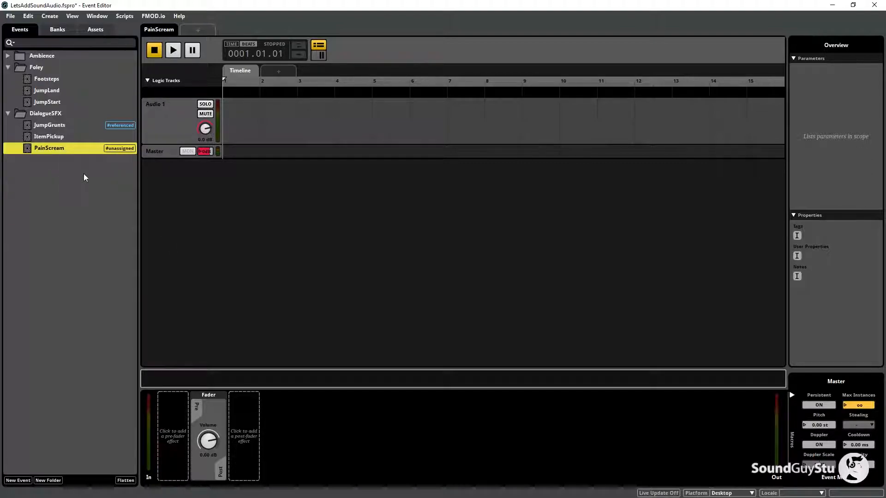
left_click(155, 107)
double_click(157, 105)
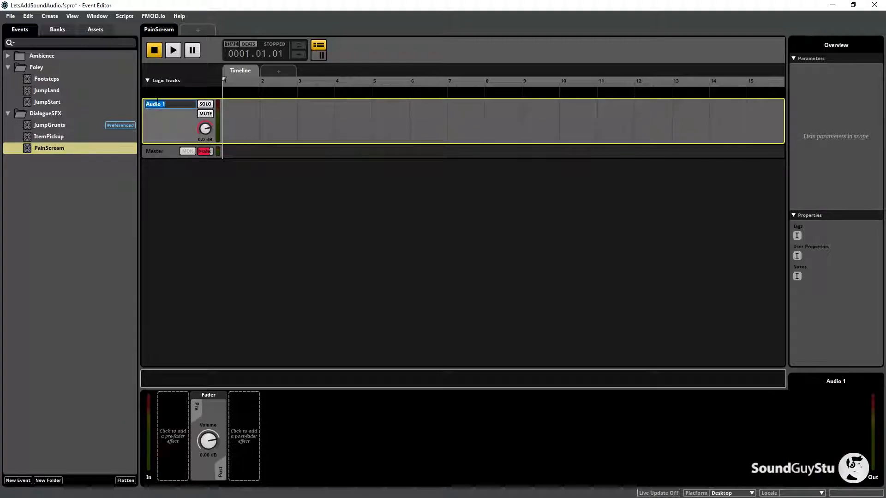
type("Painscream")
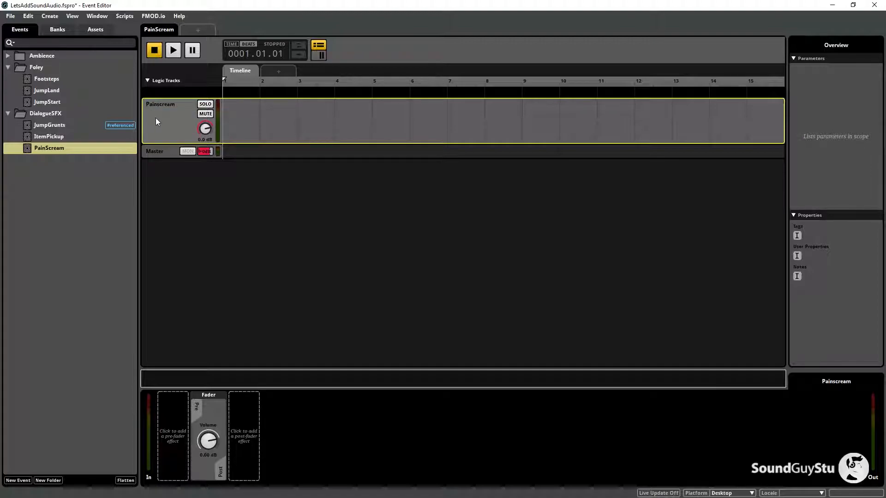
Place PainScream_01 to PainScream_12 from the Audio Bin as one multi instrument at the start of the Painscream track and audition it
left_click(96, 16)
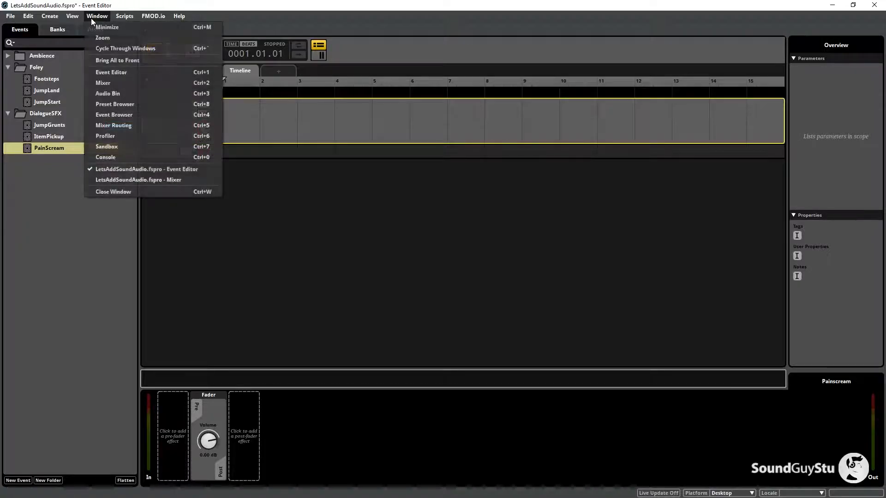
left_click(141, 90)
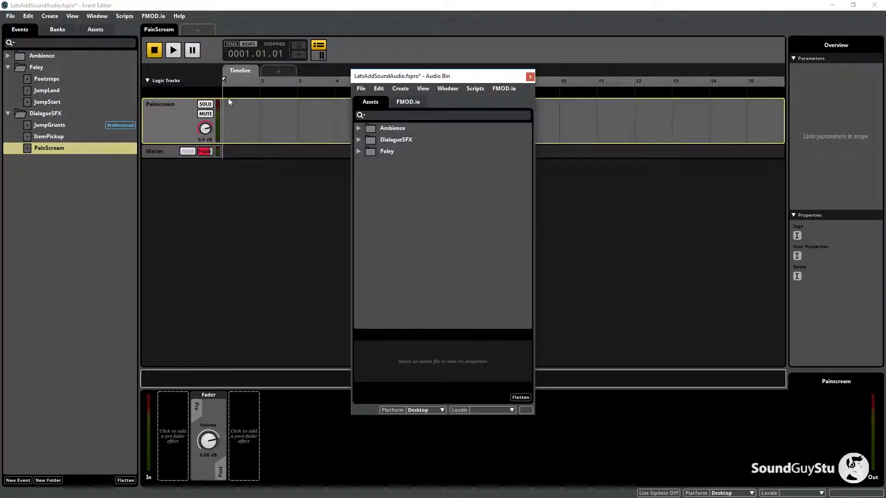
left_click(364, 142)
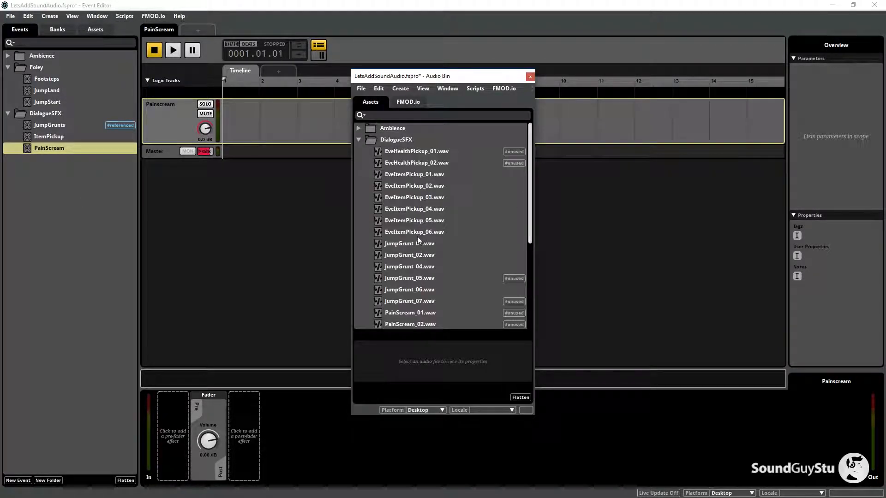
scroll(418, 237, "down", 3)
left_click(408, 208)
scroll(414, 225, "down", 2)
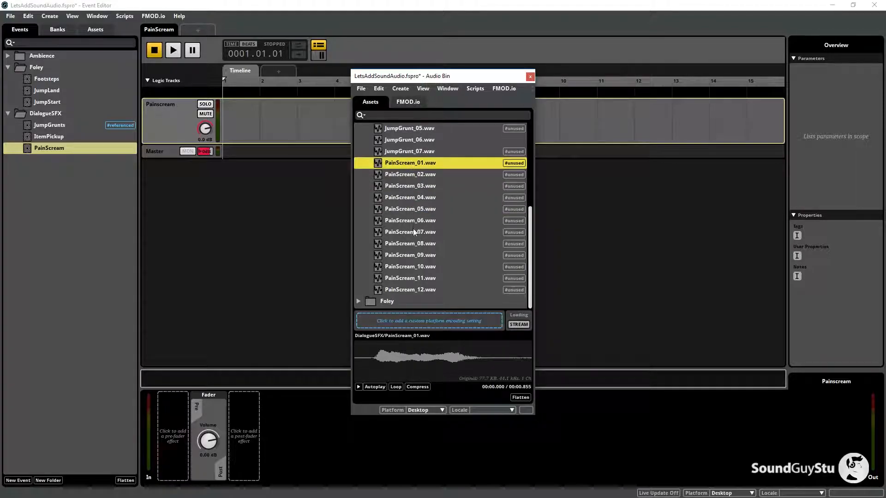
left_click(408, 289, "shift")
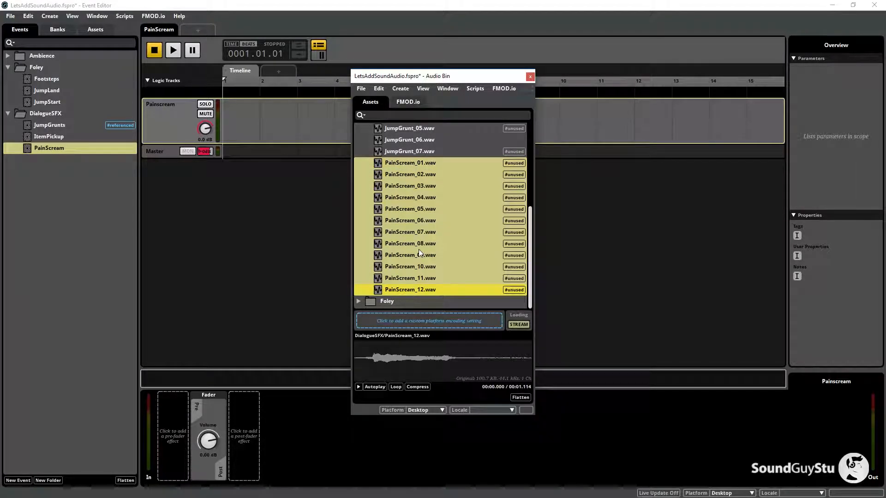
left_click_drag(414, 165, 250, 121)
left_click(174, 50)
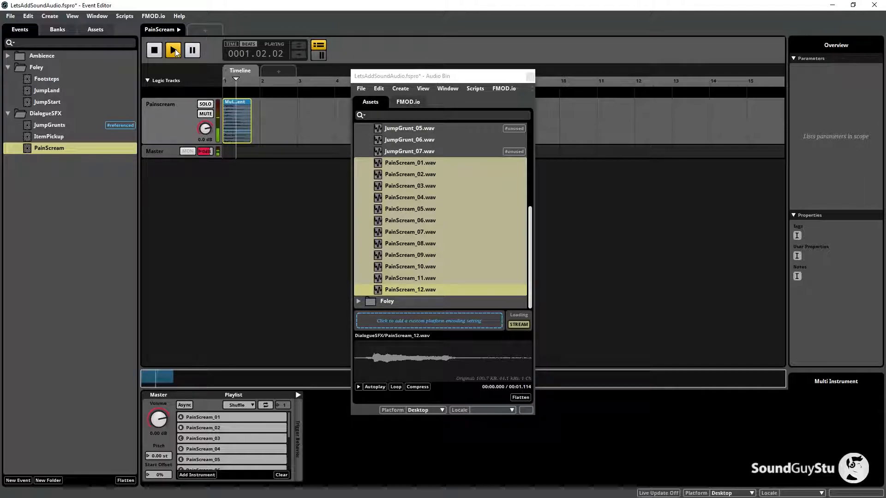
left_click(530, 76)
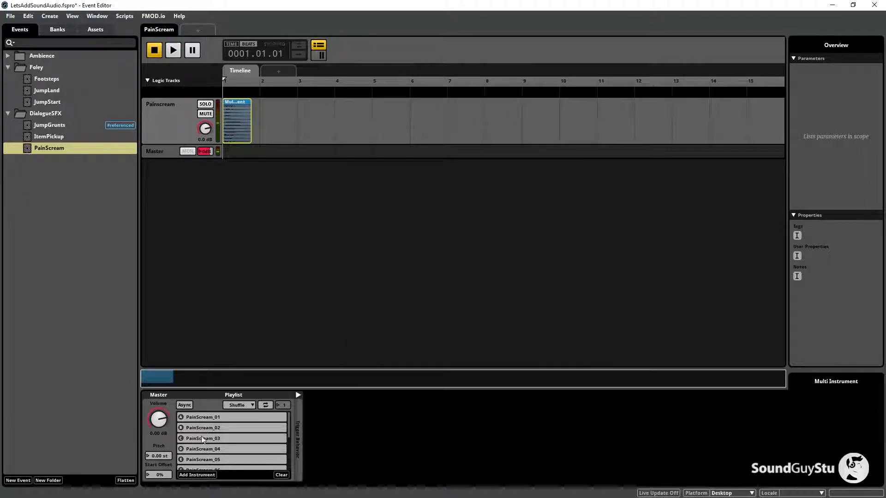
Audition the playlist sounds from PainScream_01 to PainScream_06 and remove PainScream_06 from the multi instrument
left_click(204, 418)
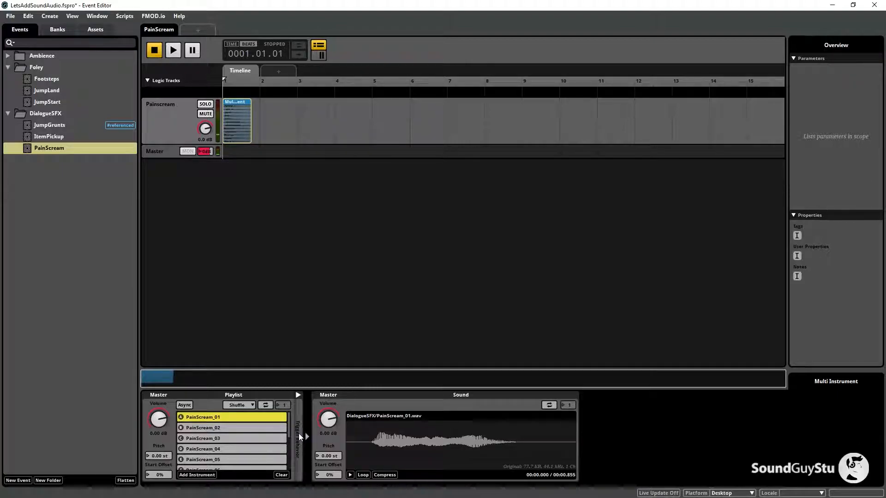
key("Down")
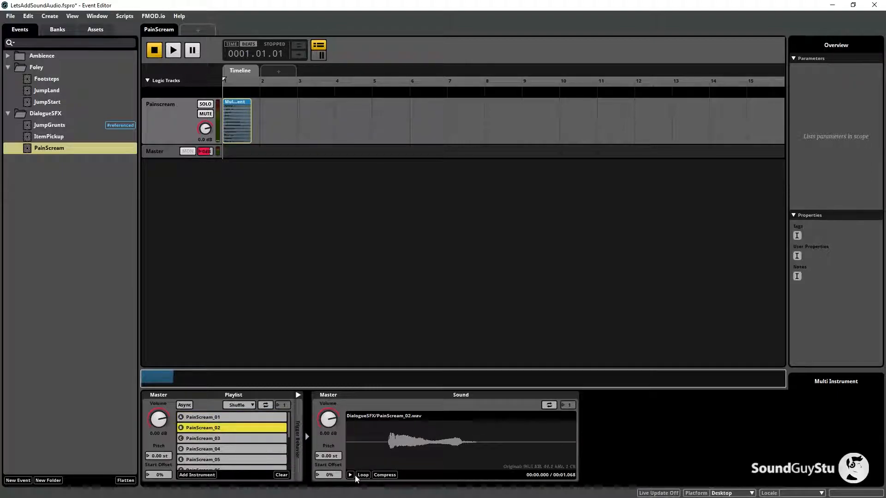
key("Down")
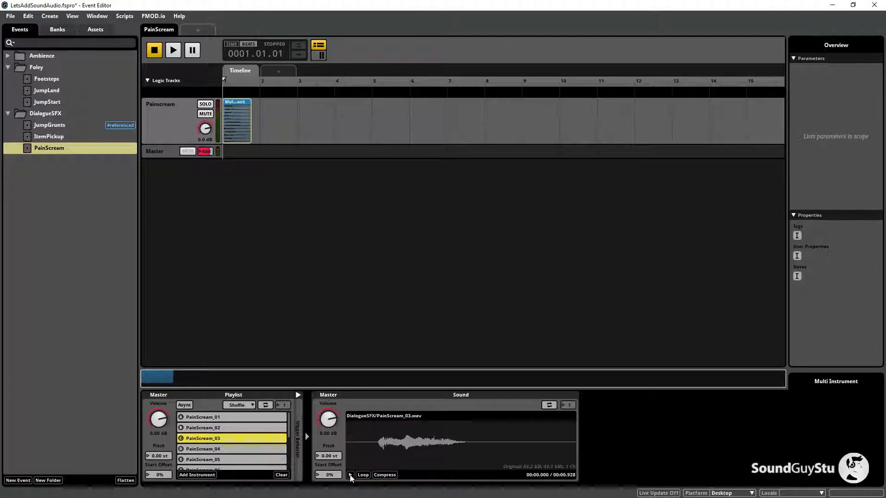
key("Down")
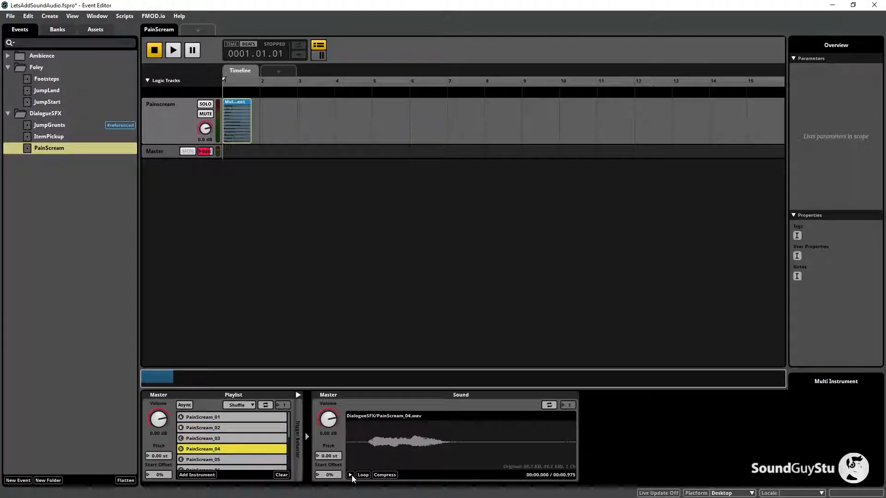
key("Down")
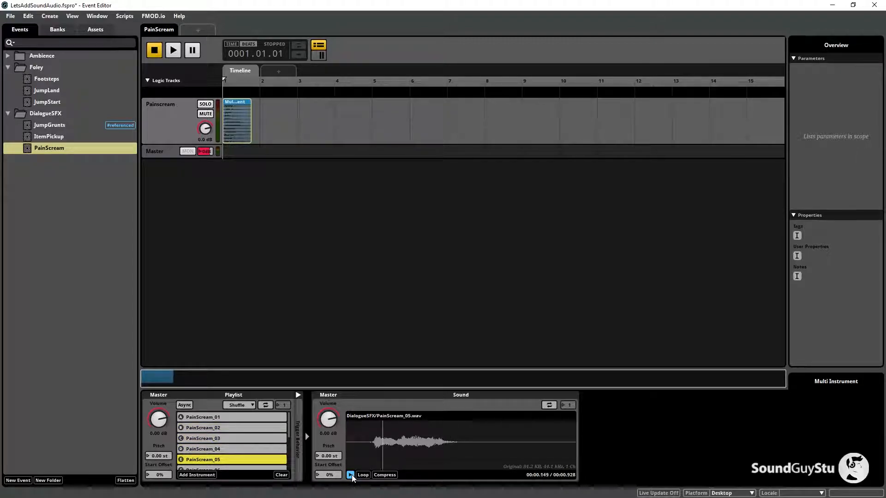
scroll(248, 466, "down", 1)
key("Down")
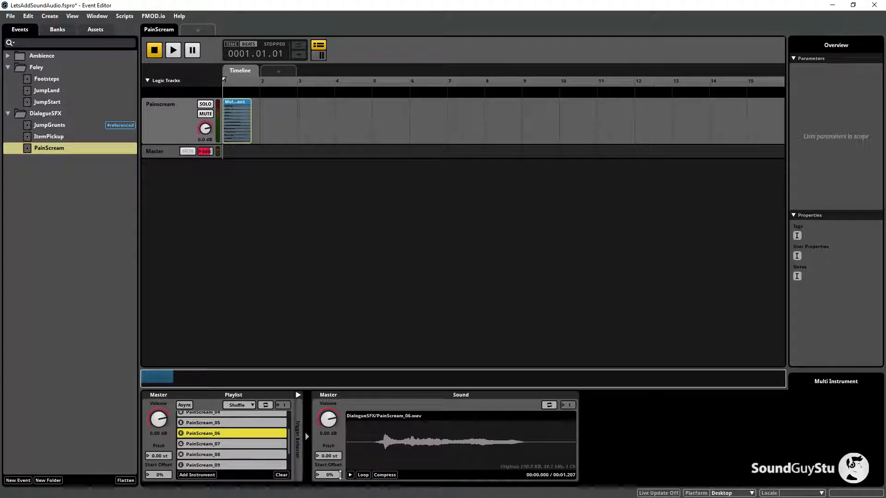
left_click(350, 475)
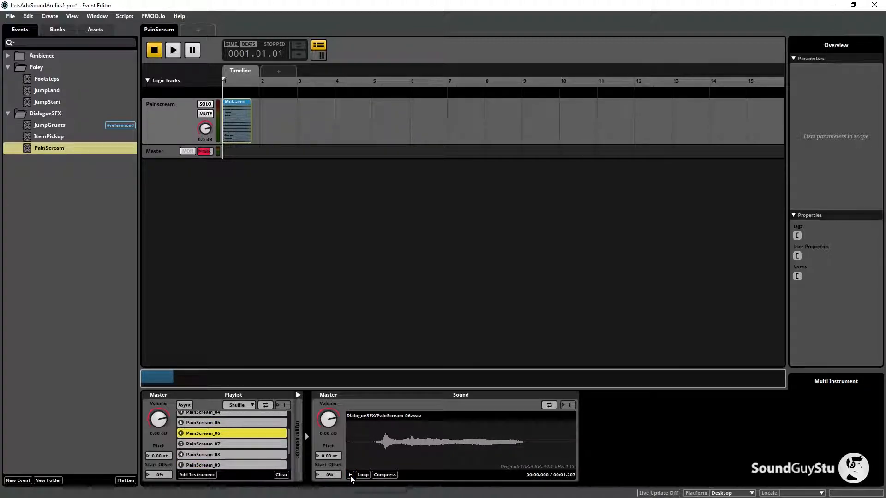
right_click(212, 434)
left_click(234, 429)
Audition the remaining playlist sounds of the multi instrument, from PainScream_07 onwards
left_click(217, 434)
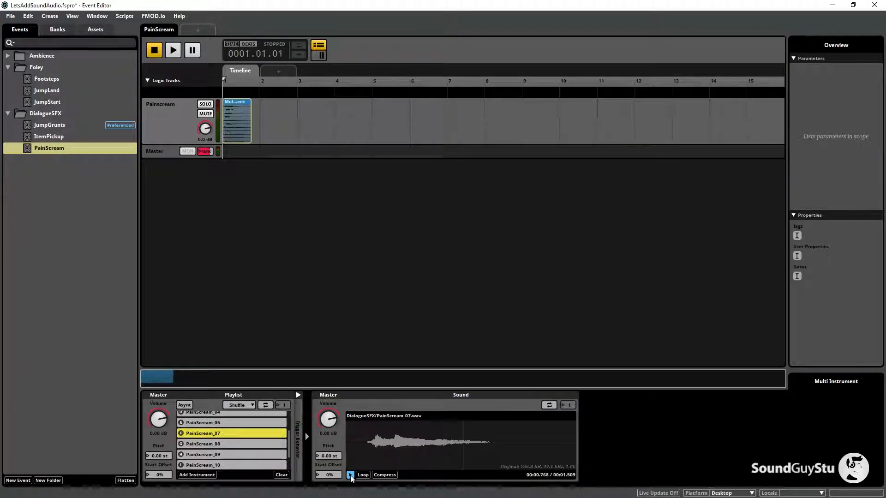
left_click(234, 444)
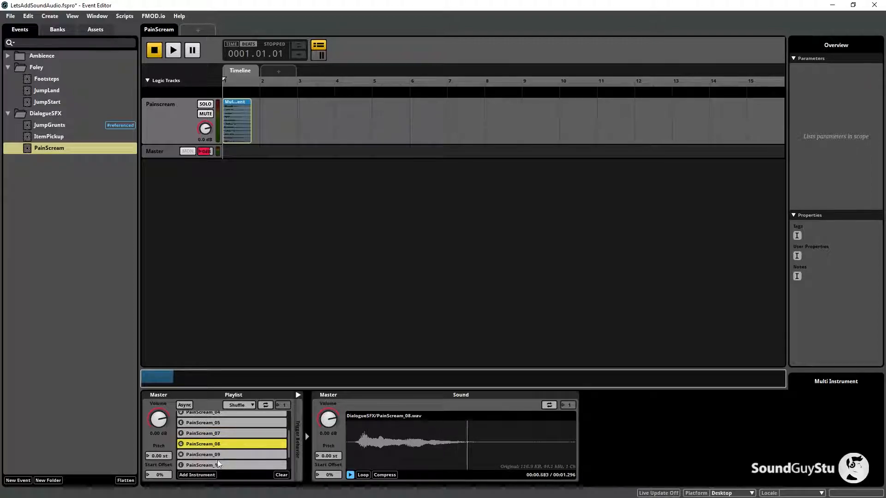
left_click(253, 454)
left_click(350, 476)
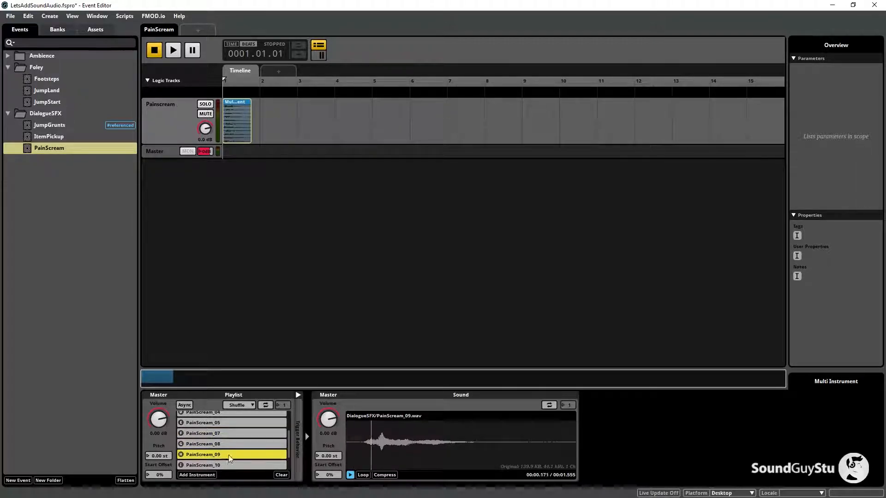
left_click(350, 476)
left_click(244, 455)
left_click(351, 476)
left_click(228, 465)
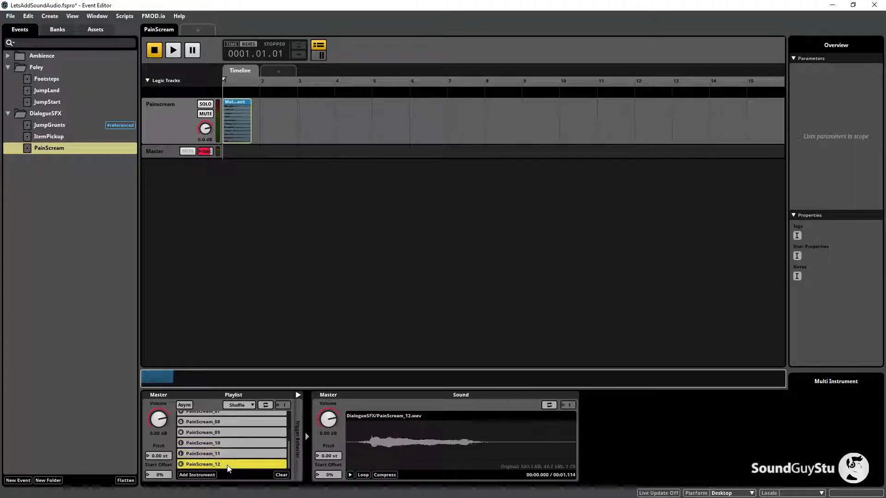
left_click(229, 454)
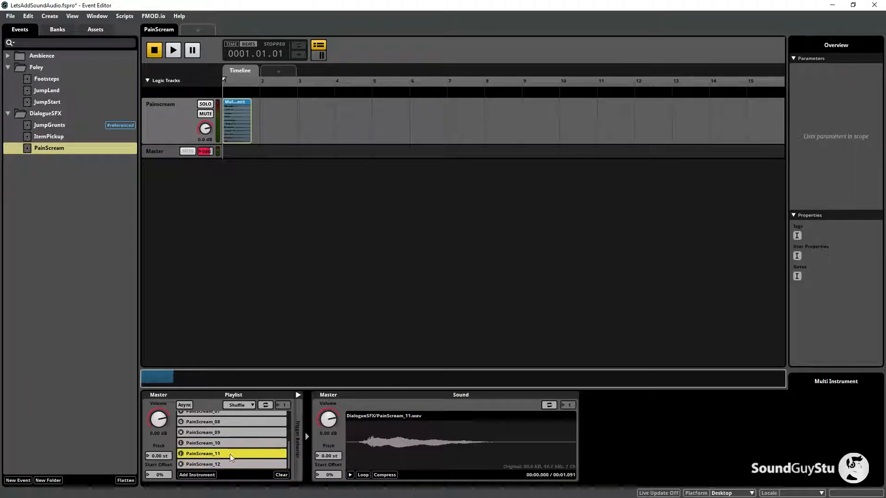
left_click(351, 475)
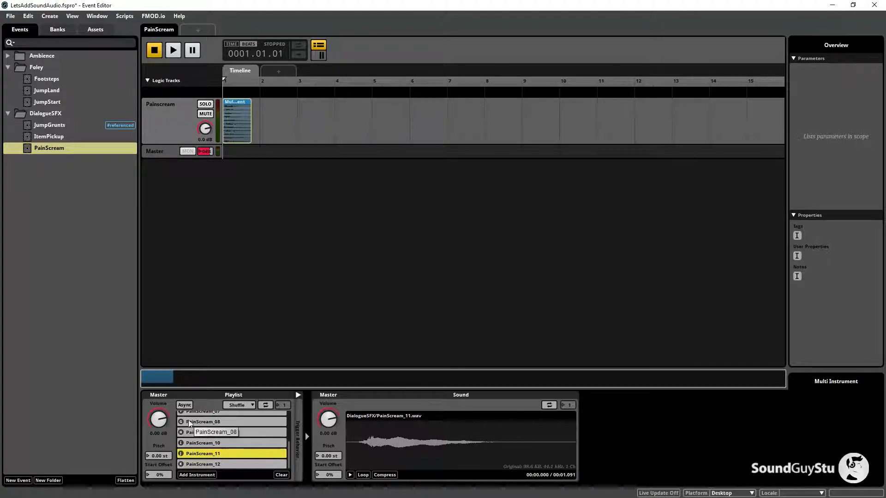
Add Random modulation of 2 dB to the PainScream multi instrument's volume and about 1.44 st to its pitch
right_click(157, 425)
mouse_move(208, 437)
left_click(242, 437)
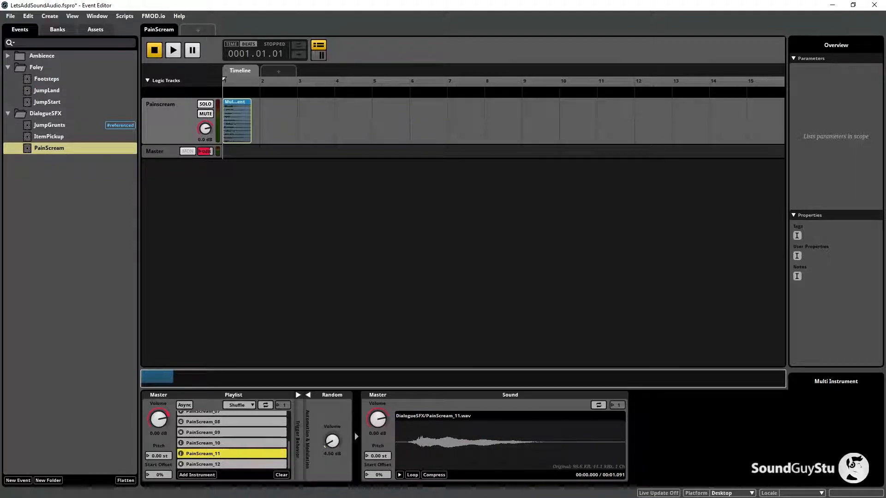
left_click_drag(332, 441, 332, 457)
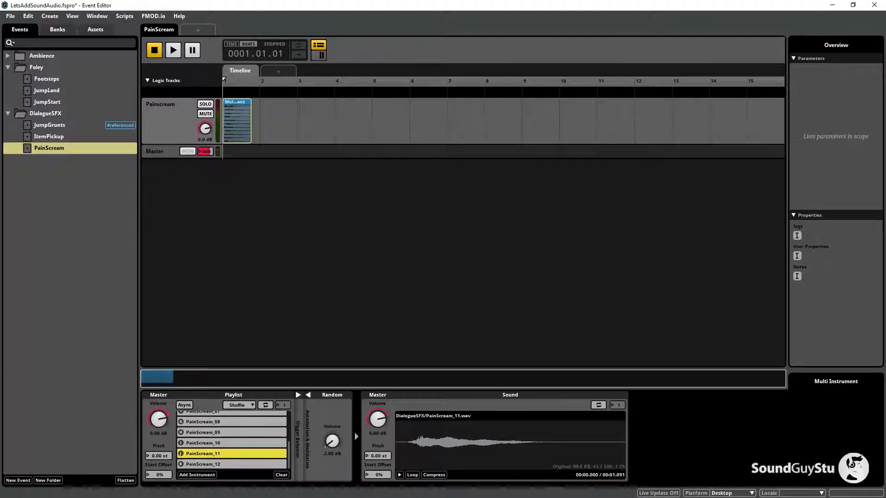
right_click(158, 457)
mouse_move(196, 469)
left_click(240, 460)
left_click_drag(330, 426, 330, 421)
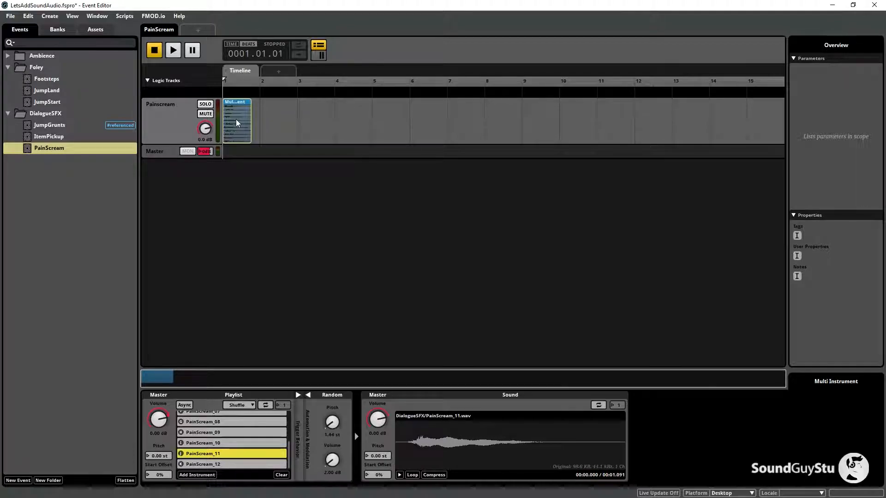
Audition the PainScream event and shorten its multi instrument to about half a bar on the timeline
left_click(178, 55)
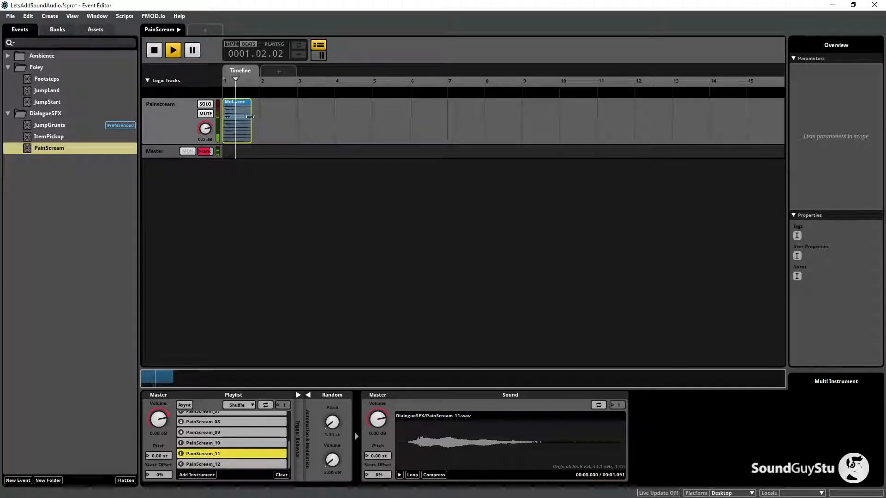
left_click_drag(250, 119, 240, 118)
left_click(173, 53)
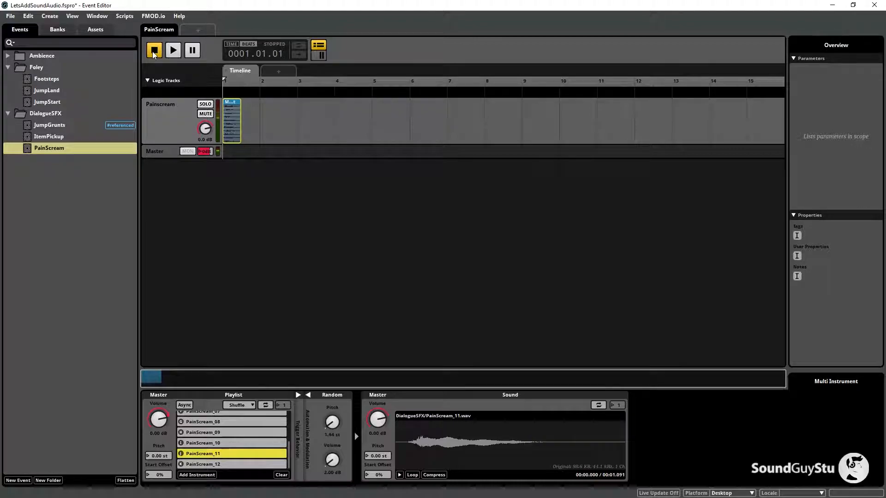
Route the ItemPickup and PainScream events into the DialogueSFX group in the Mixer, and collapse the group
left_click(12, 17)
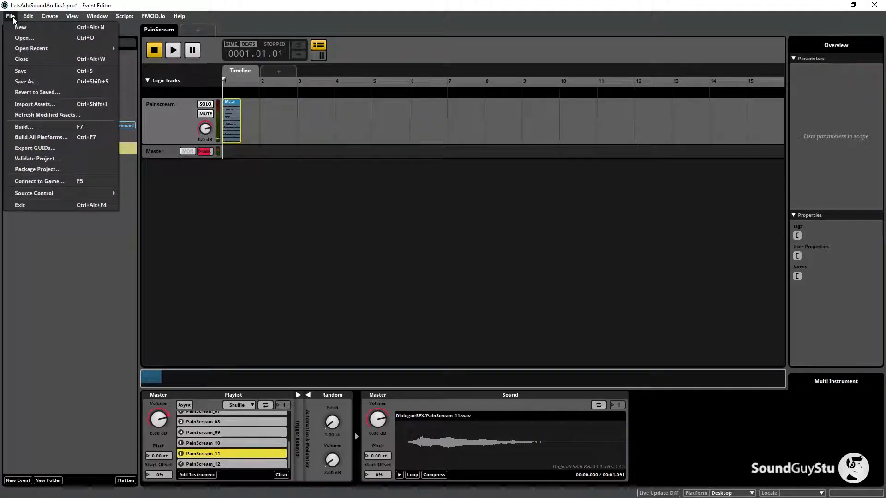
left_click(79, 287)
left_click(97, 15)
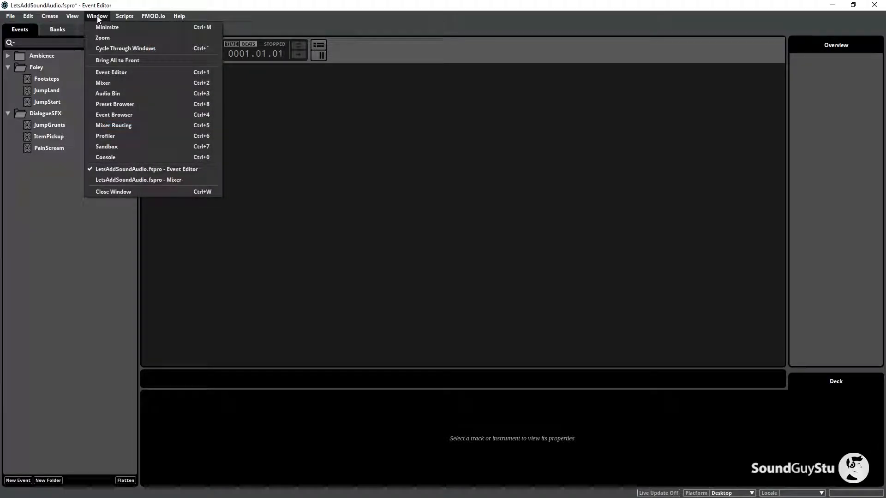
left_click(130, 83)
left_click(55, 140)
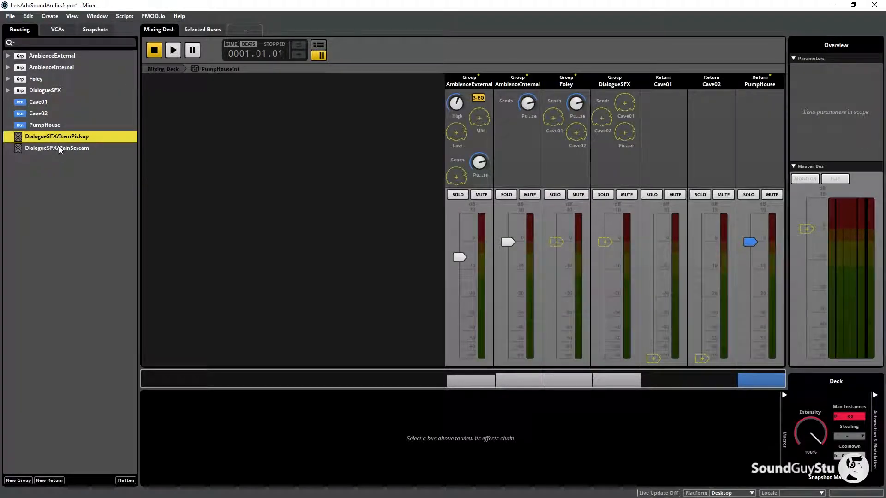
left_click(59, 147, "ctrl")
left_click_drag(57, 136, 60, 91)
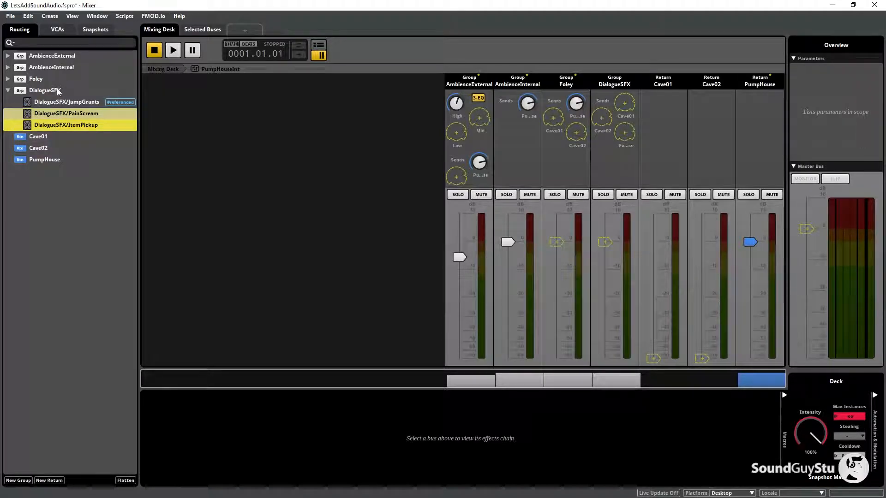
left_click(8, 91)
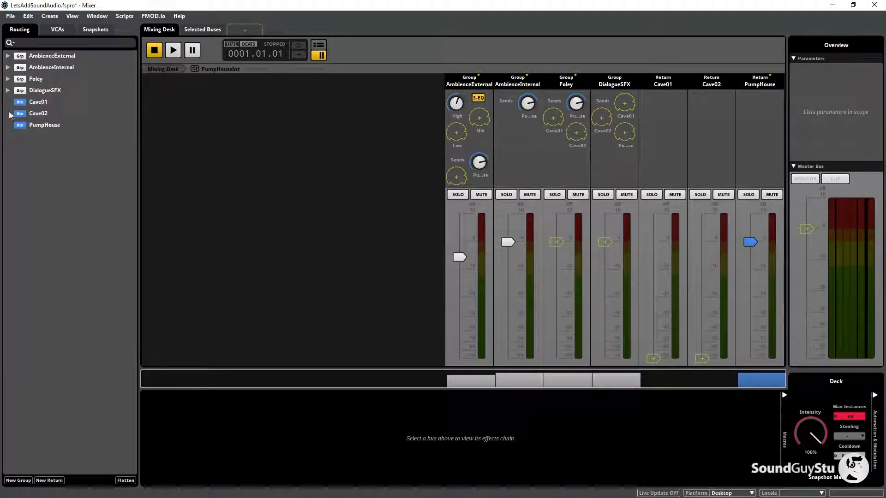
Save the FMOD project, build its banks, and switch to the Unreal Editor
left_click(10, 16)
left_click(37, 72)
left_click(10, 16)
left_click(26, 127)
key("alt+Tab")
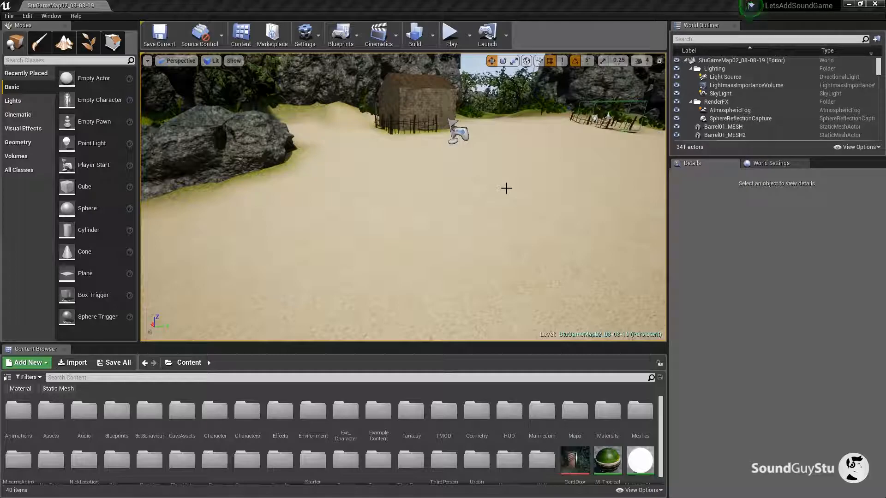
Play the level and make the character run and jump repeatedly to test the jump grunts, ending with the play session stopped
left_click(458, 37)
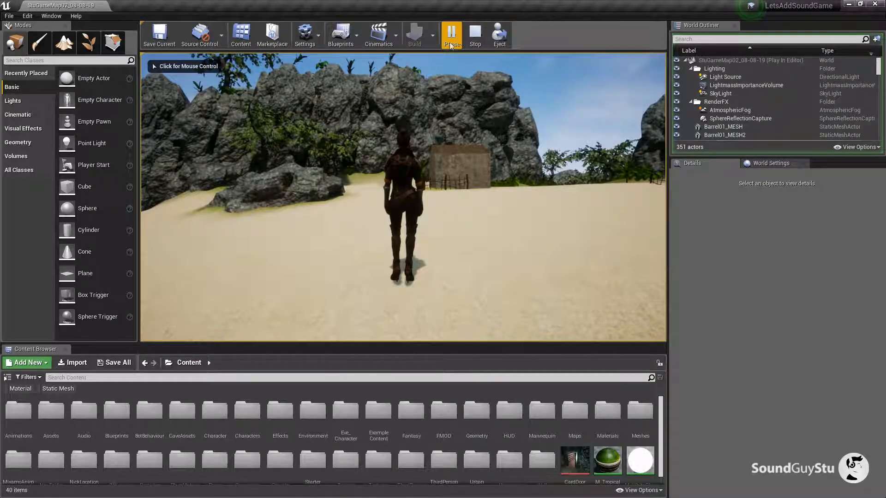
left_click(424, 189)
key("w")
key("d")
key("space")
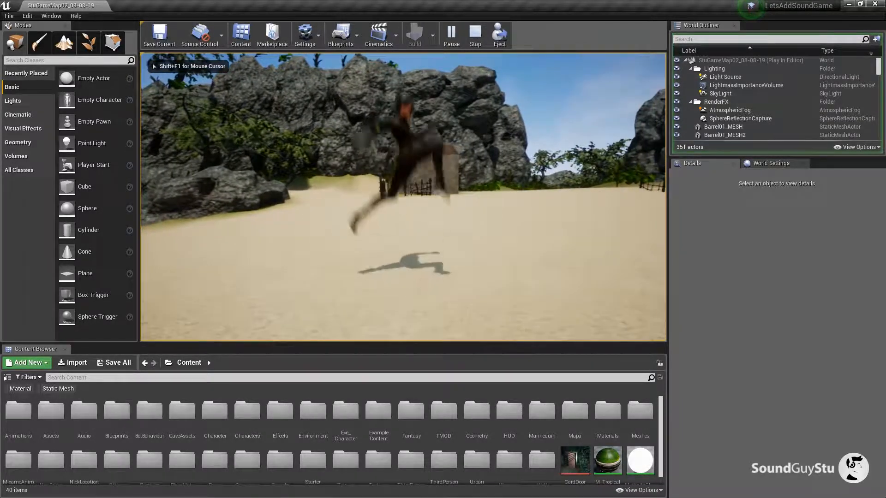
key("w")
key("a")
key("space")
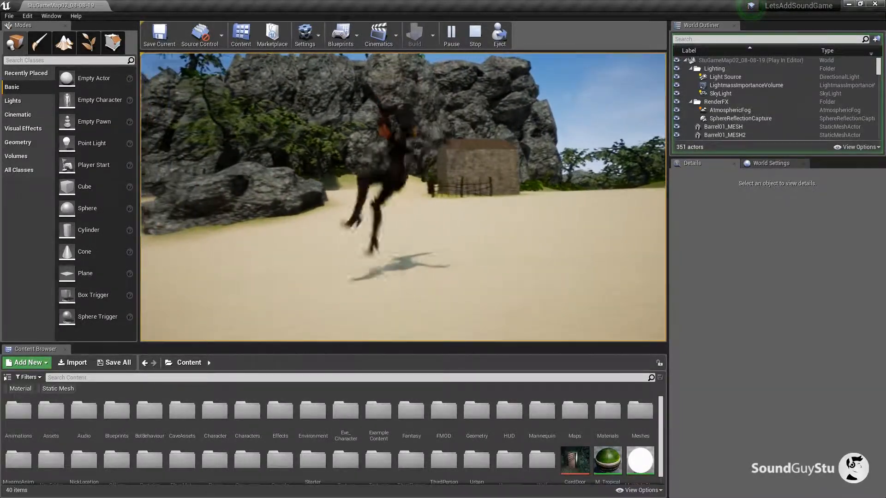
key("w")
key("space")
key("d")
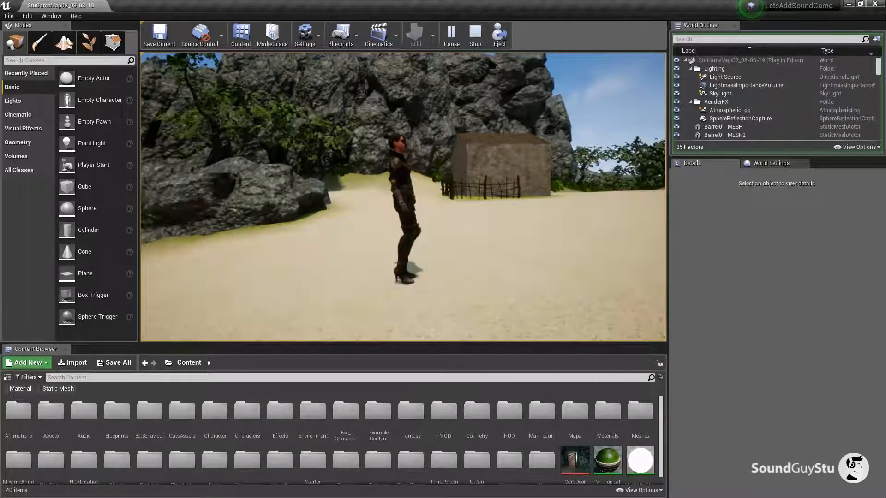
key("Escape")
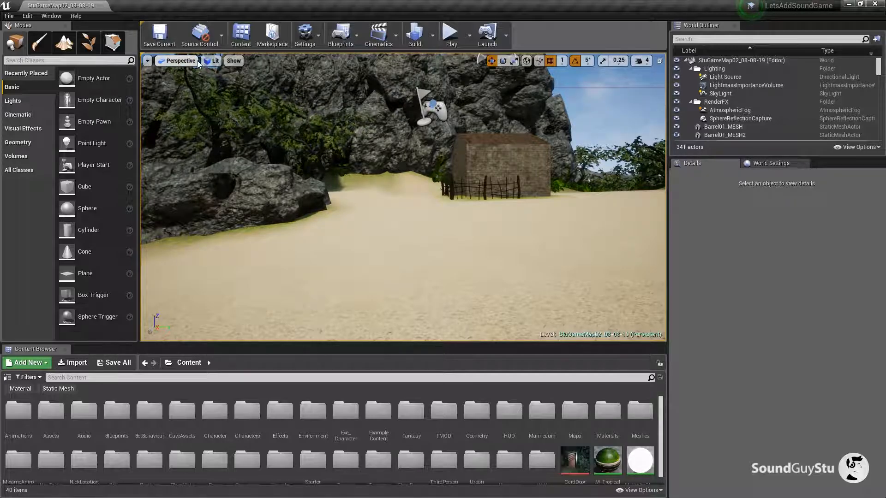
Open the Level Blueprint and look over the pickup sections of its Event Graph
left_click(358, 42)
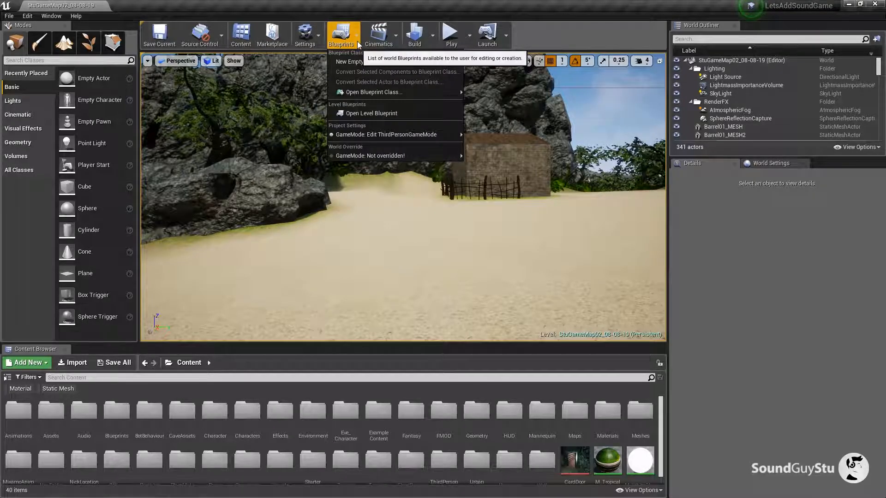
left_click(369, 111)
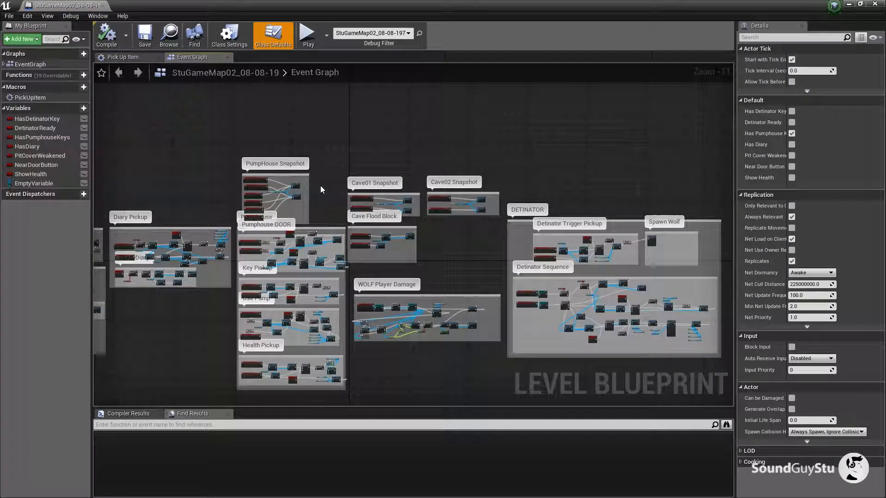
scroll(158, 165, "down", 4)
scroll(311, 199, "up", 5)
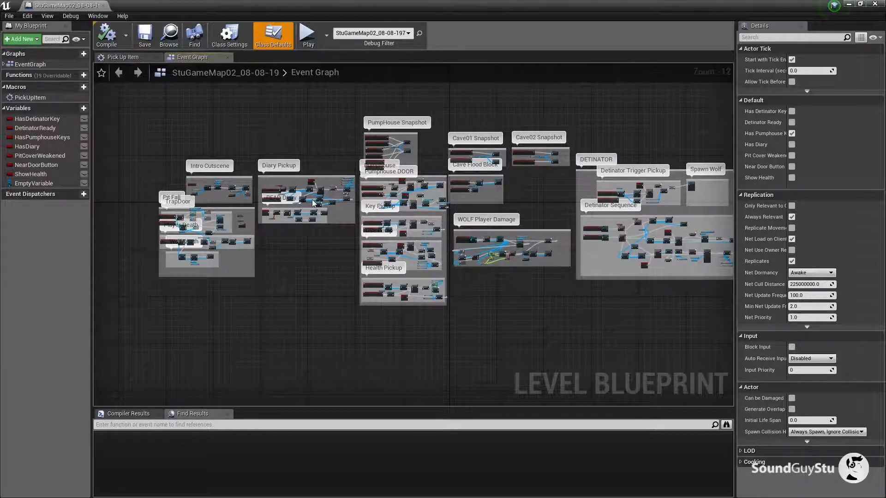
left_click_drag(227, 212, 194, 309)
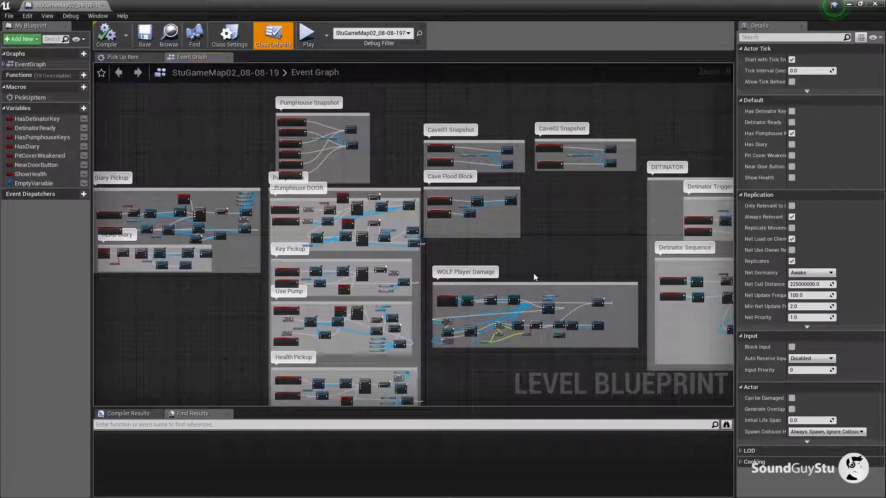
Examine the Pick Up Item macro graph from the third-person character cast through to the Outputs node
left_click(124, 58)
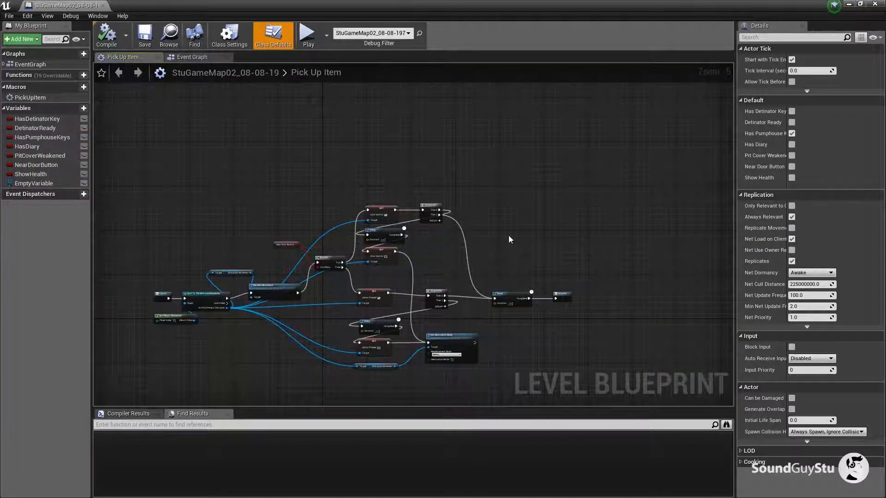
left_click_drag(514, 220, 546, 142)
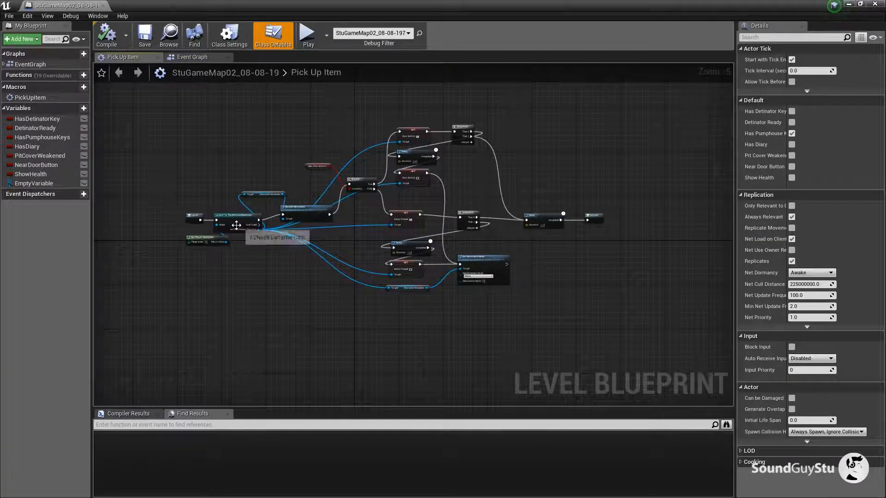
scroll(369, 258, "up", 5)
left_click_drag(386, 267, 456, 274)
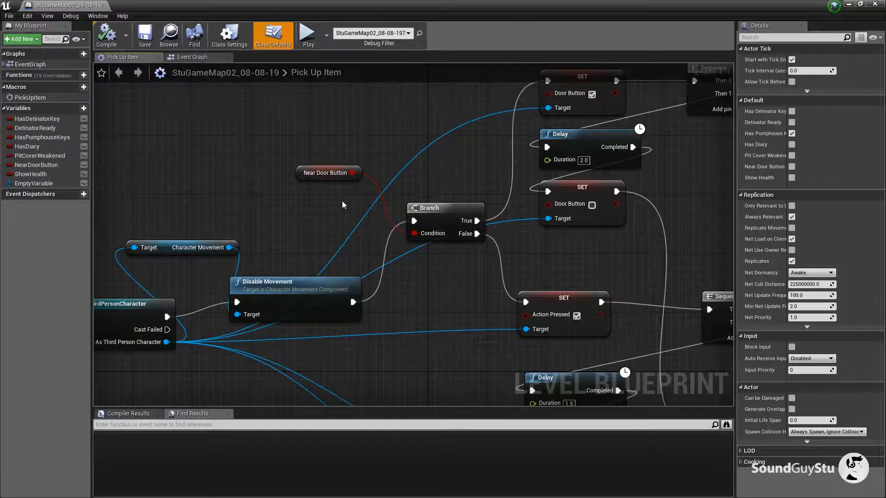
left_click_drag(342, 201, 94, 173)
left_click_drag(639, 221, 438, 174)
scroll(455, 171, "down", 1)
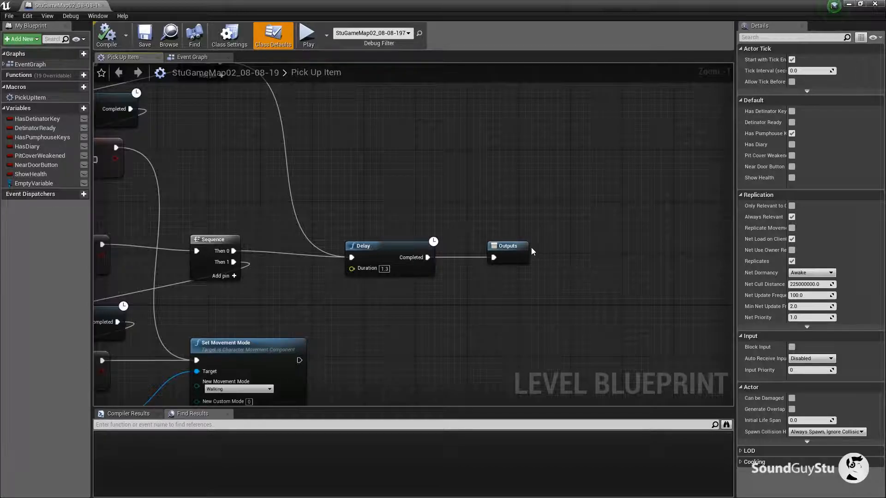
Move the Outputs node away from the final Delay and add an FMOD Play Event 2D node between them
left_click_drag(517, 248, 457, 253)
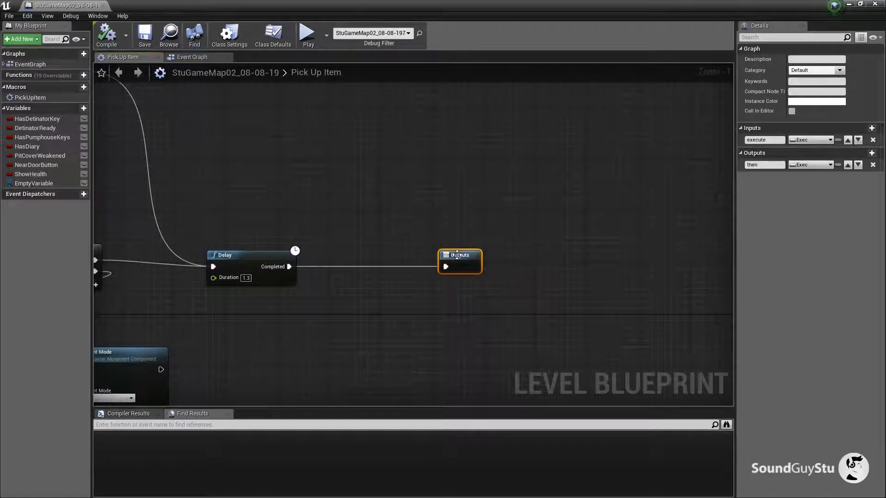
scroll(336, 309, "up", 1)
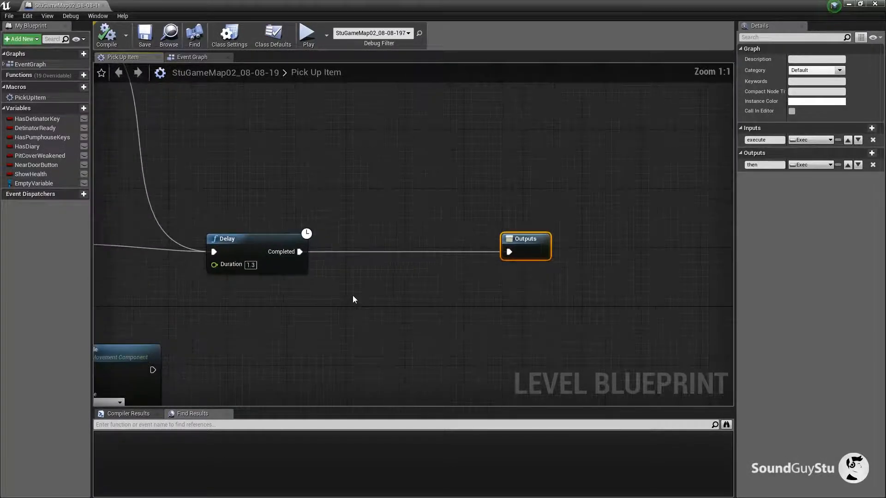
left_click_drag(352, 295, 355, 272)
right_click(353, 182)
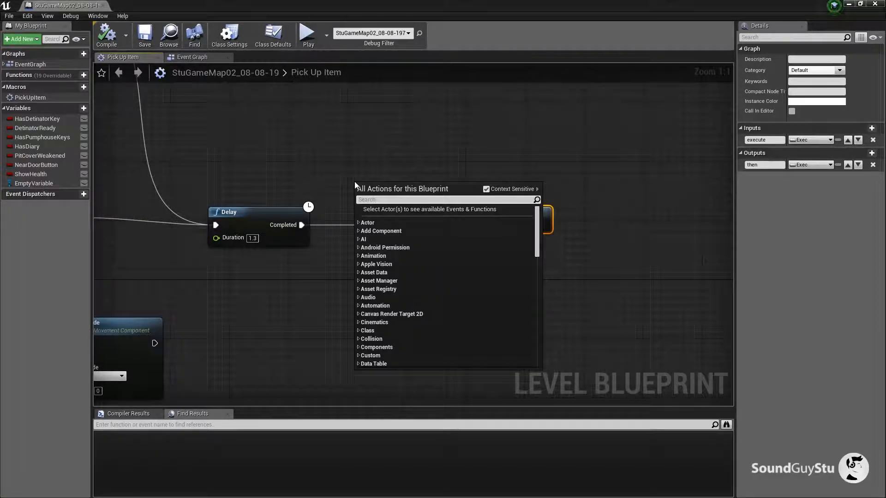
type("play")
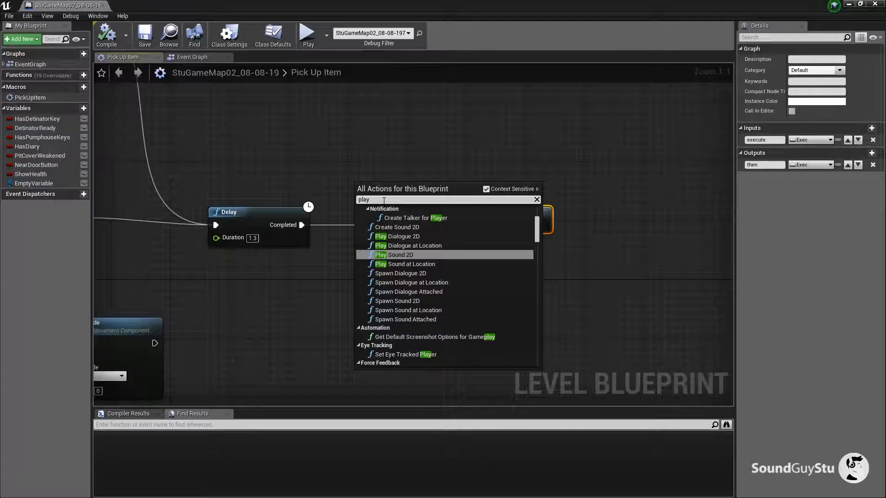
scroll(456, 256, "up", 3)
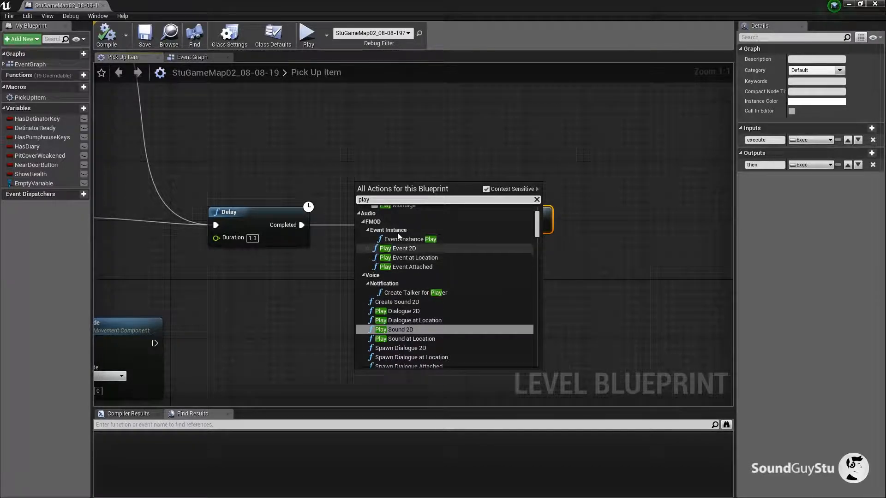
left_click(441, 250)
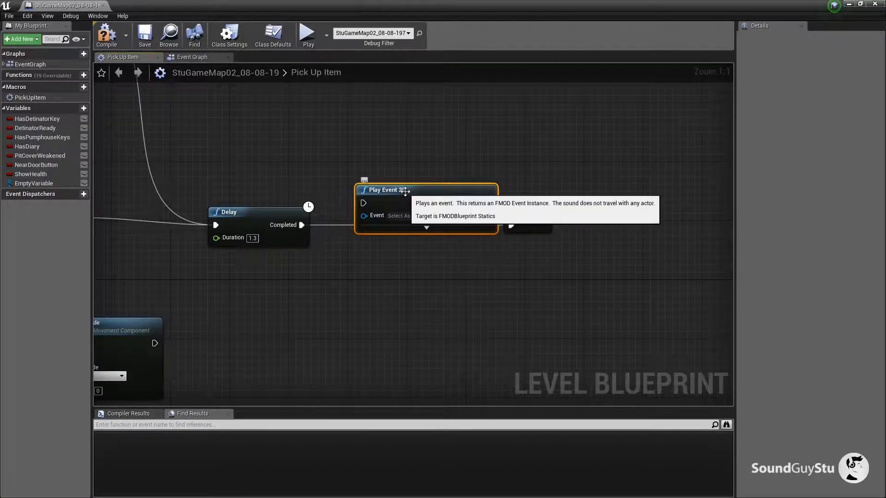
left_click_drag(405, 191, 398, 147)
Set the Play Event 2D node's event to ItemPickup
left_click(393, 172)
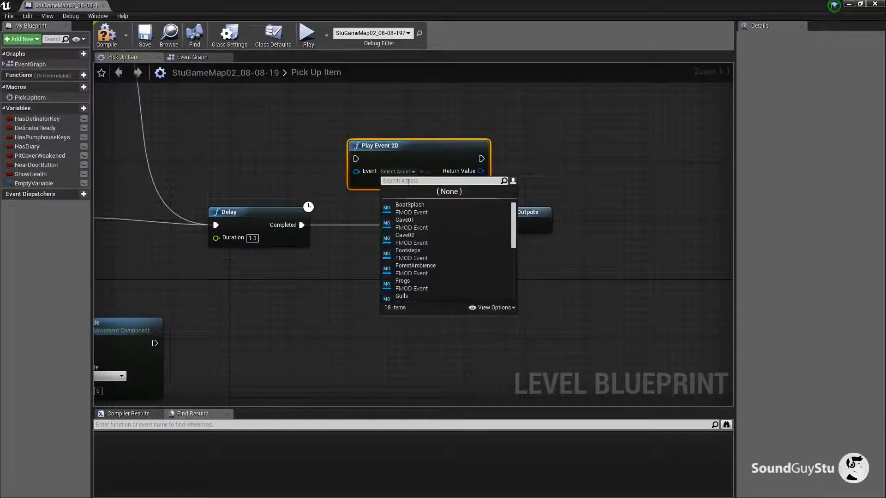
type("ite")
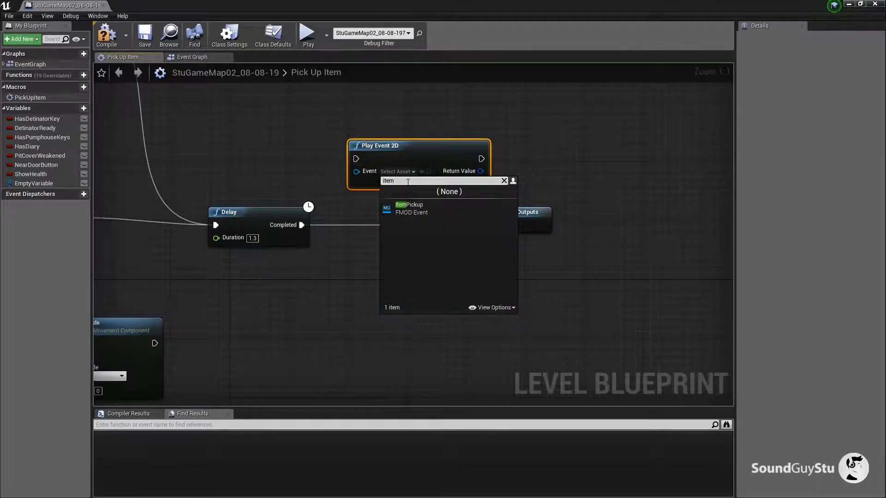
type("m")
left_click(400, 206)
Wire Play Event 2D between the Delay's Completed output and the Outputs node, align it with them, and compile and save the blueprint
left_click_drag(407, 153, 402, 174)
left_click_drag(301, 225, 348, 181)
left_click_drag(471, 181, 511, 225)
left_click_drag(435, 170, 428, 207)
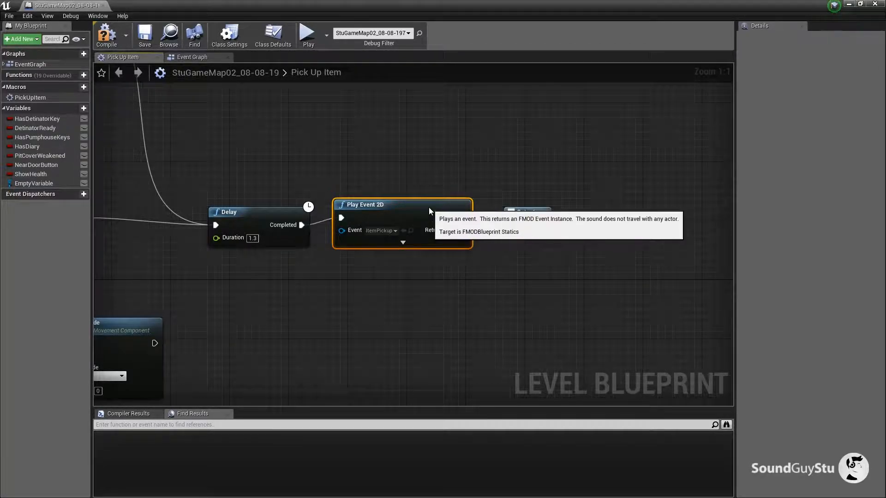
left_click(140, 41)
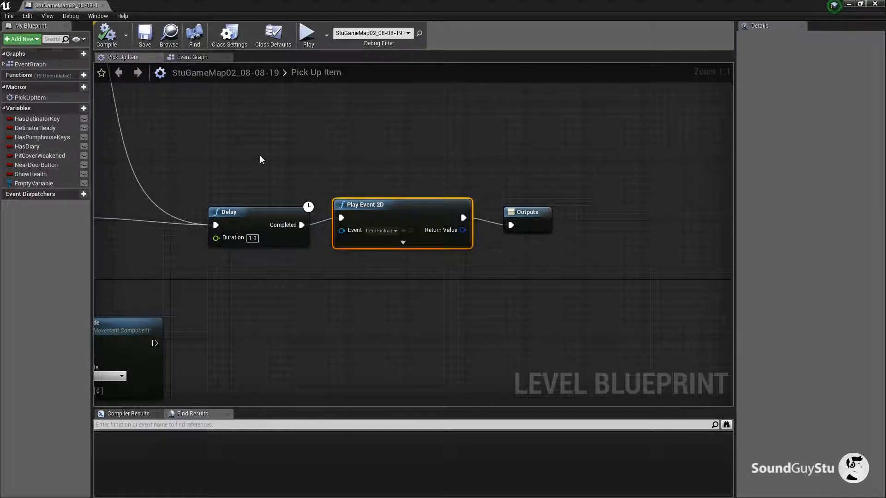
Return to the level and play it, picking up the item in the boat to test the pickup dialogue, and stop the session
left_click(106, 5)
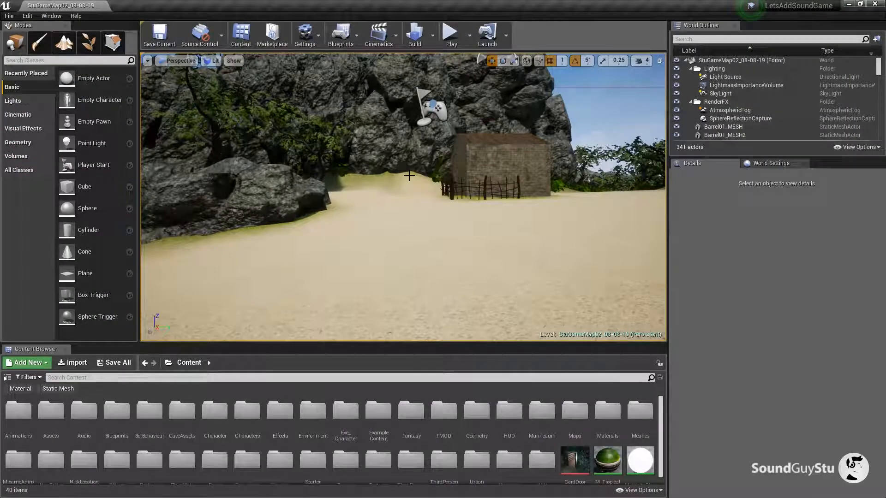
left_click(470, 208)
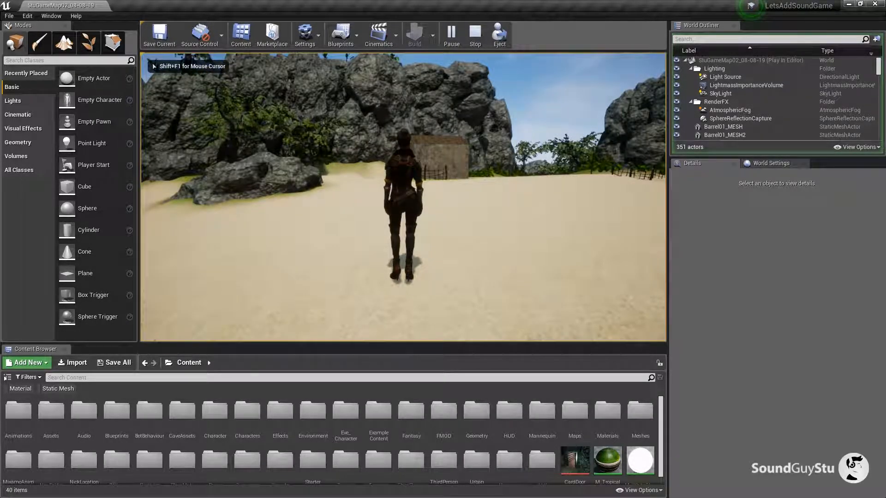
key("s")
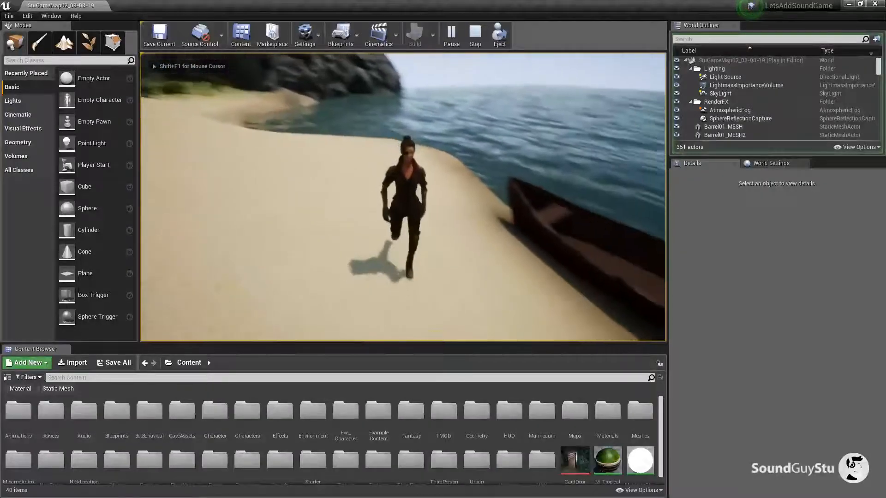
key("d")
key("w")
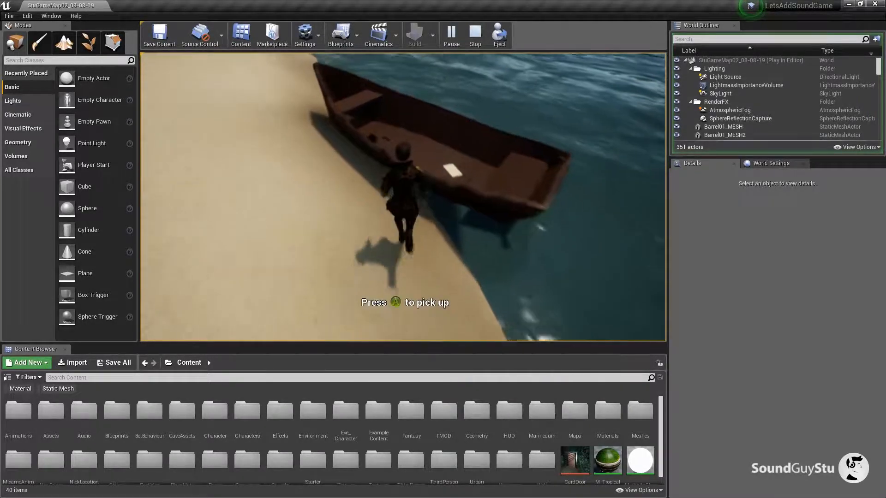
key("e")
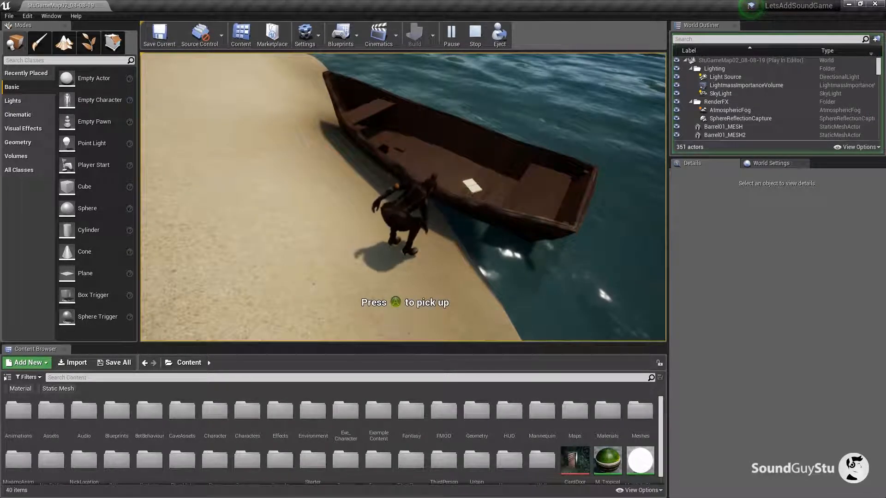
key("w")
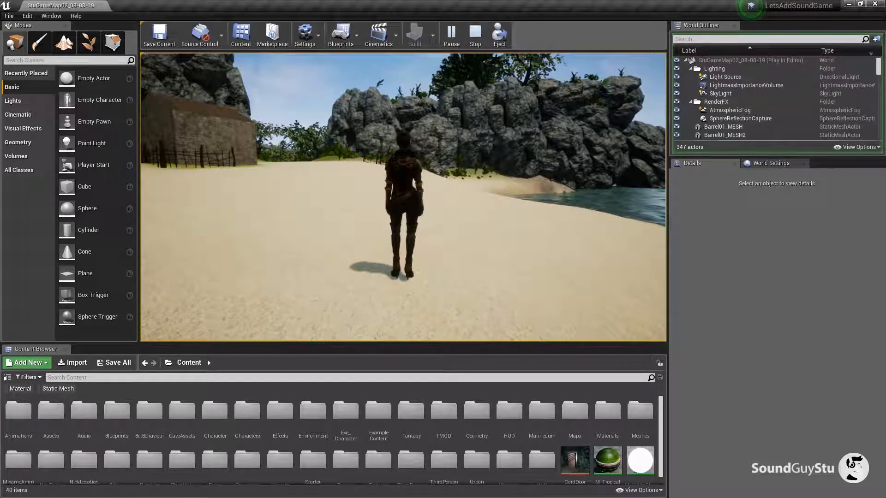
key("Escape")
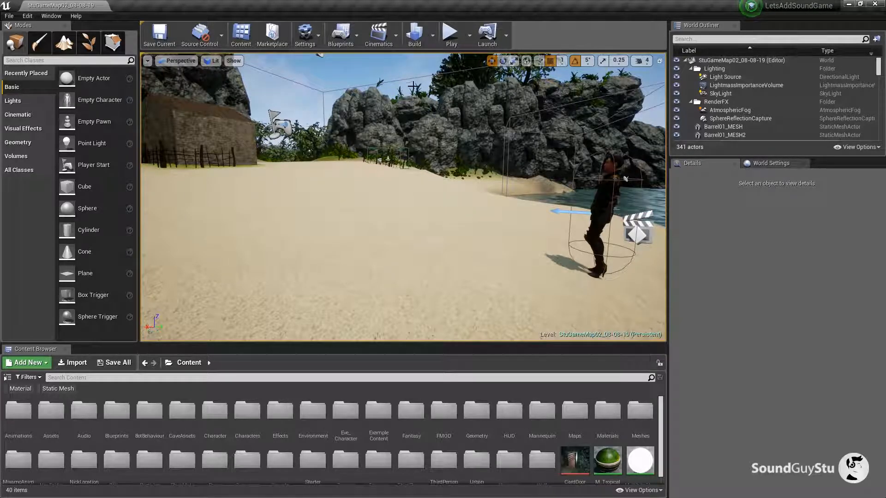
Reopen the Level Blueprint and review the Delay and Play Event 2D nodes in the Pick Up Item macro
left_click(353, 40)
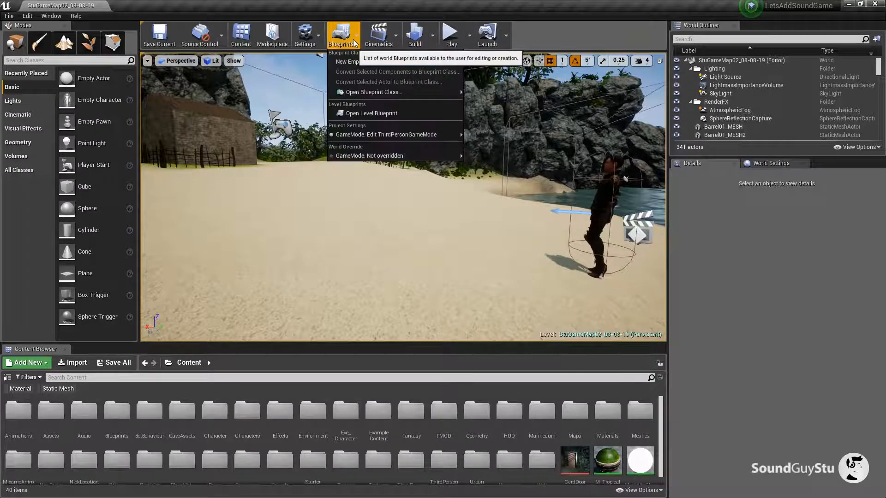
left_click(378, 117)
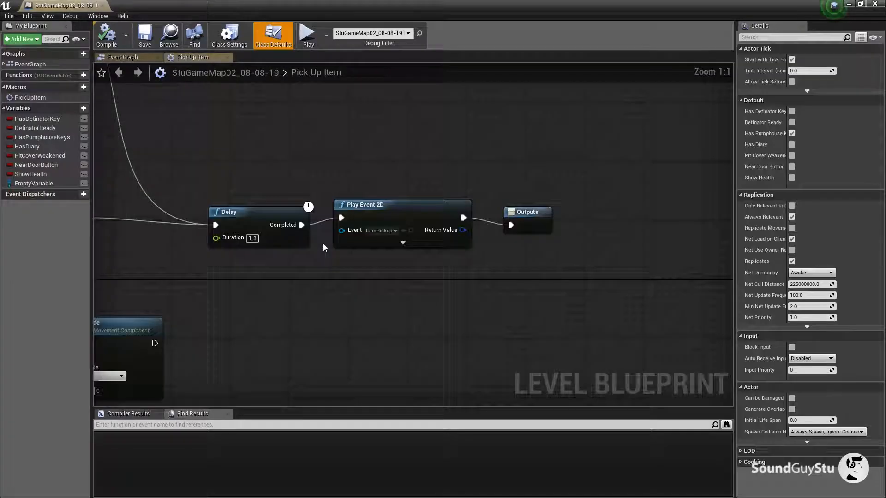
mouse_move(410, 281)
left_mouse_down()
mouse_move(492, 283)
mouse_move(406, 267)
left_mouse_up()
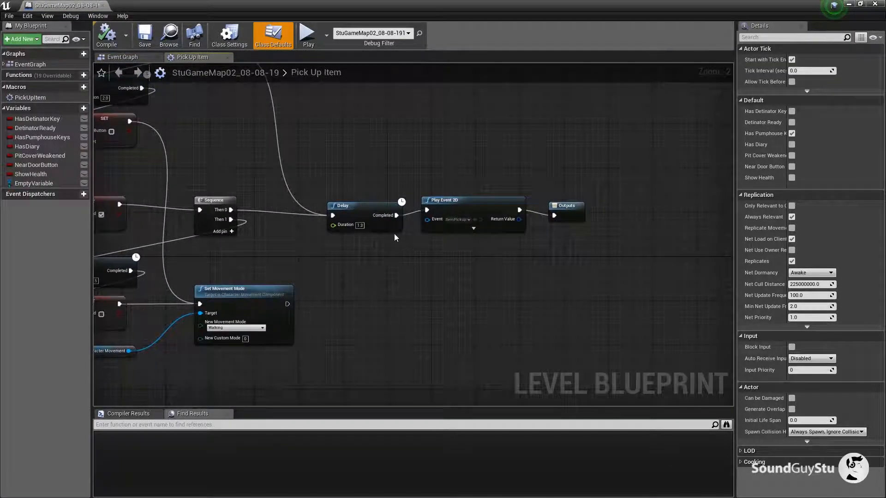
scroll(355, 218, "down", 3)
left_click_drag(354, 218, 358, 277)
scroll(448, 336, "up", 3)
scroll(358, 277, "up", 2)
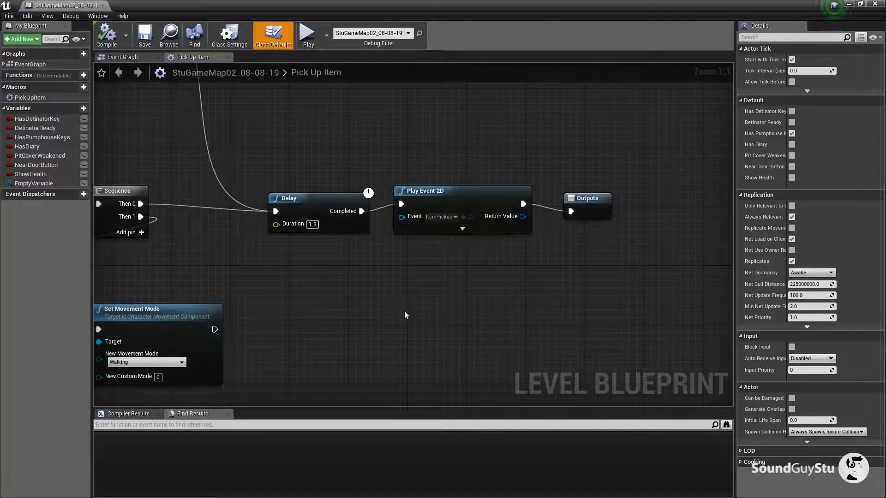
Duplicate the Delay node, place the copy below Play Event 2D, and move the Outputs node away to make room between them
left_click_drag(365, 292, 333, 282)
left_click(231, 204)
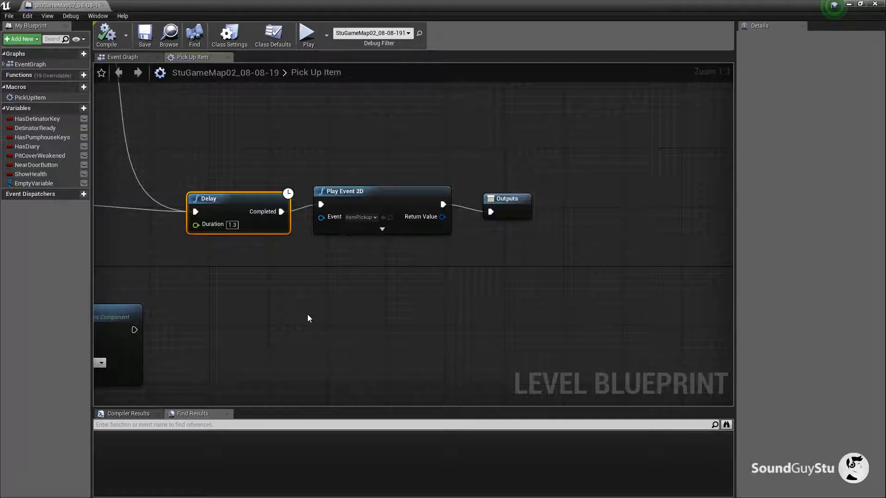
key("ctrl+v")
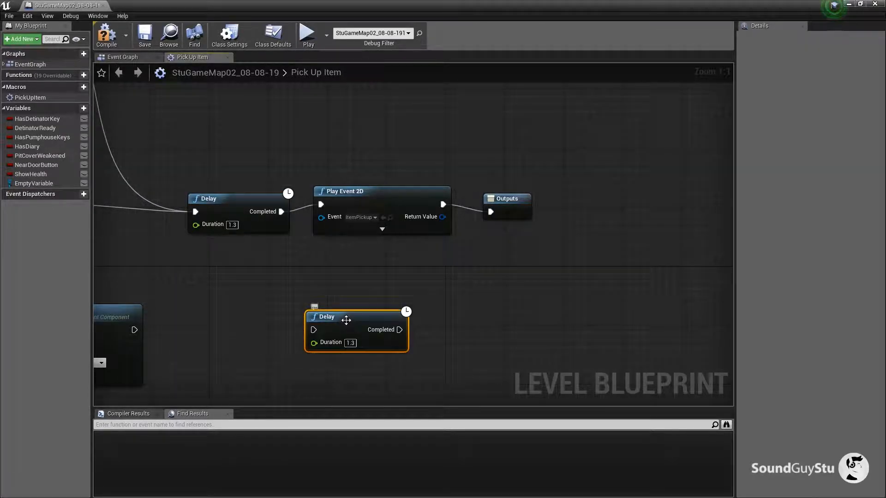
left_click_drag(346, 319, 390, 268)
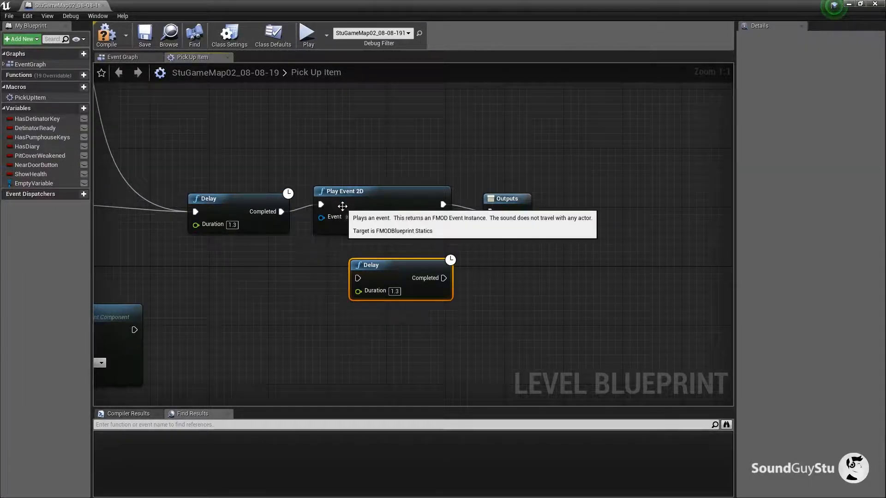
left_click_drag(511, 259, 413, 296)
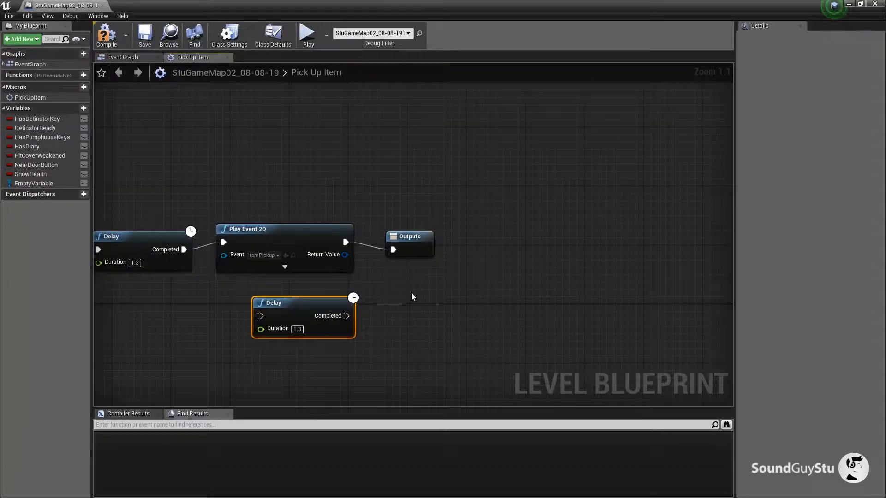
left_click_drag(416, 241, 549, 241)
left_click_drag(468, 305, 513, 275)
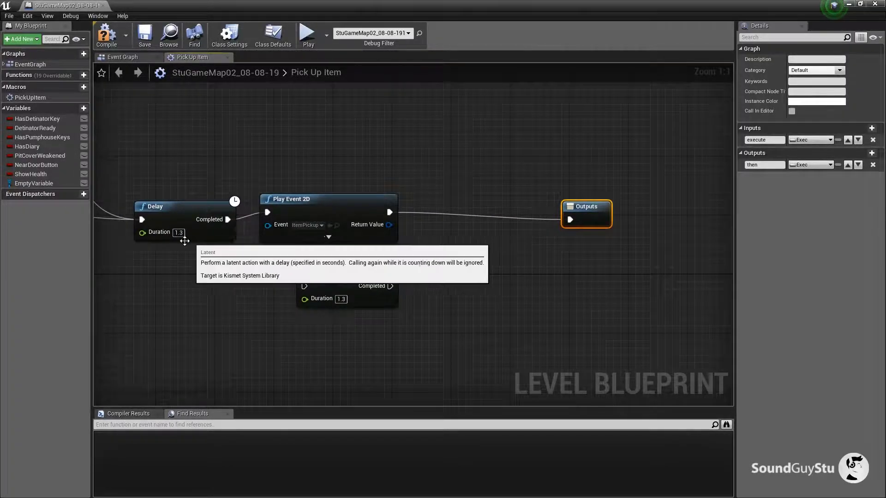
Set the duration of both Delay nodes in the Pick Up Item macro to 0.65
left_click(179, 233)
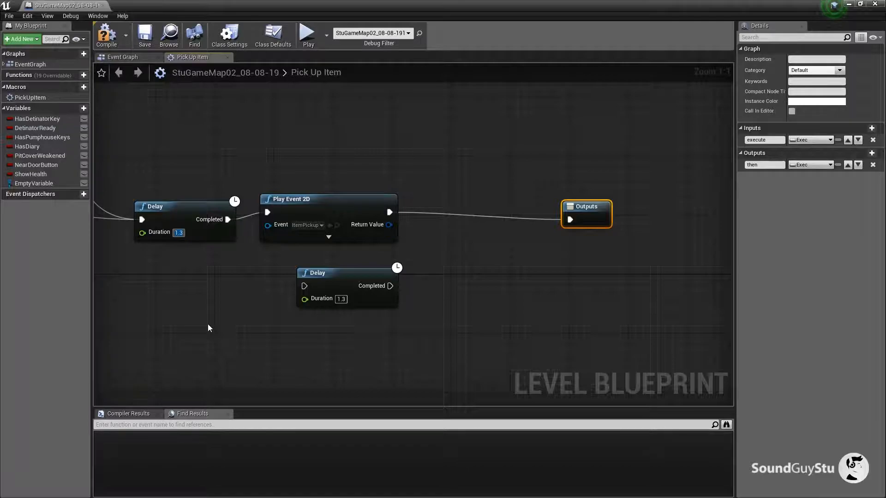
type("0.65")
left_click(211, 340)
left_click(341, 299)
type("0.65")
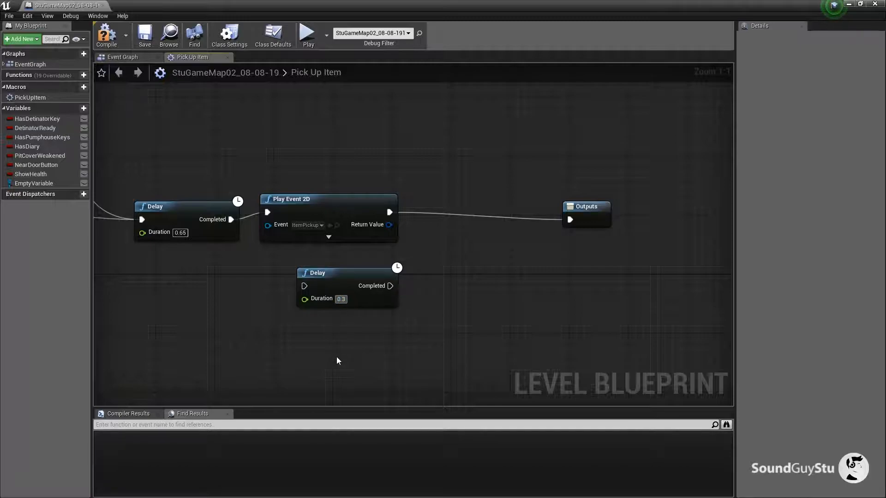
key("Delete")
key("Return")
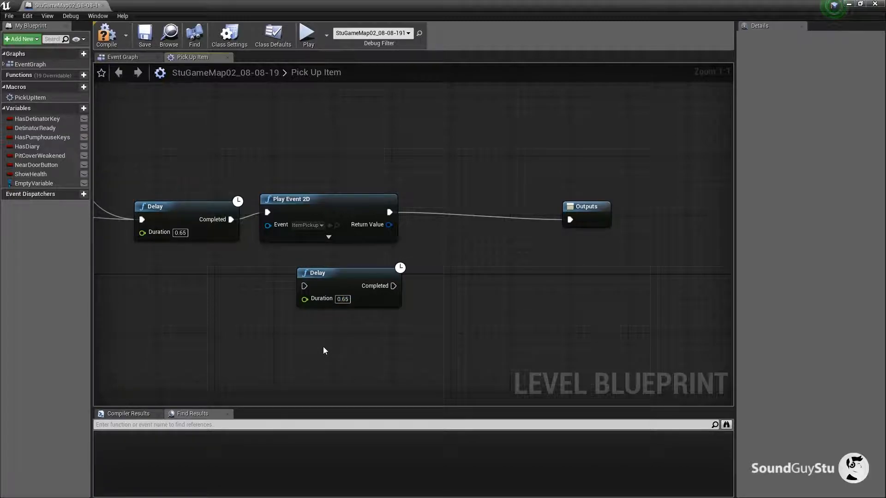
Wire the second Delay between Play Event 2D and the Outputs node, and compile and save the blueprint
left_click_drag(341, 286, 451, 246)
left_click_drag(389, 212, 437, 215)
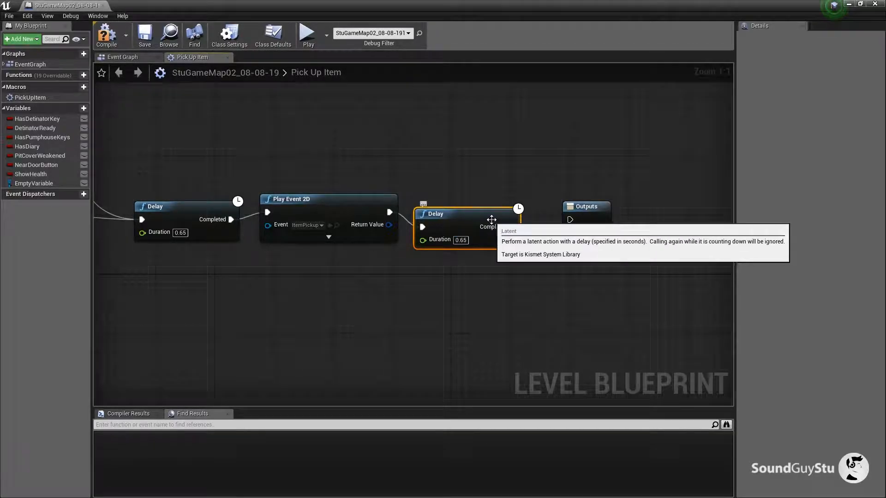
left_click_drag(511, 227, 575, 220)
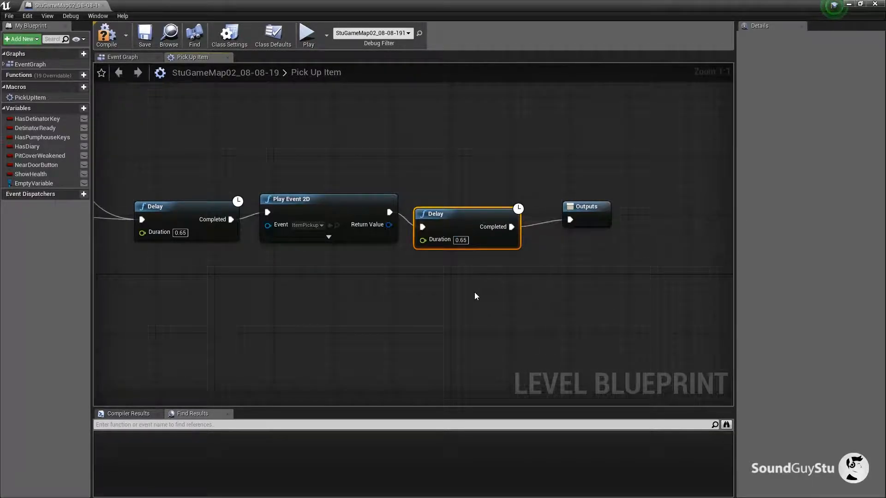
scroll(474, 292, "down", 2)
left_click(145, 41)
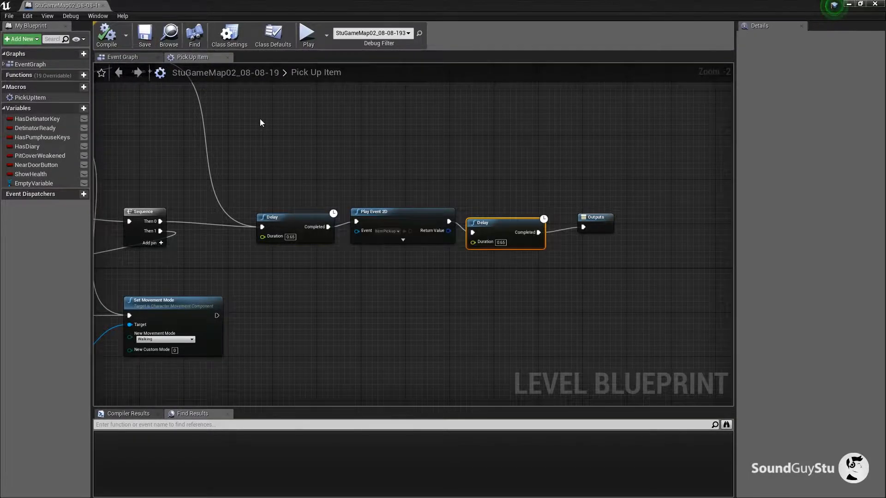
Return to the level and play it, picking up the diary in the boat to test the dialogue timing, and stop the session
left_click(104, 6)
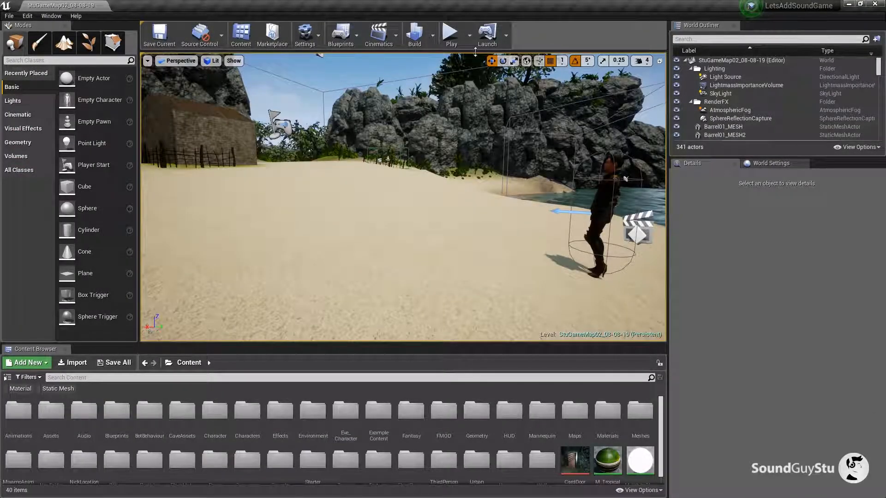
left_click(451, 35)
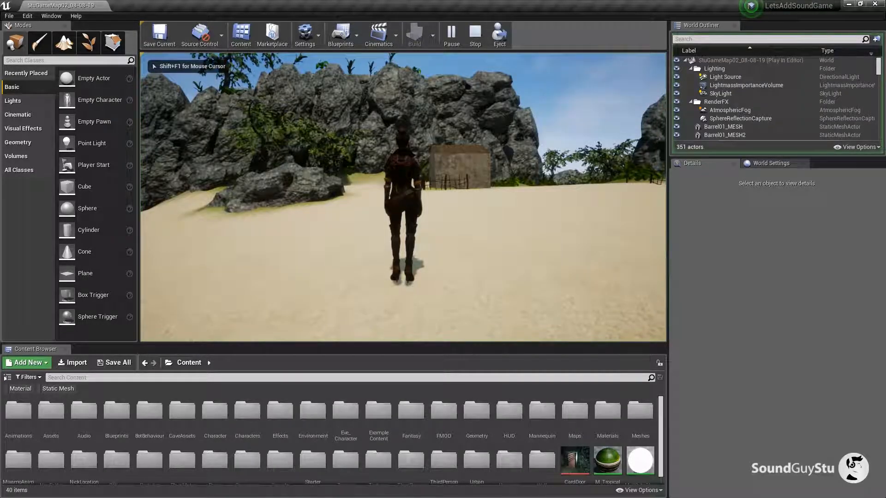
key("w")
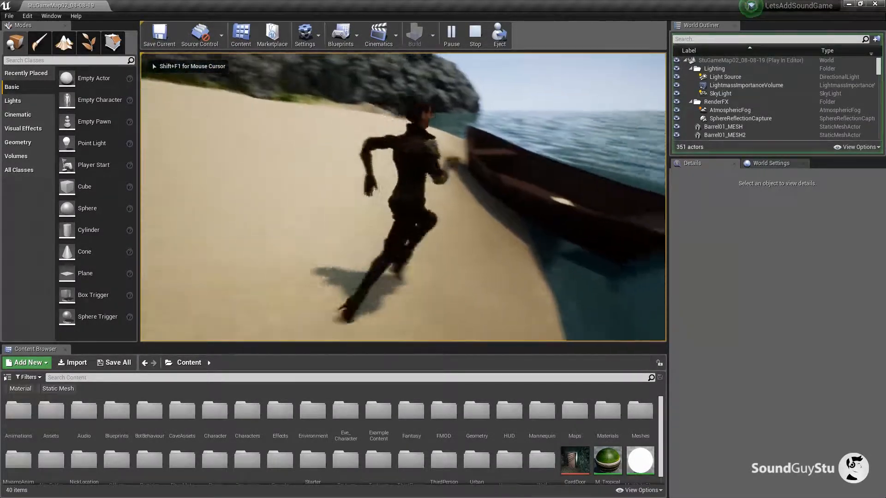
key("e")
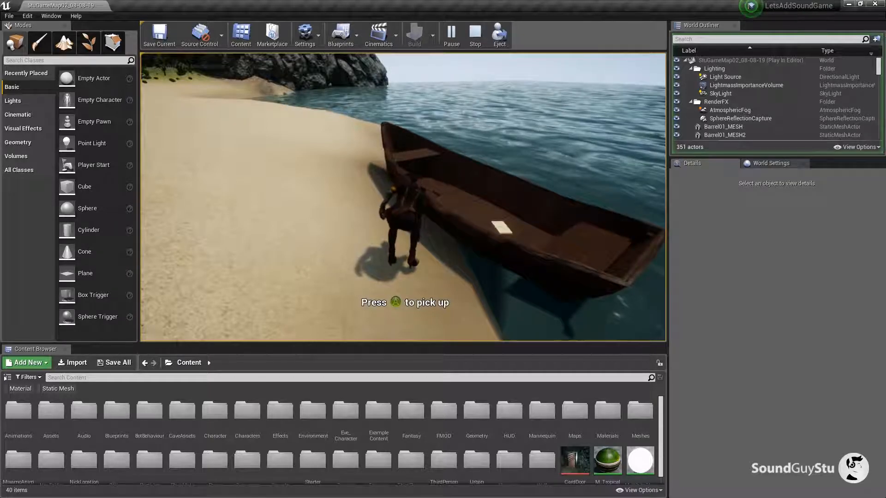
key("w")
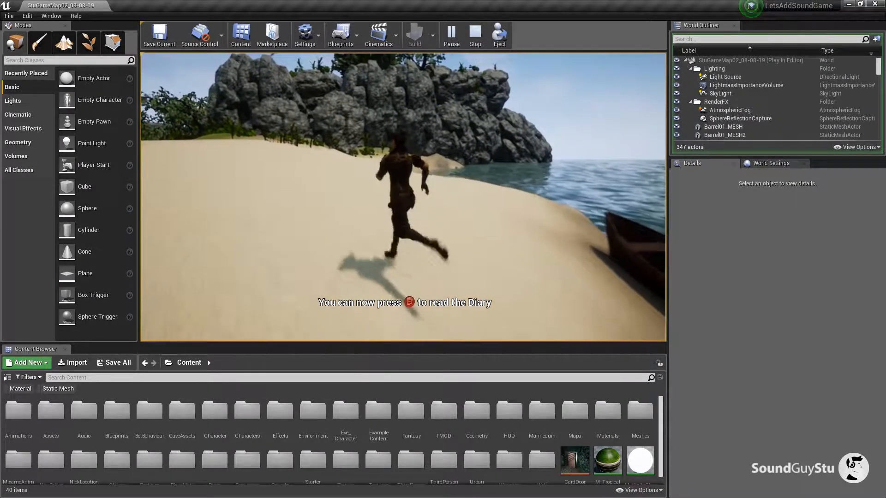
key("Escape")
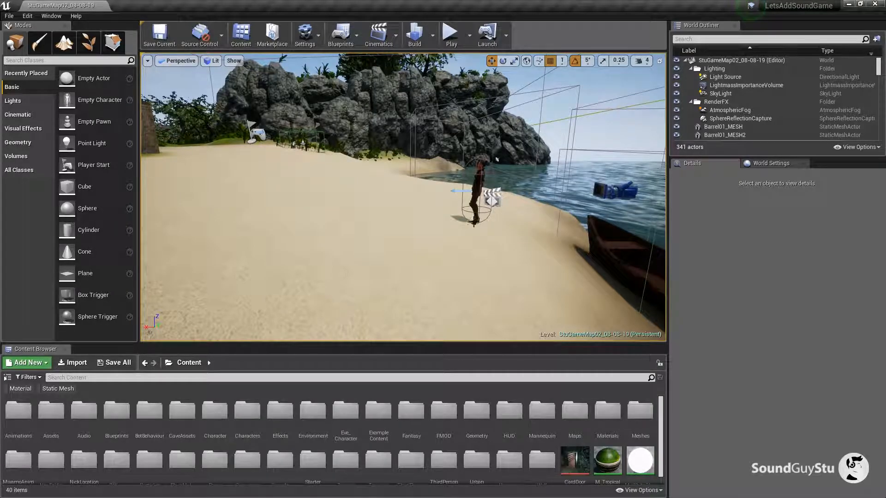
Reopen the Level Blueprint and go to the WOLF Player Damage section of its Event Graph
mouse_move(492, 232)
left_mouse_down()
mouse_move(519, 242)
mouse_move(497, 222)
left_mouse_up()
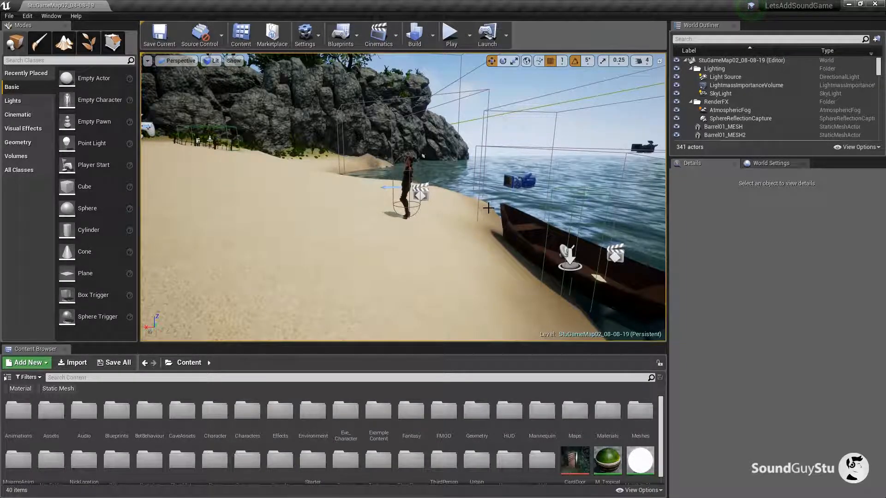
left_click(341, 35)
mouse_move(373, 93)
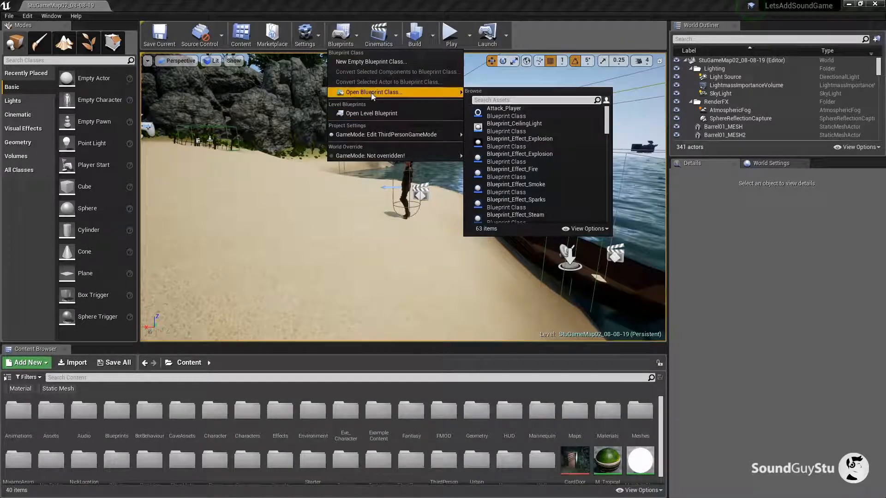
left_click(370, 111)
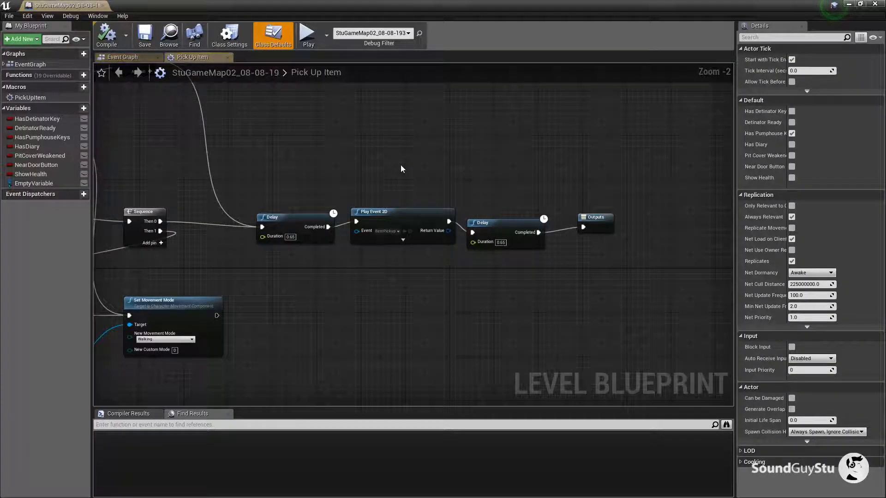
scroll(400, 169, "down", 8)
scroll(401, 169, "up", 6)
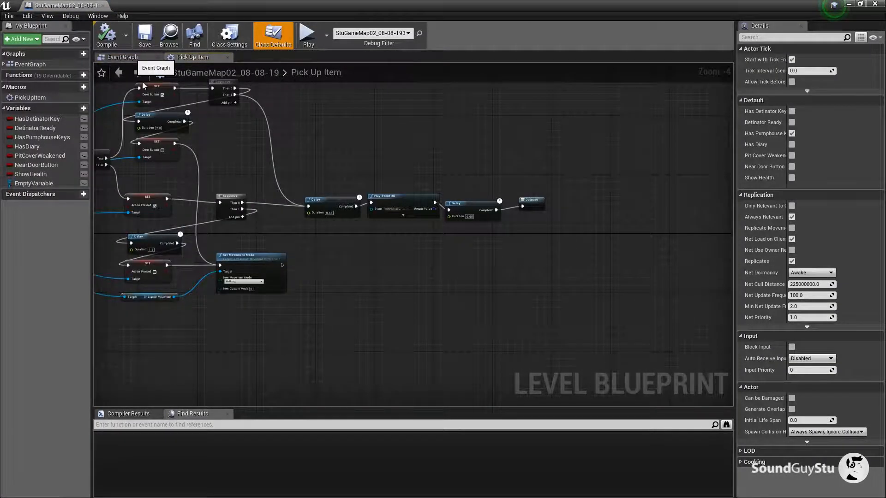
left_click(132, 59)
scroll(451, 224, "down", 2)
left_click_drag(516, 233, 347, 217)
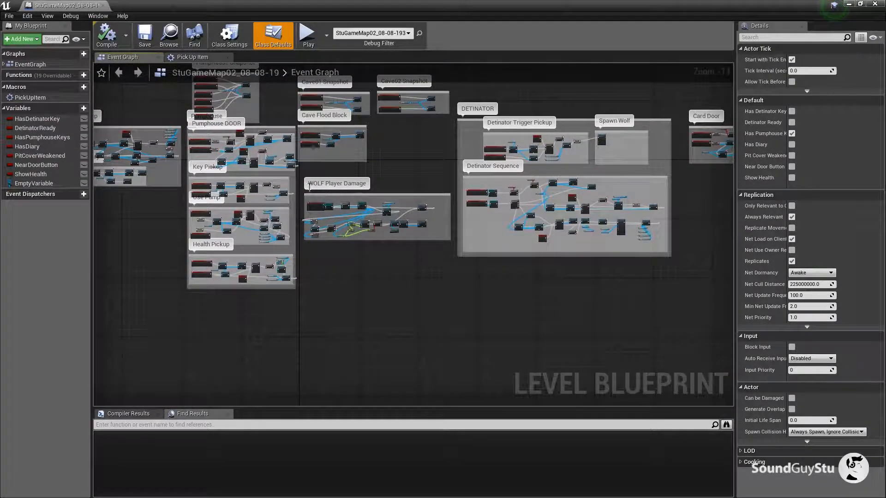
scroll(361, 248, "up", 7)
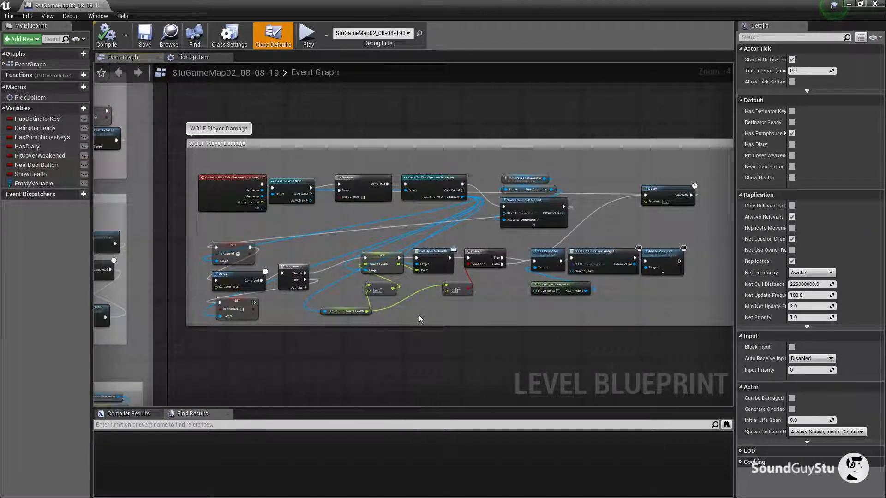
scroll(419, 315, "up", 2)
left_click_drag(436, 289, 393, 336)
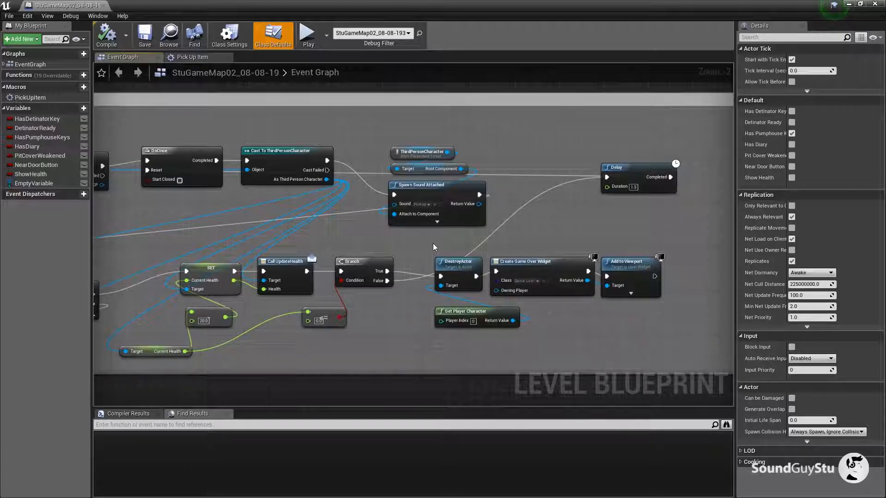
Move the Spawn Sound Attached node of the WOLF Player Damage section up and out of the execution row
scroll(433, 242, "up", 2)
left_click_drag(403, 239, 362, 294)
left_click(390, 221)
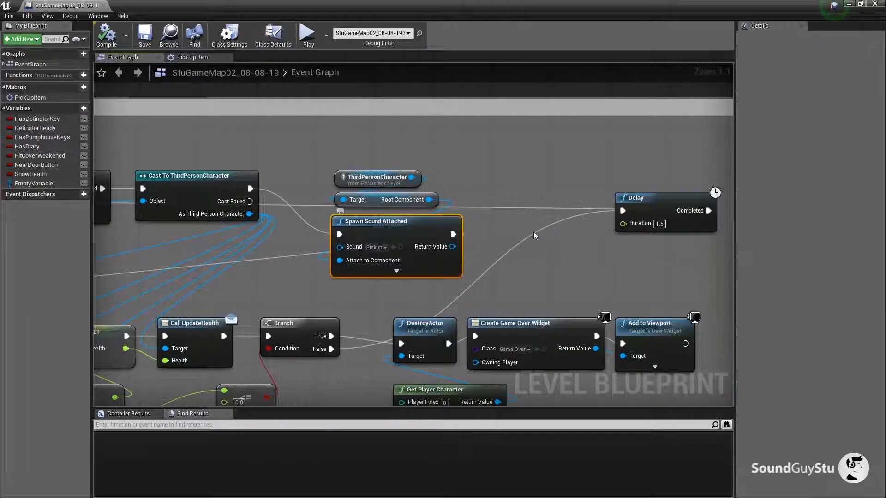
left_click_drag(495, 235, 443, 283)
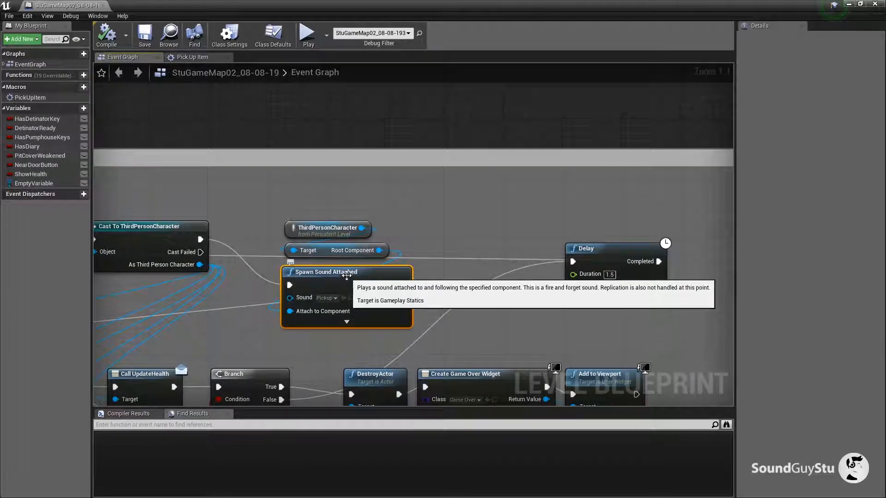
left_click_drag(347, 273, 462, 116)
left_click_drag(452, 196, 444, 305)
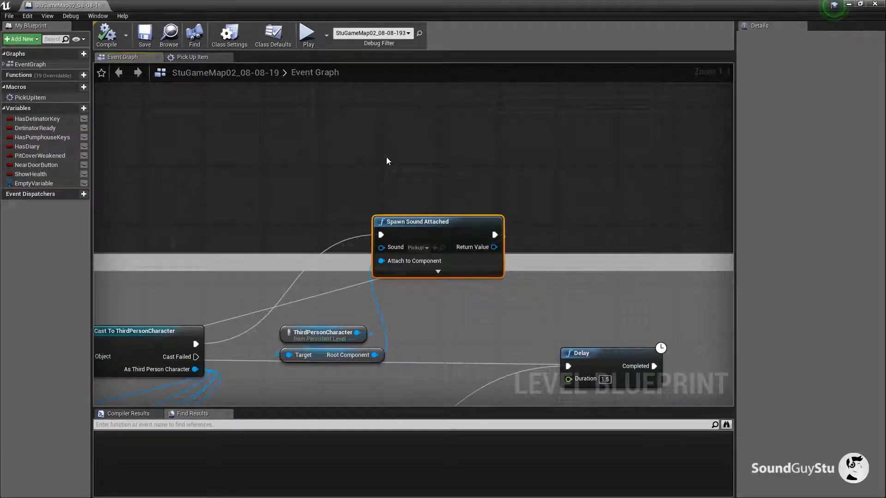
Add a Play Event 2D node above Spawn Sound Attached and set its event to PainScream
right_click(386, 157)
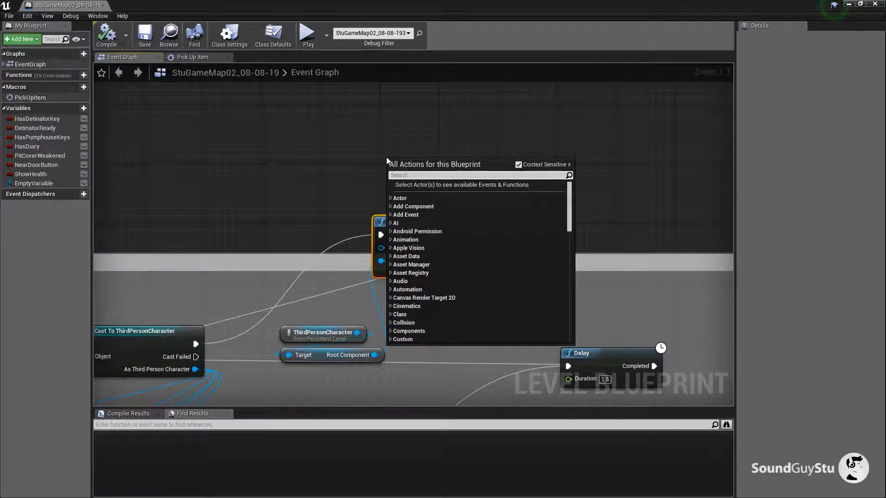
type("play")
scroll(482, 276, "up", 3)
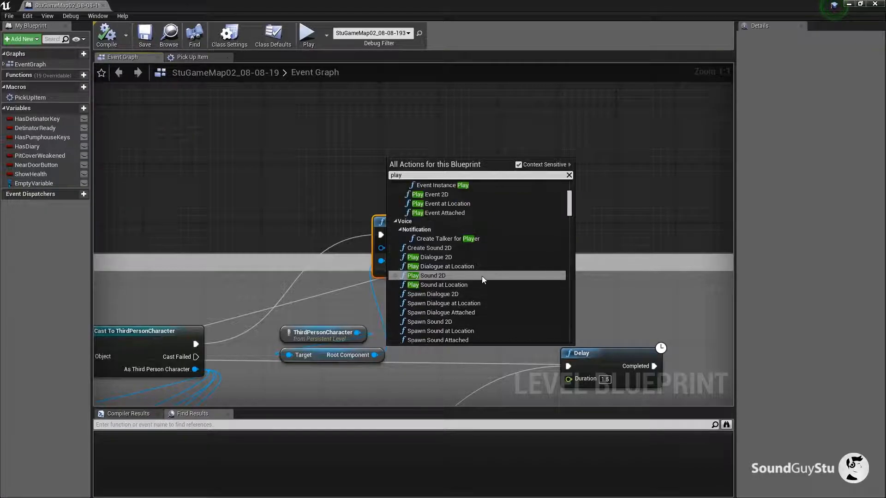
left_click(417, 211)
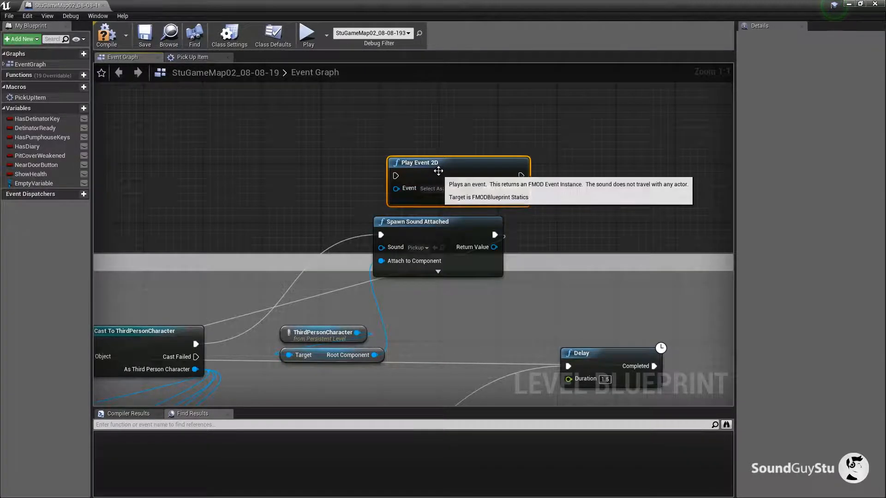
left_click_drag(440, 199, 411, 185)
left_click(407, 174)
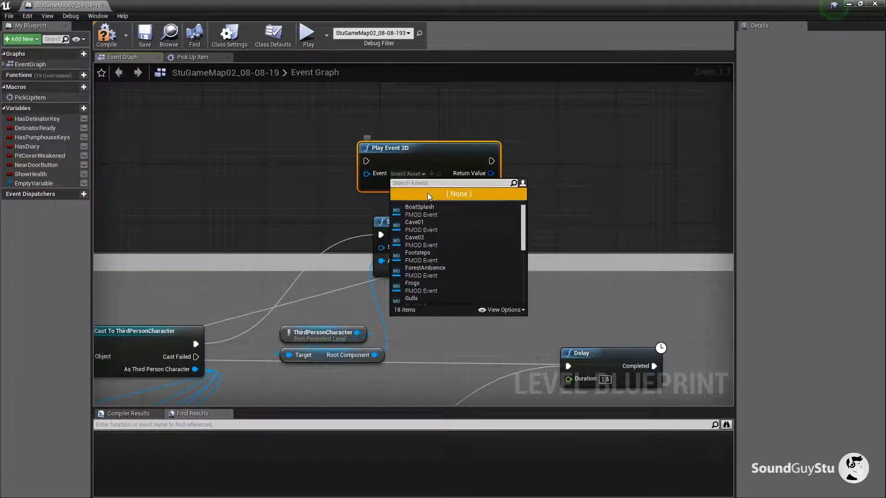
type("pa")
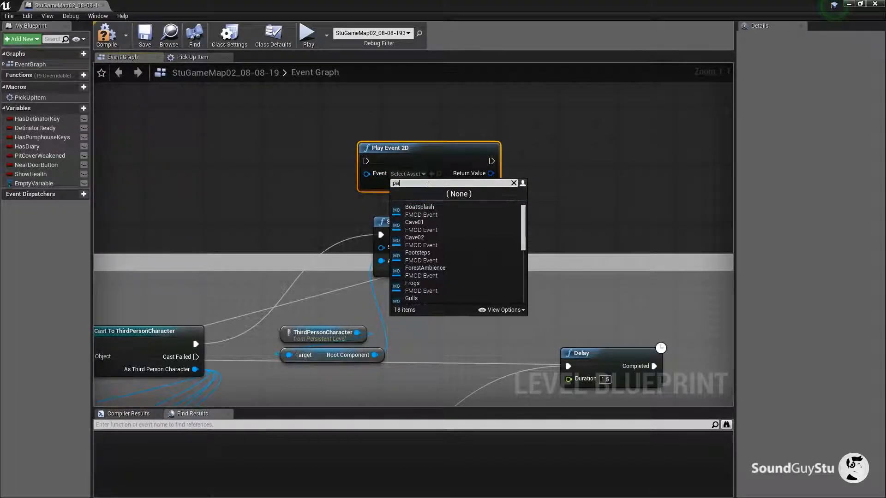
type("in")
left_click(427, 209)
Wire the Play Event 2D node between the Cast To ThirdPersonCharacter output and the Is Attacked SET node, realigning Spawn Sound Attached beneath it
left_click_drag(253, 171, 270, 127)
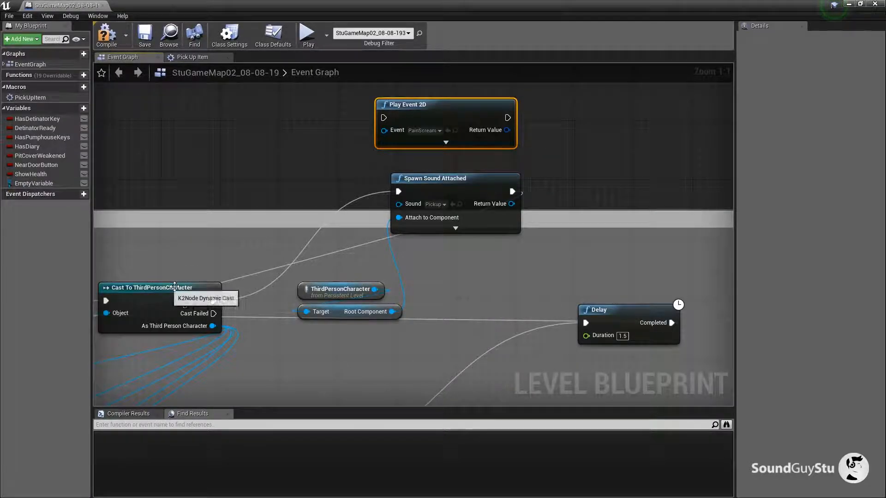
left_click_drag(213, 300, 384, 118)
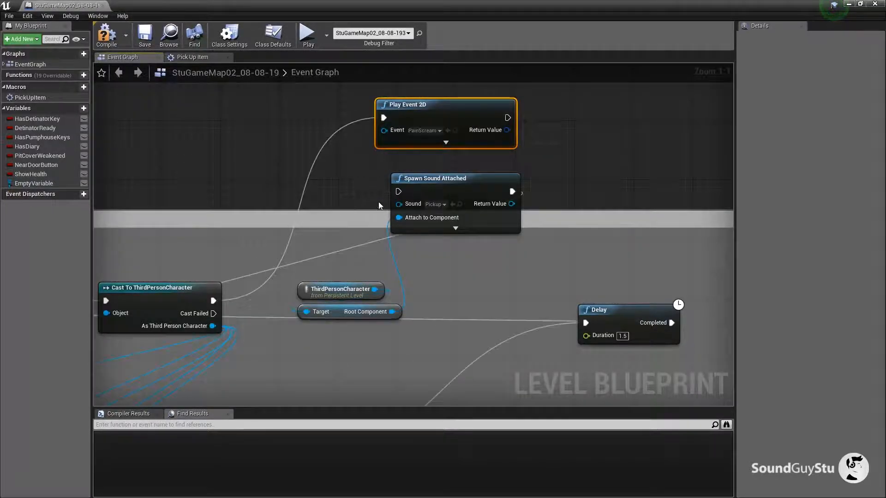
left_click_drag(448, 181, 426, 188)
left_click_drag(498, 244, 490, 203)
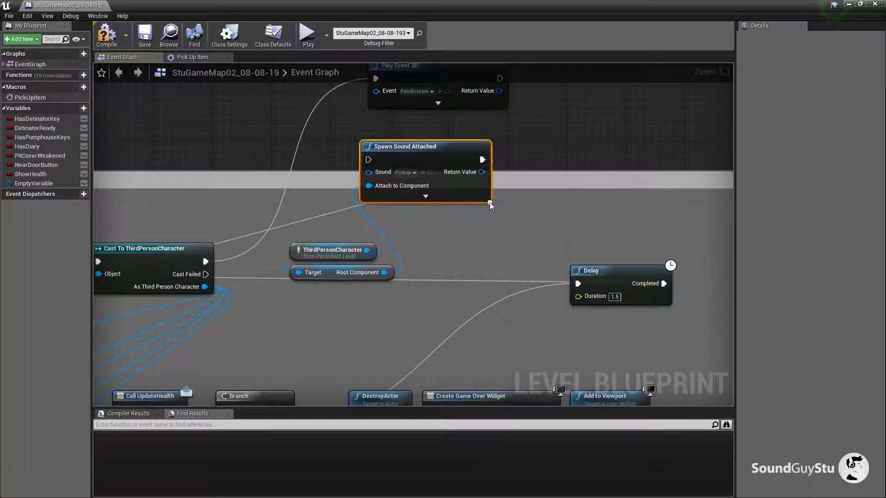
left_click_drag(435, 219, 425, 268)
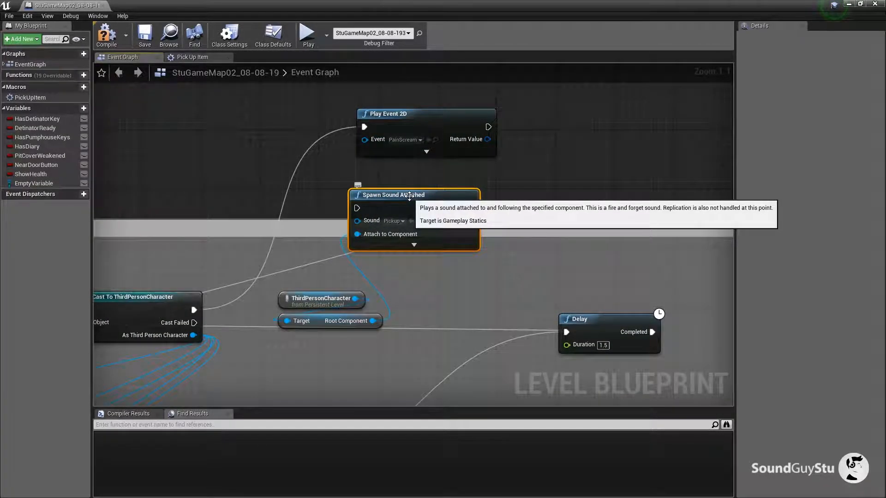
left_click_drag(372, 321, 363, 142)
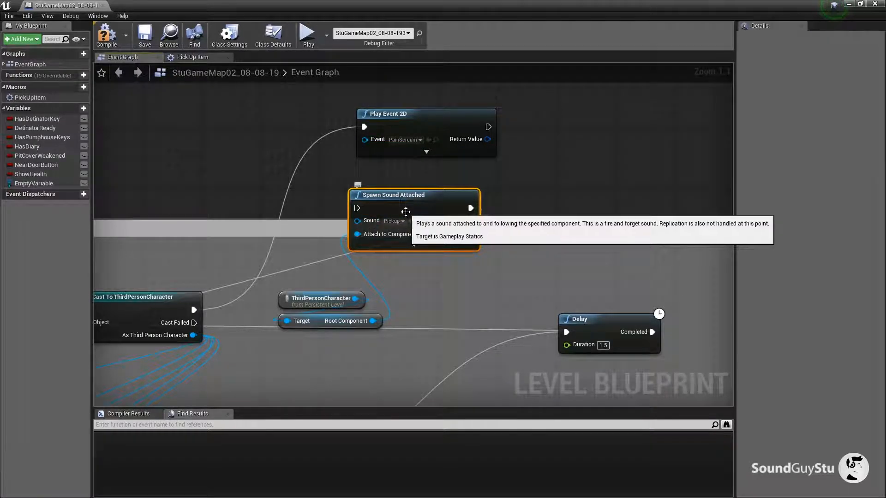
left_click_drag(405, 211, 413, 212)
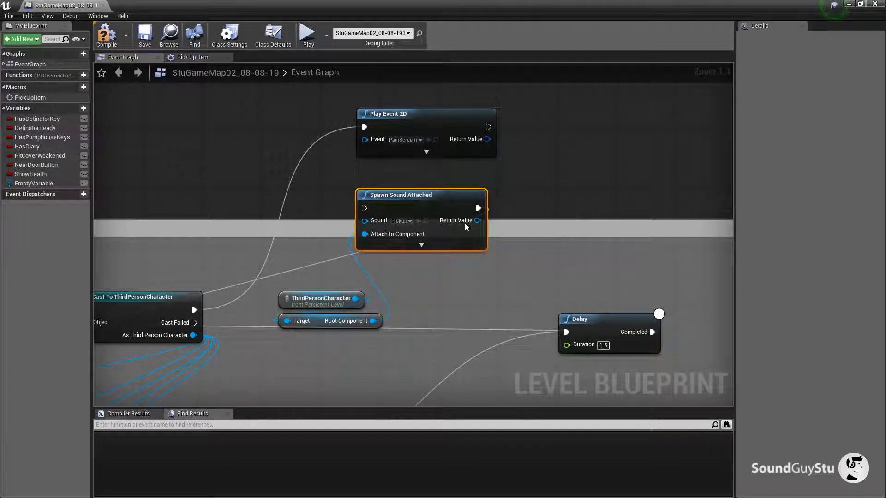
scroll(470, 289, "down", 4)
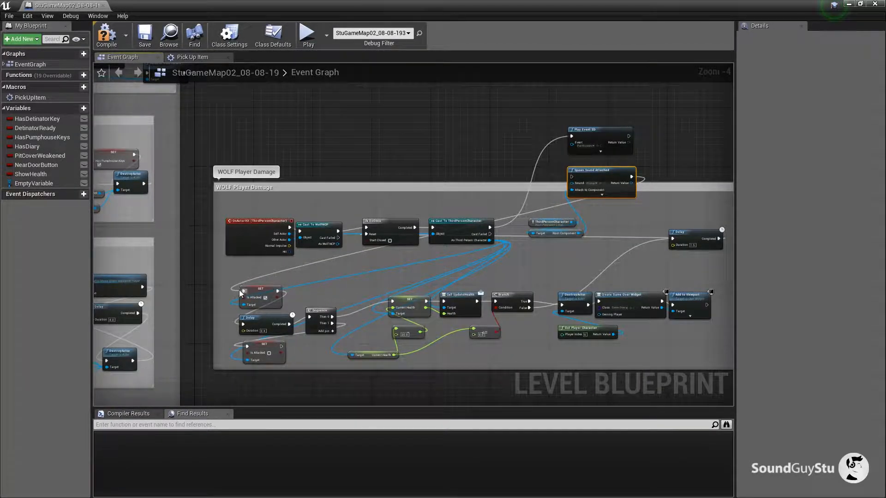
left_click_drag(629, 137, 243, 290)
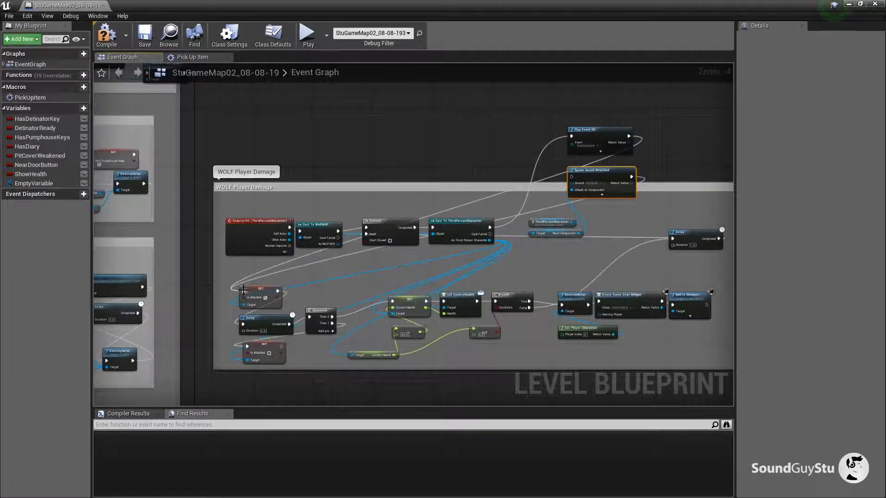
Delete the Spawn Sound Attached node from the WOLF Player Damage section and shift the Play Event 2D node slightly sideways
left_click_drag(628, 241, 572, 276)
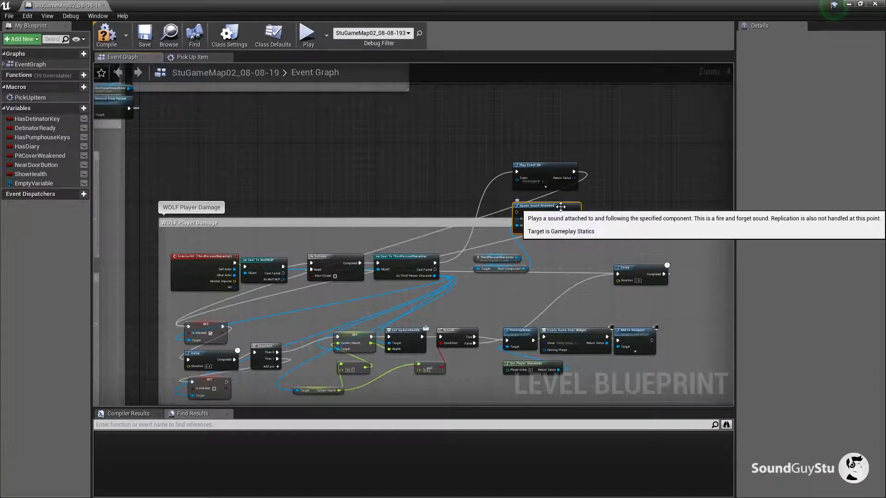
key("Delete")
scroll(530, 257, "up", 2)
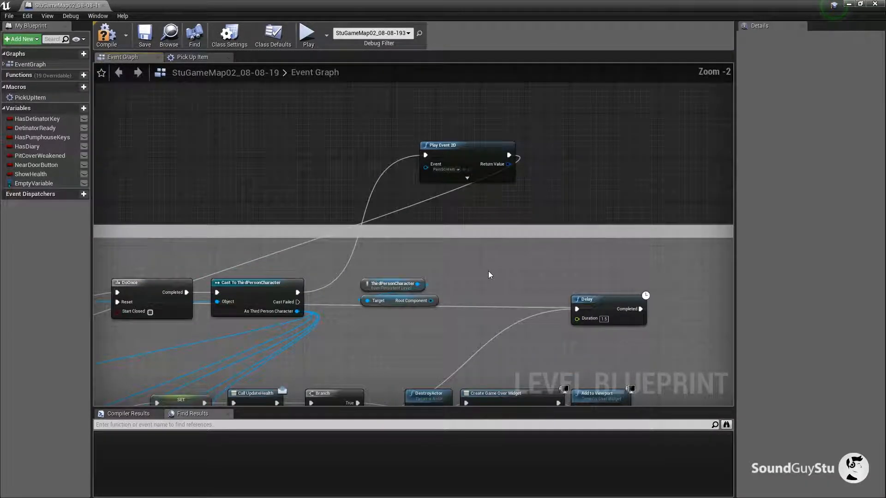
right_click(487, 270)
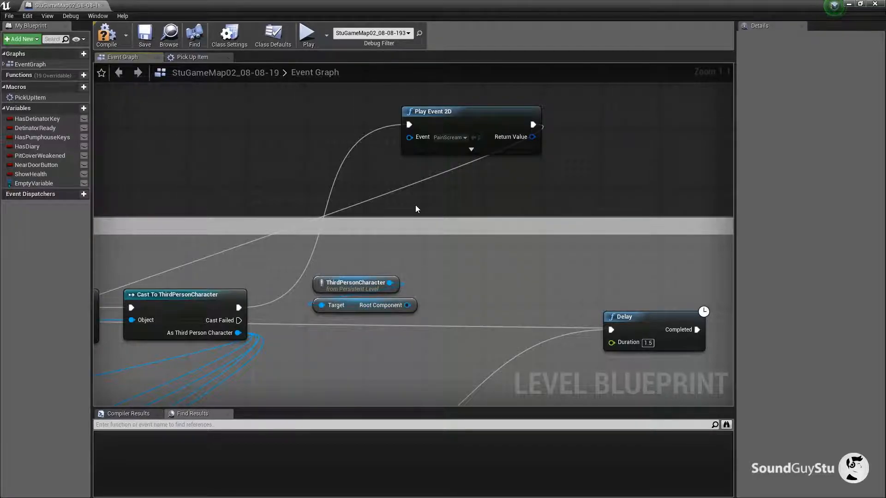
left_click_drag(424, 109, 417, 111)
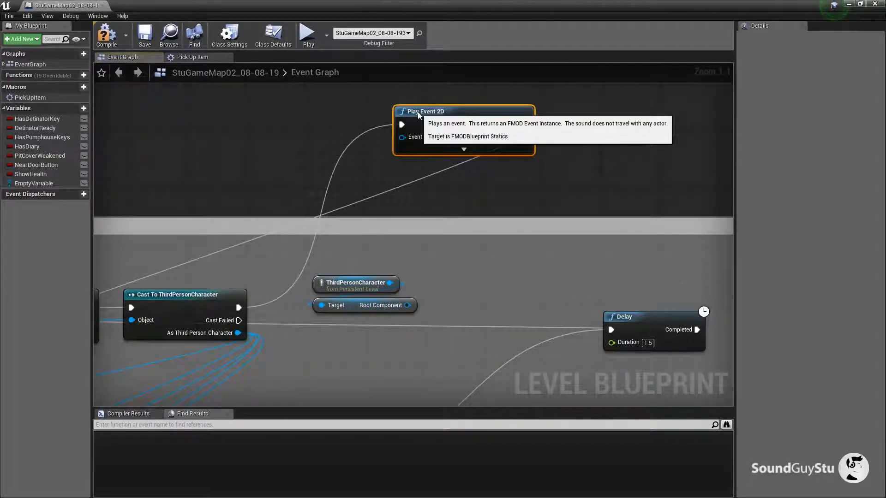
Add an FMOD Play Event Attached node and place it directly below the Play Event 2D node
right_click(422, 201)
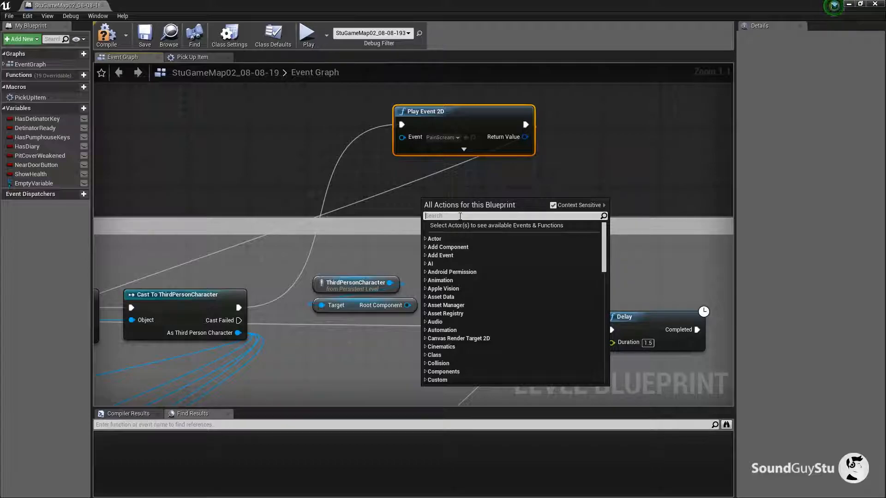
type("play")
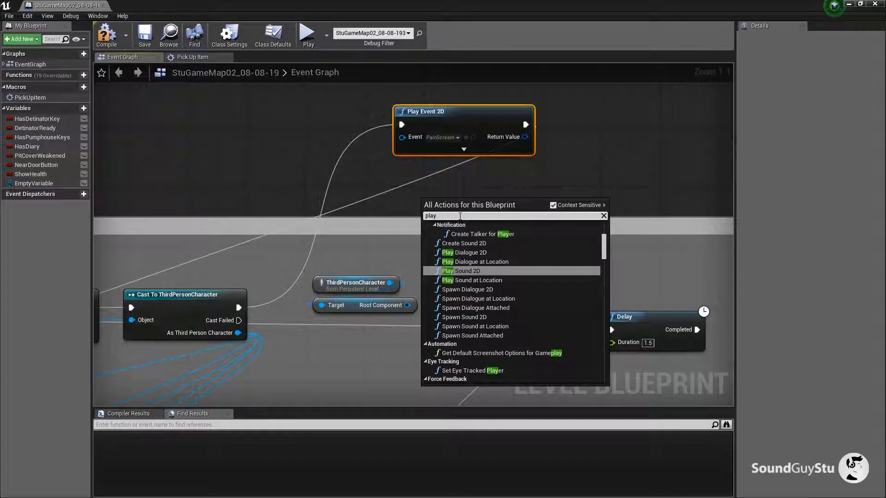
scroll(508, 299, "up", 4)
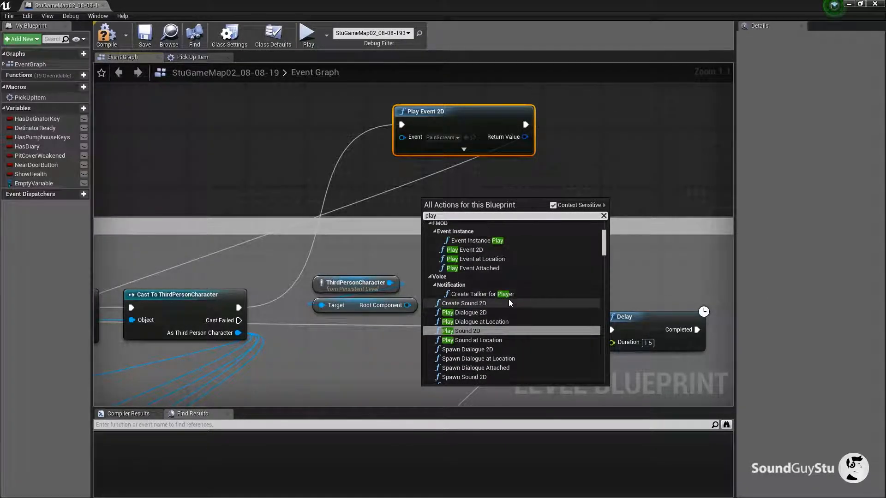
left_click(477, 266)
left_click_drag(453, 202, 432, 209)
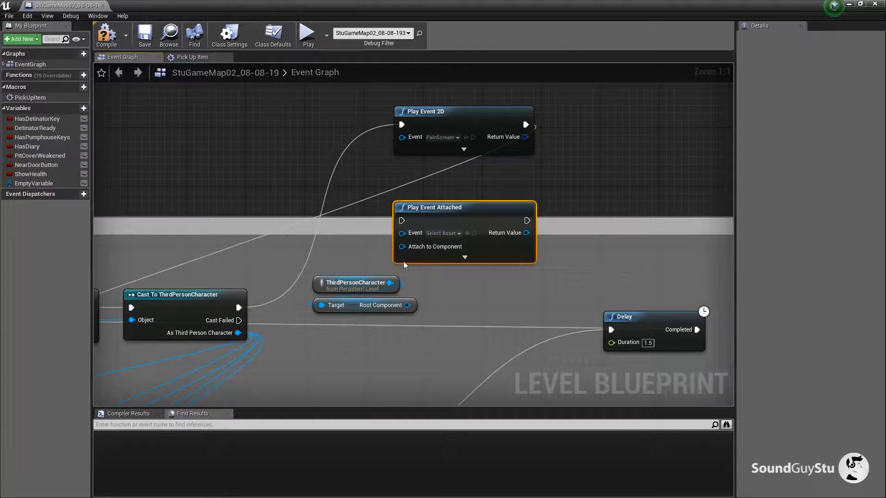
Connect Root Component to Attach to Component on Play Event Attached, and route the Cast To ThirdPersonCharacter execution output into it
left_click_drag(407, 304, 401, 247)
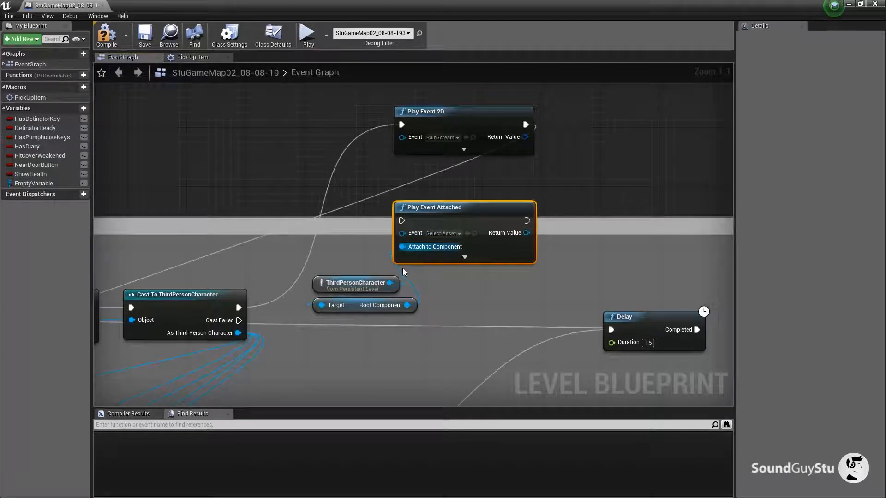
left_click_drag(431, 213, 438, 213)
left_click_drag(236, 310, 409, 221)
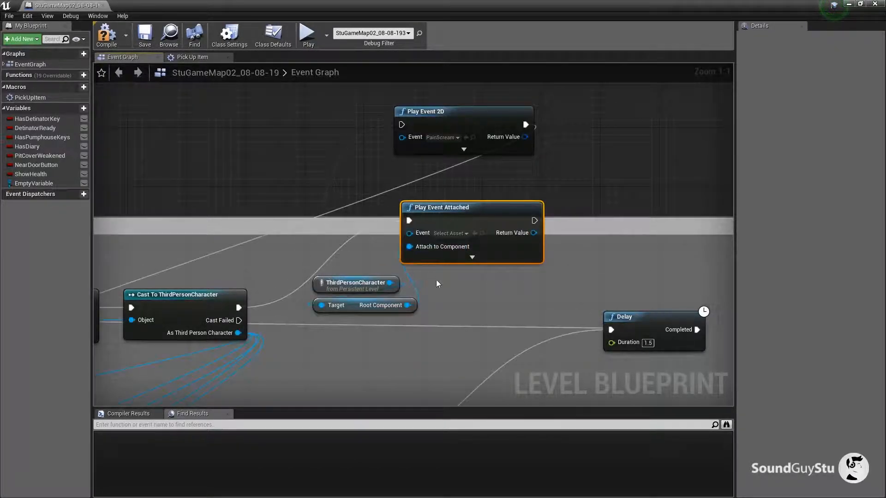
Set the event of the Play Event Attached node to PainScream
left_click(450, 233)
type("pa")
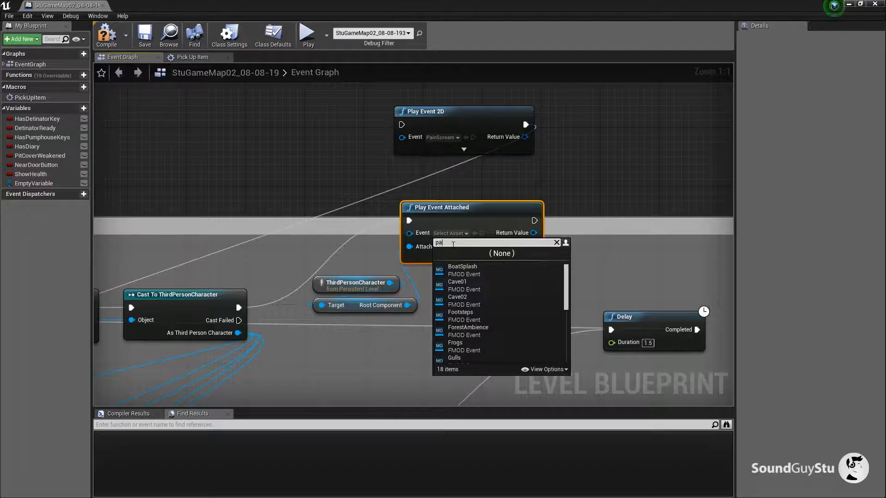
type("in")
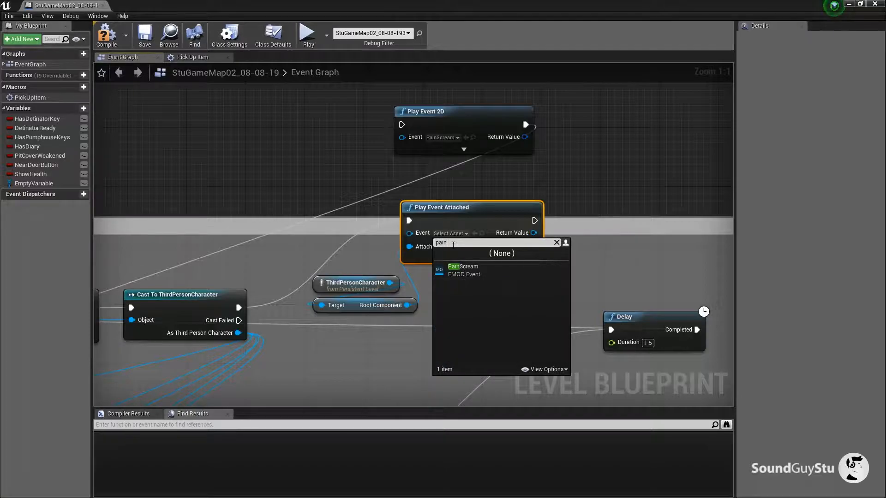
left_click(483, 269)
Connect the Play Event Attached execution output to the Is Attacked SET node and move Play Event Attached down into the WOLF Player Damage section
scroll(488, 298, "down", 1)
scroll(589, 217, "down", 3)
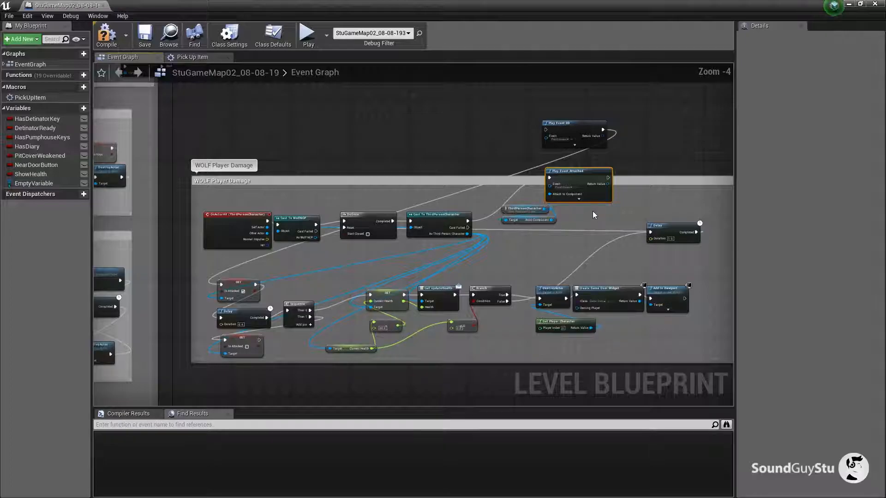
left_click_drag(608, 179, 221, 285)
scroll(593, 231, "up", 3)
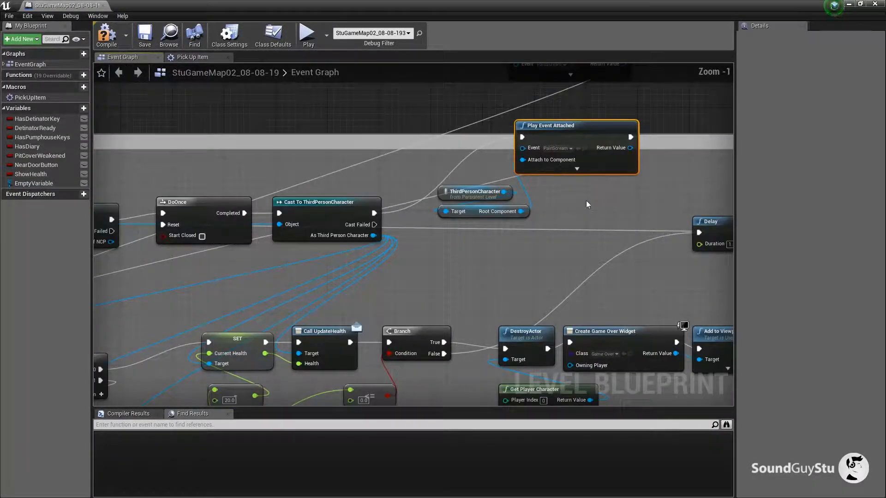
left_click_drag(586, 203, 473, 322)
left_click_drag(482, 256, 504, 289)
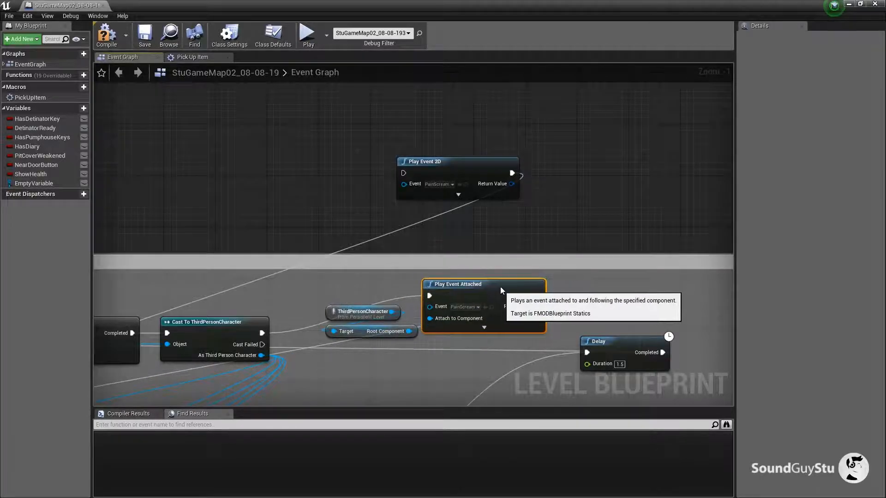
Delete the unneeded Play Event 2D node above the WOLF Player Damage section
left_click(441, 167)
key("Delete")
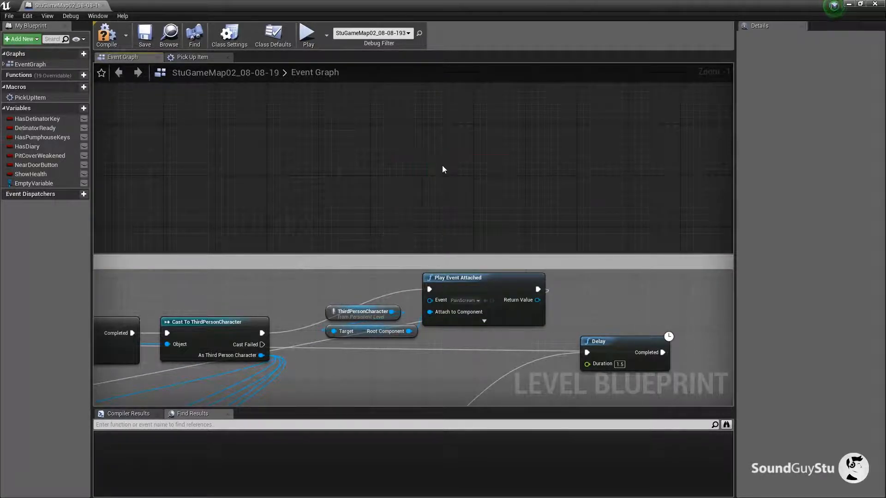
left_click_drag(444, 209, 447, 95)
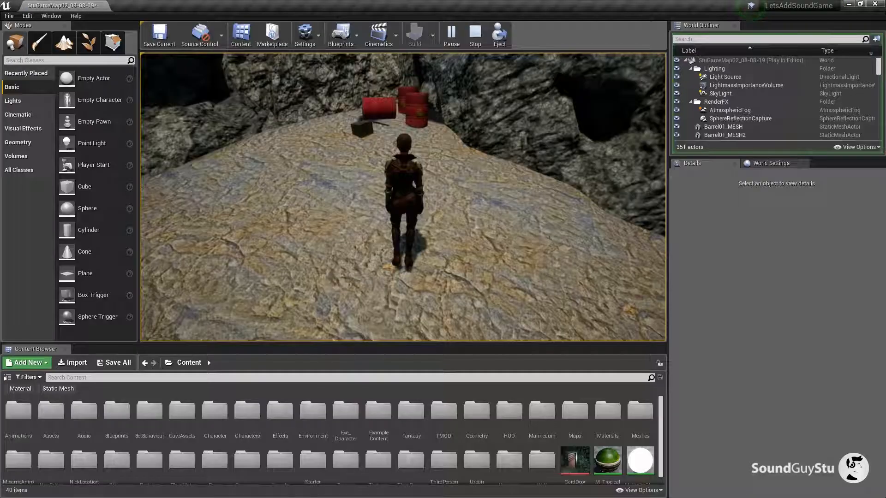
Play the level and pick up the item beside the red barrels to test the pickup dialogue
key("w")
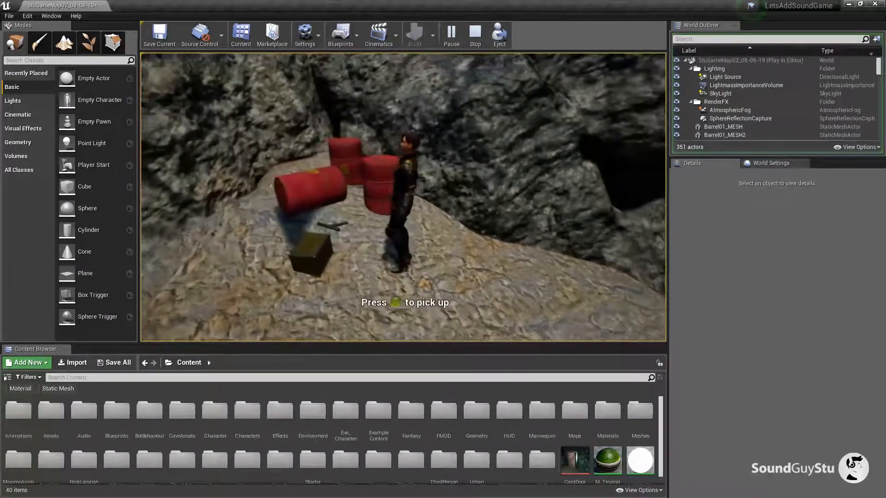
key("a")
key("e")
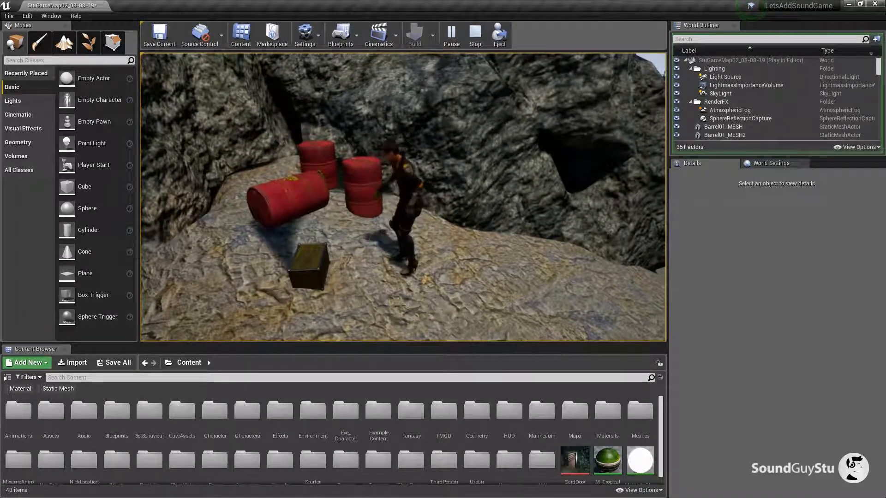
Run the character down to the grass, let the wolf attack and jump away to test the pain scream and jump grunts
key("s")
key("d")
key("w")
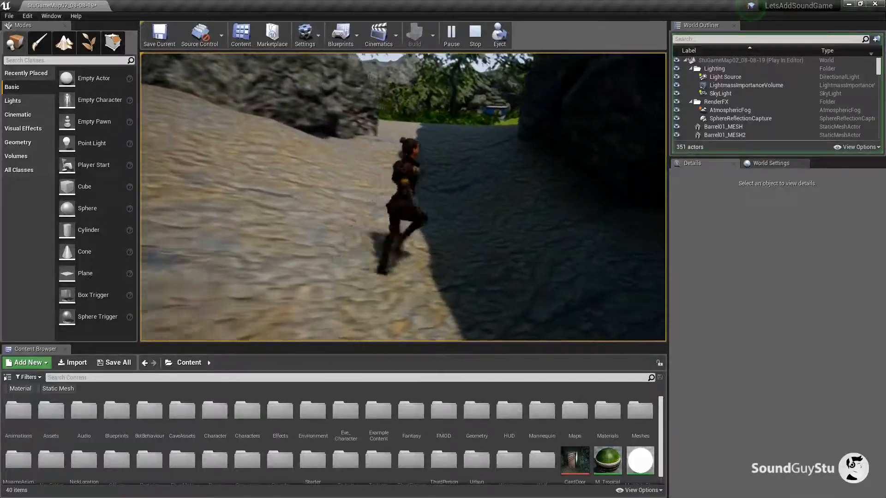
key("w")
key("d")
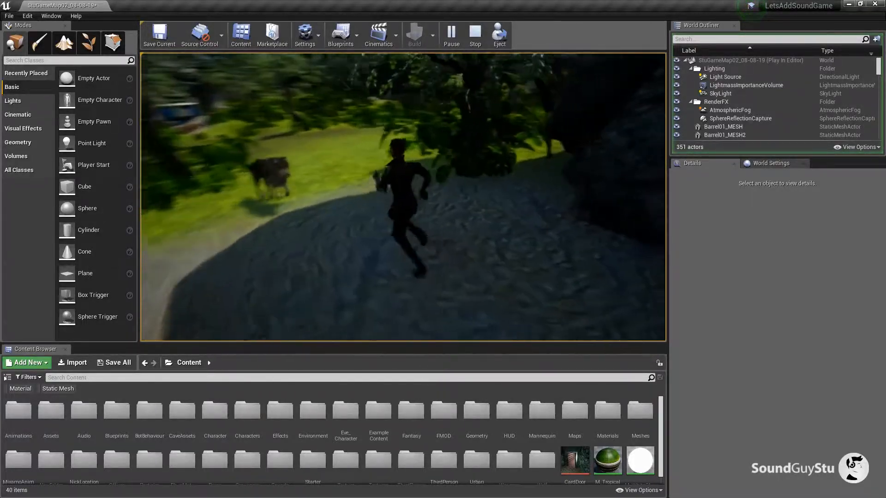
key("s")
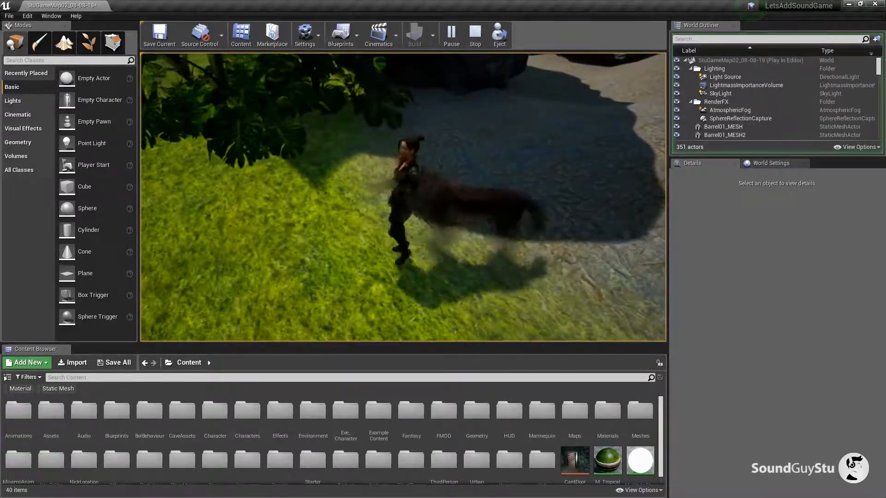
key("a")
key("space")
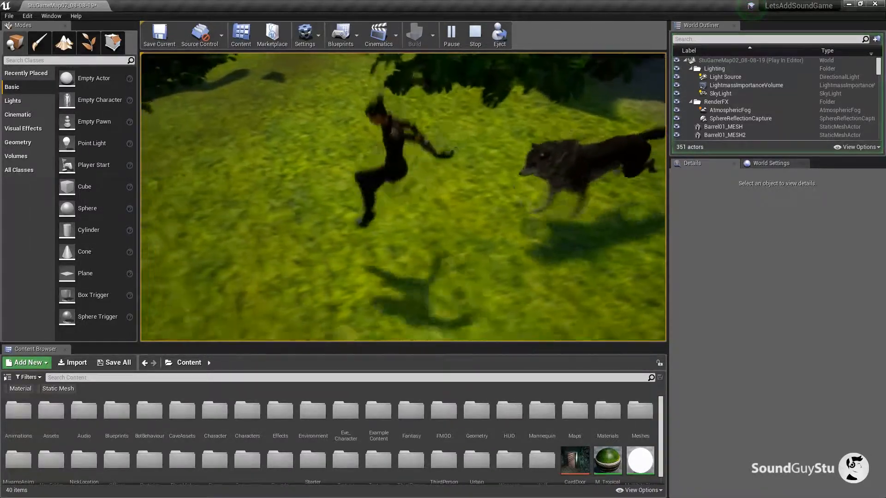
key("w")
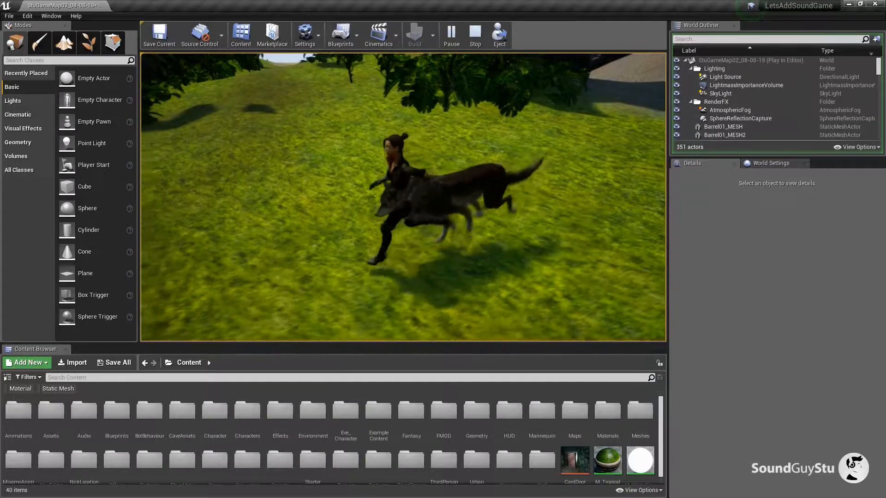
key("space")
key("a")
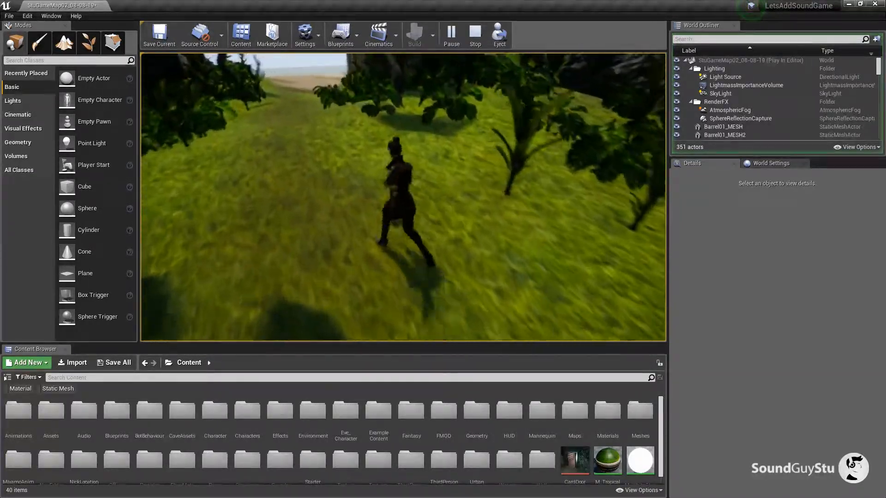
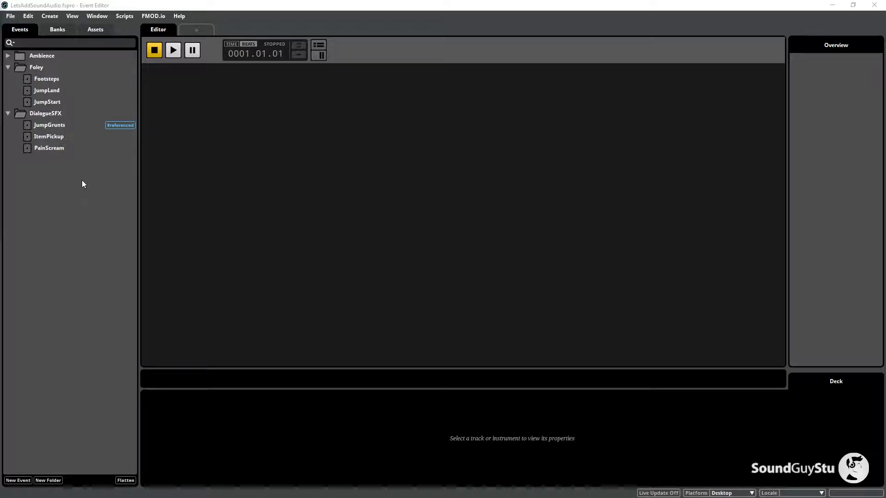
Create a new top-level event folder named OneShotSFX below the DialogueSFX folder
right_click(38, 183)
mouse_move(65, 189)
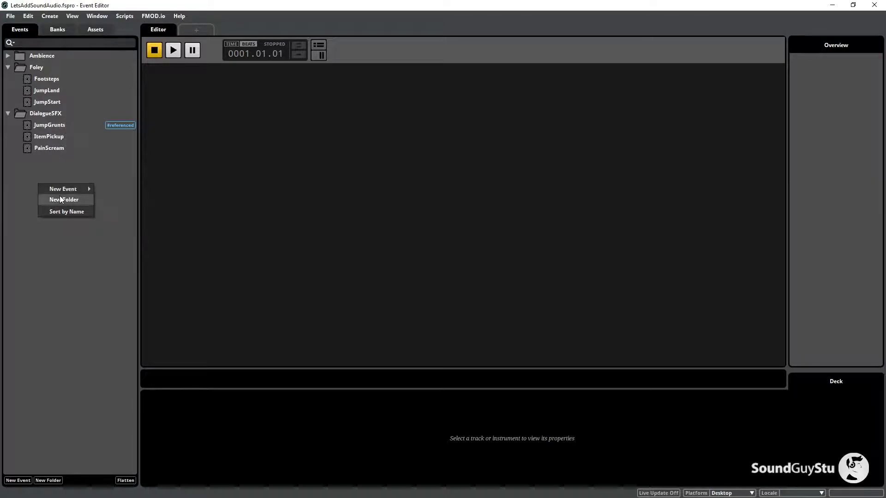
left_click(60, 198)
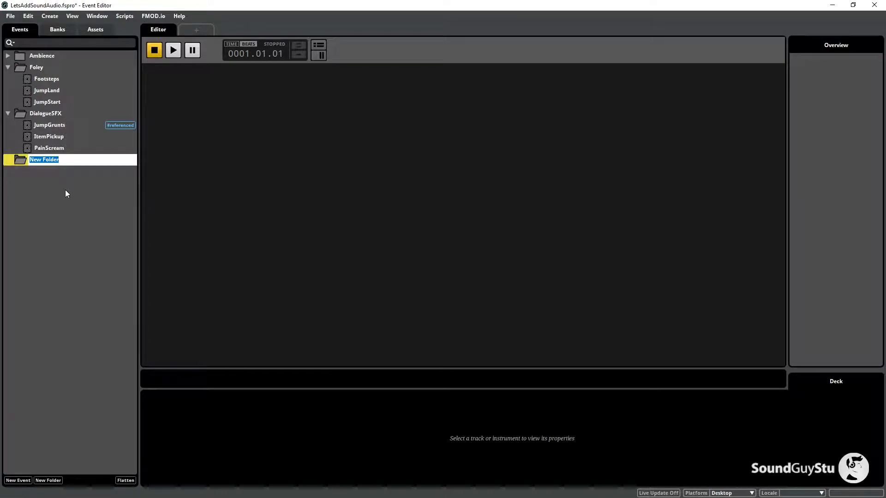
type("OneSh")
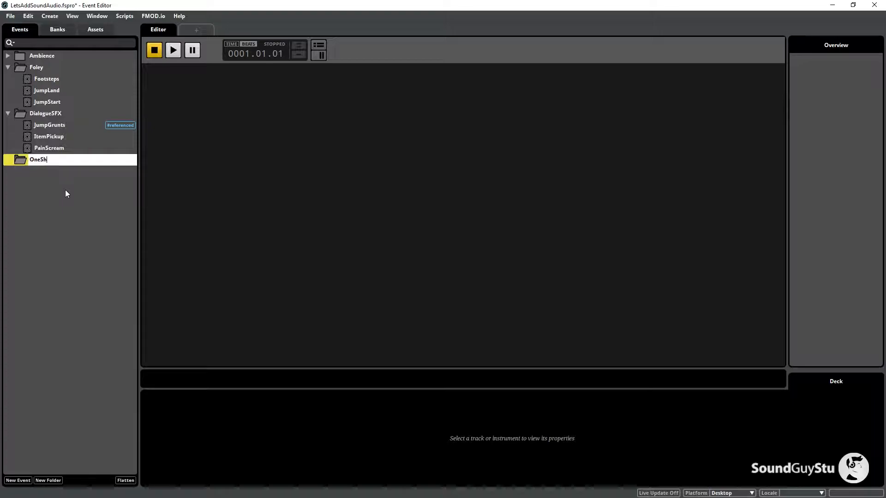
type("otSFX")
key("Return")
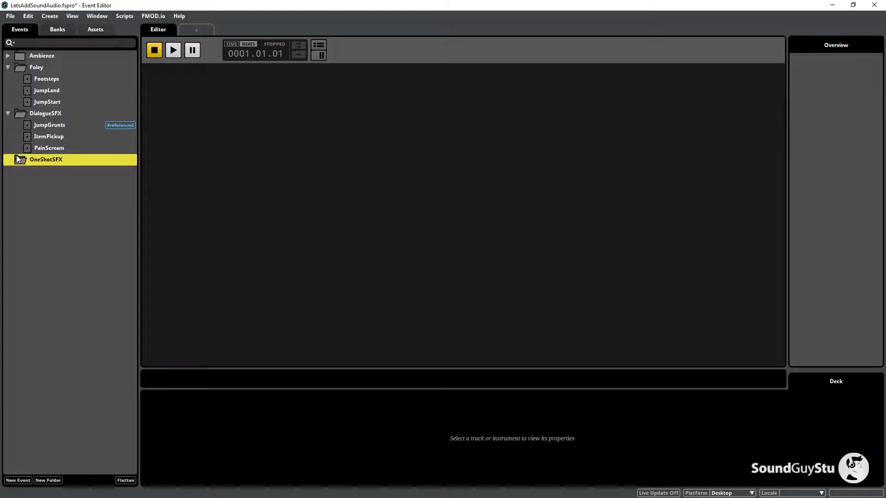
Create a new bank named OneShotSFX alongside the existing Ambience, Foley, Master and DialogueSFX banks
left_click(60, 28)
right_click(28, 157)
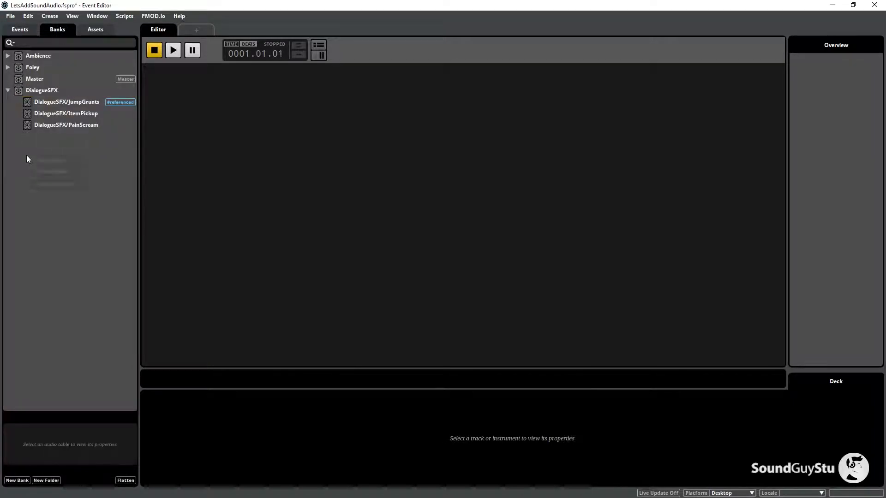
left_click(71, 161)
type("OneShotSF")
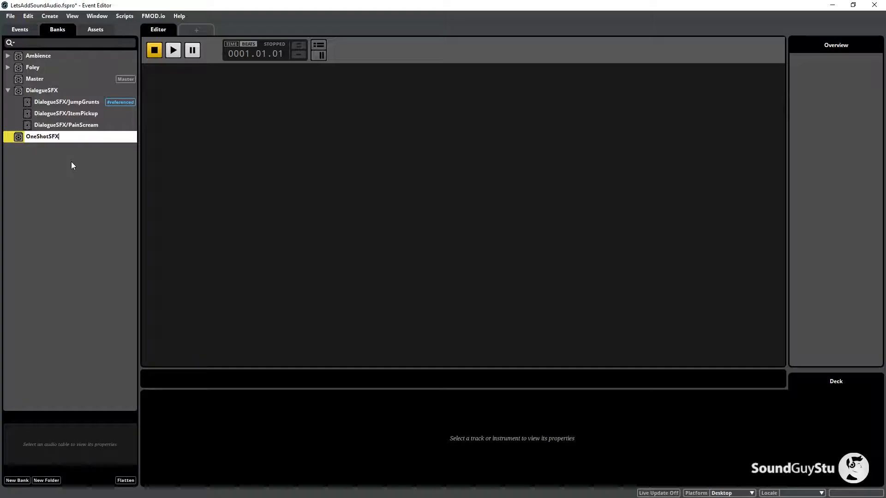
type("X")
key("Return")
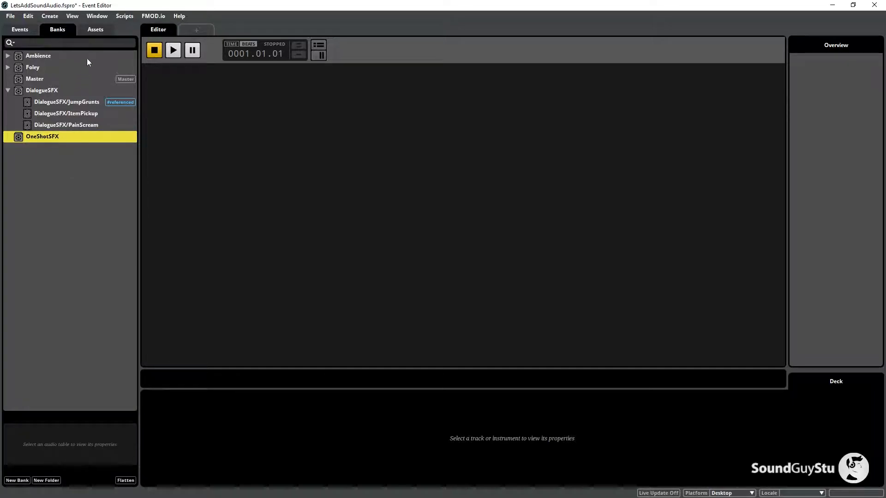
Add a new 2D event named HandlePickup inside the OneShotSFX event folder
left_click(26, 29)
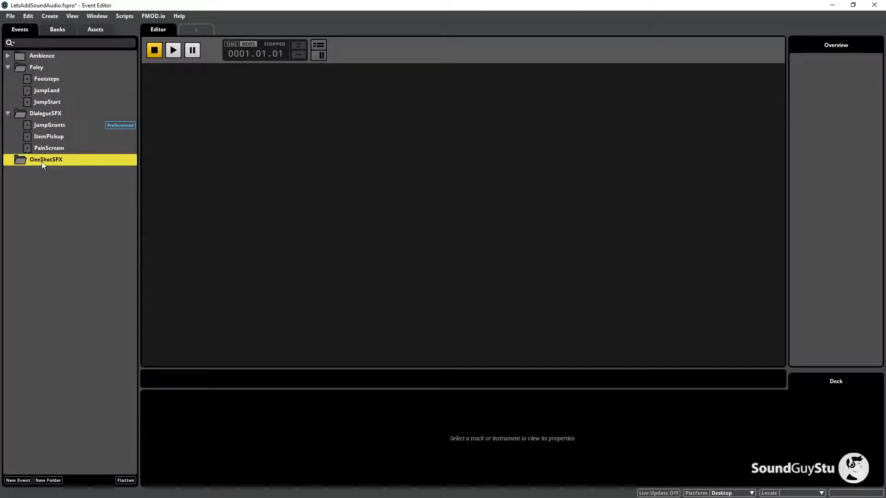
right_click(41, 162)
mouse_move(73, 167)
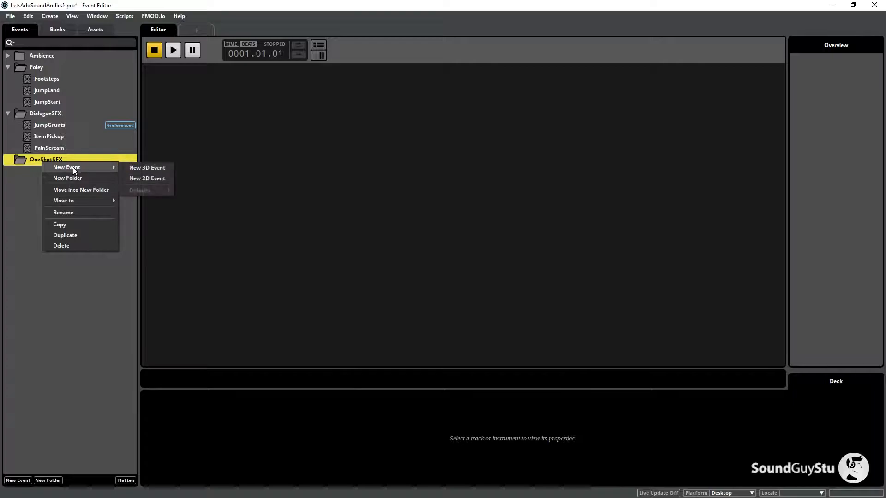
left_click(141, 177)
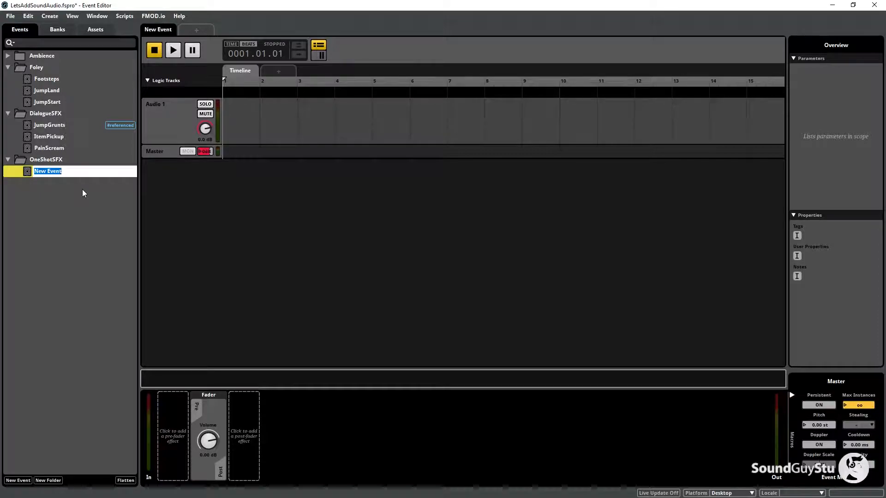
type("H")
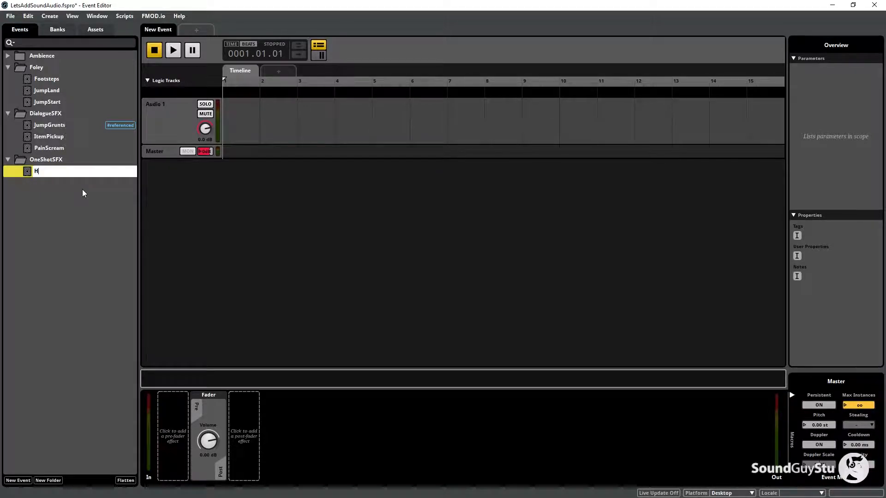
type("andlePickup")
key("Return")
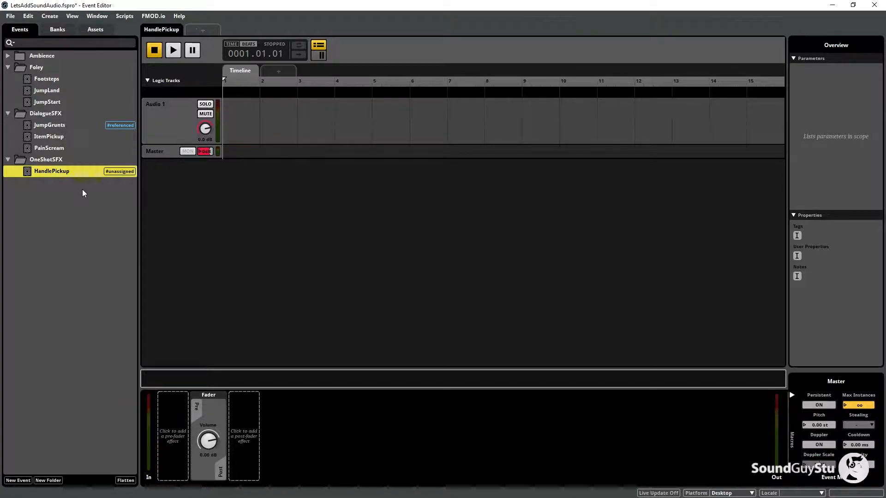
Bring up the available actions for the HandlePickup event in the OneShotSFX folder
right_click(68, 170)
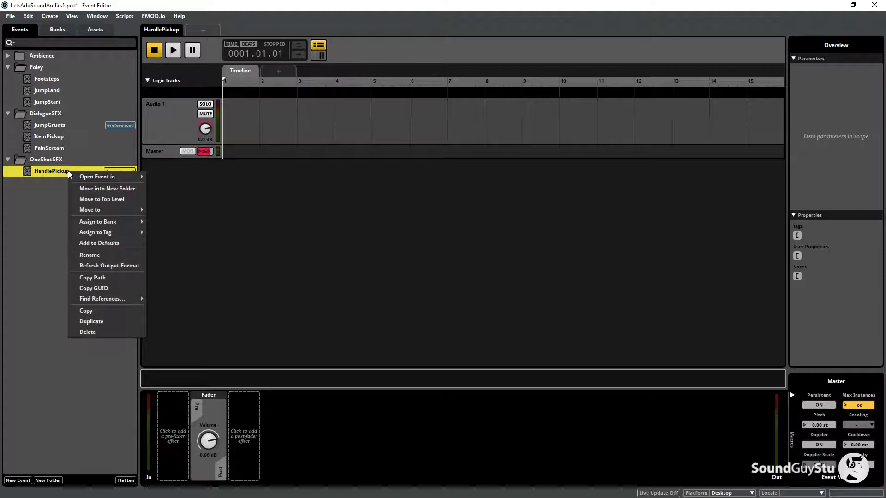
Assign the HandlePickup event to the OneShotSFX bank and rename its audio track HandlePickup
mouse_move(115, 214)
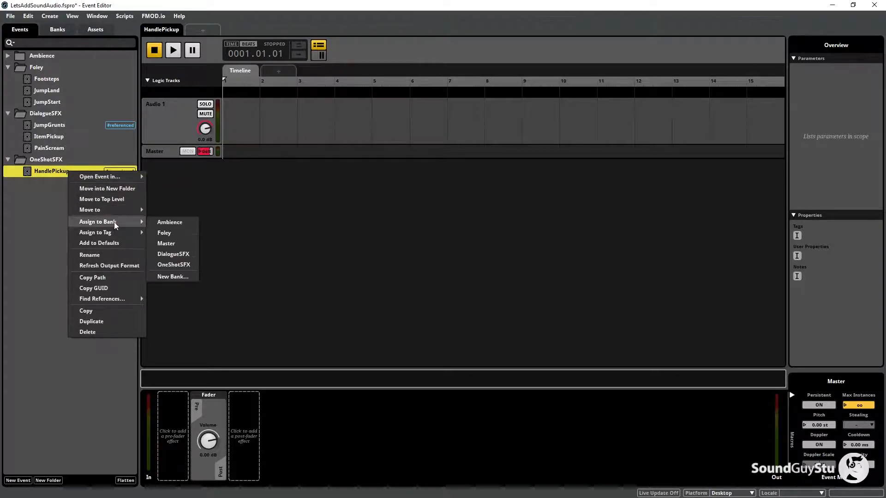
left_click(177, 266)
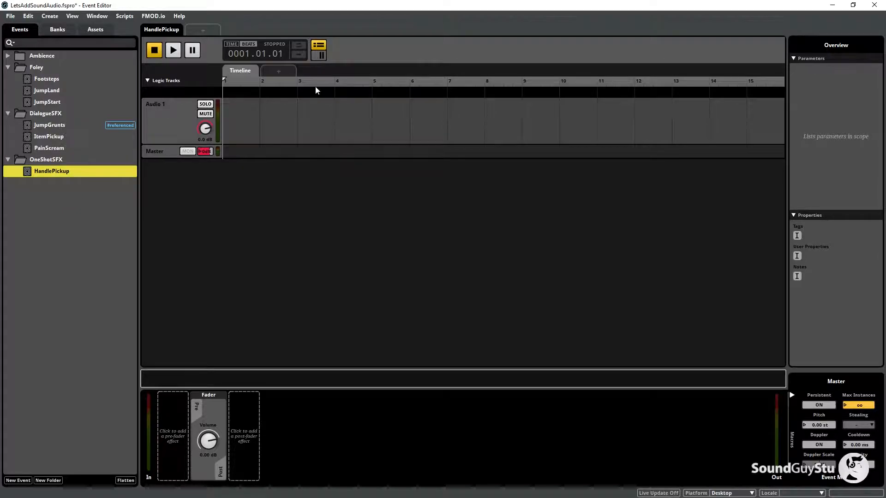
double_click(154, 103)
type("HandlePickup")
key("Return")
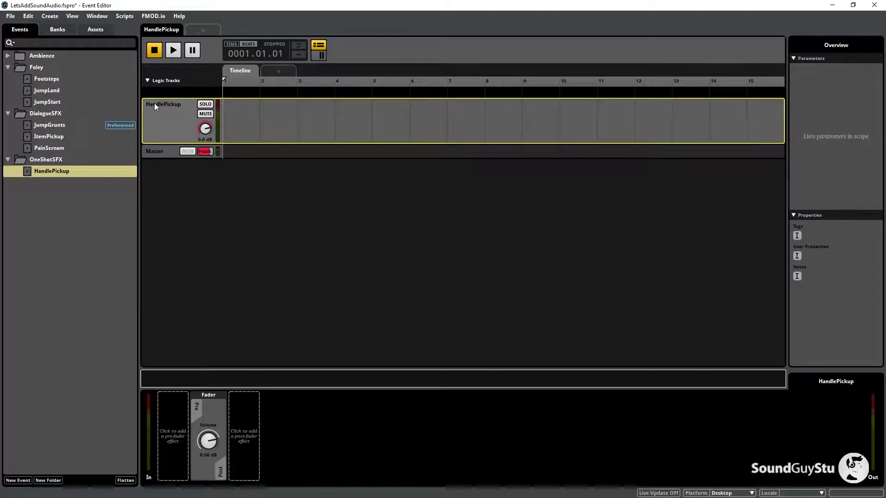
Open the Audio Bin and place the OneShotSounds folder window beside it
left_click(97, 16)
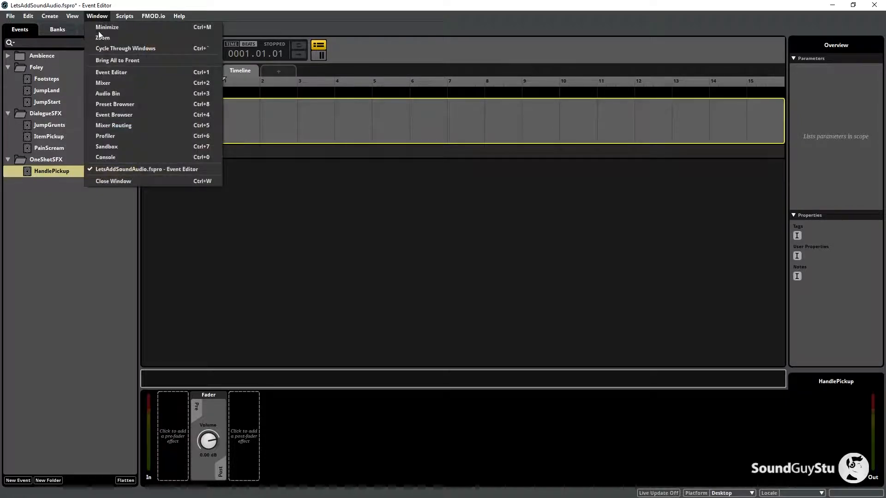
left_click(118, 93)
left_click_drag(425, 80, 478, 80)
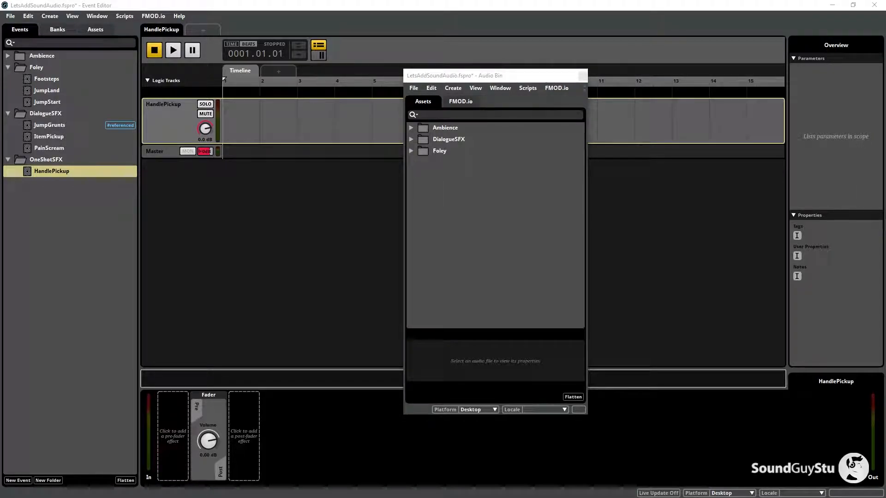
left_click_drag(1, 194, 262, 94)
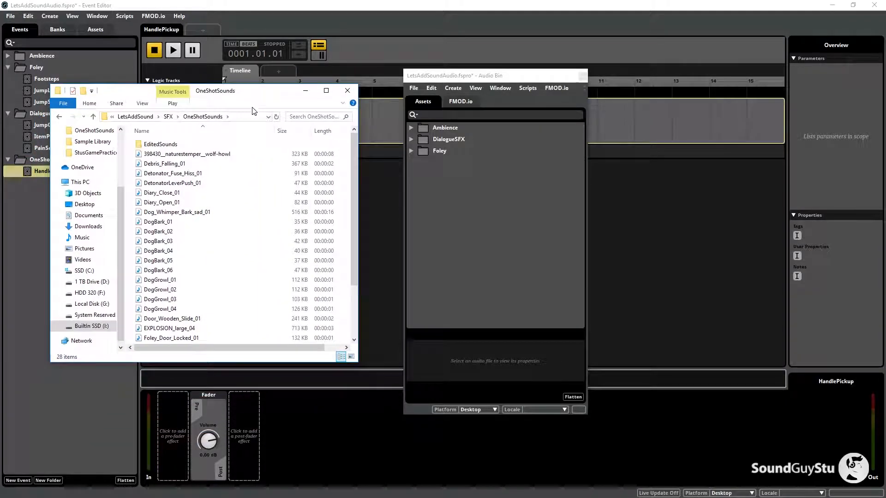
Import Diary_Close_01, Diary_Open_01, Handle_Pickup_01, Item_Click_01 and Keys_Jingle_Pickup_01 from the OneShotSounds folder into the Audio Bin
scroll(203, 228, "down", 3)
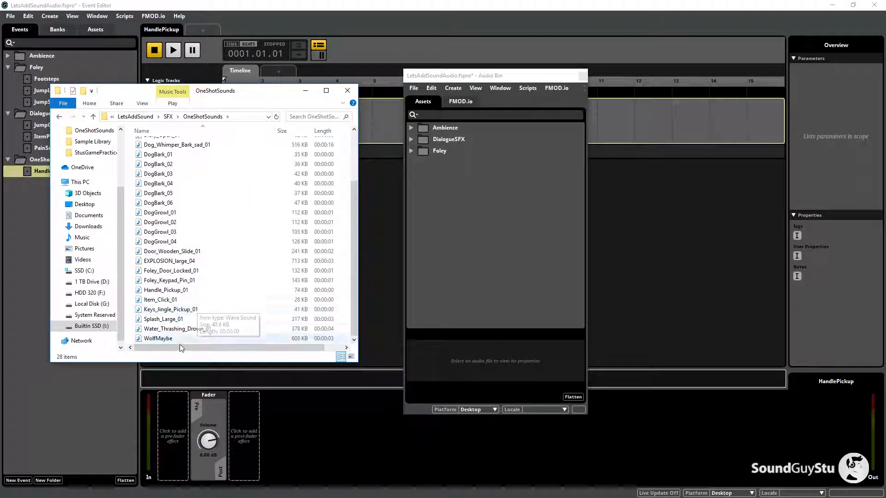
left_click(184, 310)
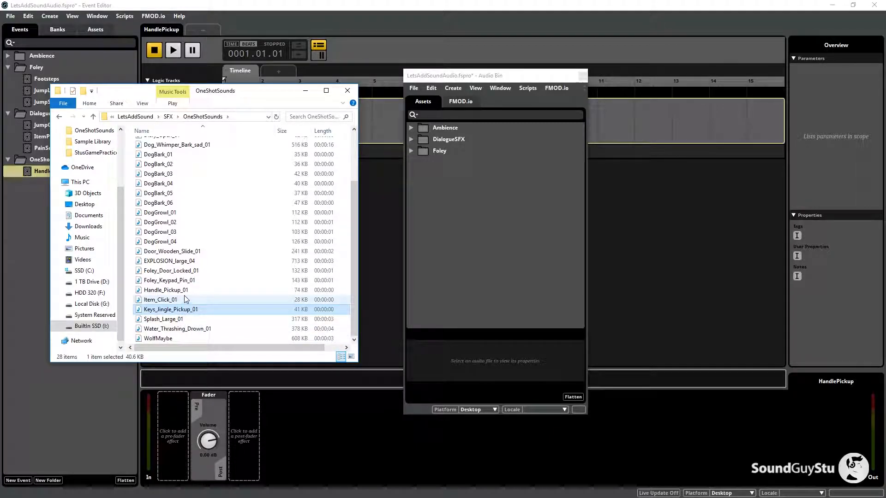
left_click(189, 289, "shift")
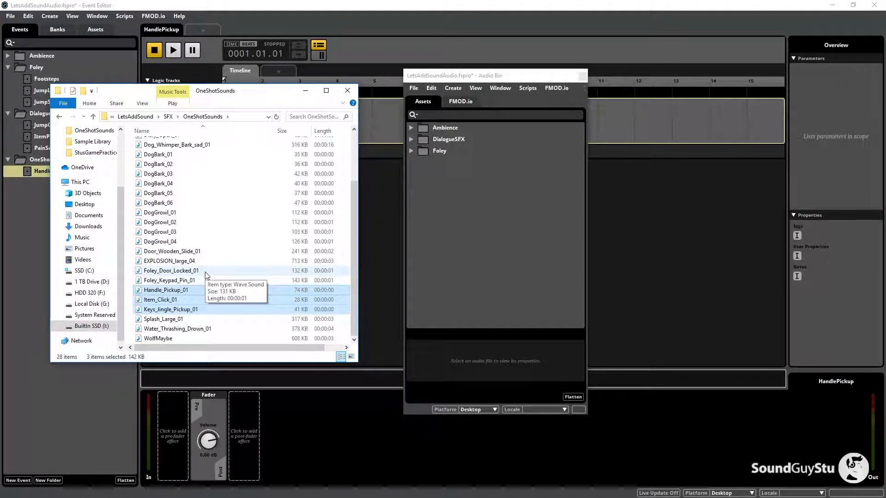
scroll(206, 276, "up", 3)
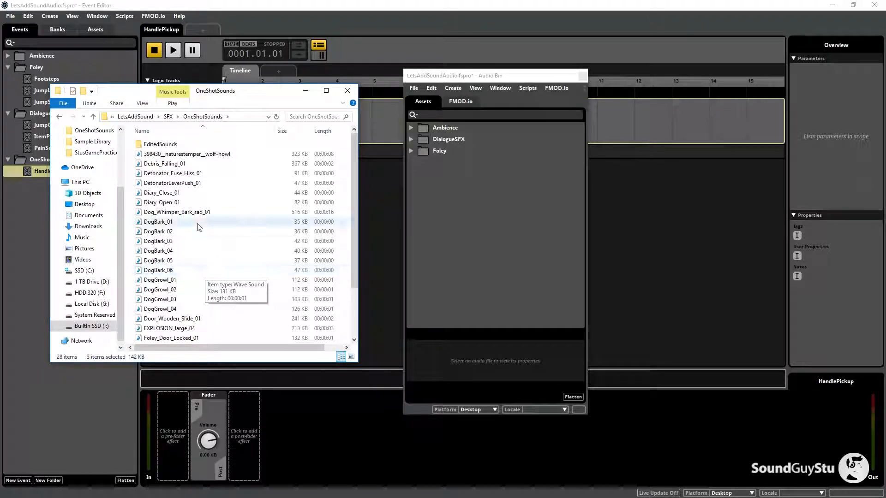
left_click(192, 199, "ctrl")
left_click(192, 193, "ctrl")
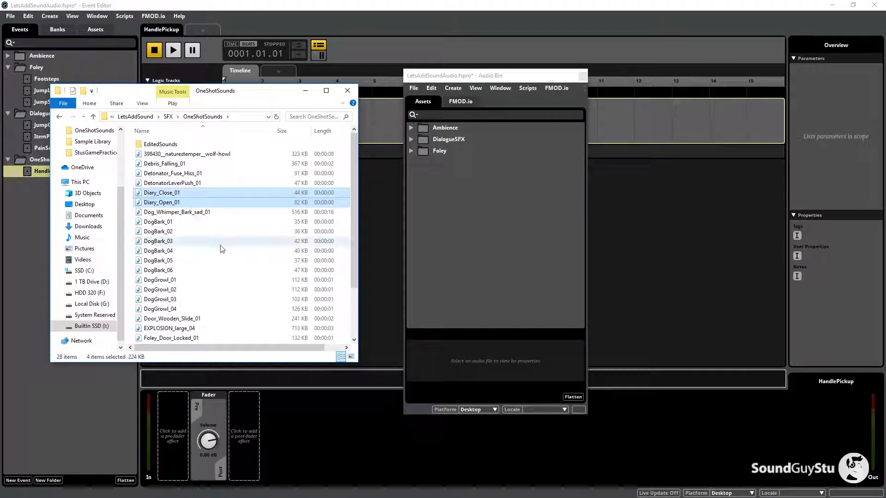
scroll(222, 246, "down", 3)
left_click_drag(155, 293, 462, 237)
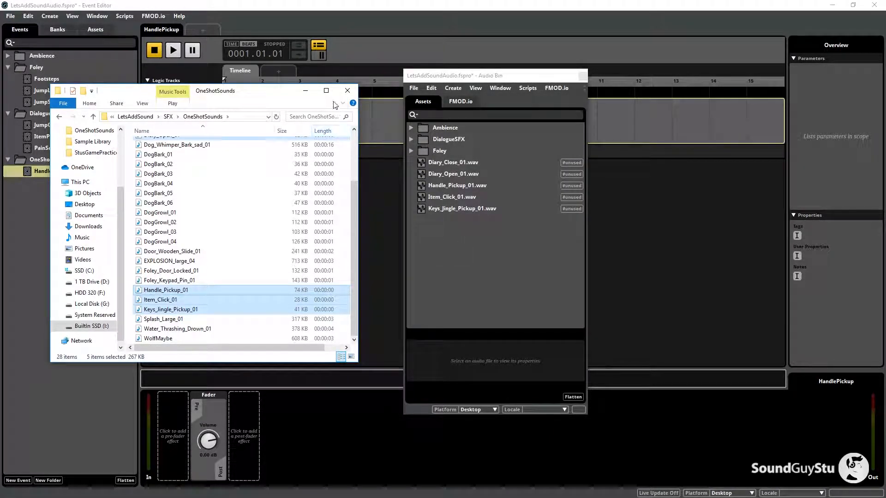
left_click(306, 90)
Create a OneShotSFX folder in the Audio Bin and move the five newly imported audio files into it
right_click(436, 243)
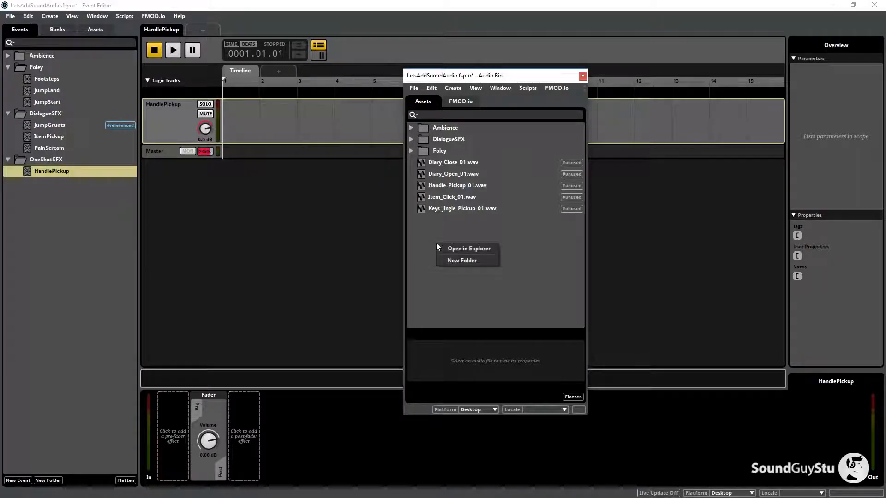
left_click(466, 260)
type("OneShotSFX")
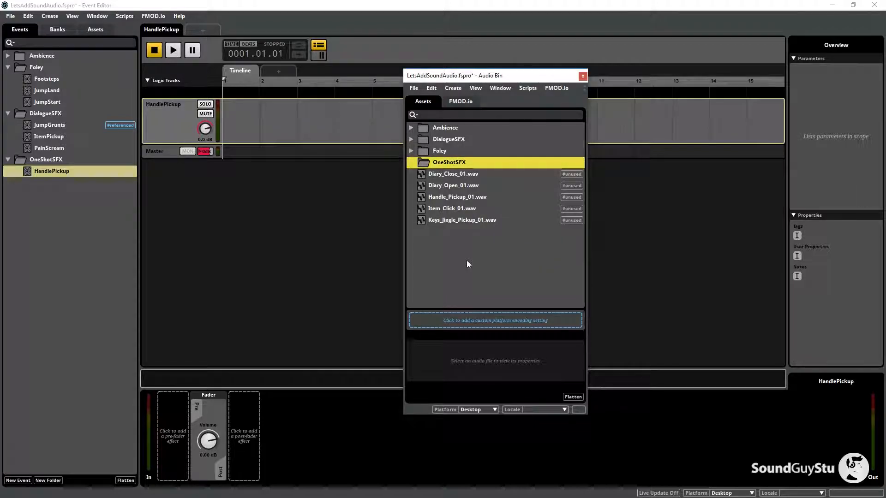
left_click(464, 174)
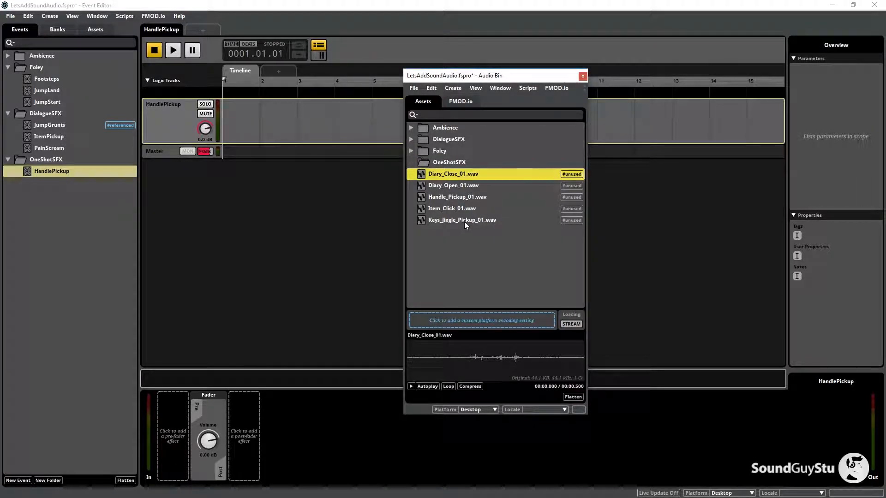
left_click(464, 221, "shift")
left_click_drag(464, 222, 449, 161)
left_click(461, 265)
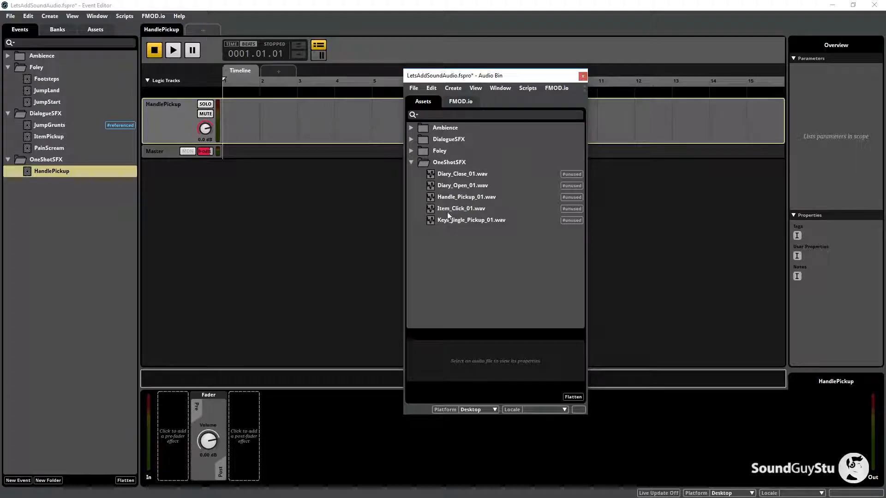
Place Handle_Pickup_01.wav at the start of the HandlePickup track and audition the event
left_click(450, 196)
left_click_drag(453, 198, 233, 114)
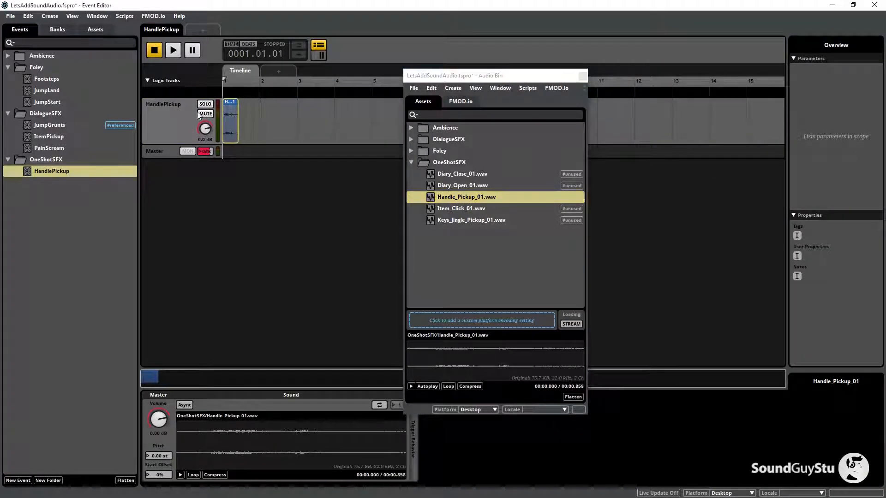
left_click(173, 51)
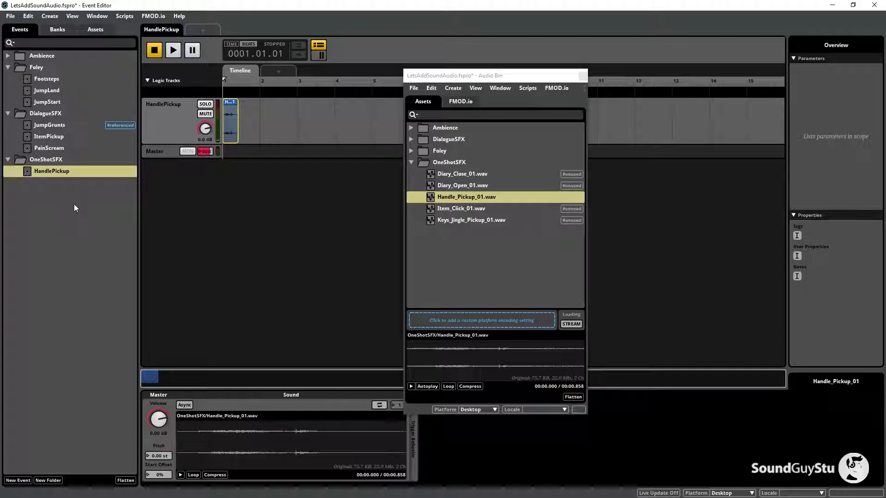
Create a new event named KeyPickup in the OneShotSFX event folder
right_click(49, 159)
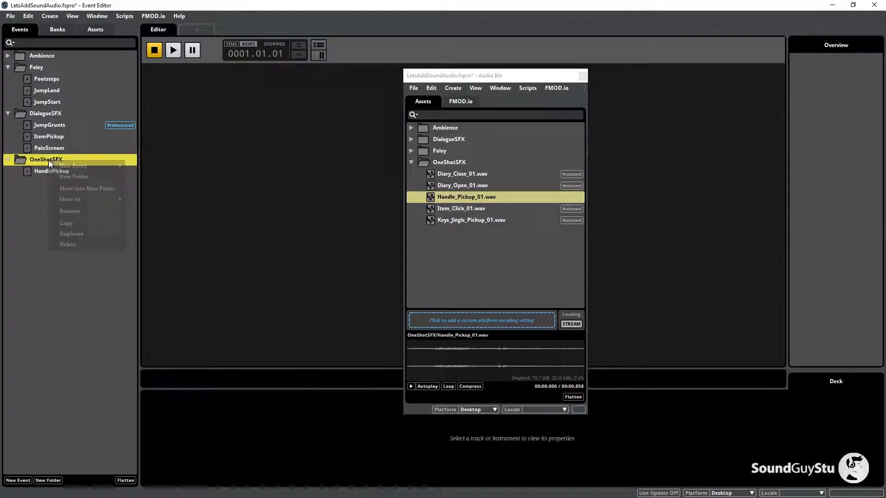
mouse_move(88, 165)
left_click(158, 174)
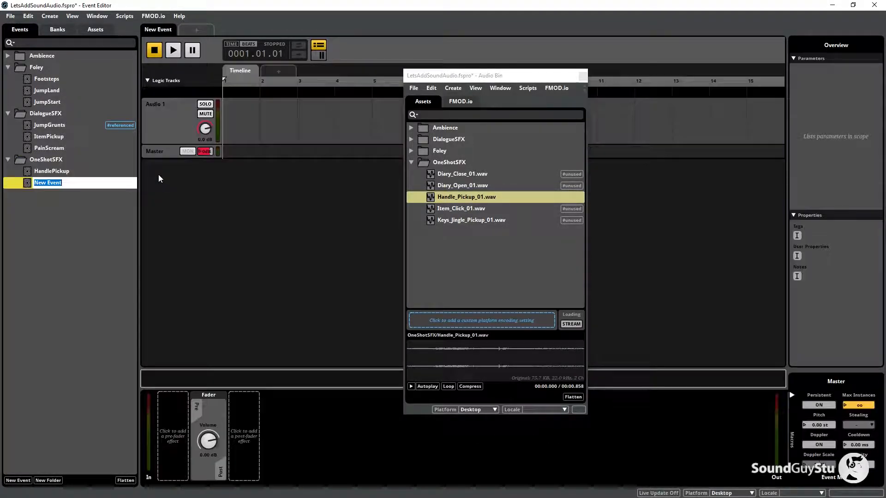
type("Key")
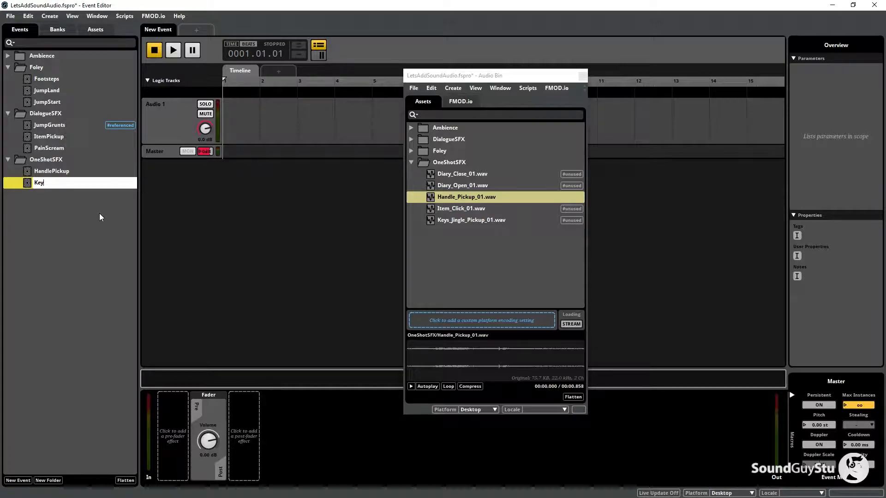
type("Pickup")
key("Return")
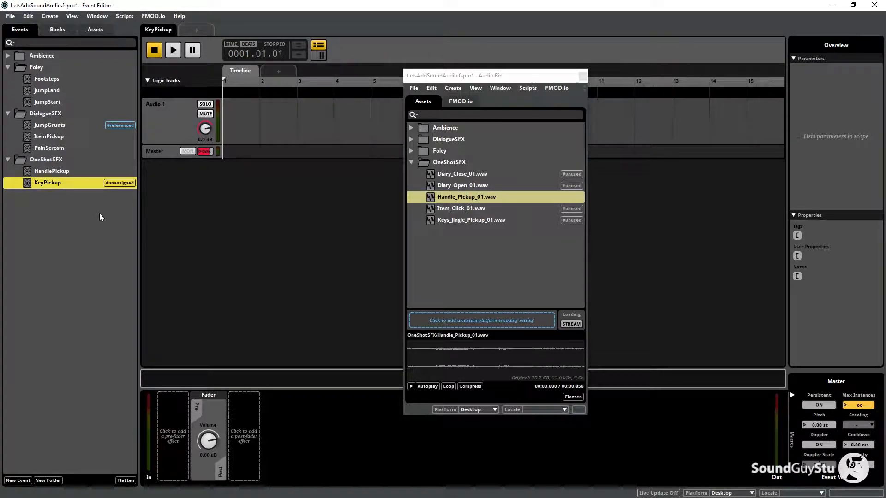
Assign the KeyPickup event to the OneShotSFX bank
right_click(83, 183)
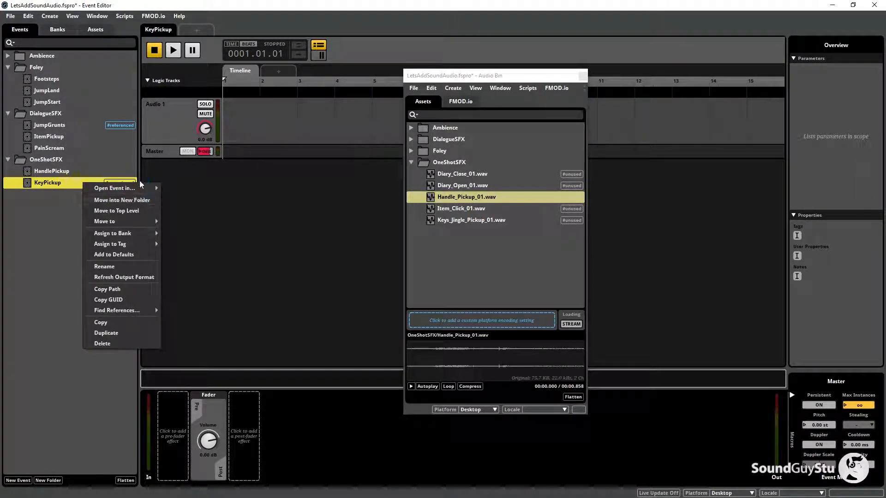
mouse_move(128, 233)
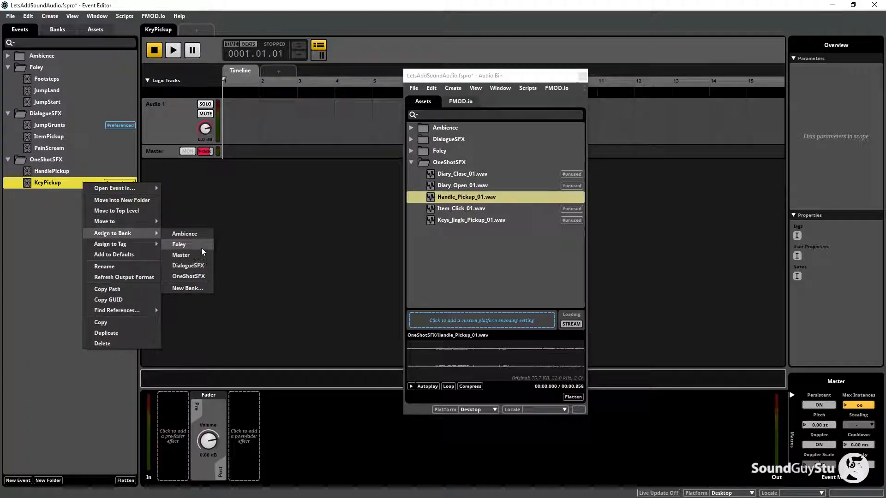
left_click(196, 277)
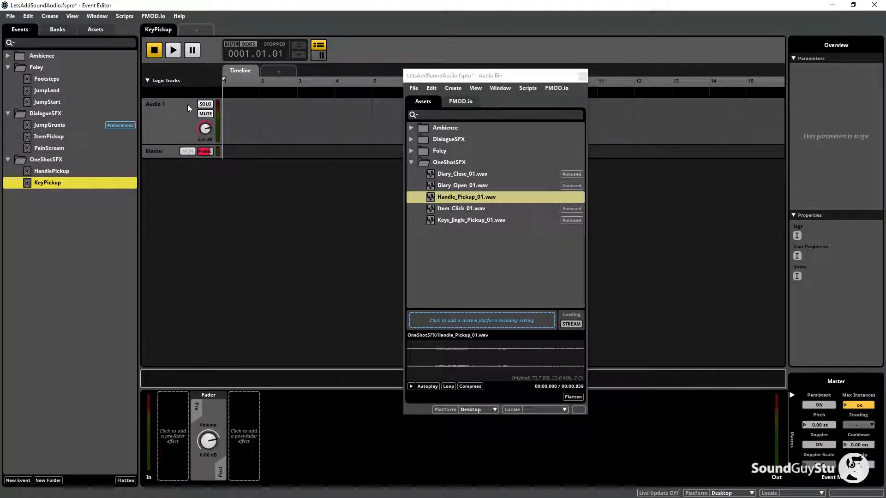
Place Keys_Jingle_Pickup_01.wav at the start of the KeyPickup event's audio track and rename that track KeyPickup
left_click_drag(459, 220, 255, 118)
left_click(174, 51)
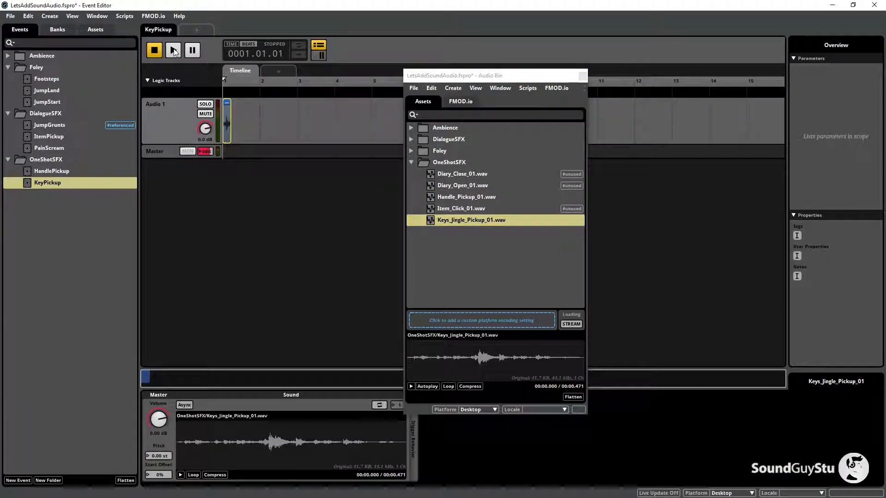
left_click(174, 52)
left_click(174, 51)
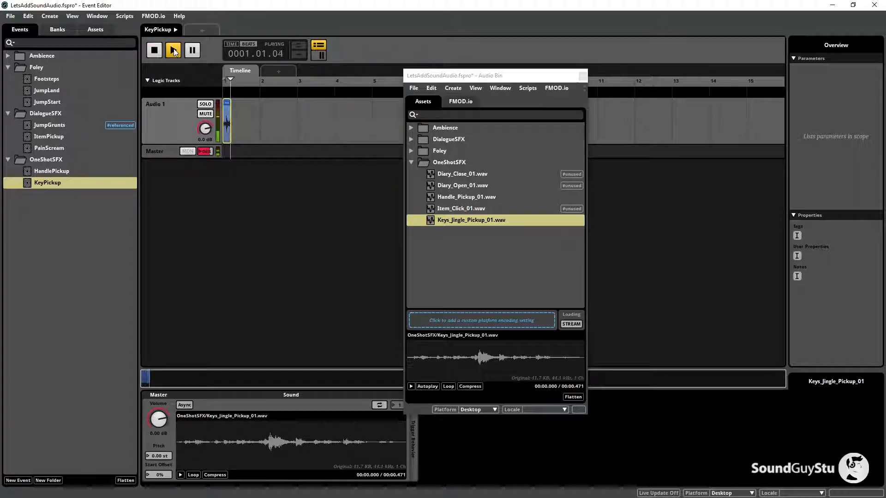
double_click(164, 105)
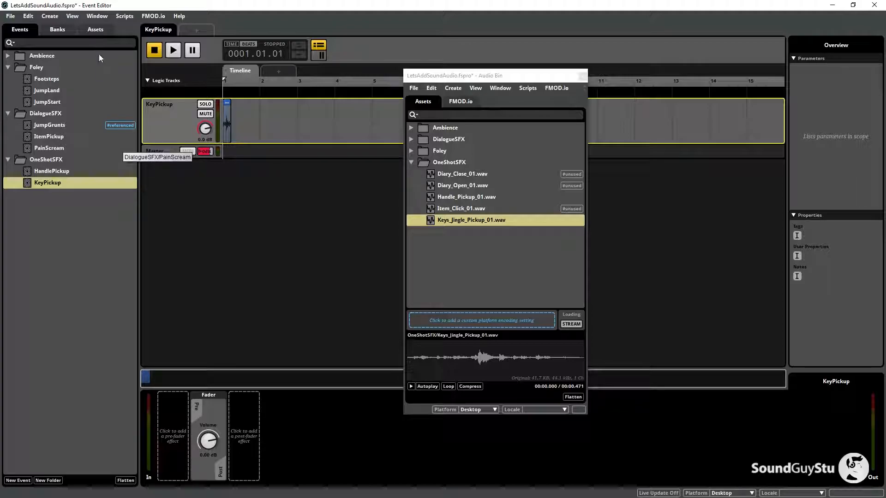
Route the OneShotSFX HandlePickup and KeyPickup events into the mixer's Foley group and close the Audio Bin
left_click(96, 17)
left_click(126, 83)
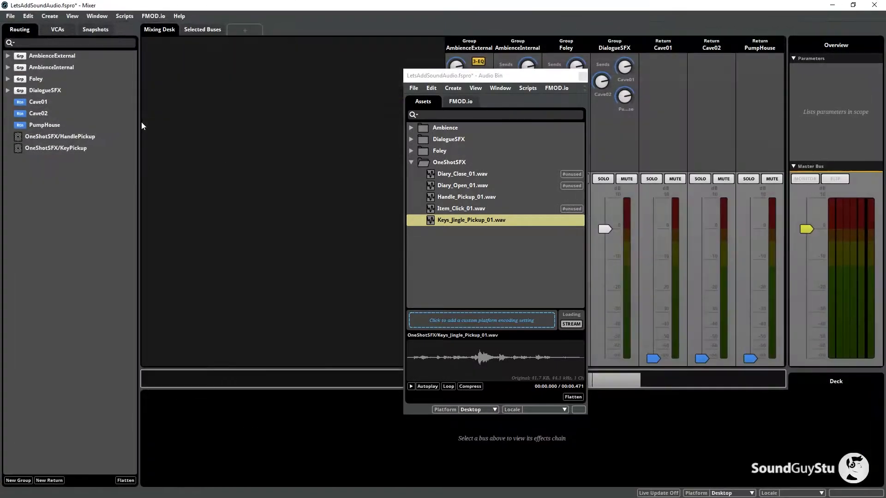
left_click(59, 148)
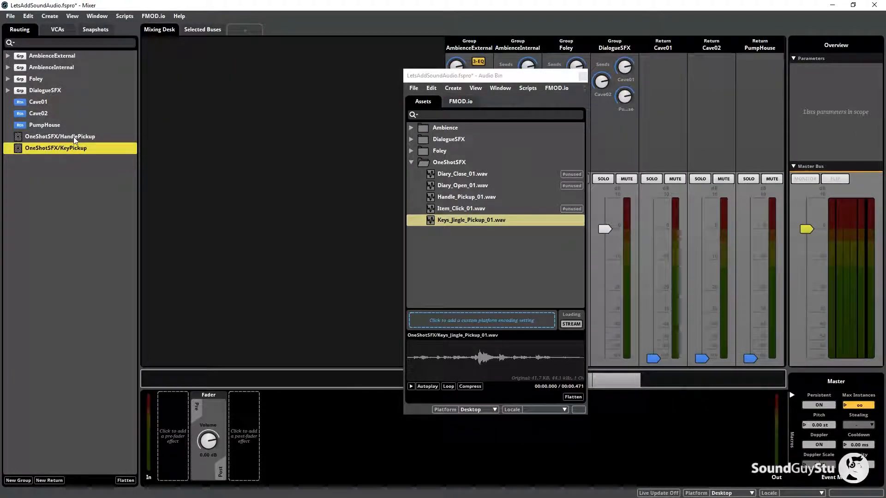
left_click(73, 137, "ctrl")
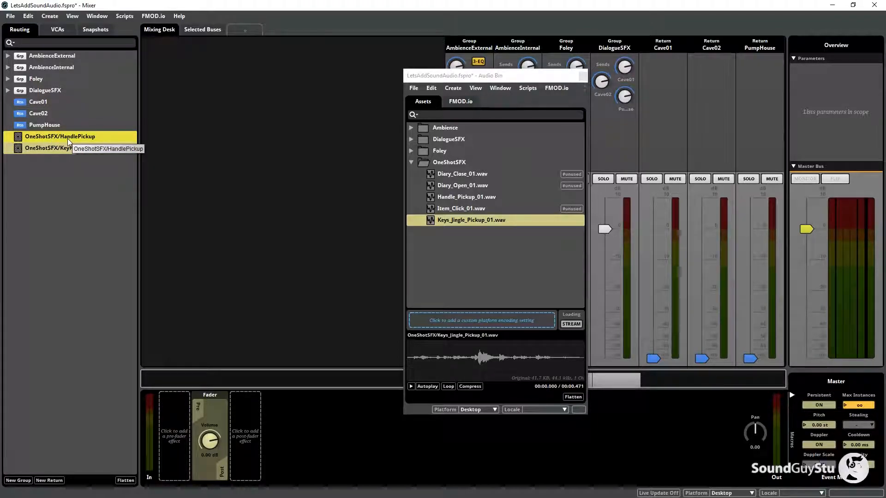
left_click_drag(64, 137, 40, 77)
left_click(40, 78)
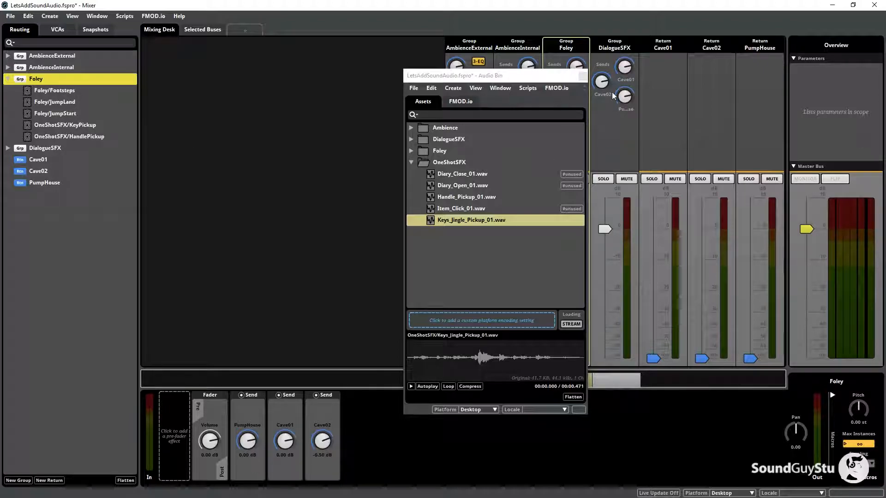
left_click(487, 248)
left_click(582, 76)
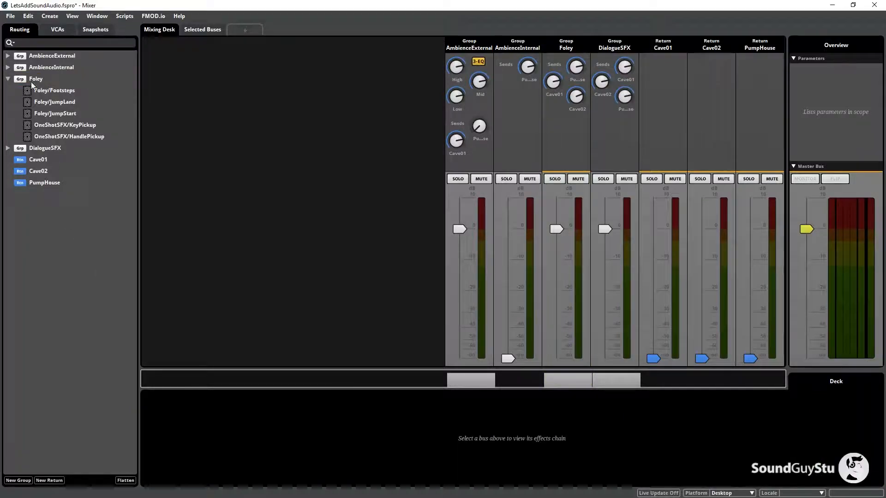
Start the mixer's Cave02 snapshot and audition the KeyPickup and HandlePickup events through it
left_click(96, 29)
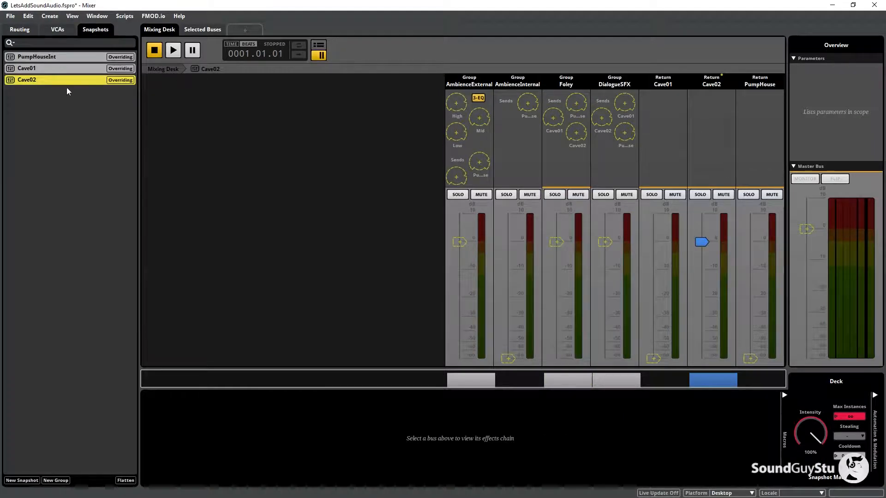
left_click(173, 50)
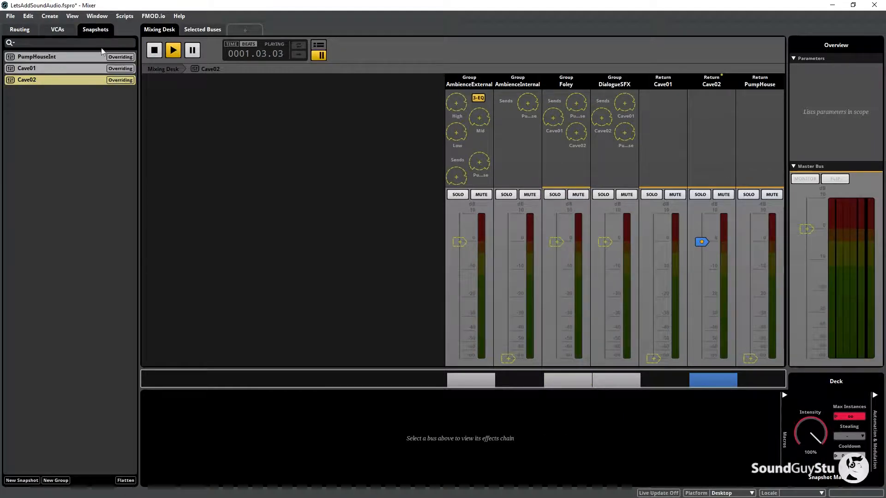
left_click(97, 17)
left_click(107, 75)
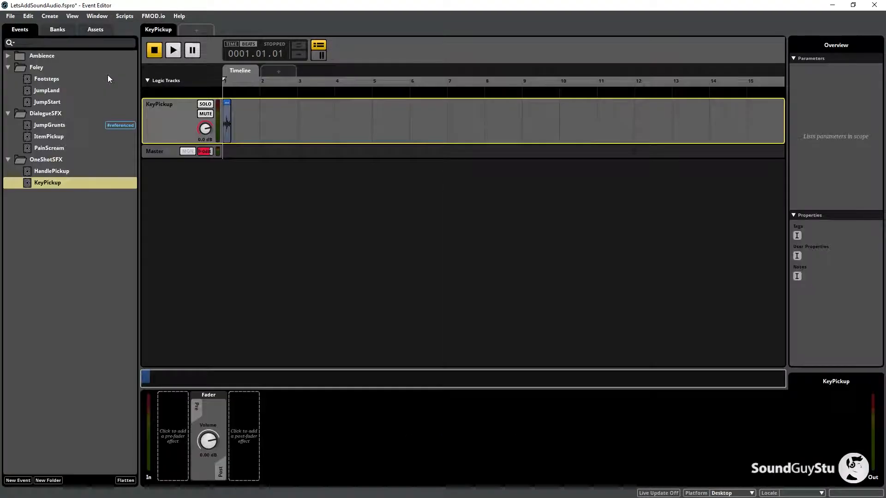
left_click(173, 50)
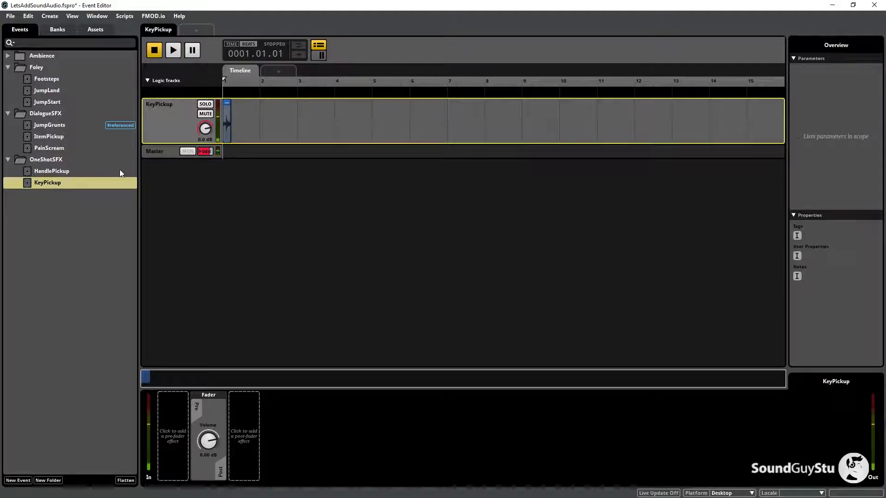
left_click(60, 171)
left_click(173, 50)
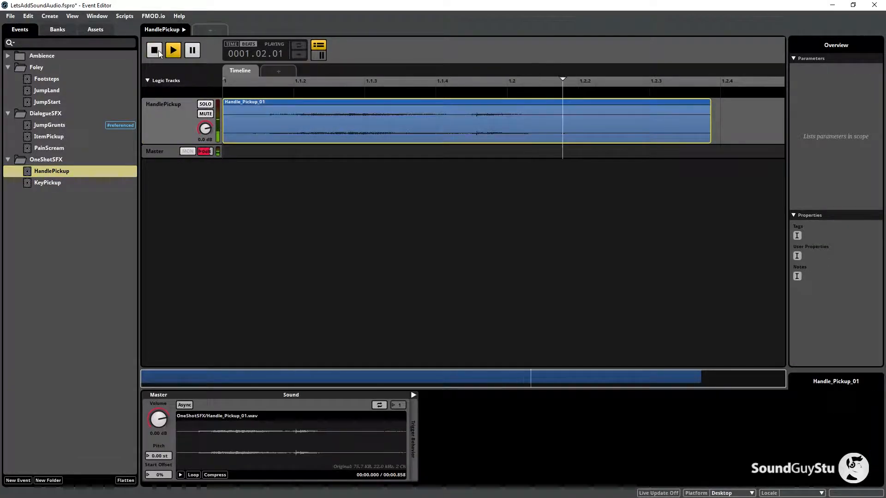
Stop the Cave02 snapshot in the mixer and return to the bus routing list
left_click(97, 15)
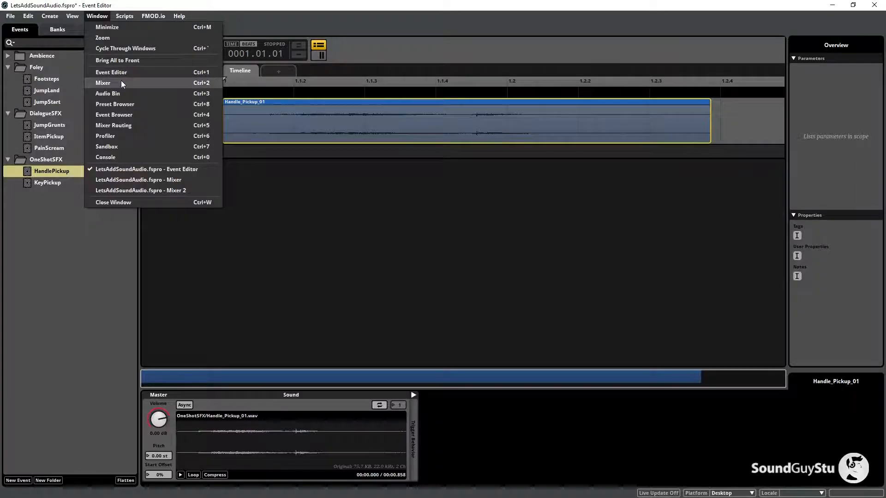
left_click(121, 82)
left_click(105, 170)
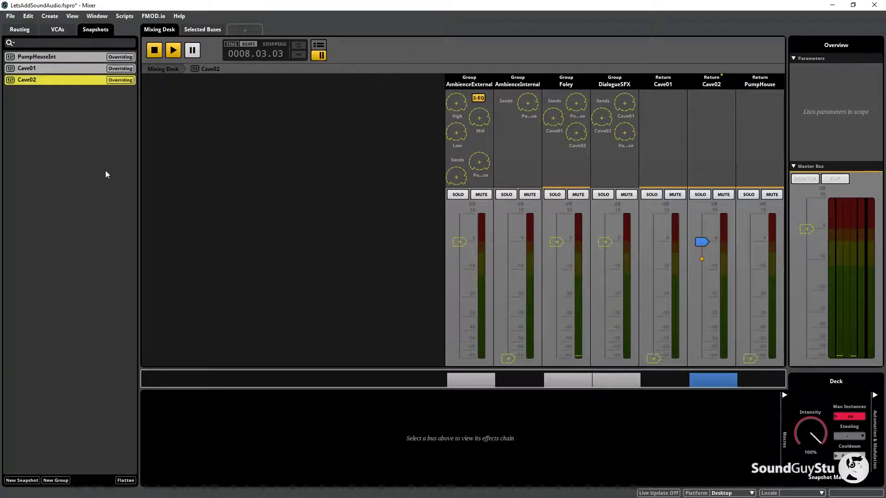
left_click(20, 30)
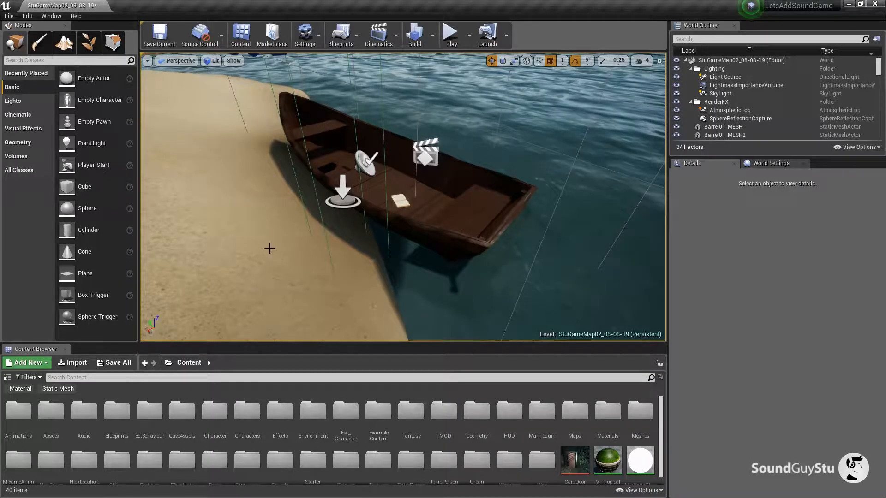
Switch to Unreal Editor, open the Level Blueprint and find the Detinator Trigger Pickup group in its event graph
left_click_drag(396, 196, 347, 256)
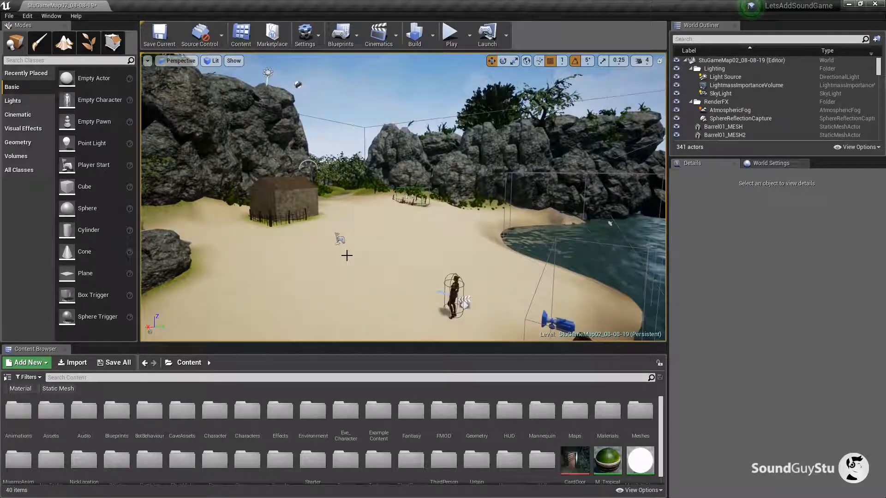
left_click(340, 35)
left_click(376, 114)
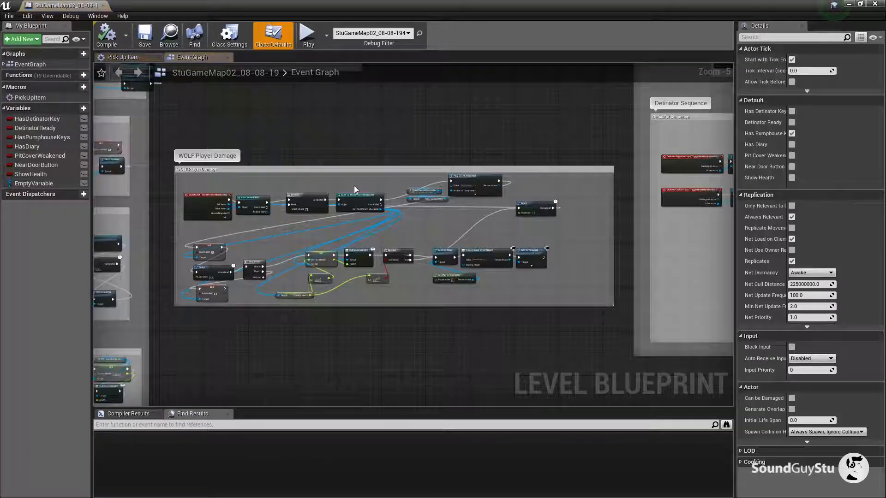
scroll(282, 292, "down", 5)
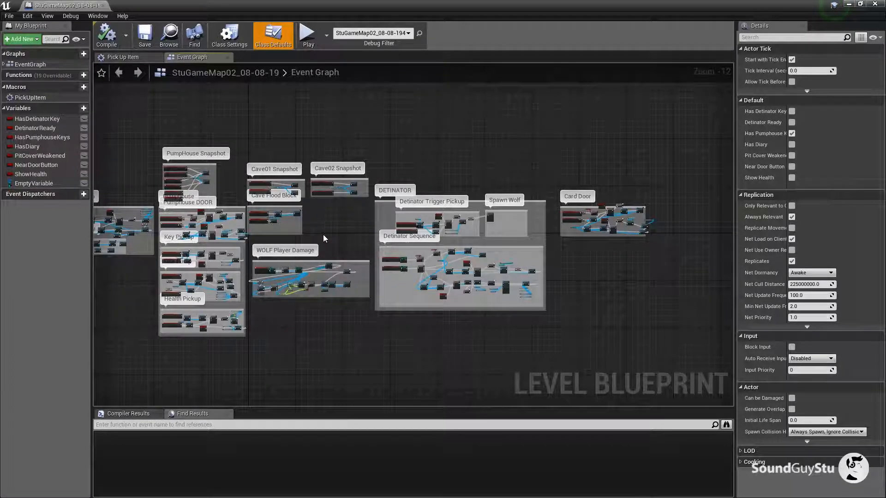
double_click(451, 214)
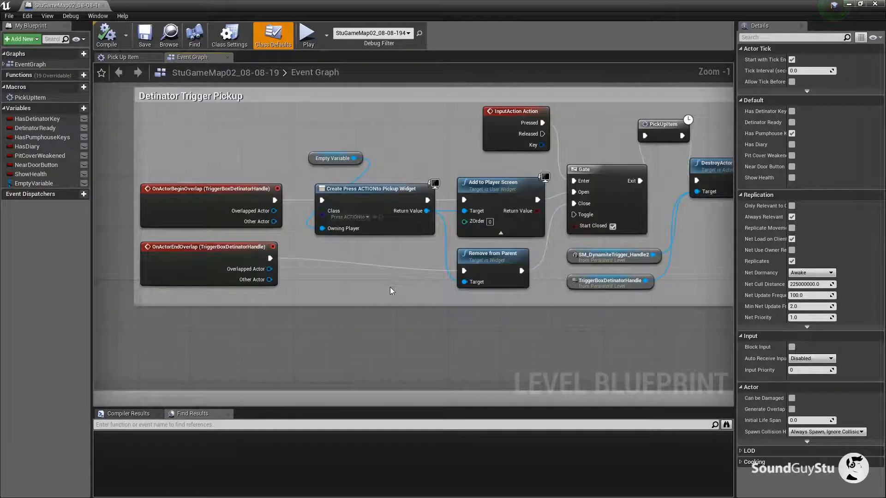
left_click_drag(407, 195, 269, 192)
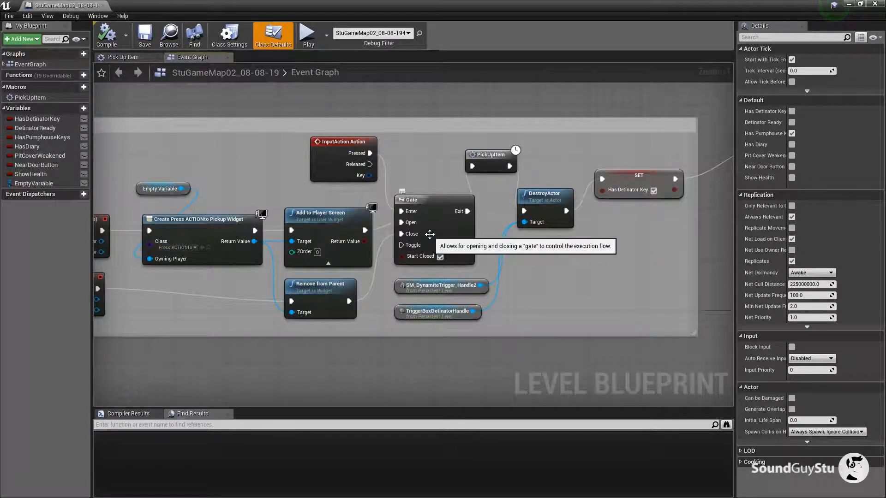
left_click_drag(564, 297, 527, 293)
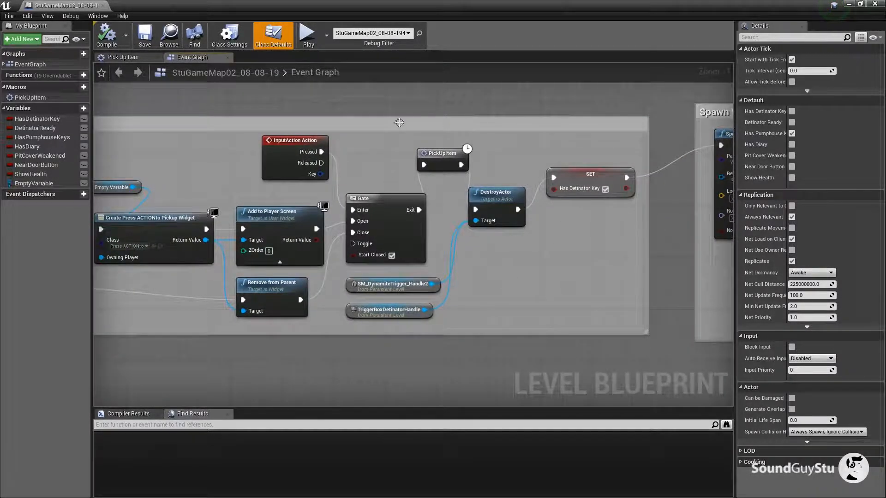
Shift the PickUpItem node of the Detinator Trigger Pickup group left, leaving room before the DestroyActor node
left_click(439, 156)
left_click_drag(620, 284, 460, 332)
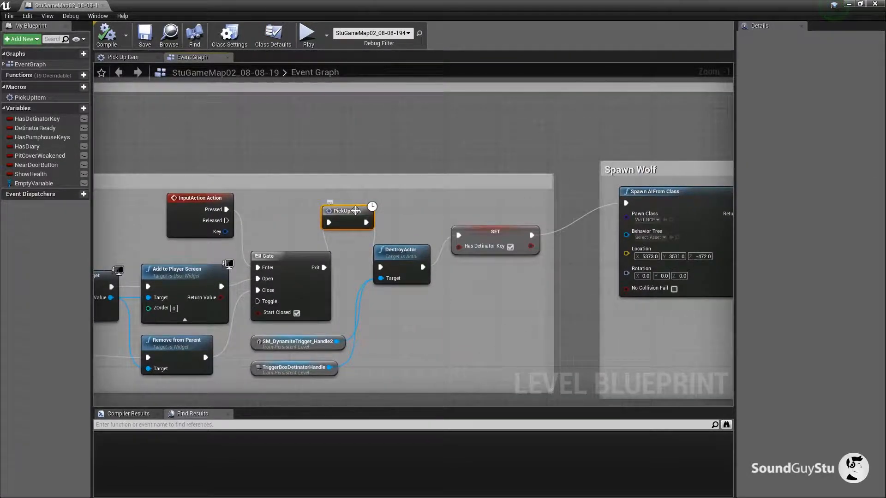
left_click_drag(356, 211, 338, 212)
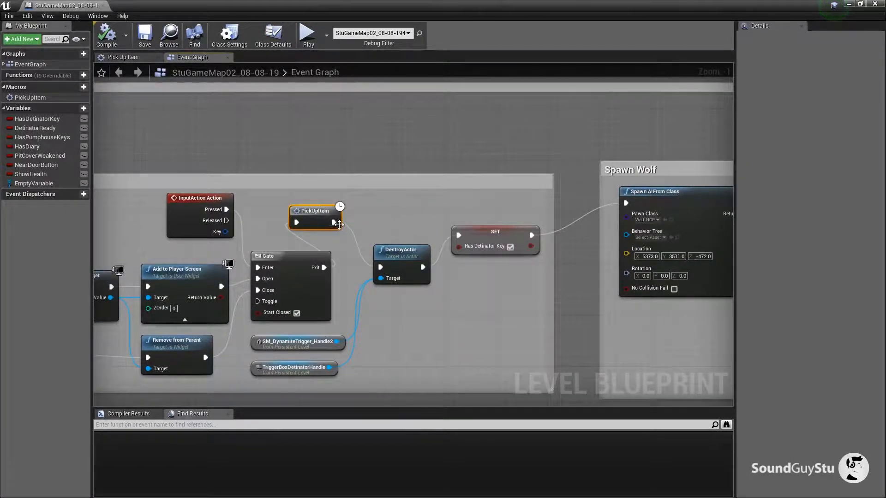
right_click(370, 196)
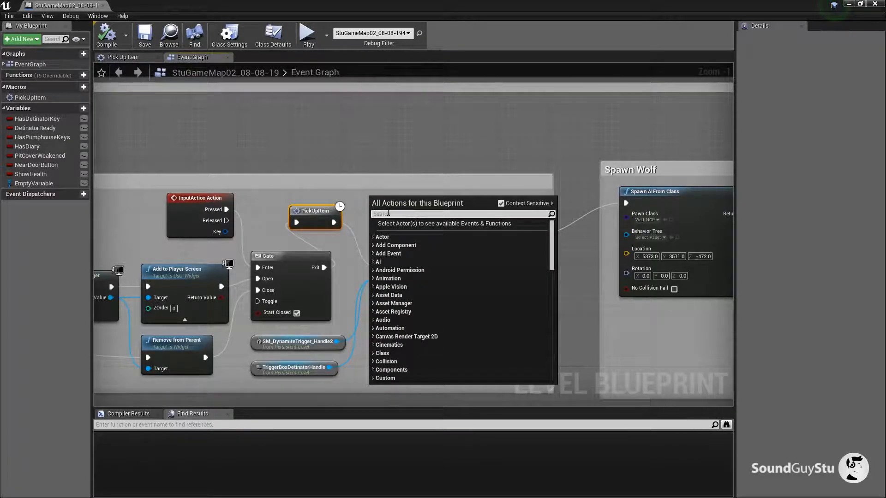
type("play")
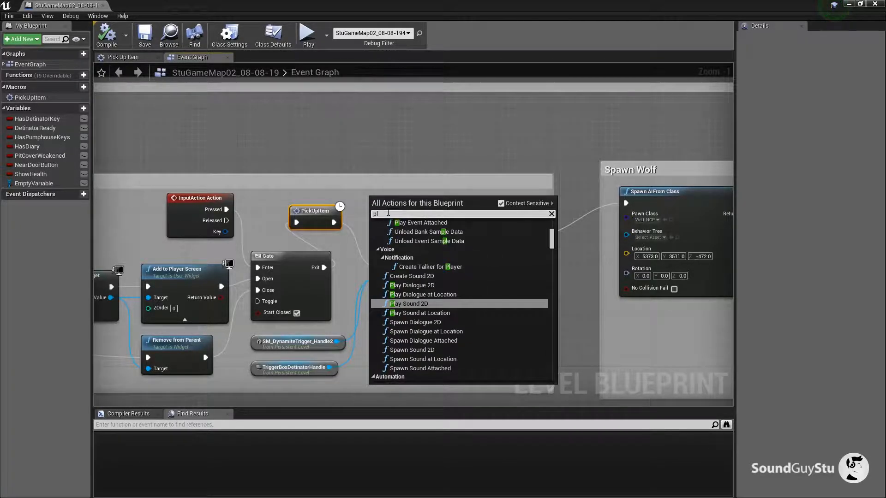
scroll(505, 262, "up", 3)
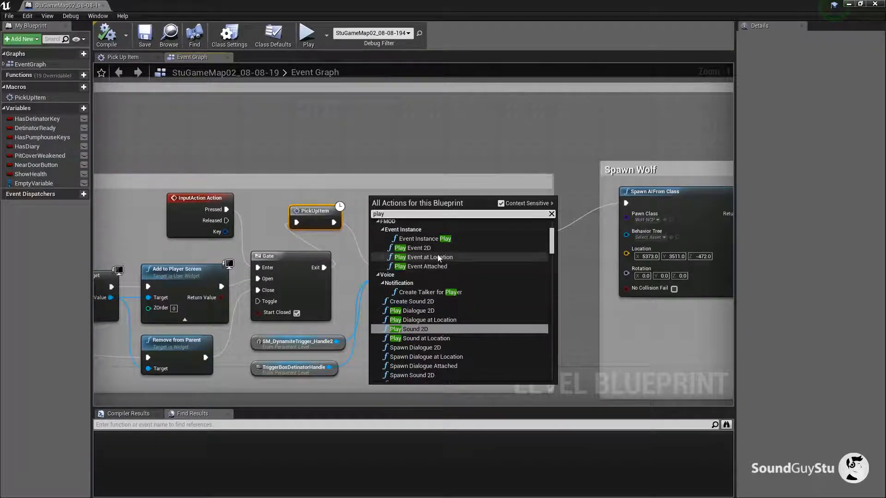
left_click(438, 254)
left_click_drag(464, 208, 459, 163)
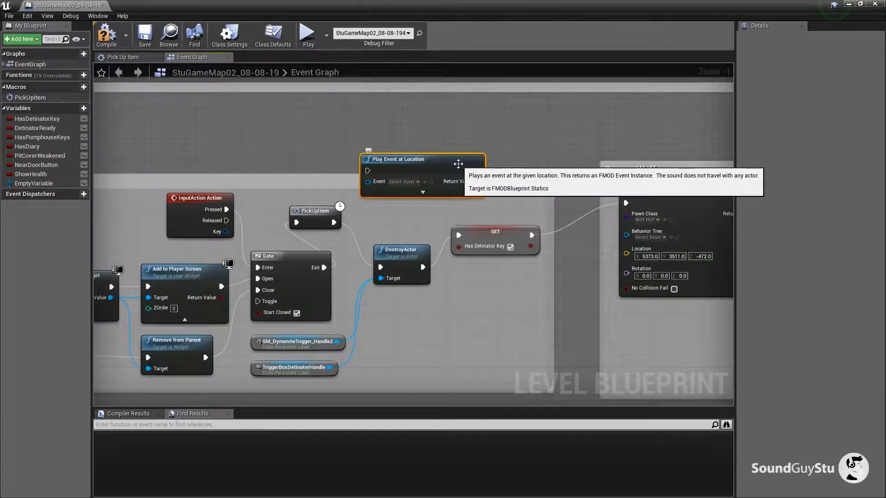
key("Delete")
Add a Play Event 2D node above DestroyActor and wire its execution pins between PickUpItem and DestroyActor
right_click(387, 140)
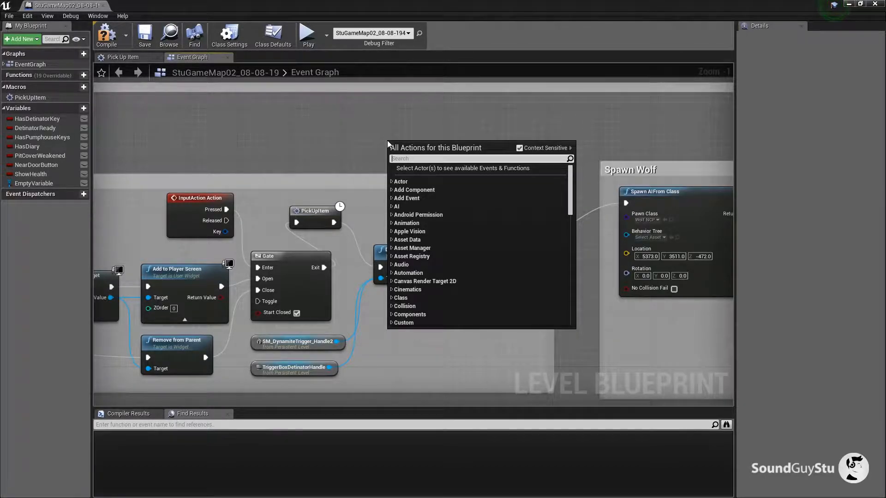
type("play")
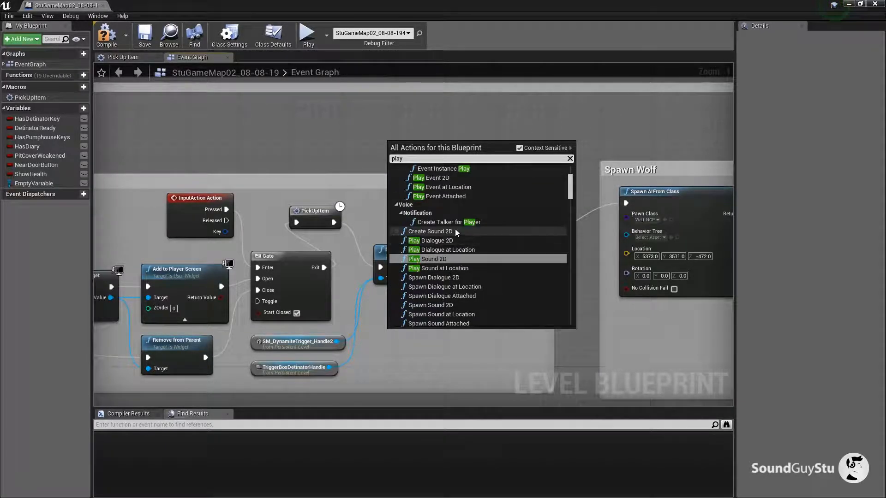
left_click(430, 178)
left_click_drag(414, 150, 382, 172)
left_click_drag(334, 222, 360, 180)
left_click_drag(470, 177, 380, 267)
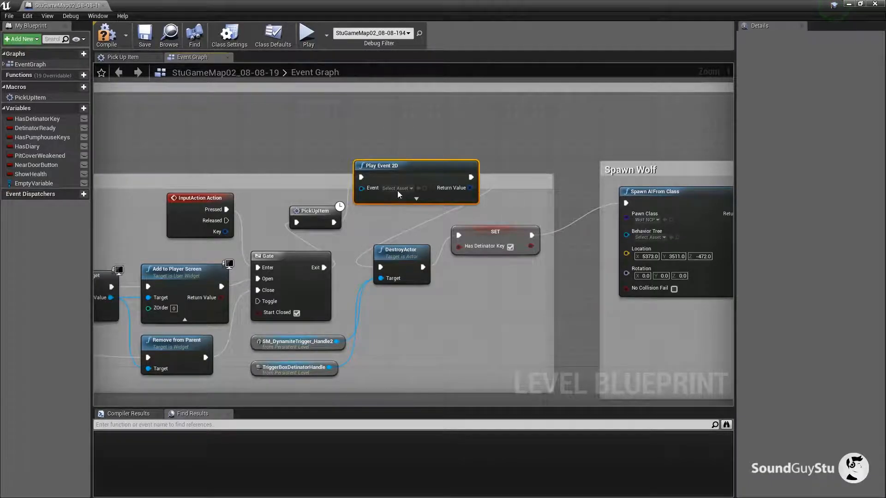
left_click(395, 188)
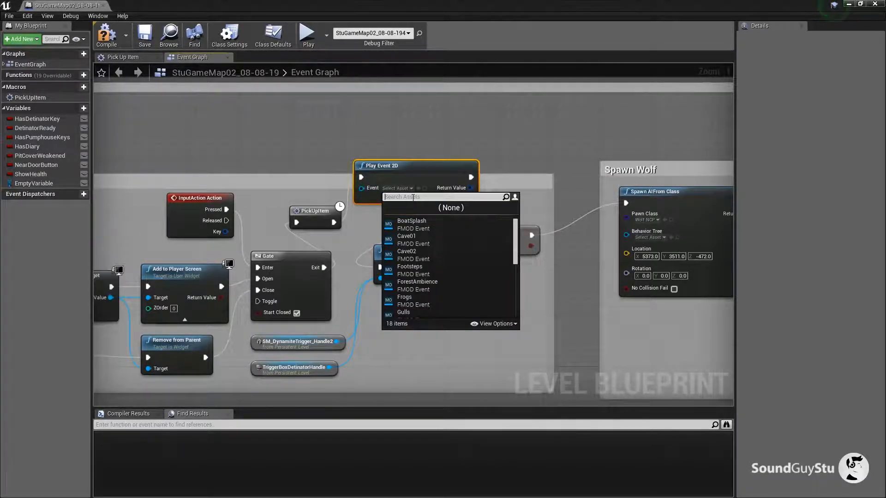
type("ha")
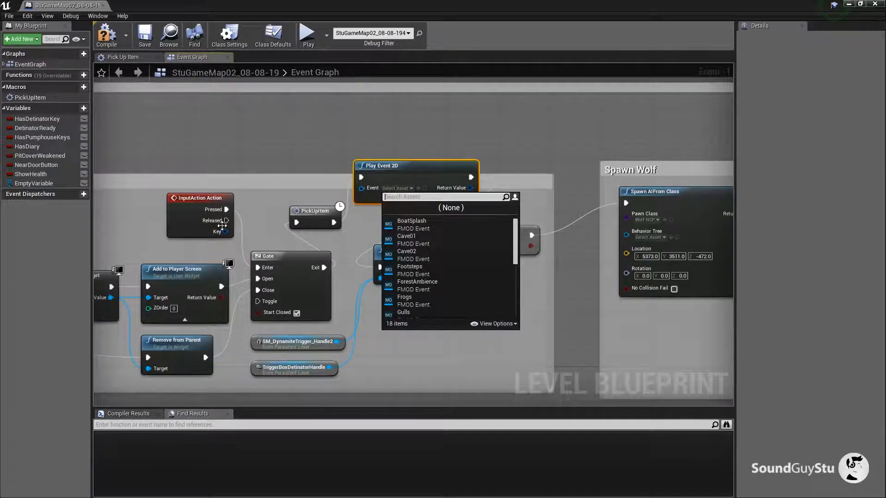
left_click(93, 251)
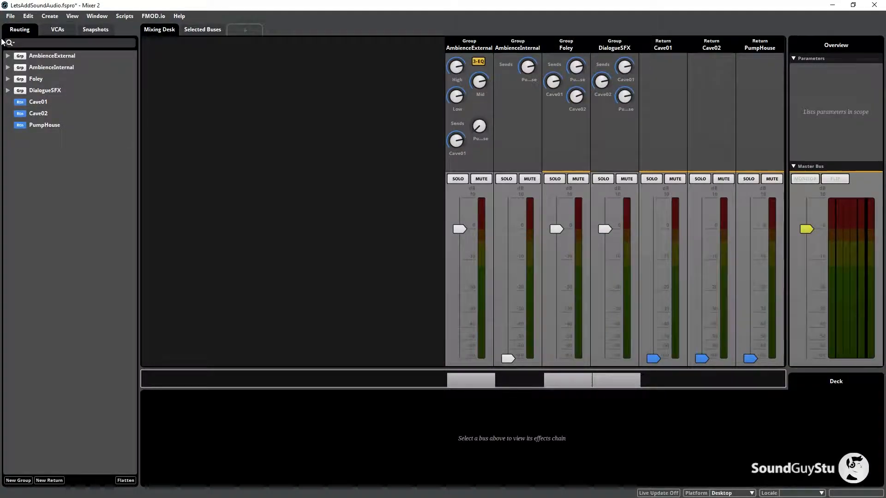
Save the project in FMOD Studio and build its banks
left_click(11, 17)
left_click(21, 70)
left_click(10, 16)
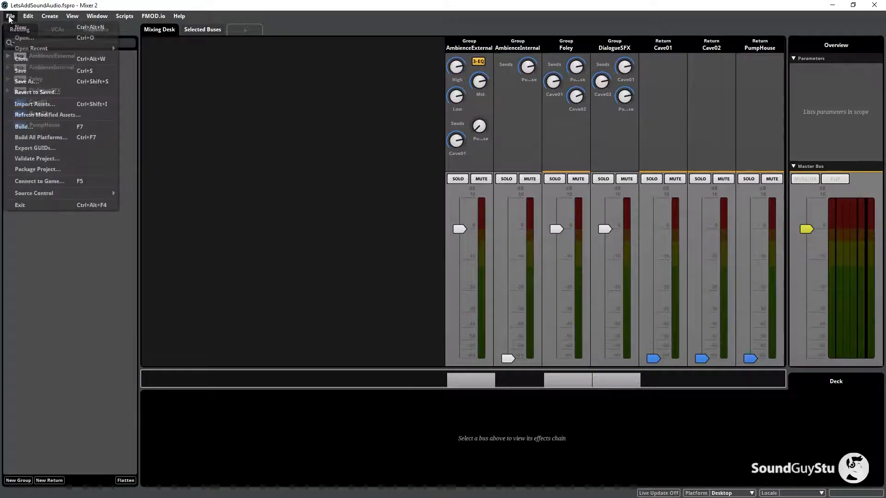
left_click(37, 126)
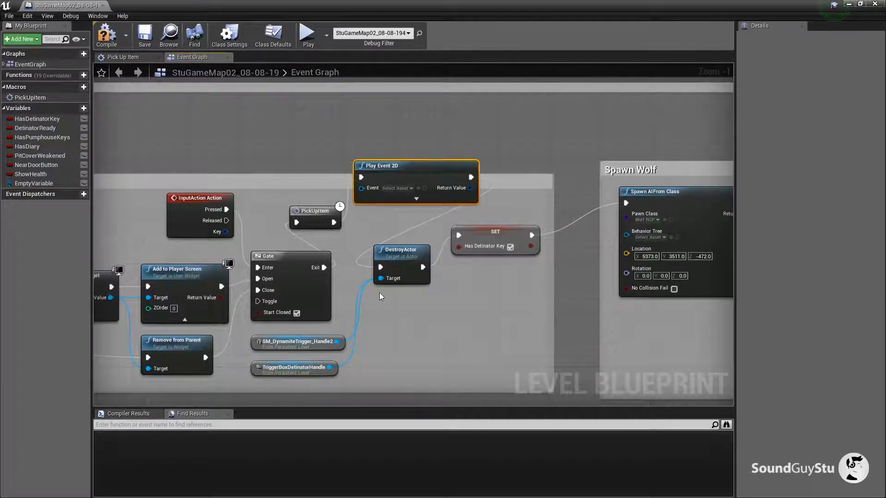
Back in Unreal Editor, assign HandlePickup as the Play Event 2D node's event, and compile and save the Level Blueprint
left_click(395, 189)
type("handle")
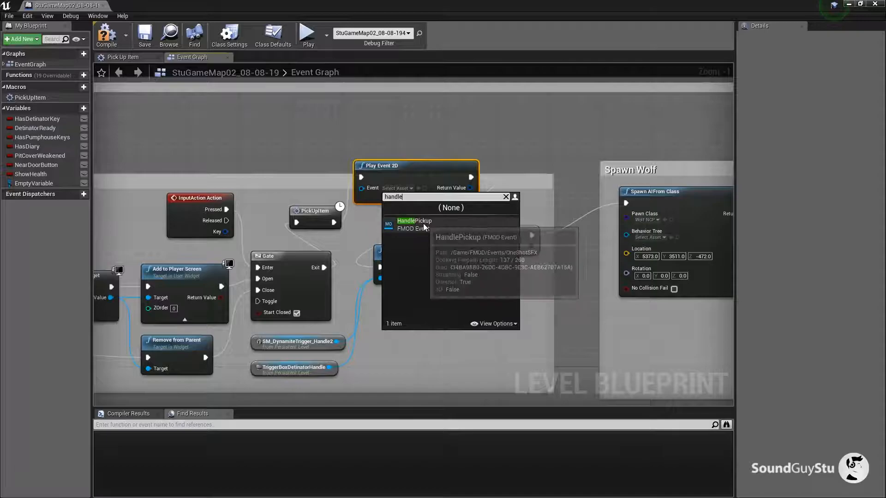
left_click(423, 223)
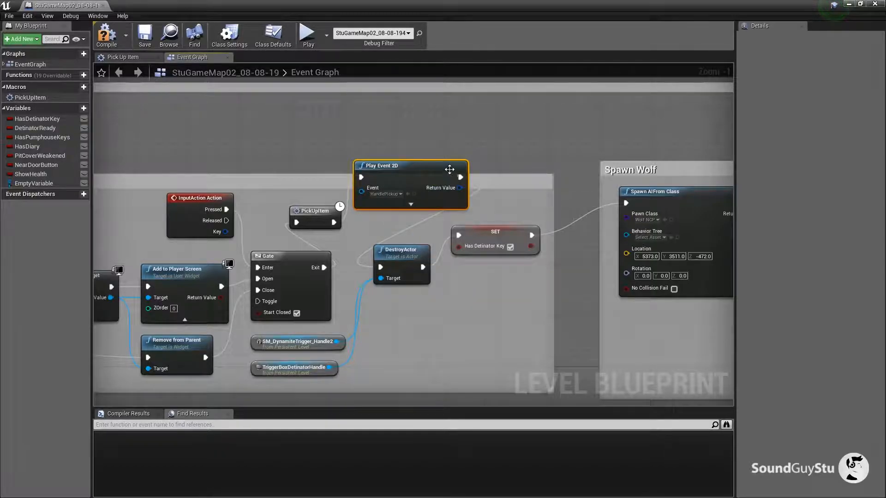
left_click(106, 36)
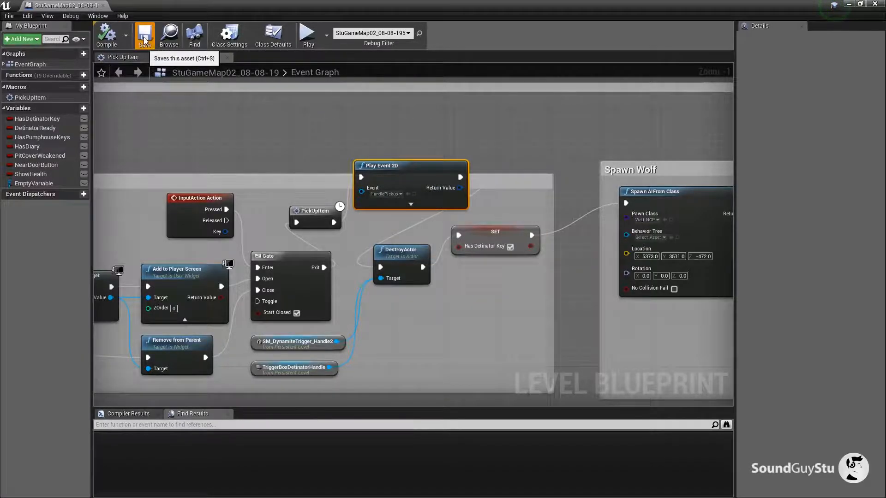
left_click(145, 37)
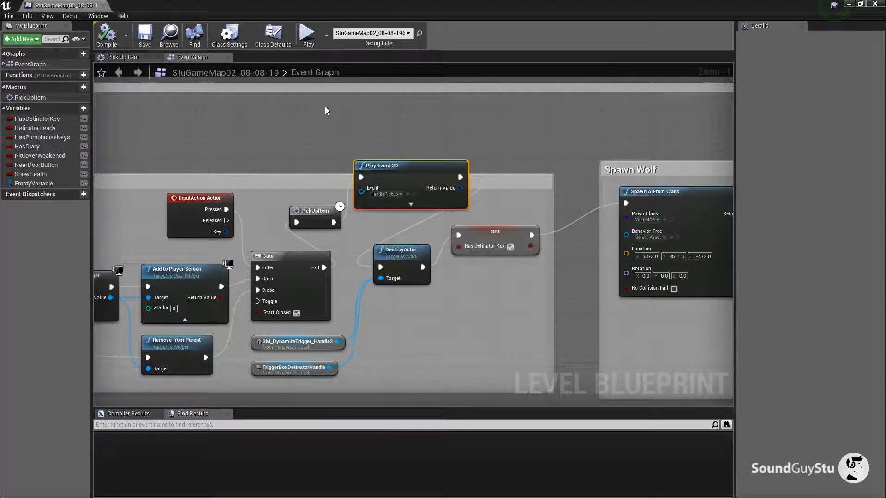
Close the Level Blueprint, play-test the handle pickup beside the red barrels in the level, and end the session
left_click(103, 7)
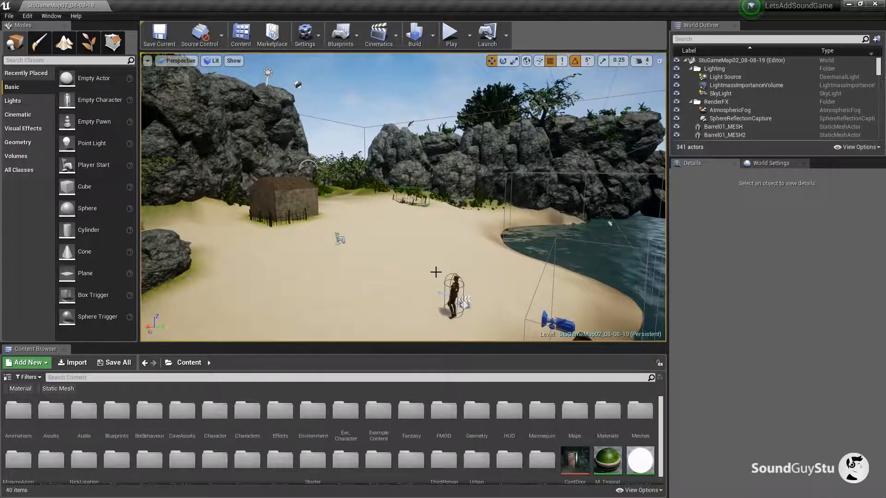
left_click(450, 37)
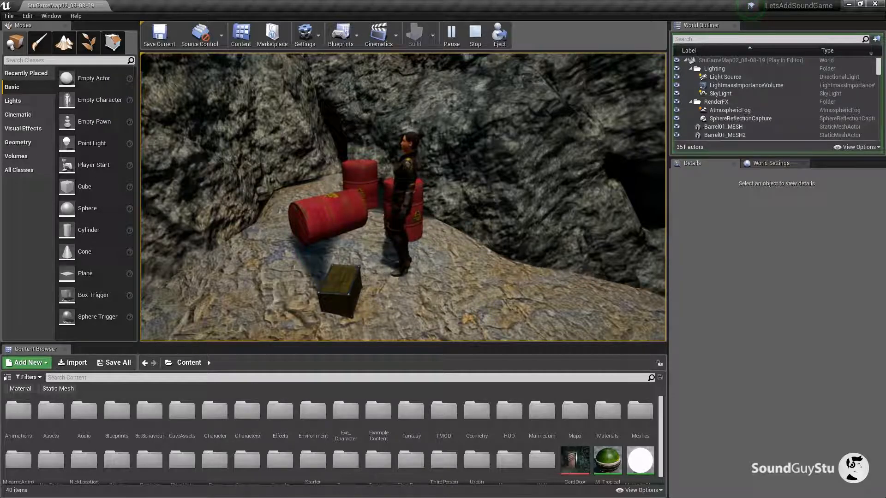
key("Escape")
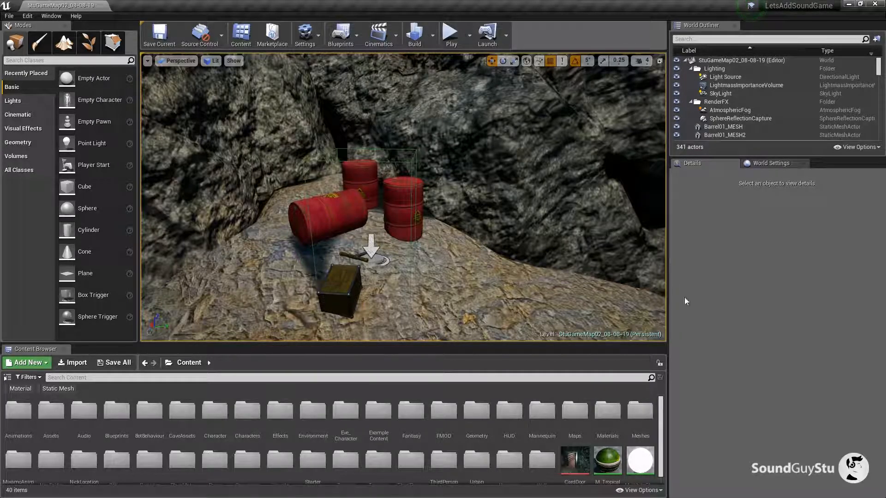
Open the PickUpItem macro in the Level Blueprint and move its Play Event 2D node above the two aligned Delay nodes
left_click(341, 36)
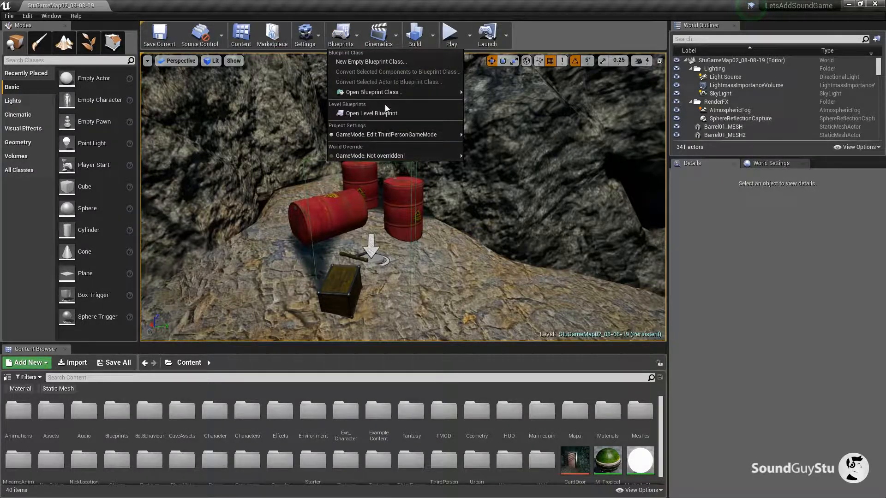
left_click(377, 116)
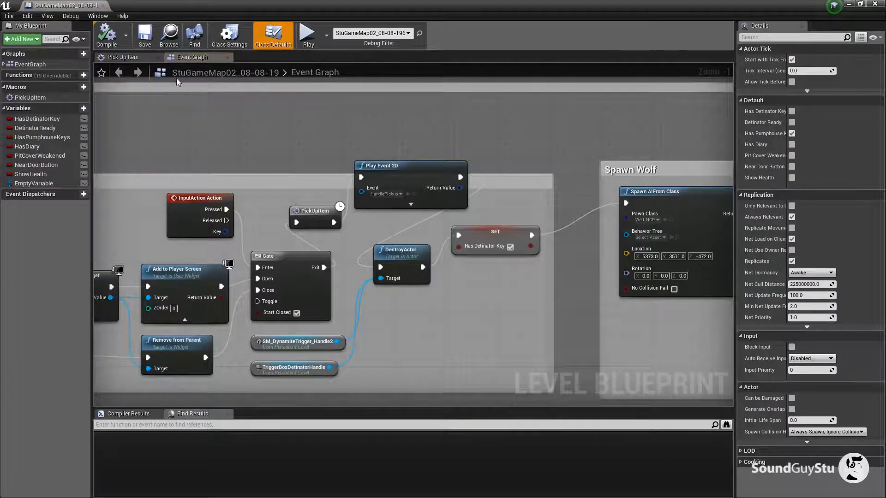
left_click(133, 58)
scroll(412, 238, "up", 4)
left_click_drag(407, 224, 285, 228)
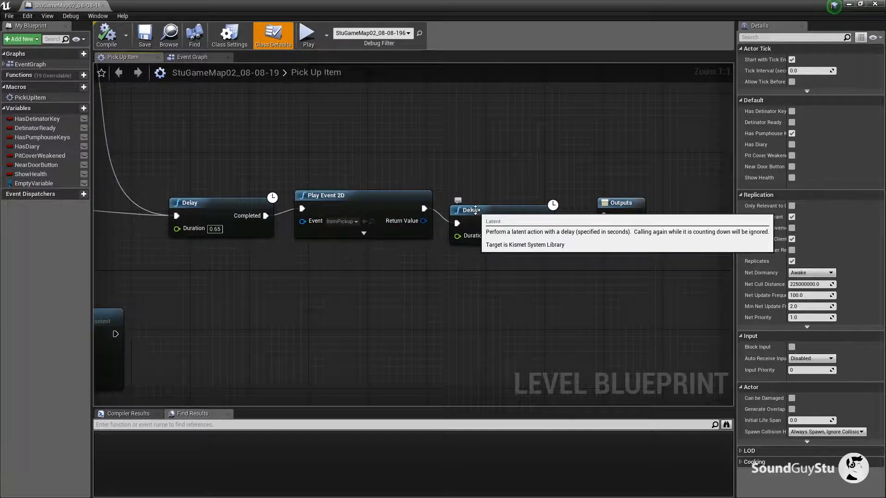
left_click_drag(357, 193, 357, 121)
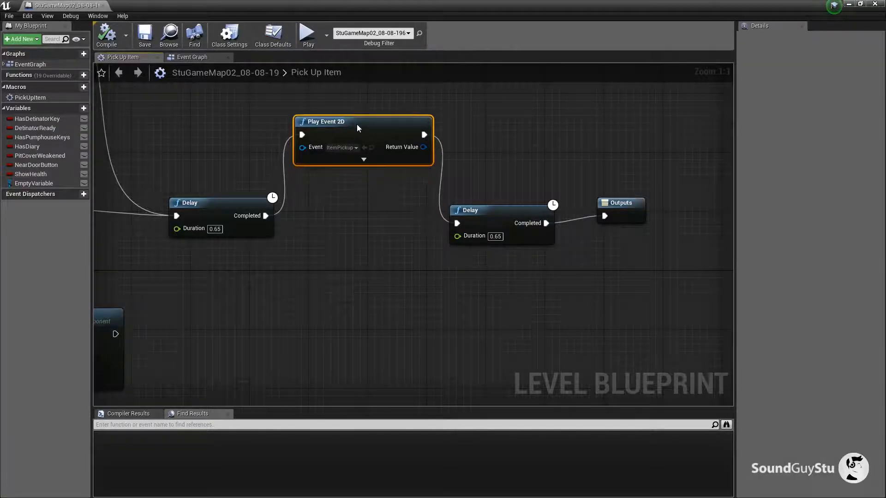
left_click_drag(489, 211, 490, 203)
Add a second output of type Exec named SoundOut to the PickUpItem macro
left_click(626, 204)
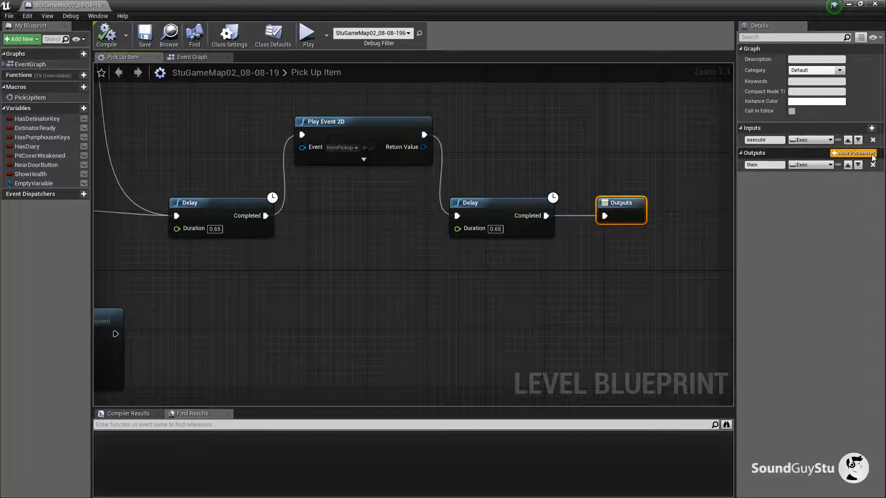
left_click(854, 153)
left_click(811, 177)
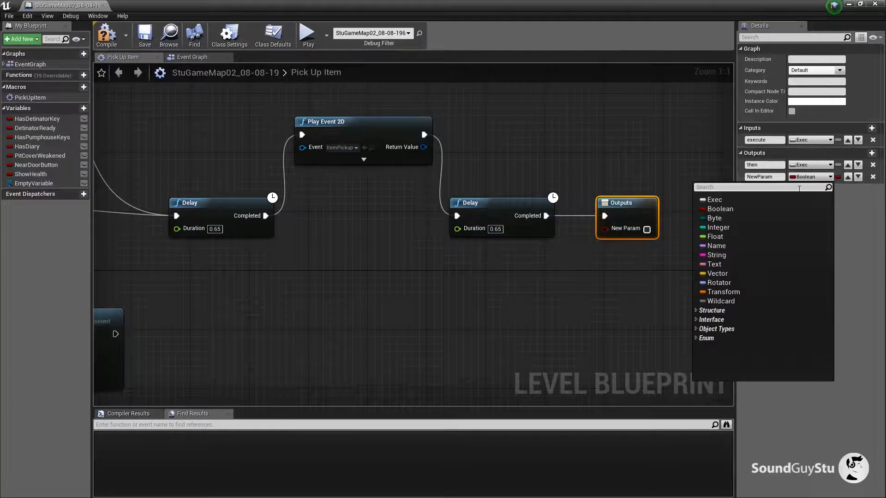
left_click(729, 198)
left_click(764, 177)
type("SoundOut")
key("Return")
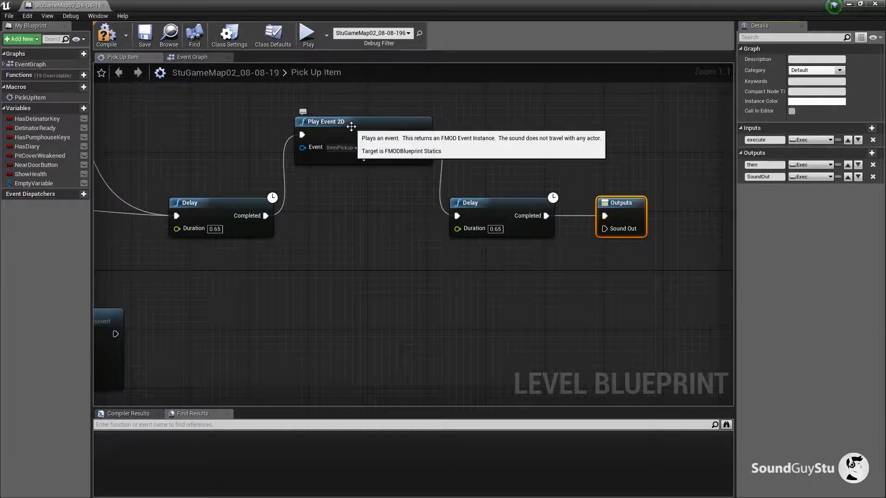
Reposition the Play Event 2D node between the Delay nodes and add a Sequence node after it
left_click_drag(348, 125, 348, 118)
left_click_drag(369, 211, 352, 236)
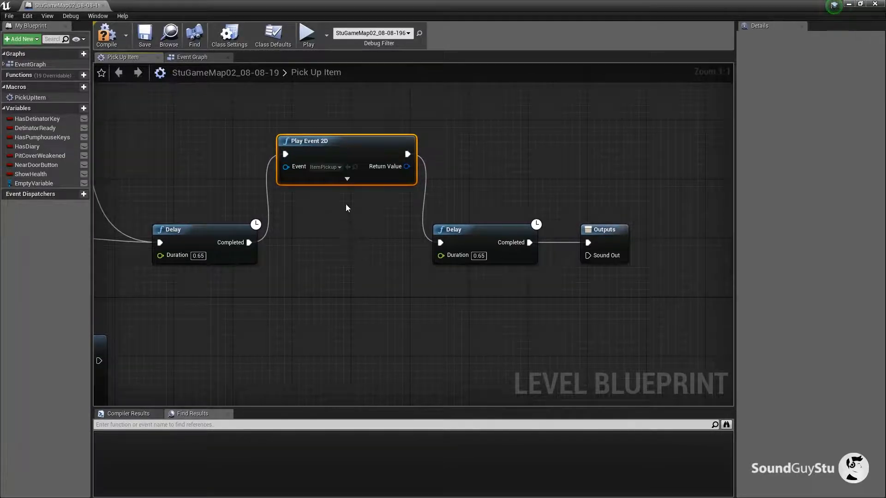
left_click_drag(339, 142, 331, 141)
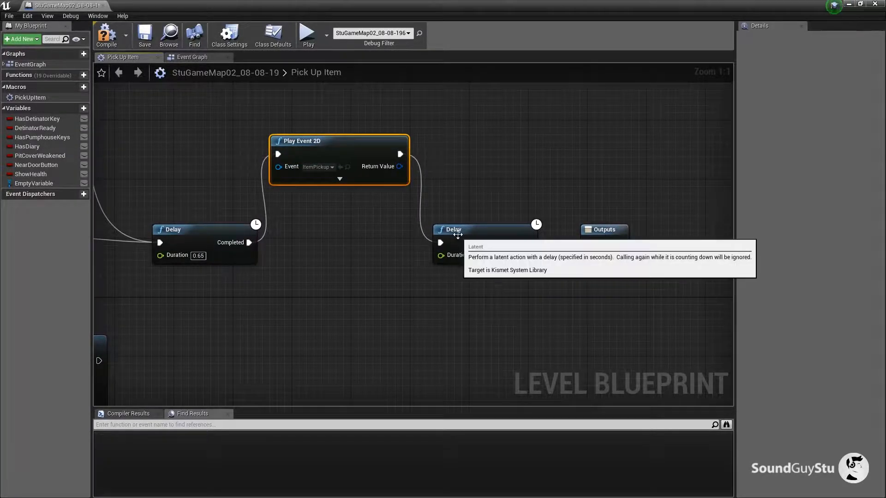
left_click_drag(376, 274, 322, 259)
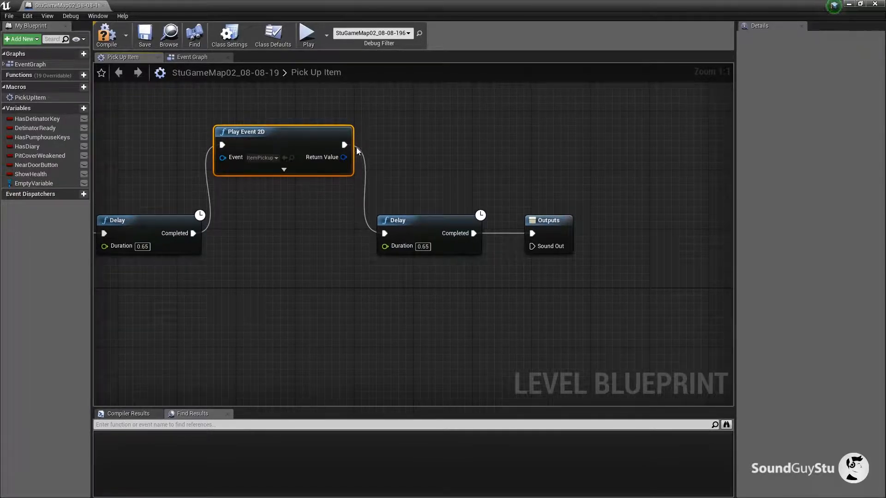
right_click(386, 131)
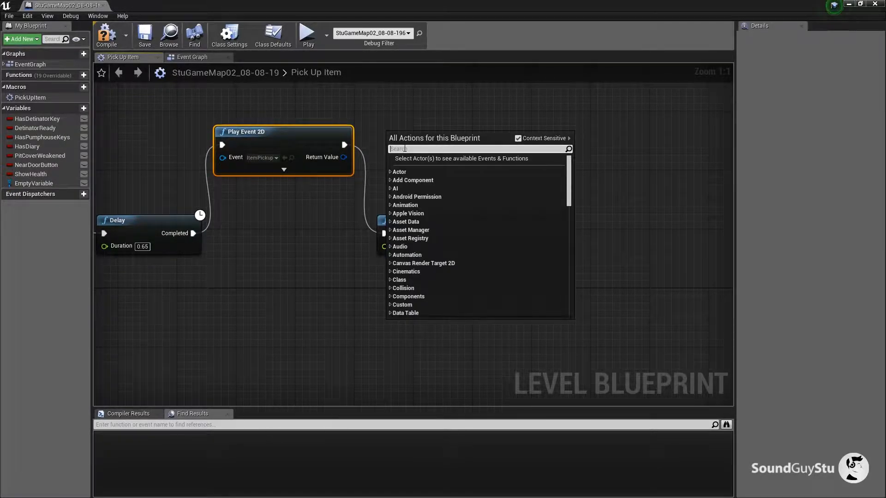
type("seq")
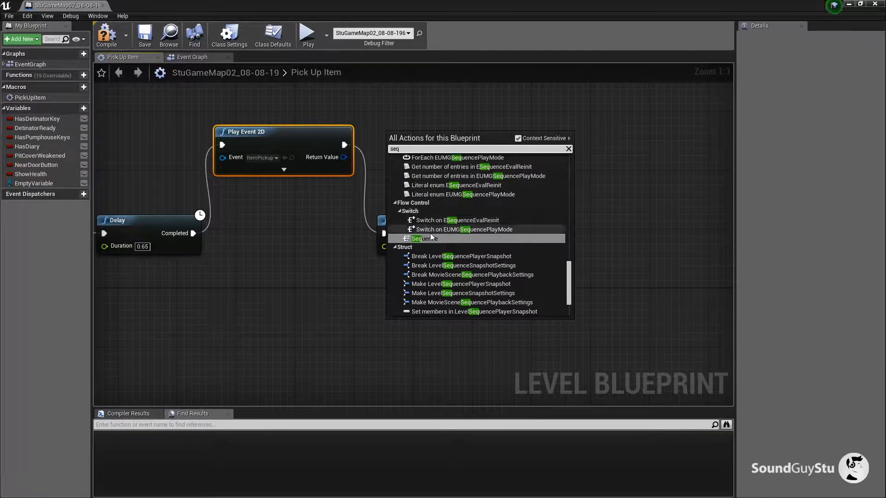
left_click(430, 239)
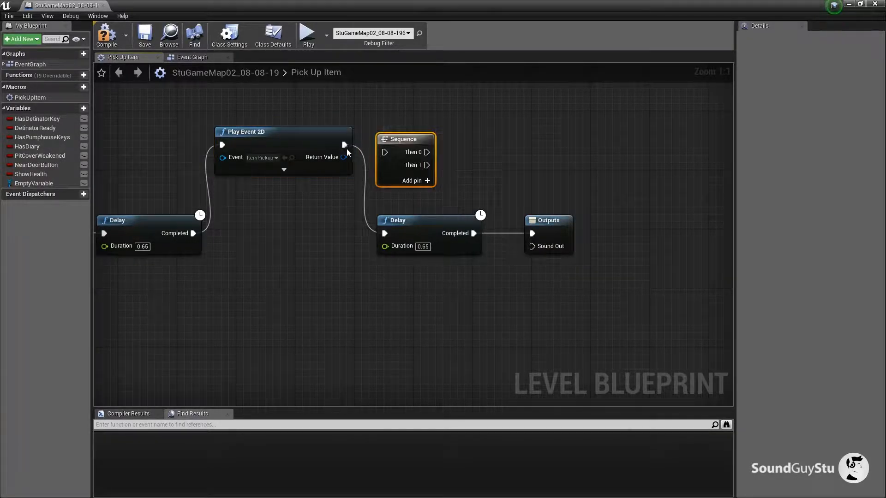
Wire Play Event 2D into the Sequence, Then 0 into the second Delay and Then 1 into Sound Out, and save and close the blueprint
left_click_drag(345, 146, 383, 132)
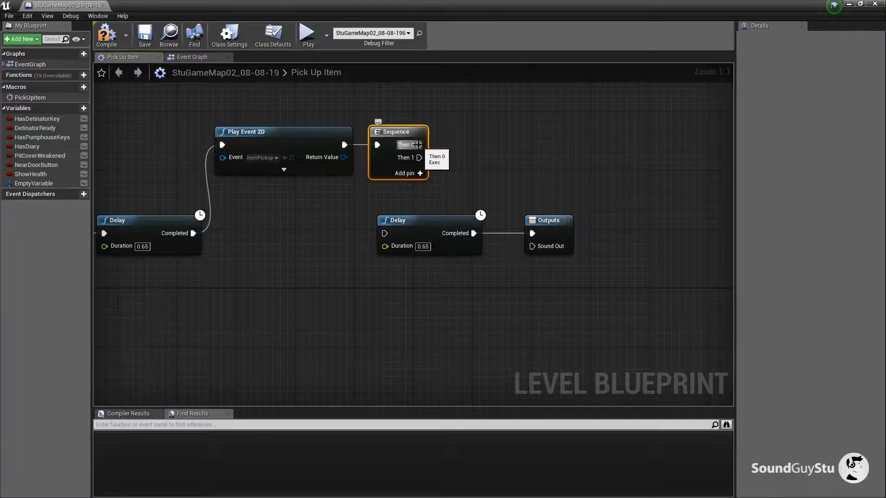
left_click_drag(417, 144, 385, 233)
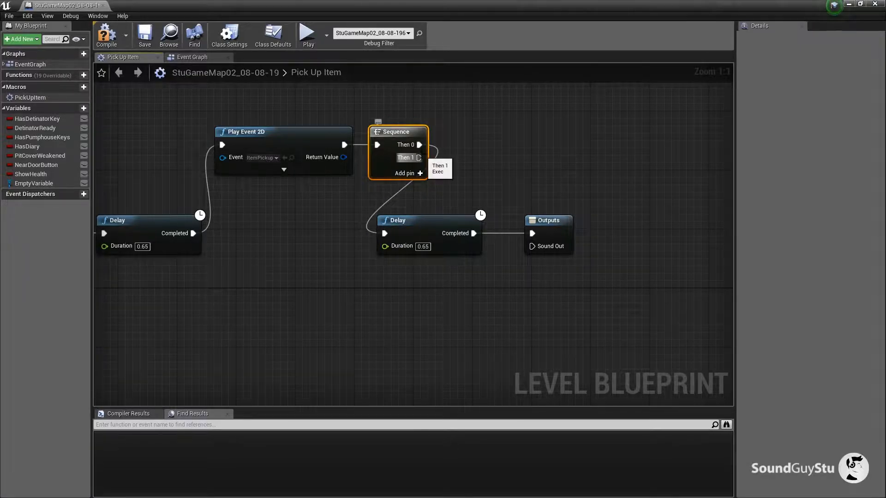
left_click_drag(419, 157, 532, 246)
left_click_drag(352, 286, 442, 305)
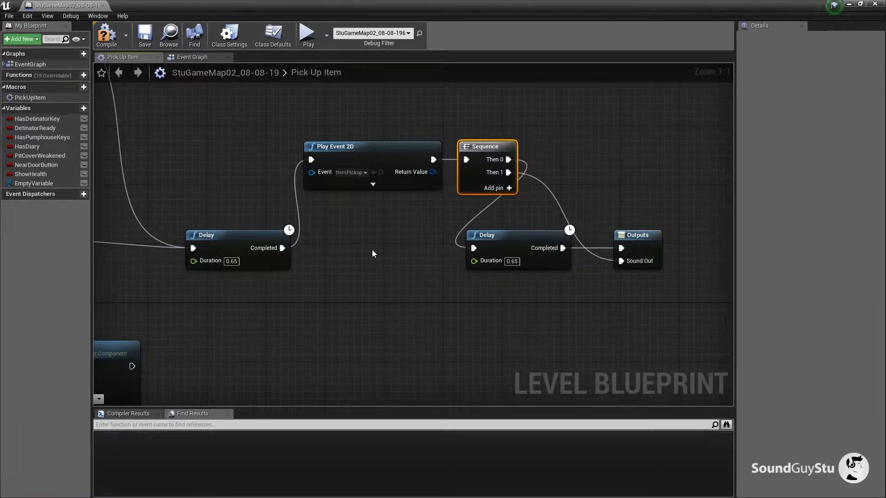
scroll(210, 111, "down", 2)
left_click_drag(214, 118, 267, 173)
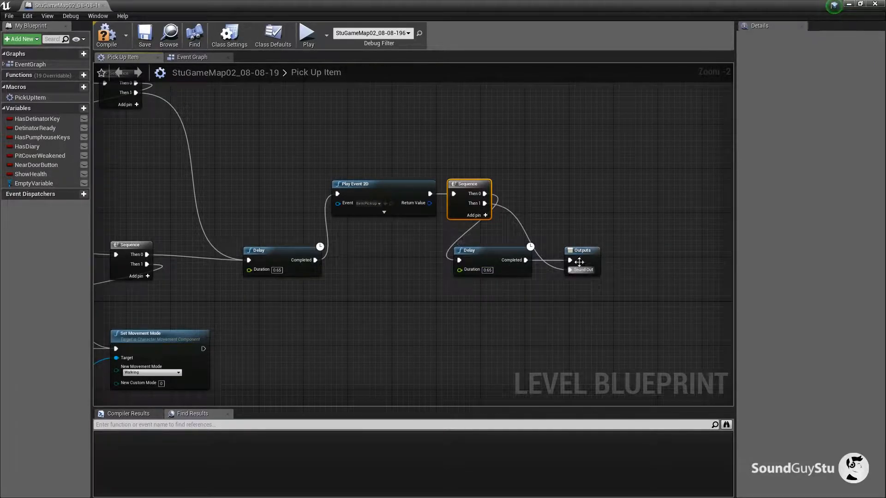
left_click(146, 39)
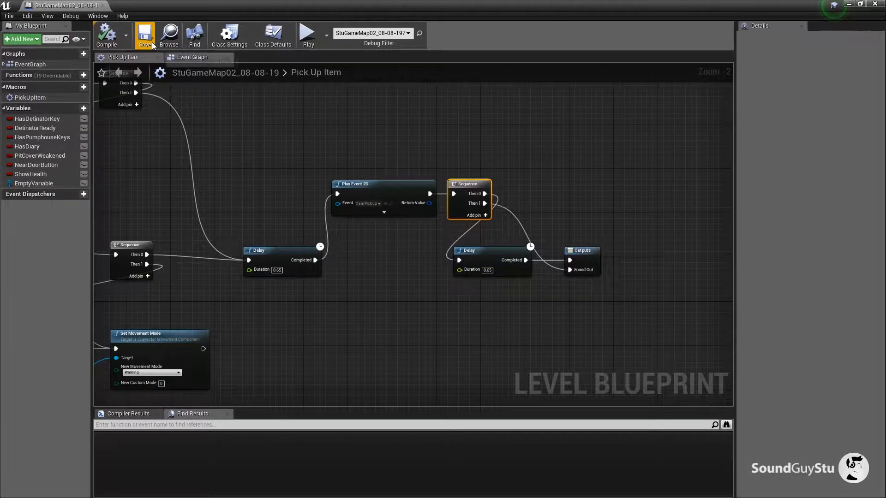
left_click(104, 5)
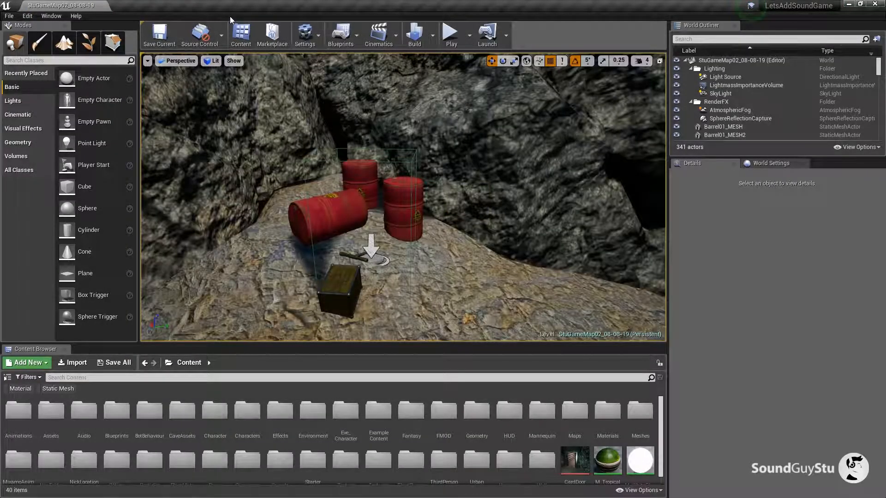
In the Level Blueprint's Event Graph, wire PickUpItem's main output directly to DestroyActor and its Sound Out to the HandlePickup Play Event 2D node
left_click(339, 36)
left_click(359, 113)
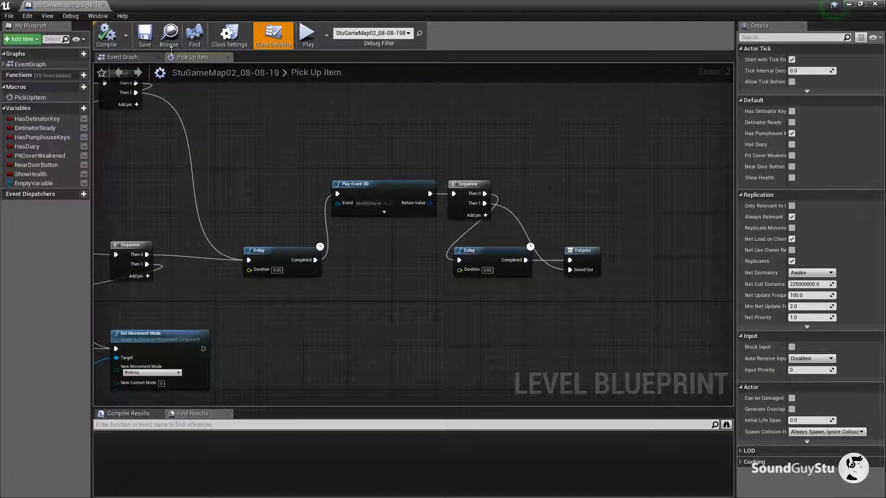
left_click(136, 57)
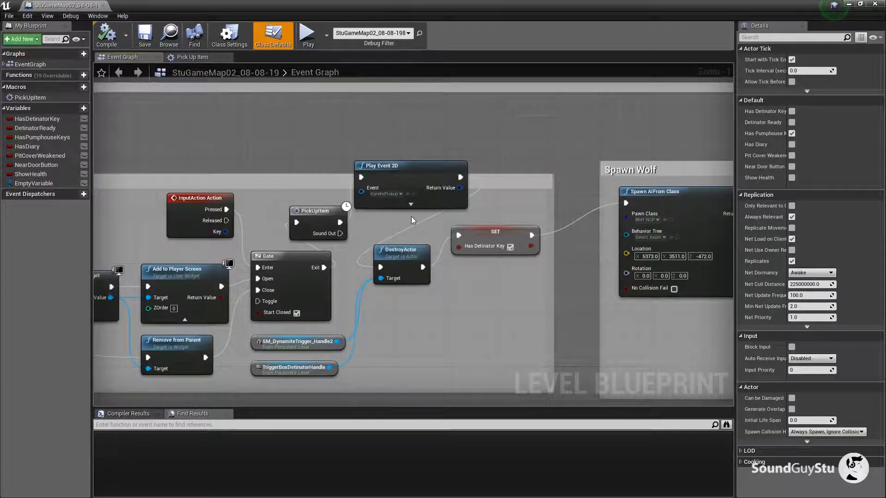
left_click_drag(317, 211, 304, 199)
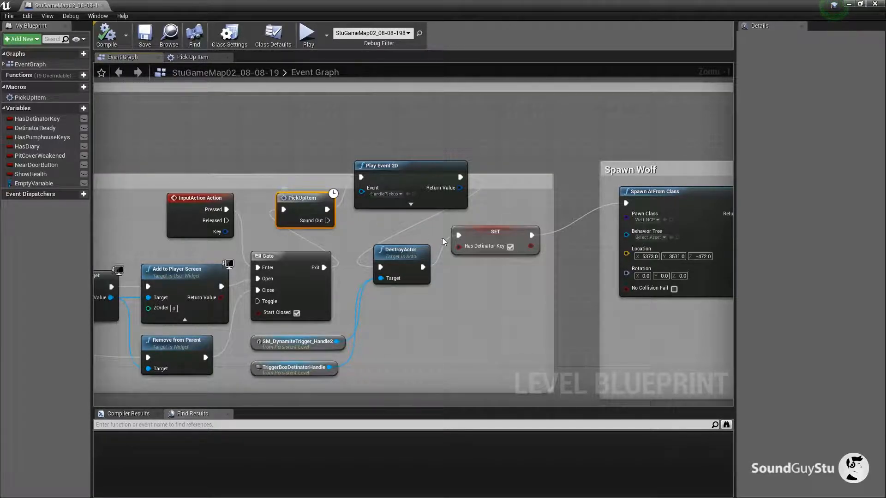
left_click_drag(483, 312, 517, 307)
left_click_drag(362, 205, 415, 262)
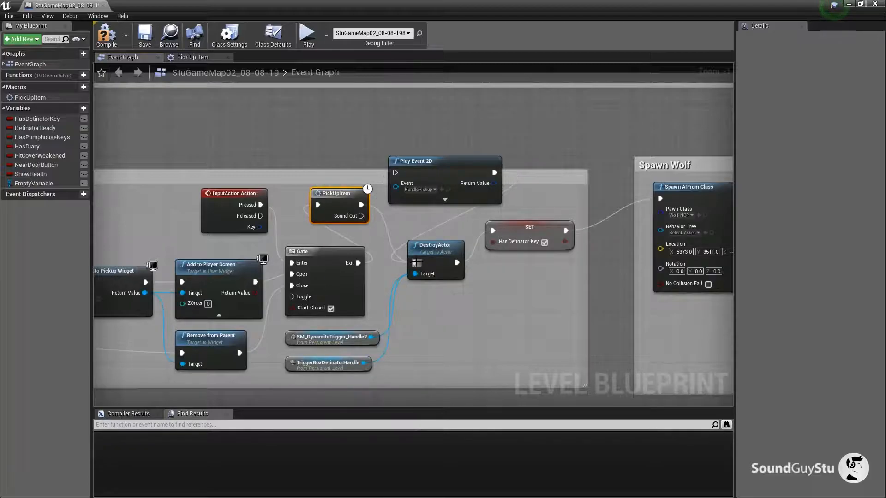
left_click_drag(361, 215, 395, 172)
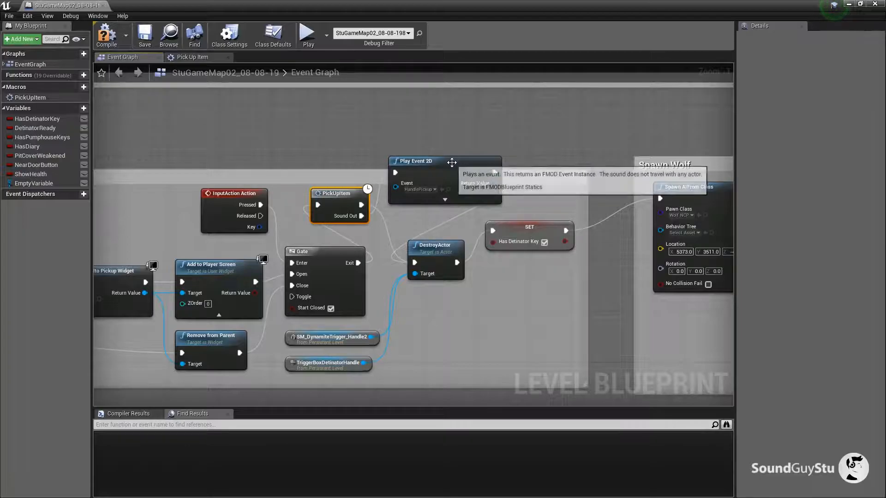
Disconnect the HandlePickup Play Event 2D node's output, move the node clear of the others, and compile and close the Level Blueprint
left_click_drag(452, 162, 449, 150)
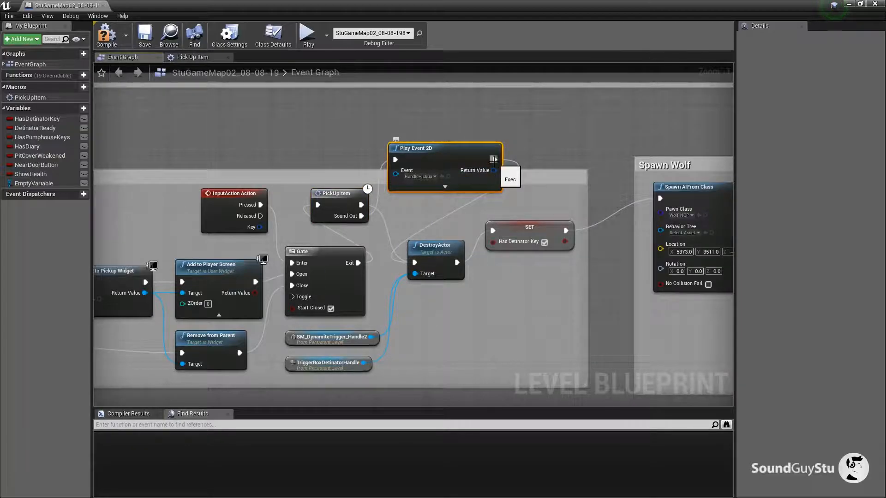
left_click(493, 160, "alt")
left_click_drag(451, 151, 466, 159)
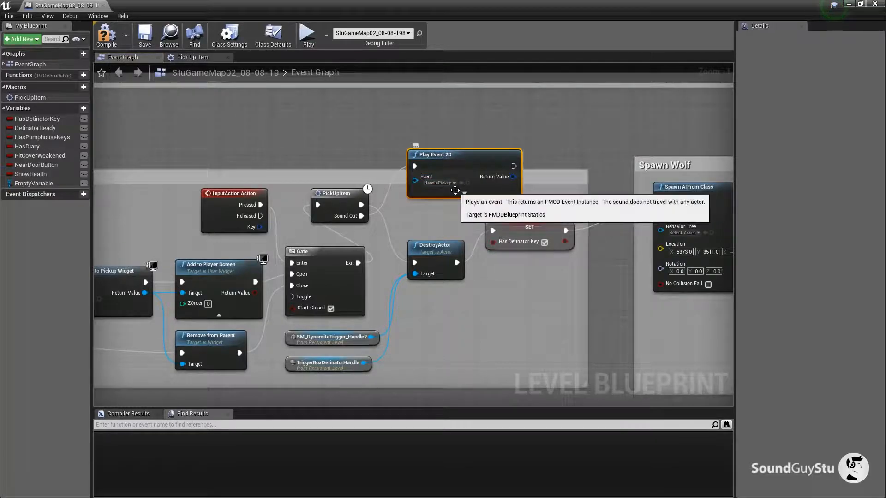
left_click(106, 35)
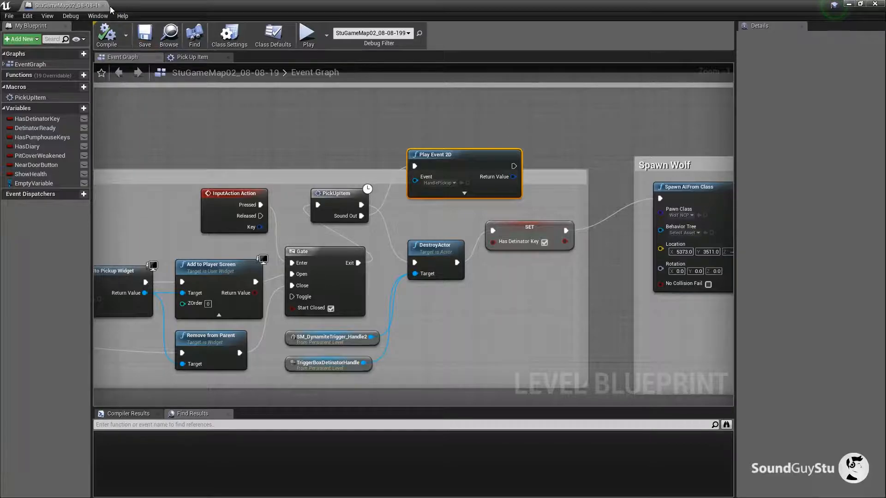
left_click(105, 5)
Play-test picking up the handle beside the red barrels with the new sound wiring, and end the session
left_click(446, 43)
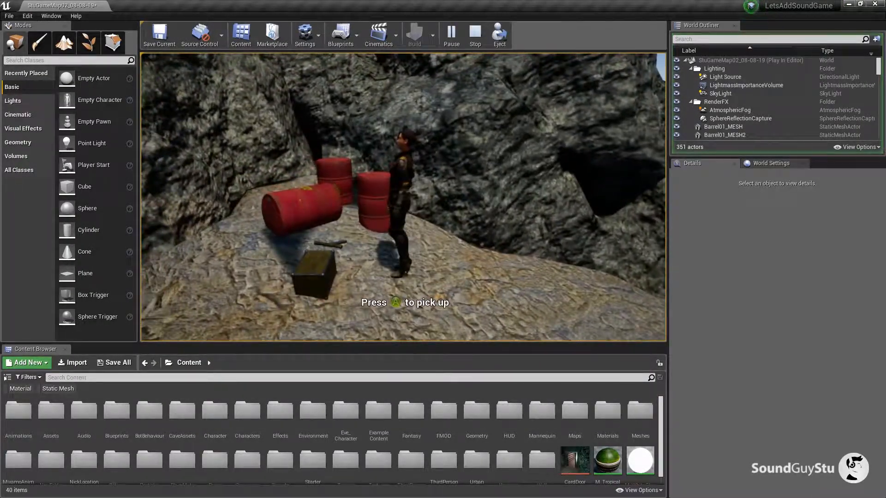
key("a")
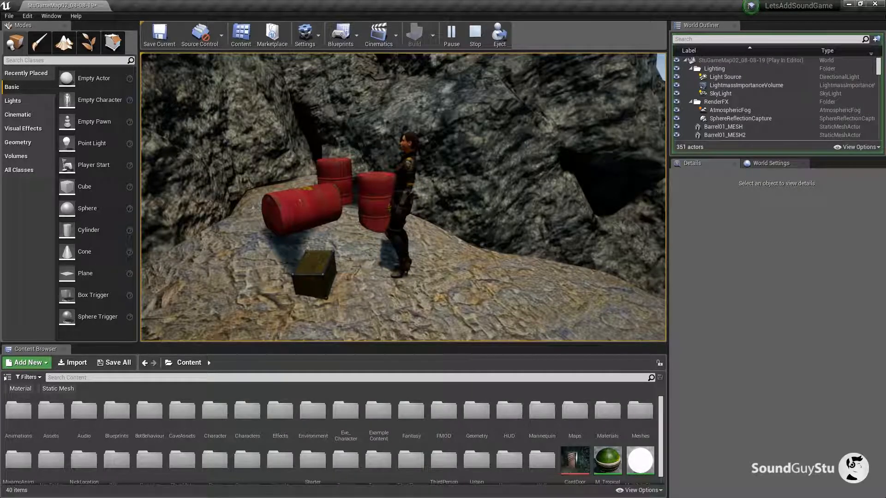
key("Escape")
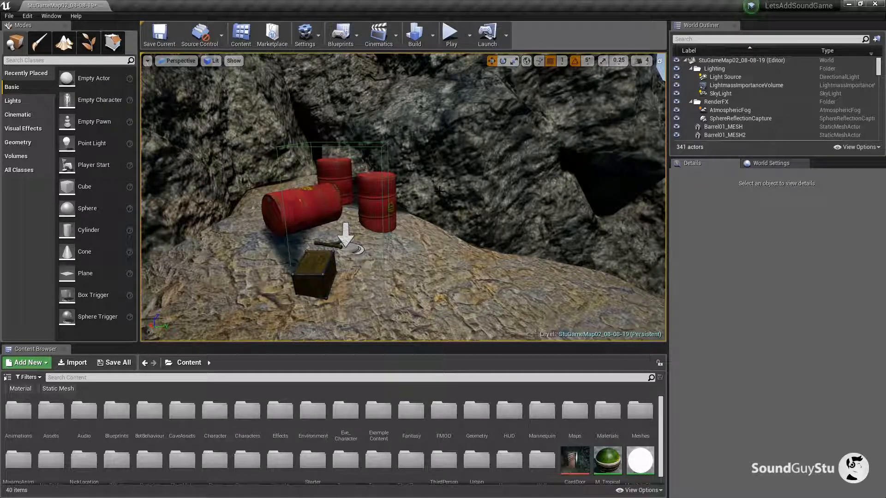
Play-test from the beach beside the boat, picking up the diary and opening it to read
left_click(439, 190)
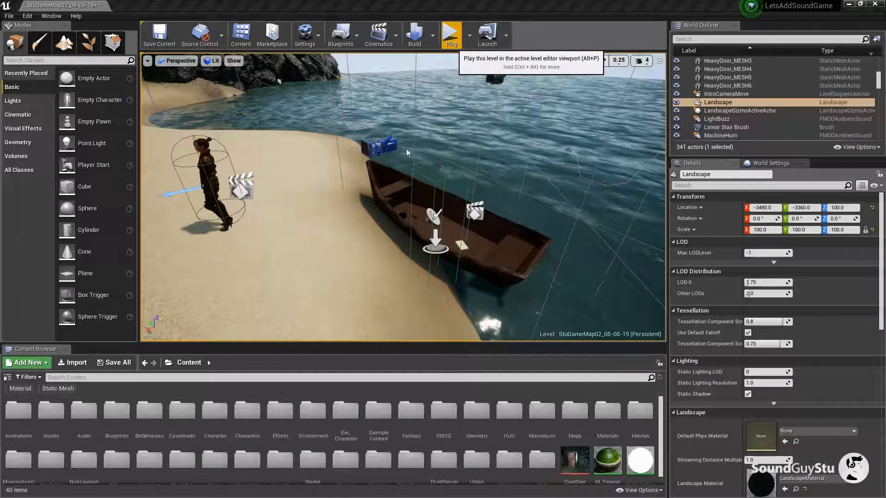
left_click(453, 42)
key("w")
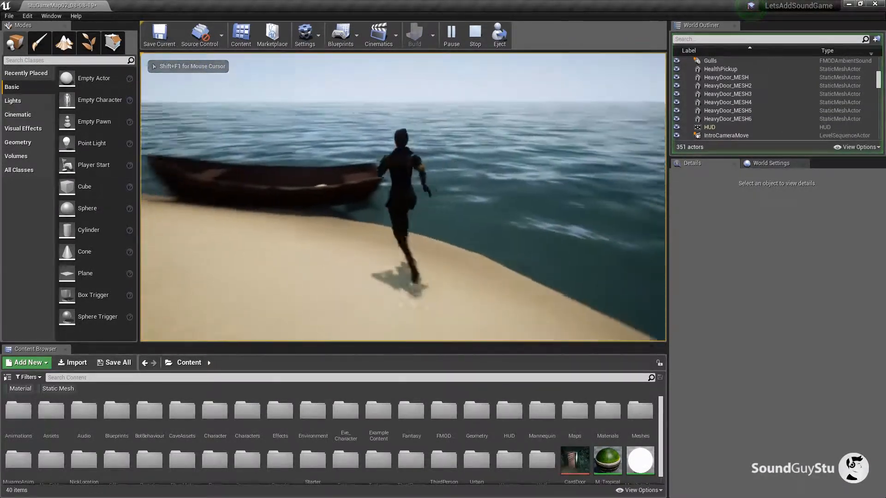
key("d")
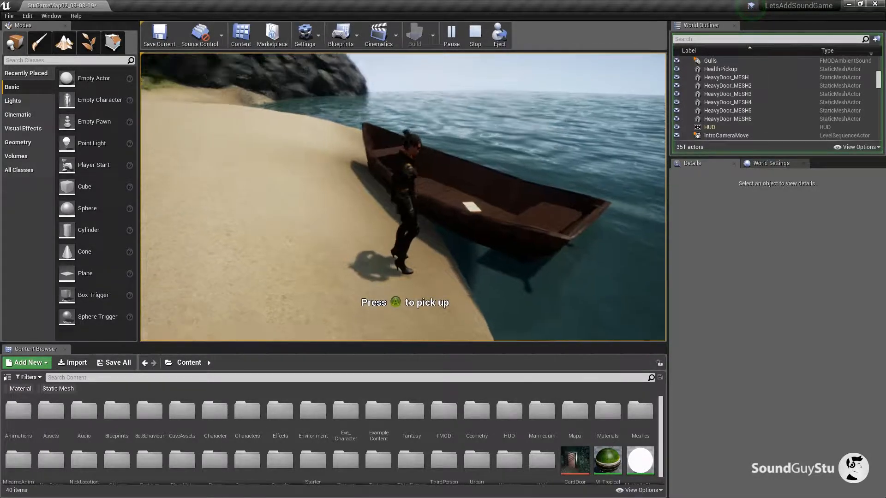
key("e")
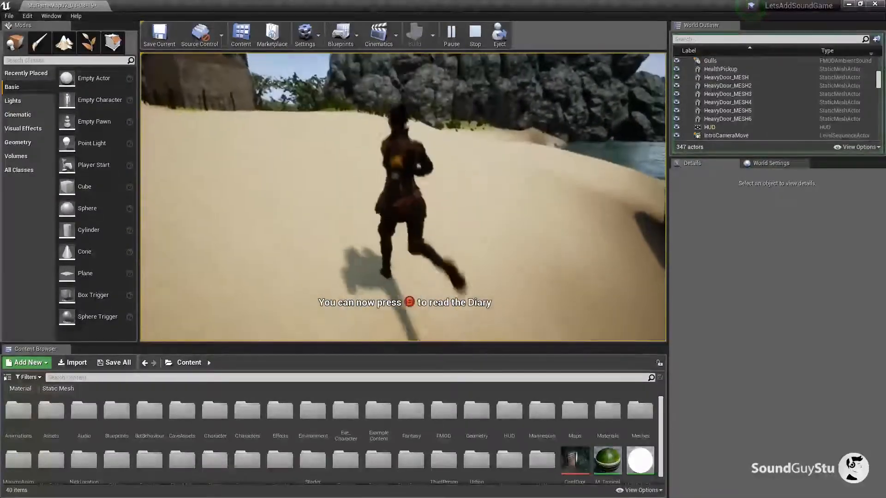
key("b")
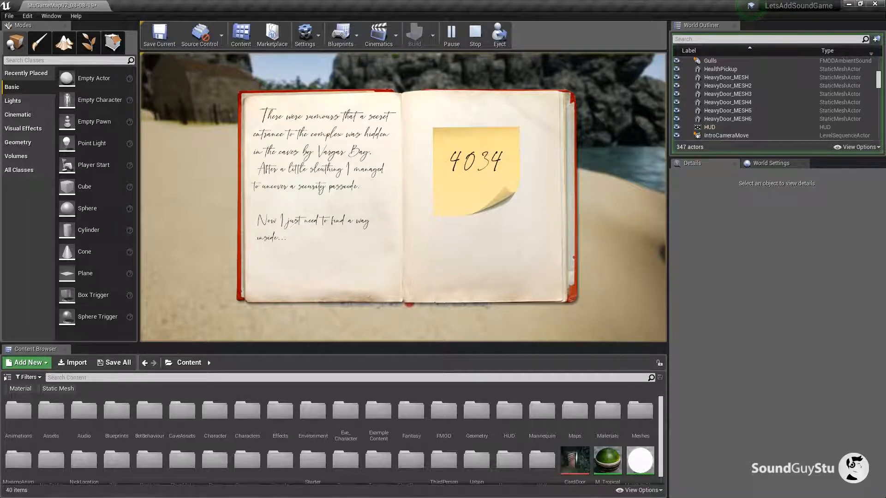
End the play session and switch to FMOD Studio's Event Editor window
key("Escape")
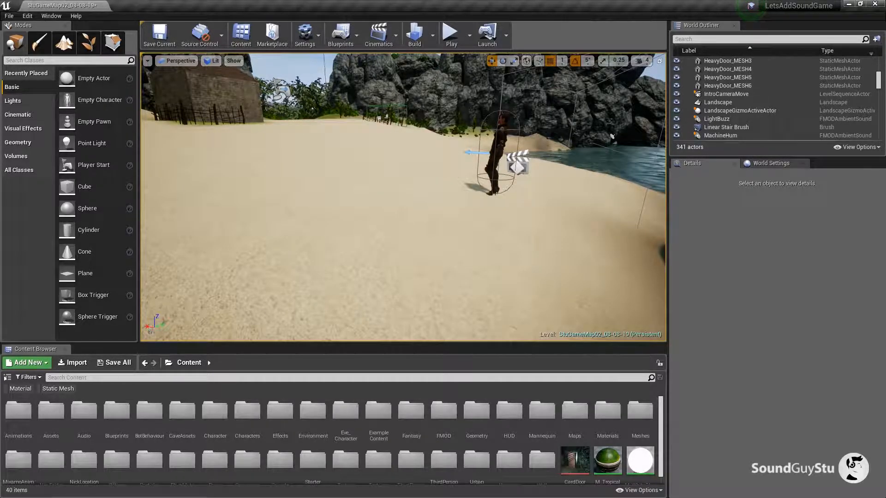
key("alt+Tab")
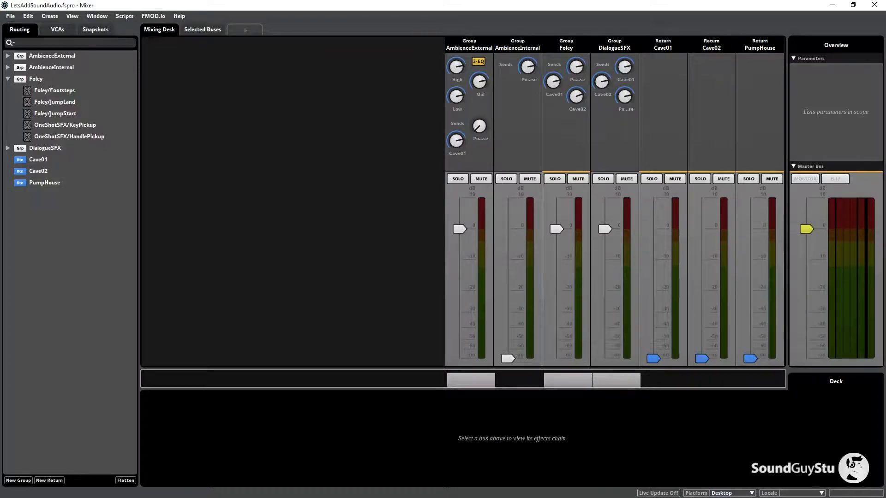
key("alt+Tab")
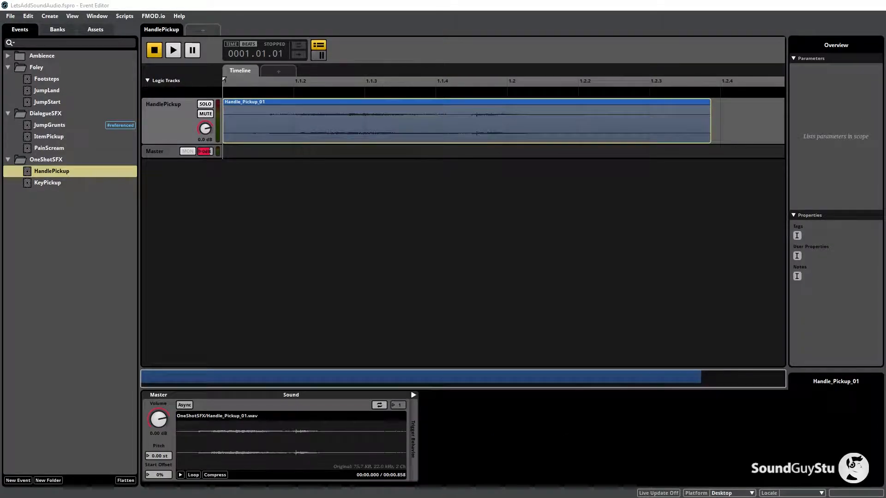
key("alt+Tab")
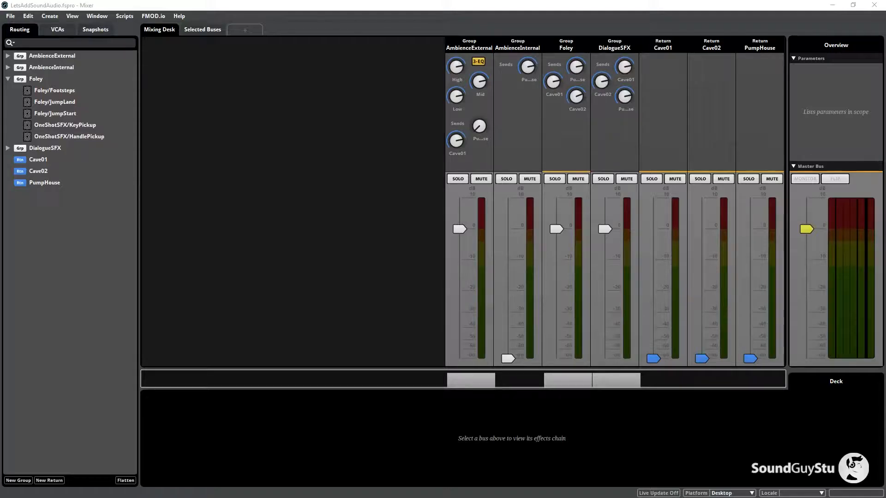
key("alt+Tab")
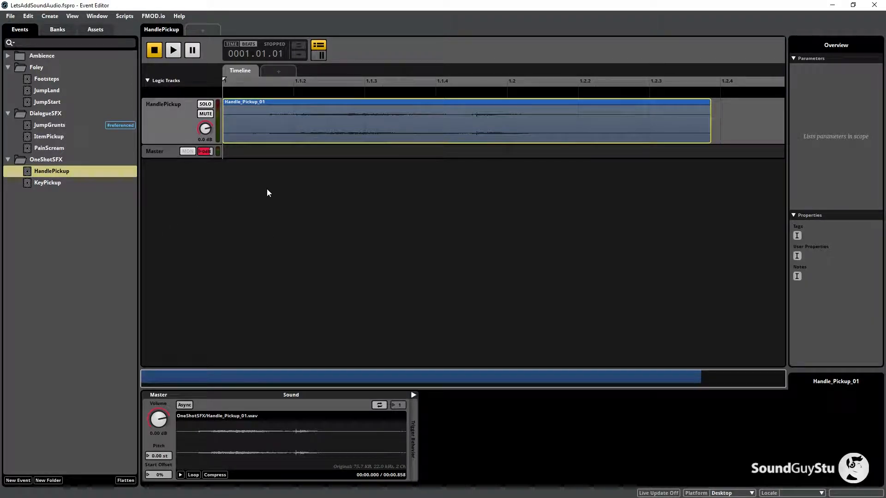
Collapse the OneShotSFX, DialogueSFX and Foley event folders and add a new top-level event folder named DialogueVO
left_click(14, 202)
left_click(7, 161)
left_click(8, 114)
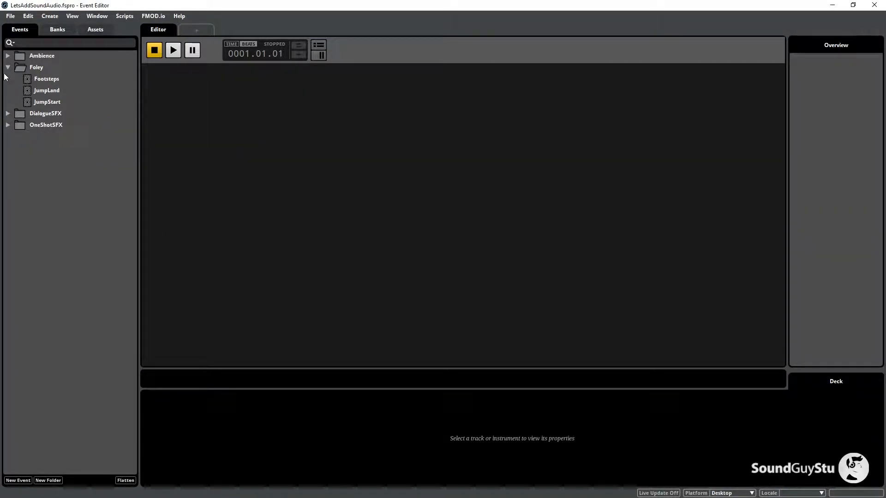
left_click(9, 67)
right_click(35, 141)
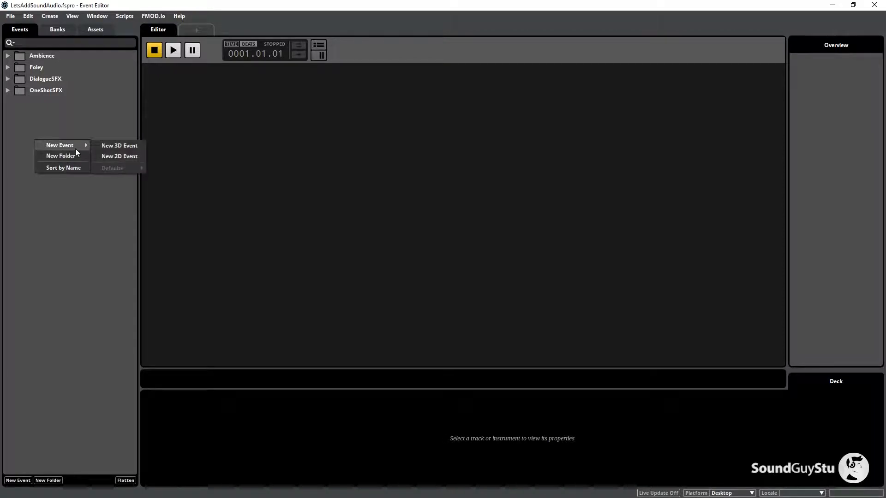
left_click(64, 156)
type("Dialogue")
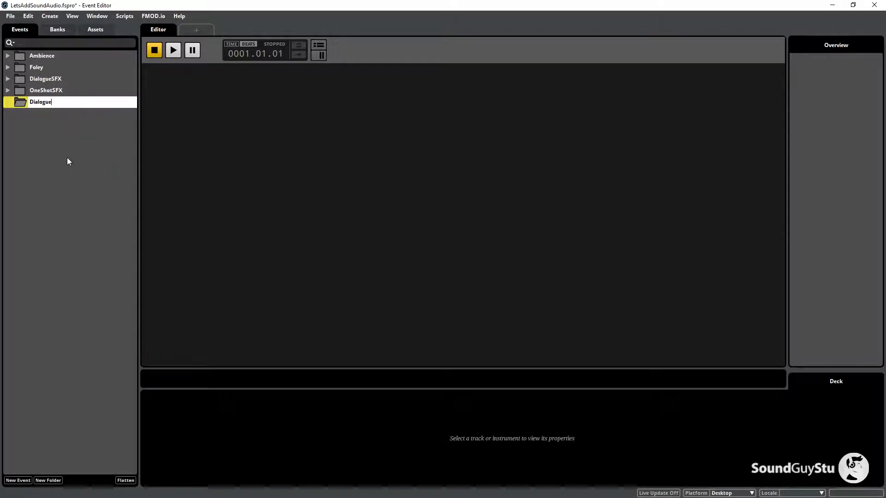
type("VO")
key("Return")
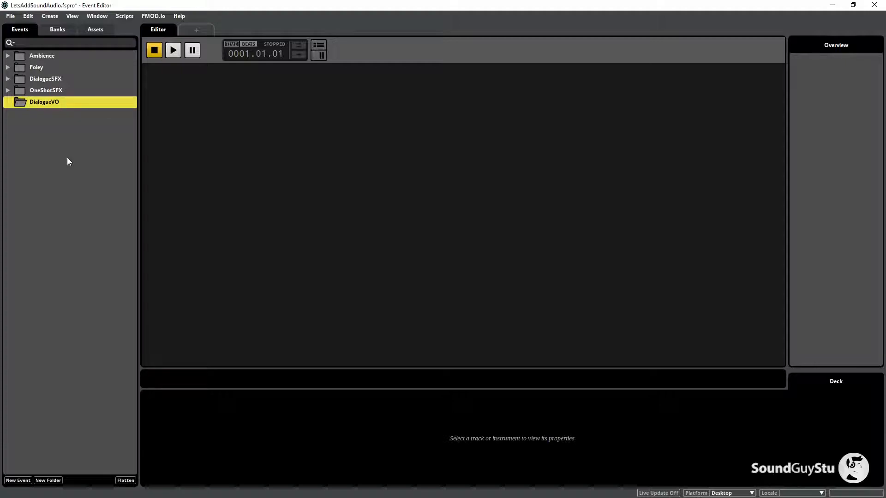
Create a new bank named DialogueVO
left_click(56, 33)
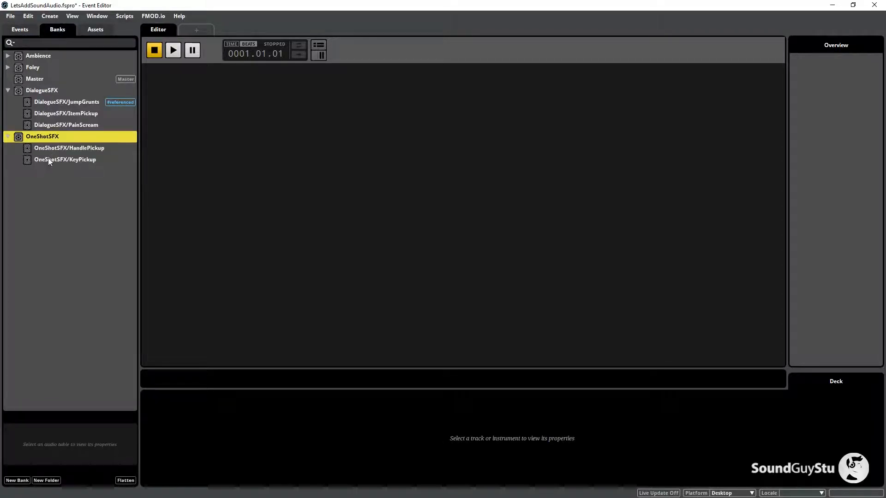
right_click(45, 190)
left_click(66, 194)
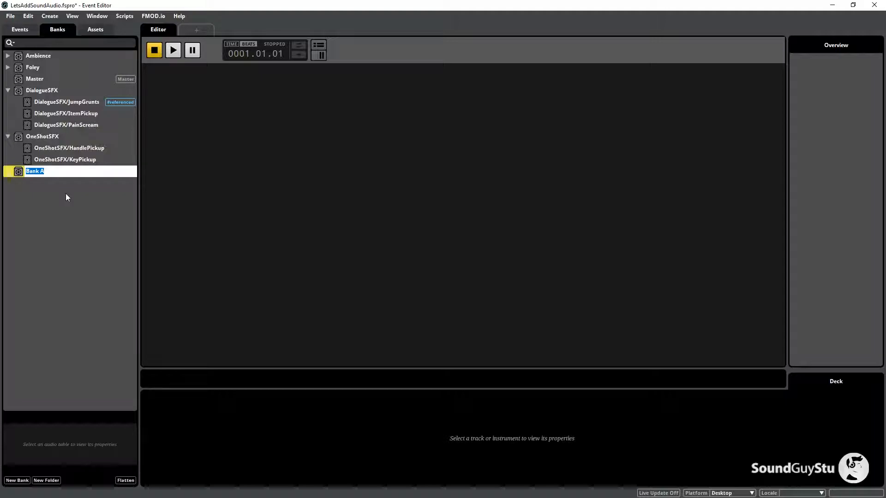
type("DialogueVO")
key("Return")
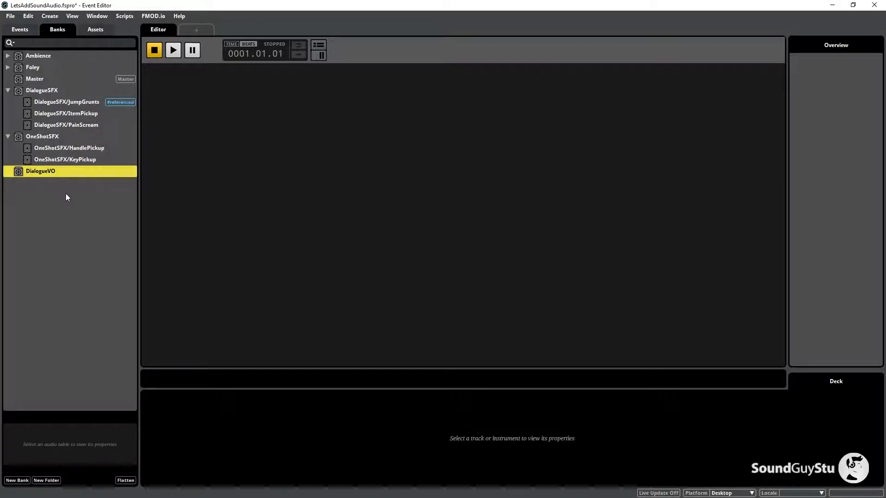
Return to the event list, open the Audio Bin clear of the event browser, and add an asset folder named DialogueVO
left_click(20, 29)
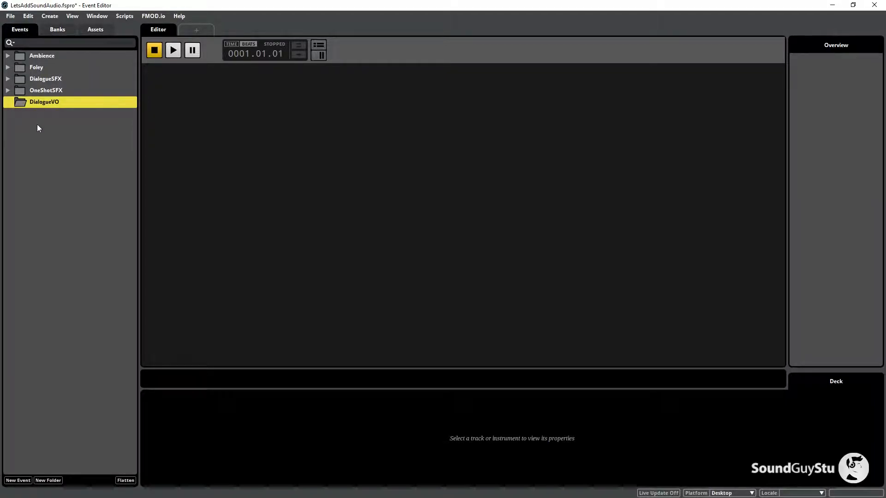
left_click(44, 102)
left_click(90, 16)
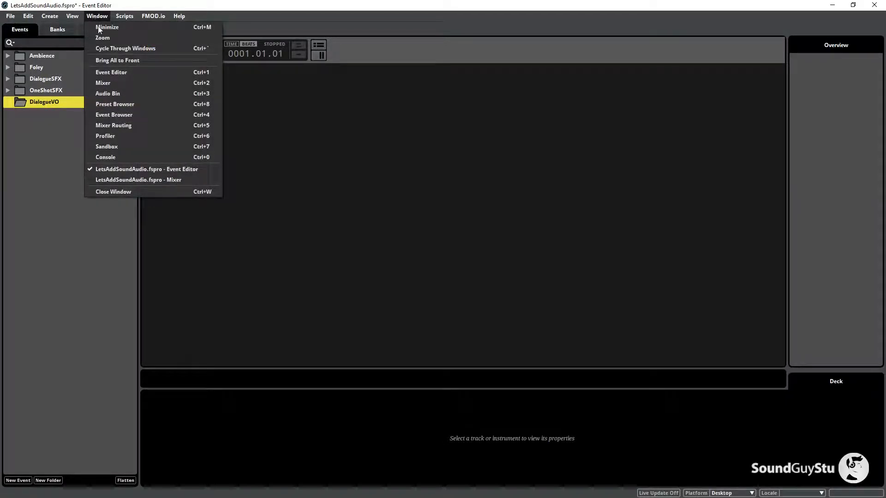
left_click(111, 95)
left_click_drag(473, 76, 646, 52)
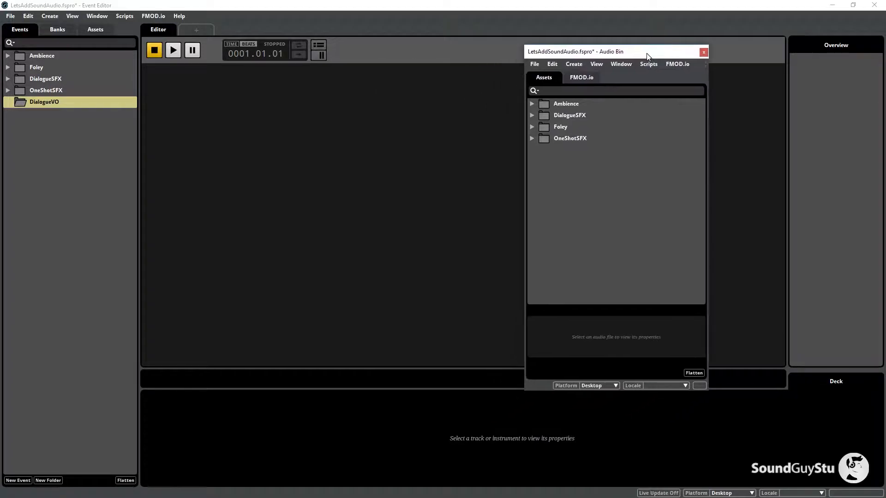
right_click(552, 173)
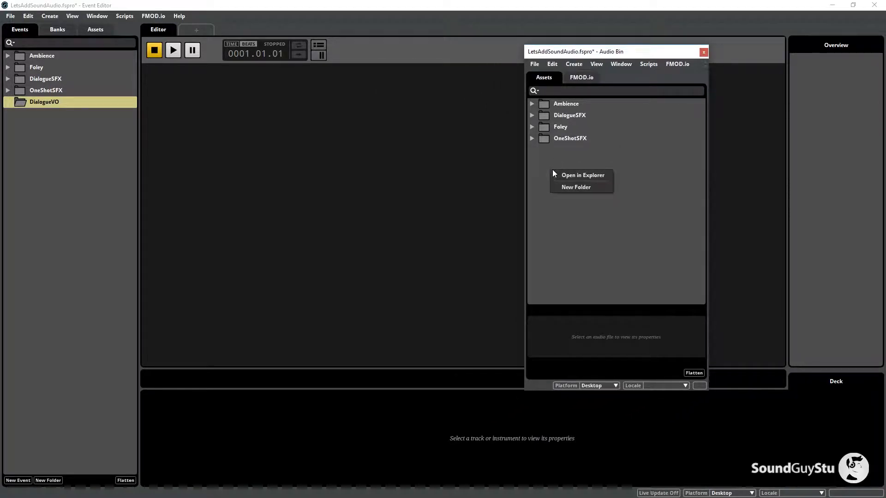
left_click(575, 186)
type("Dial")
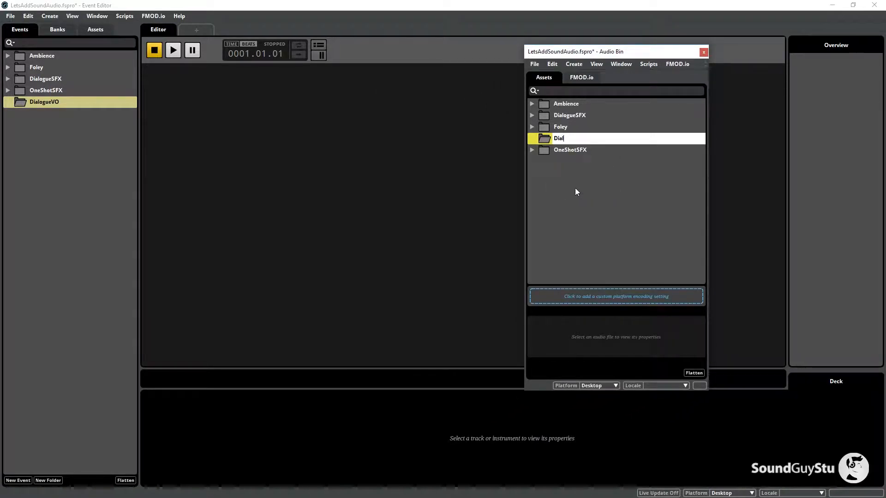
type("ogueVO")
key("Return")
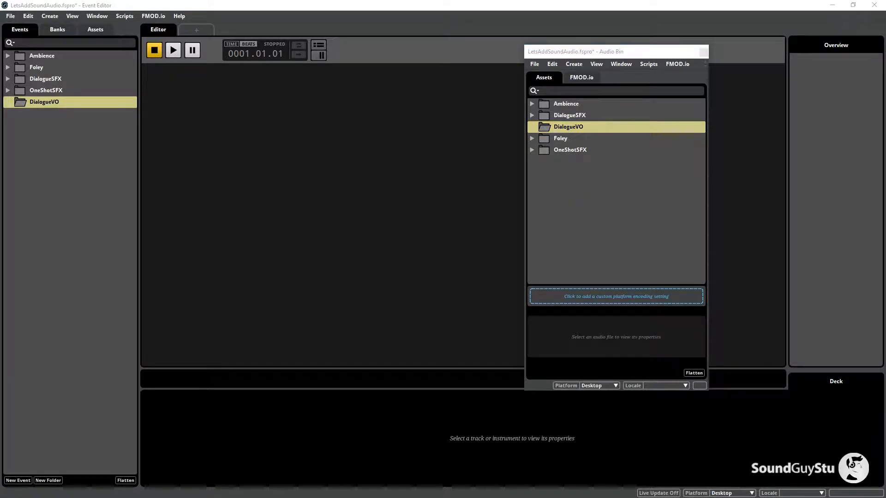
Import DiaryPage_01 from the EveDialogueLAS folder into the Audio Bin's DialogueVO folder and minimize the file browser
left_click_drag(1, 277, 334, 91)
double_click(245, 144)
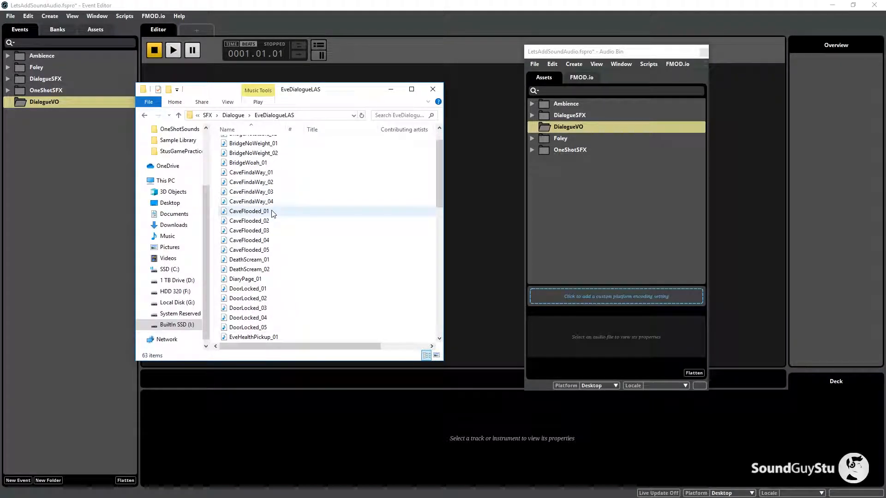
left_click(253, 280)
left_click_drag(457, 241, 576, 130)
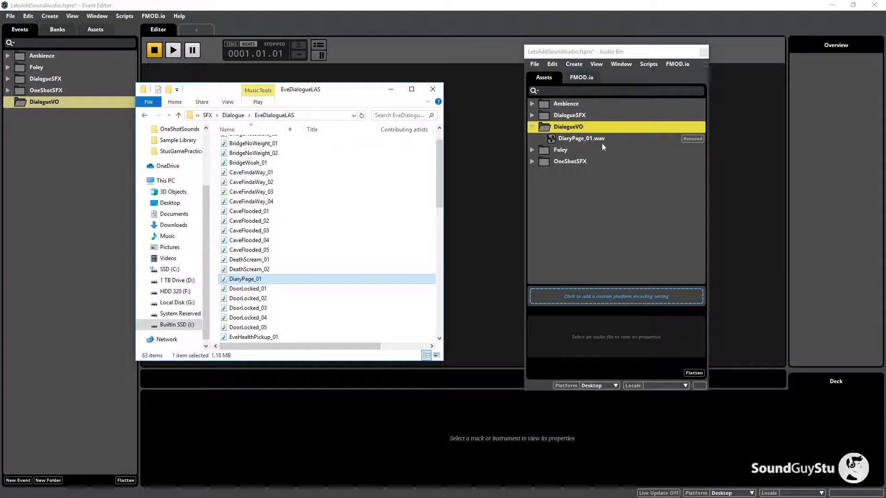
left_click(391, 87)
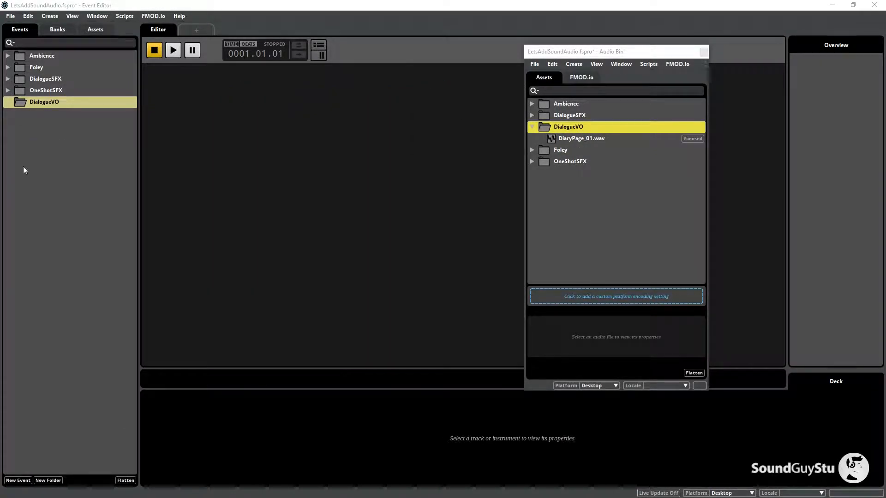
Create a new 2D event named DiaryVO in the DialogueVO event folder
right_click(41, 104)
mouse_move(80, 109)
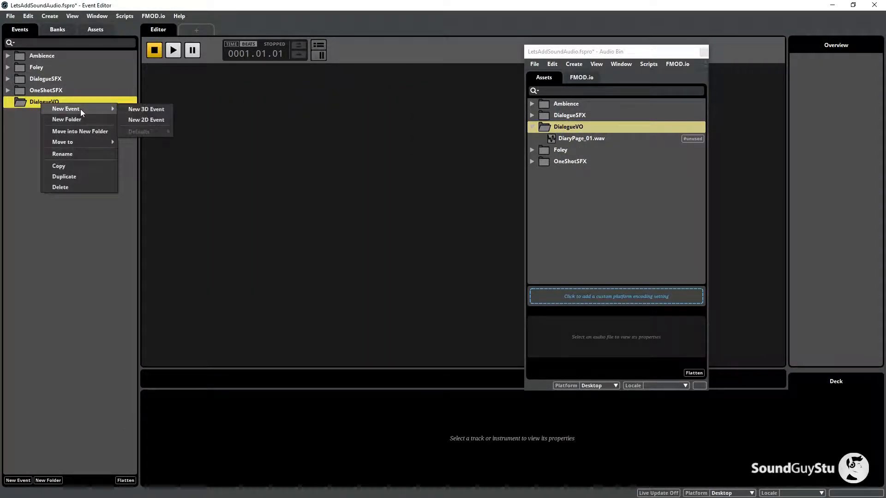
left_click(134, 118)
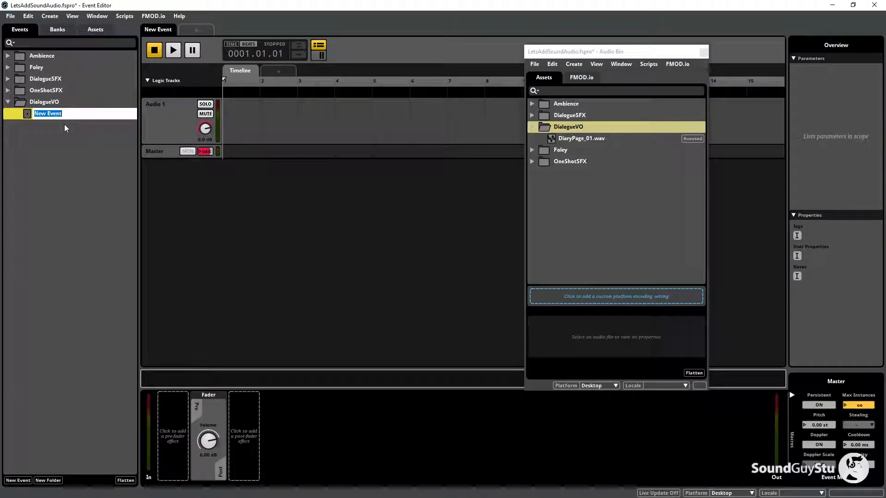
type("DiaryVO")
key("Return")
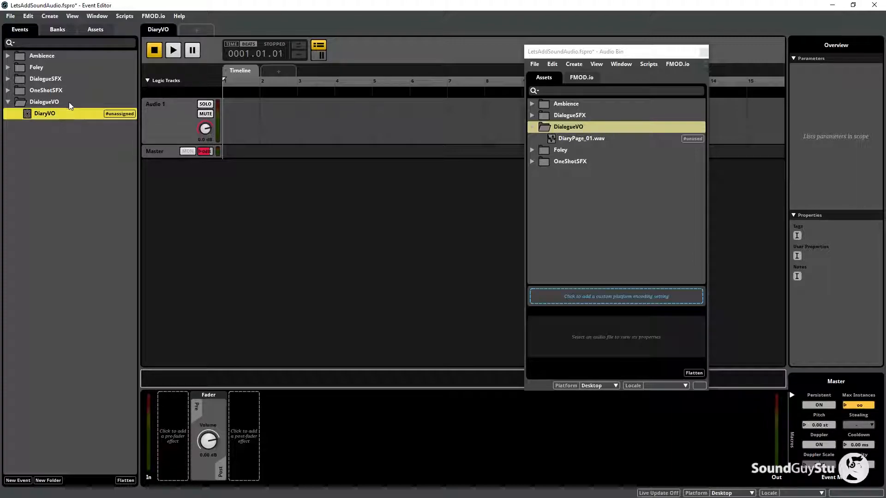
Assign the DiaryVO event to the DialogueVO bank and rename its Audio 1 track DiaryVO
right_click(70, 113)
mouse_move(127, 168)
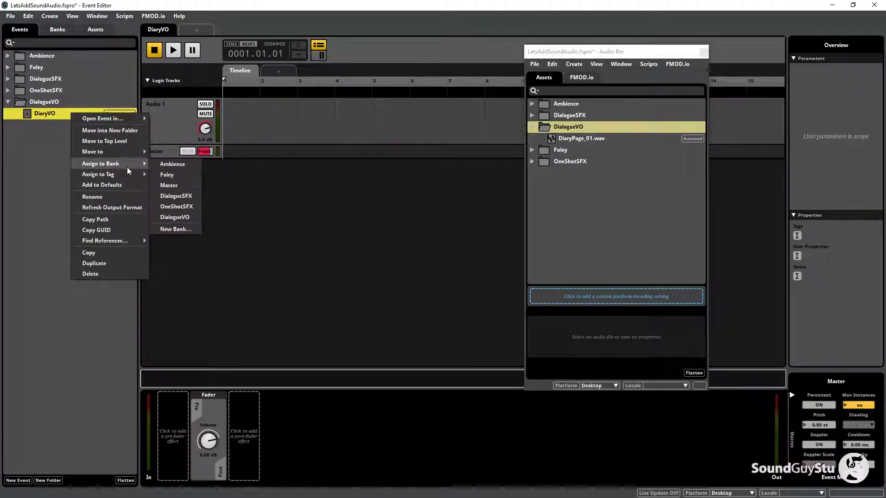
left_click(175, 216)
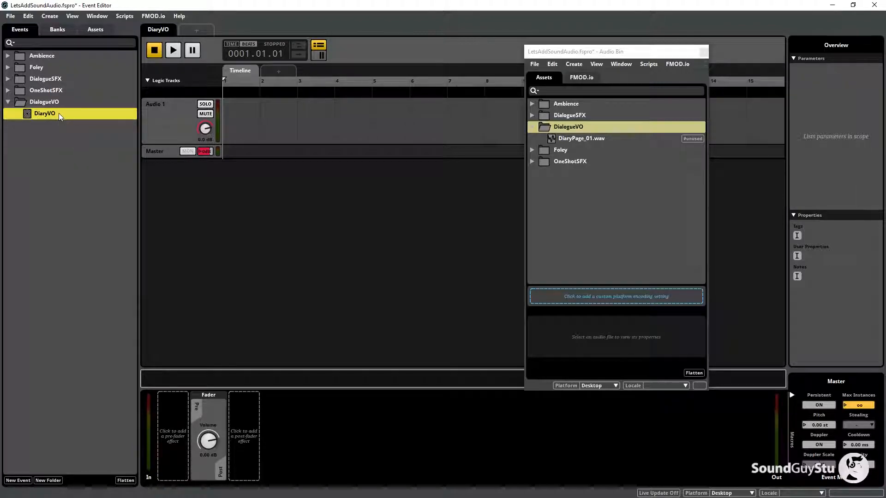
double_click(157, 110)
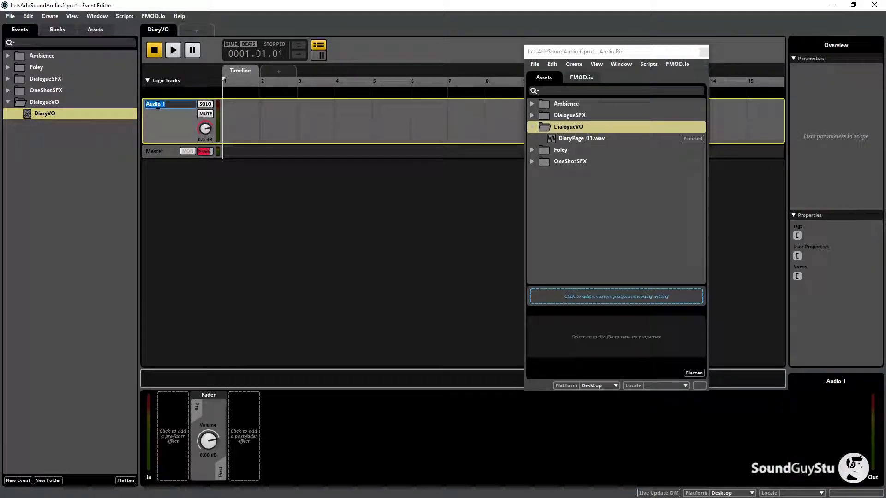
type("DiaryVO")
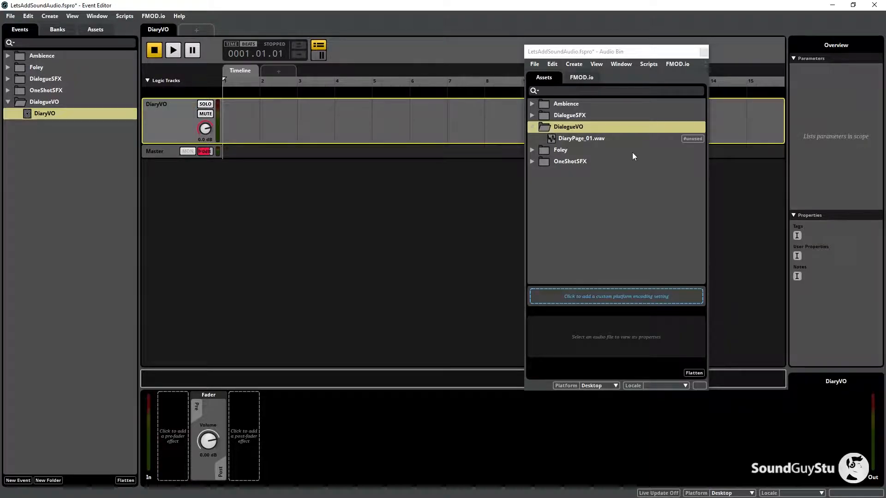
Place DiaryPage_01.wav at the start of the DiaryVO track and audition the event
left_click(572, 140)
left_click(574, 138)
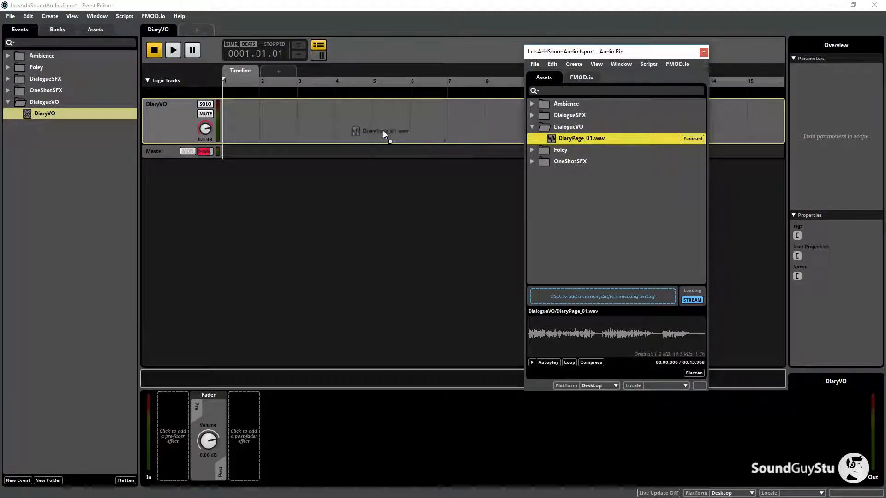
left_click_drag(267, 118, 277, 120)
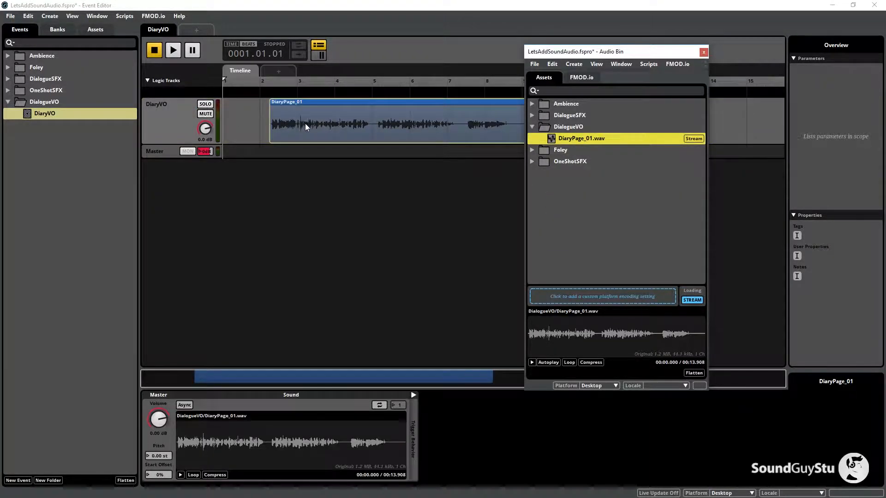
left_click(178, 52)
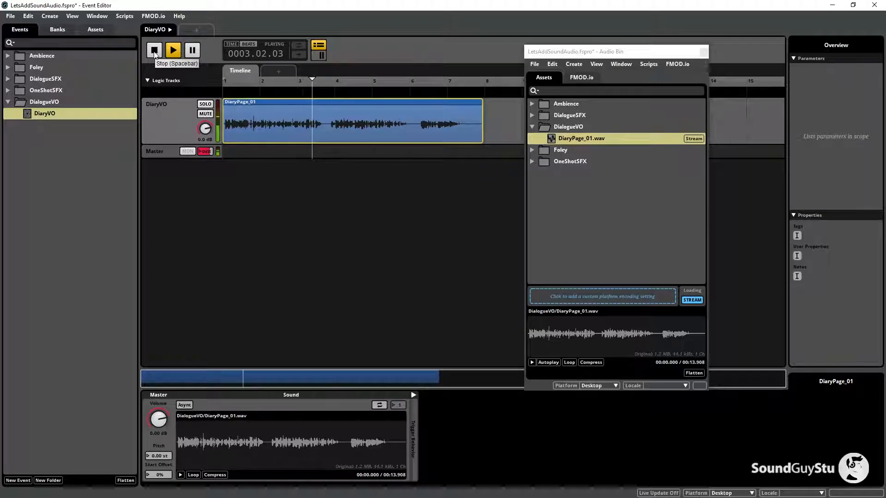
left_click(155, 52)
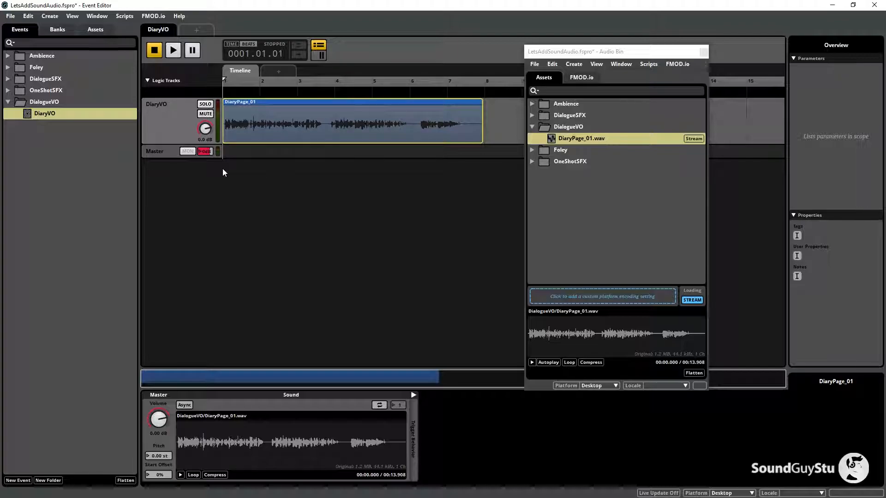
Create a new mixer group named DialogueVO in the routing list
left_click(97, 16)
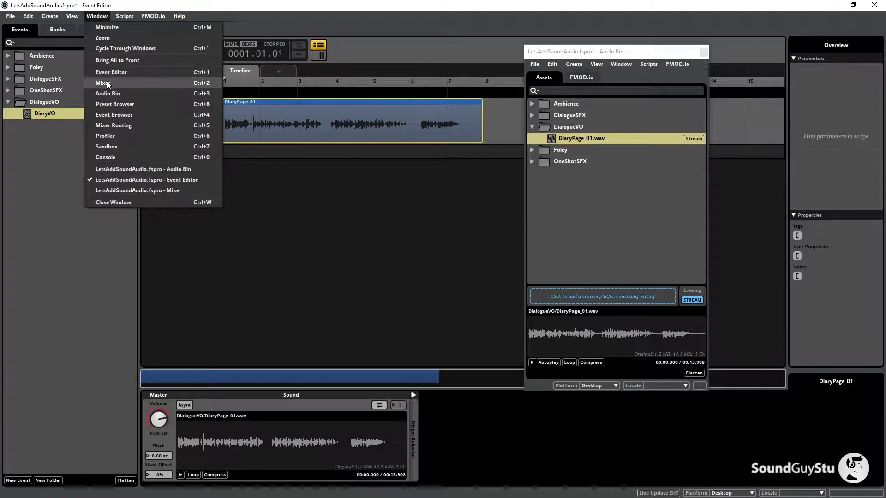
left_click(106, 82)
right_click(31, 227)
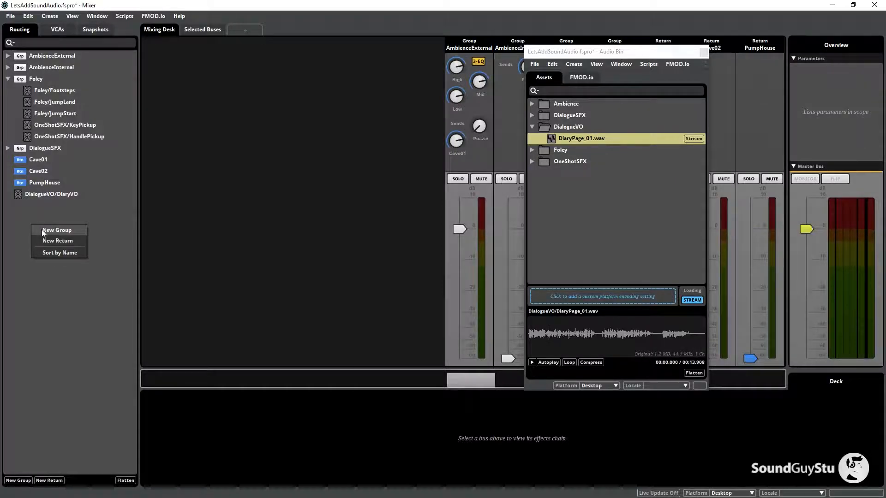
left_click(62, 230)
type("DialogueVO")
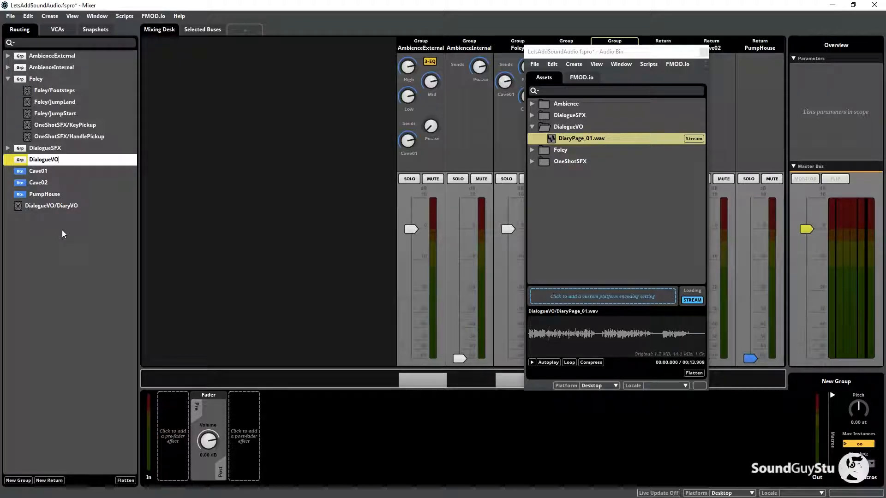
key("Return")
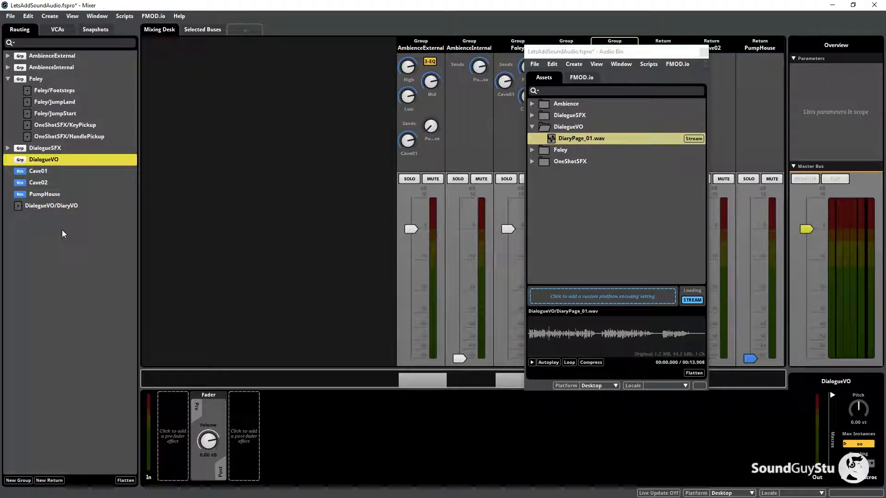
Route the DiaryVO event into the DialogueVO group, collapse the Foley group and close the Audio Bin
left_click_drag(50, 206, 48, 161)
left_click(8, 78)
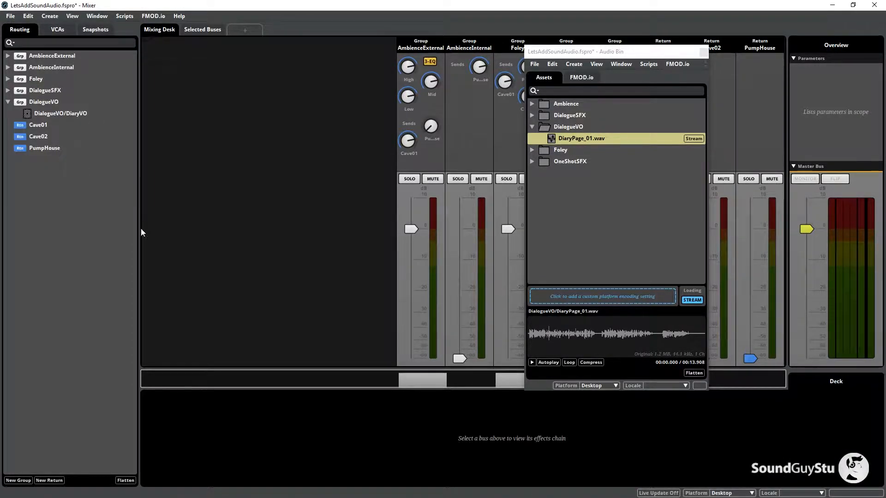
left_click(705, 51)
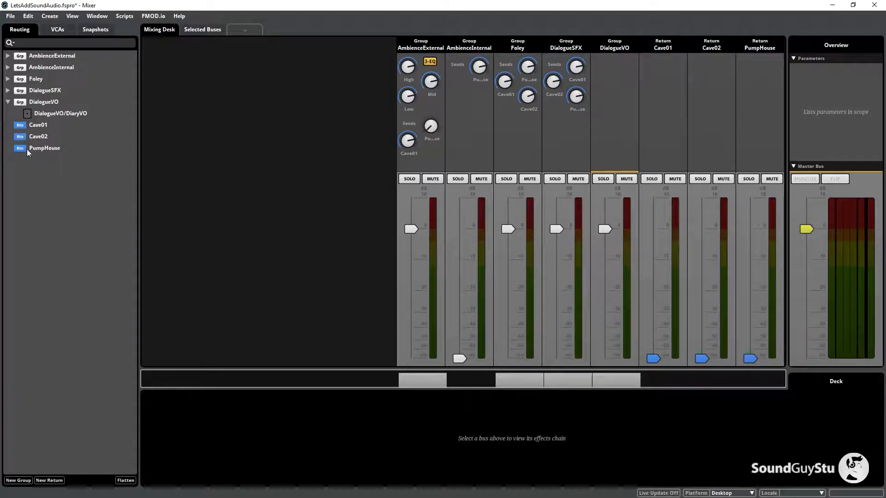
Add an FMOD Reverb as a pre-fader effect on the DialogueVO group
left_click(49, 104)
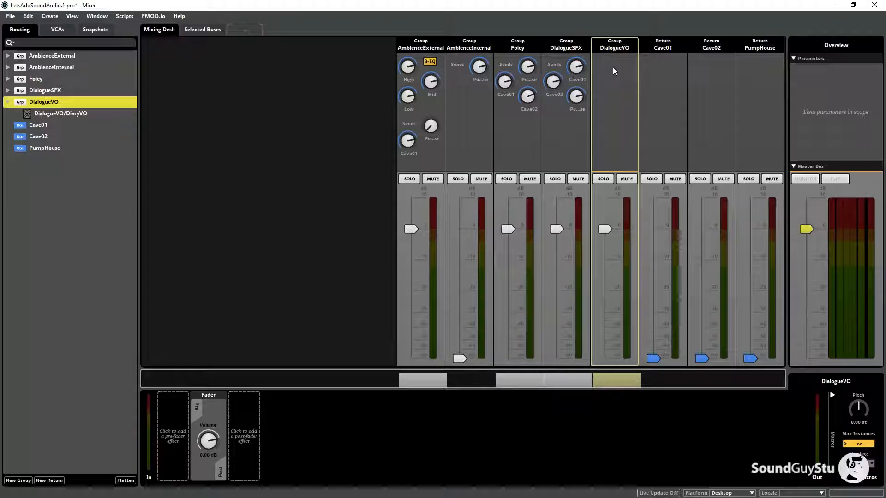
left_click(173, 435)
mouse_move(187, 439)
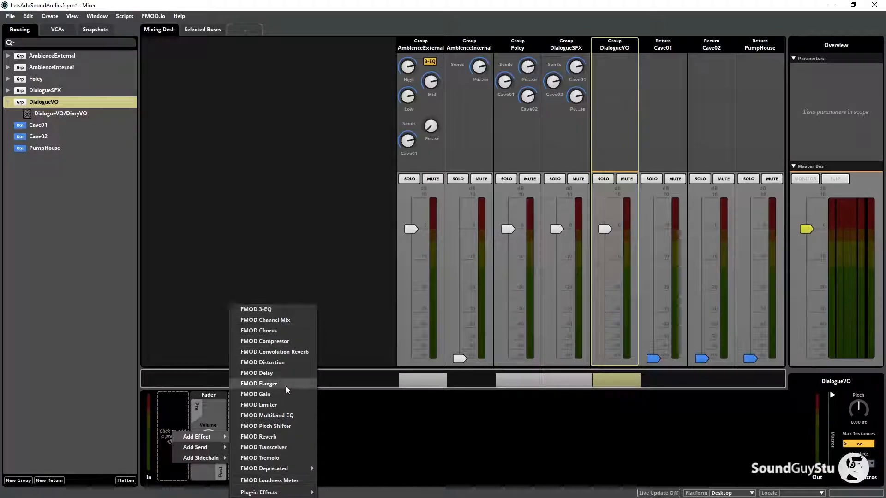
left_click(281, 436)
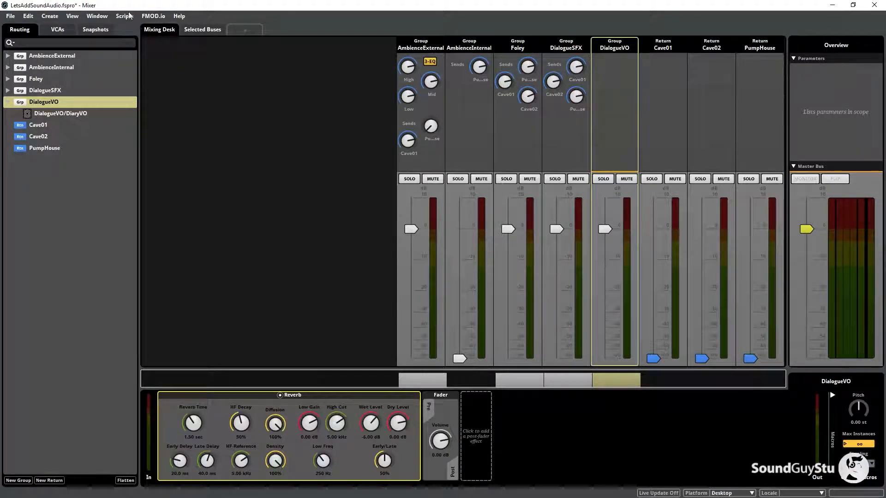
Add a loop region spanning the DiaryPage_01 clip in the DiaryVO event and start playback
left_click(97, 16)
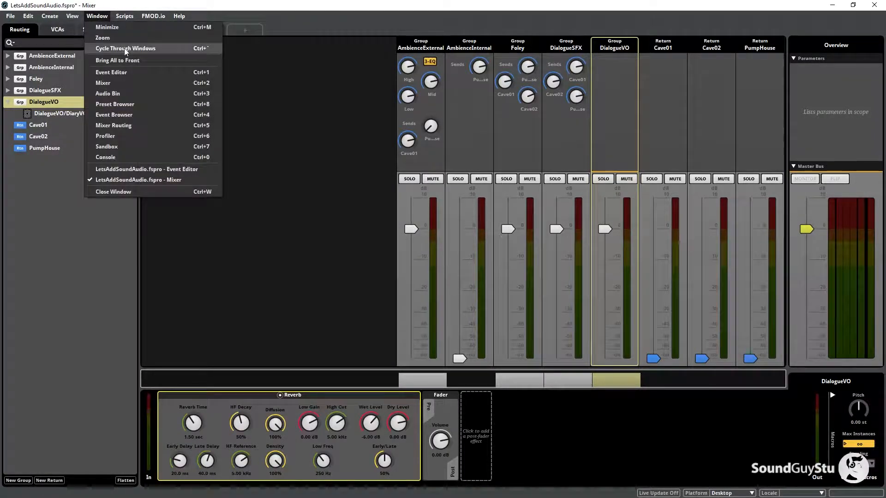
left_click(118, 72)
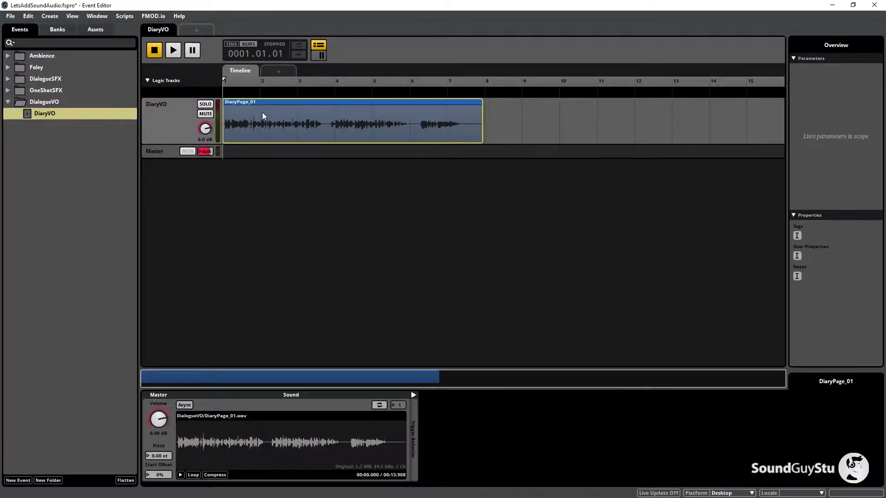
right_click(276, 114)
left_click(300, 172)
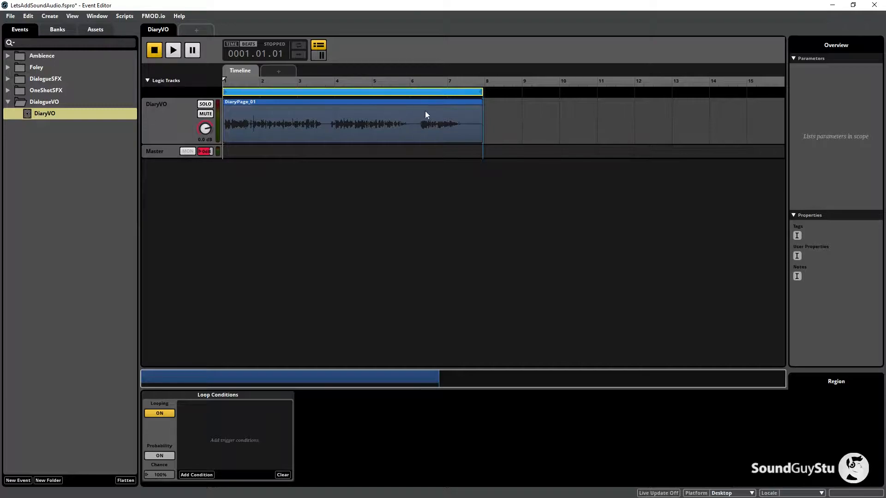
key("space")
Apply the Room default preset to the DialogueVO group's reverb in the mixer
left_click(97, 16)
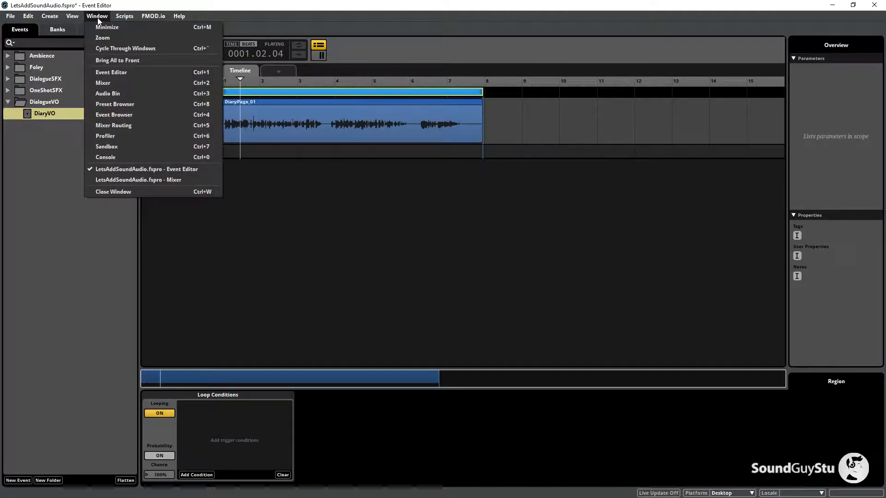
left_click(126, 84)
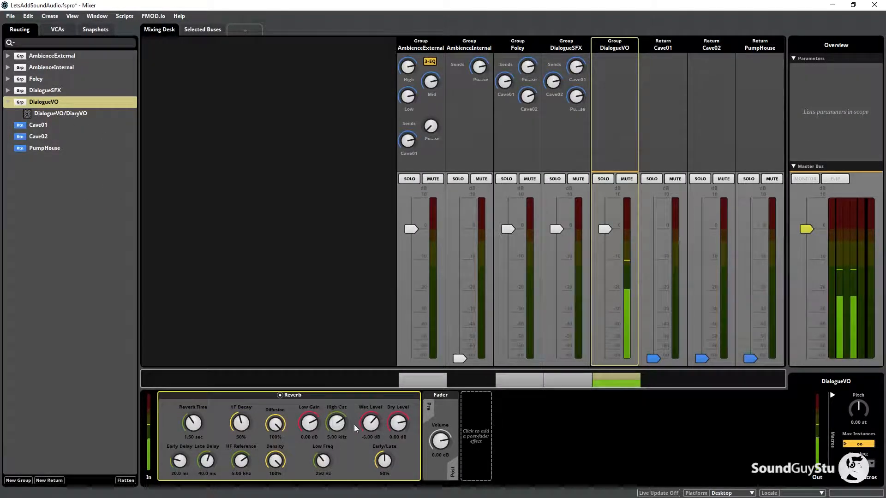
right_click(291, 442)
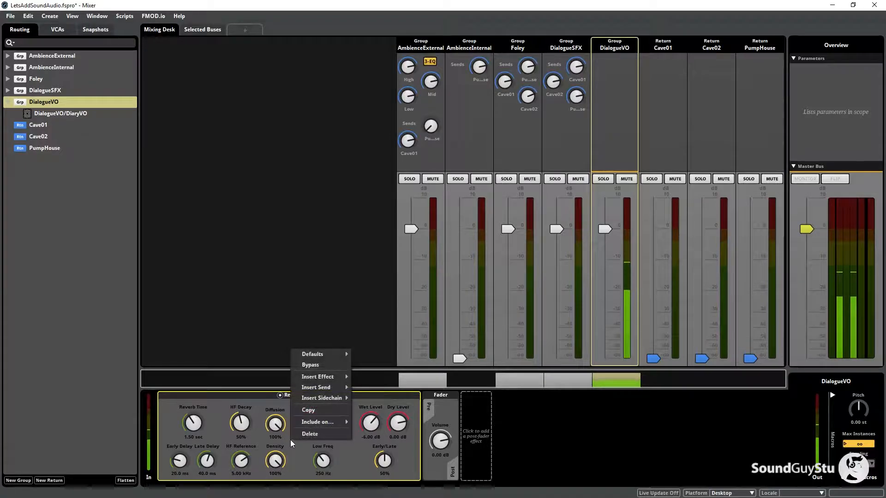
mouse_move(331, 356)
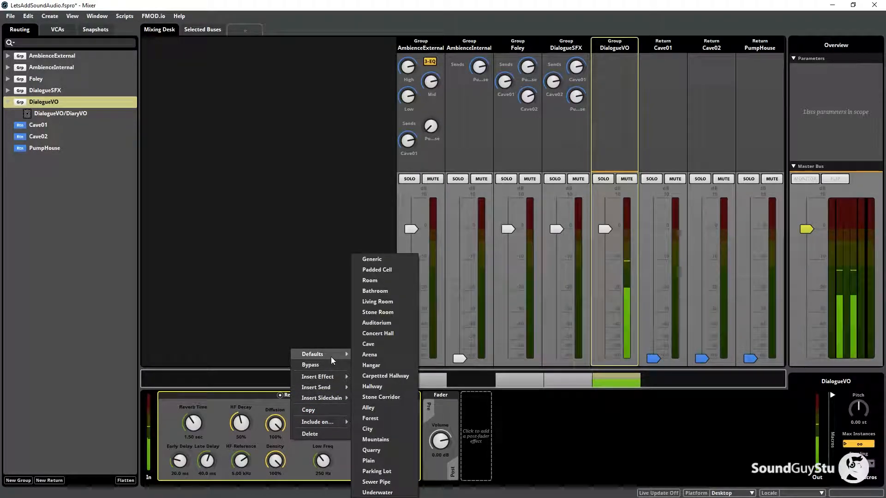
left_click(384, 283)
Lower the reverb's High Cut to 750 Hz and its Wet Level to about -19 dB, and adjust the Early/Late balance
left_click_drag(382, 462, 382, 491)
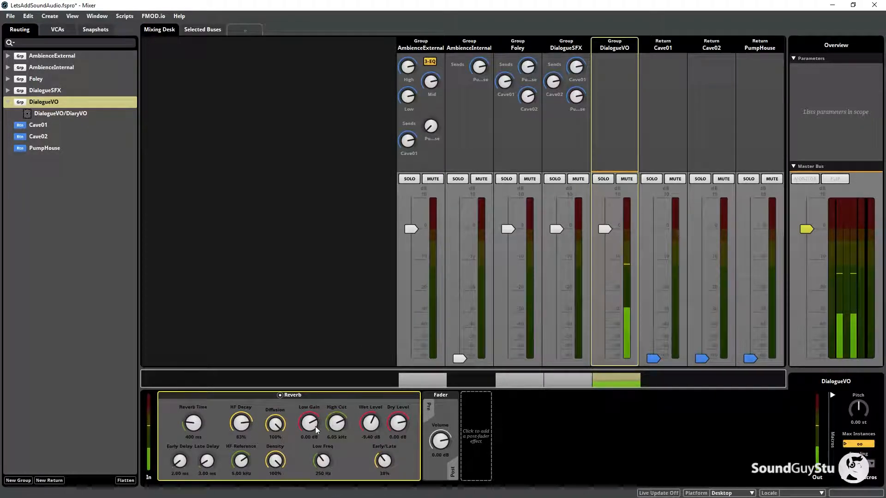
left_click_drag(337, 423, 337, 458)
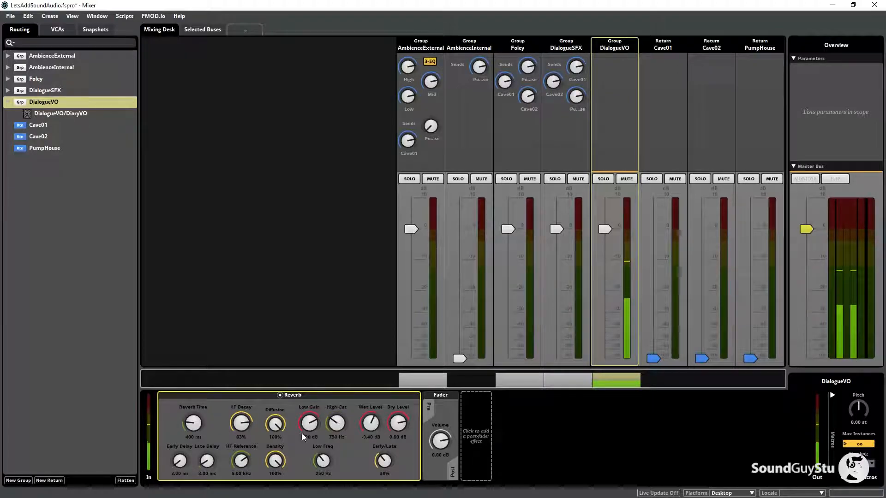
left_click_drag(371, 422, 370, 430)
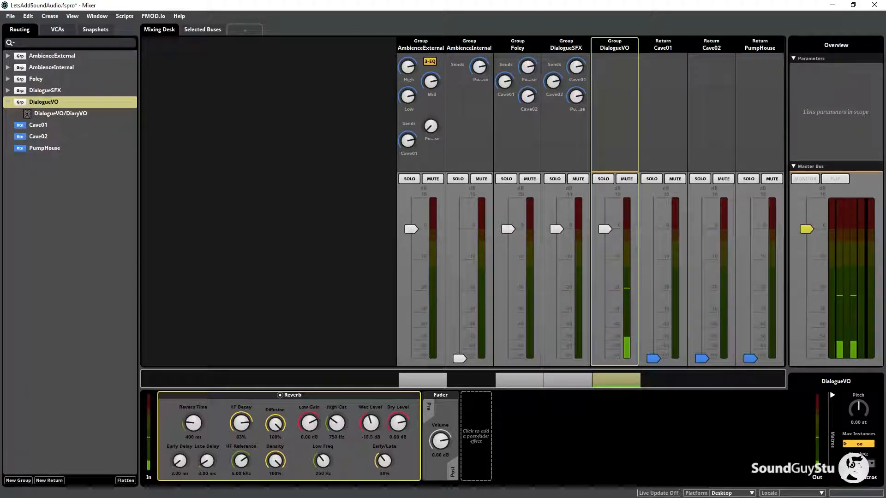
left_click_drag(384, 461, 377, 438)
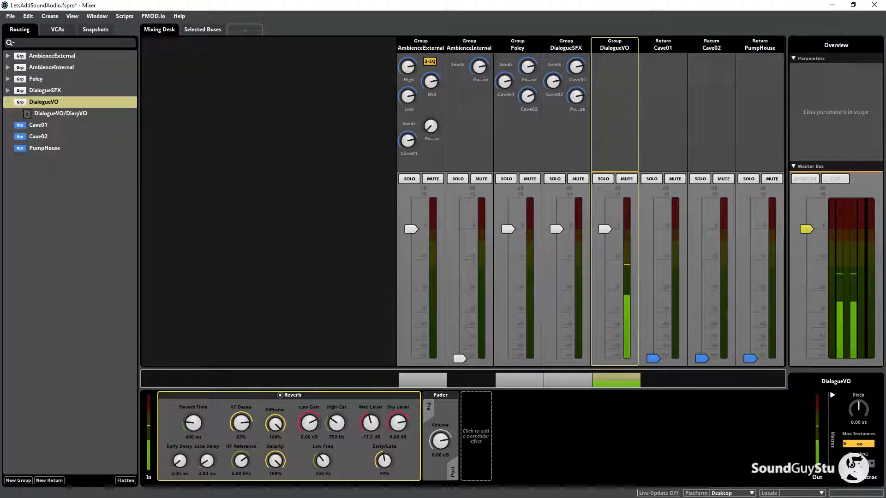
Bypass the DialogueVO reverb and re-enable it to compare the dry and processed voice-over
right_click(358, 458)
left_click(379, 384)
right_click(356, 450)
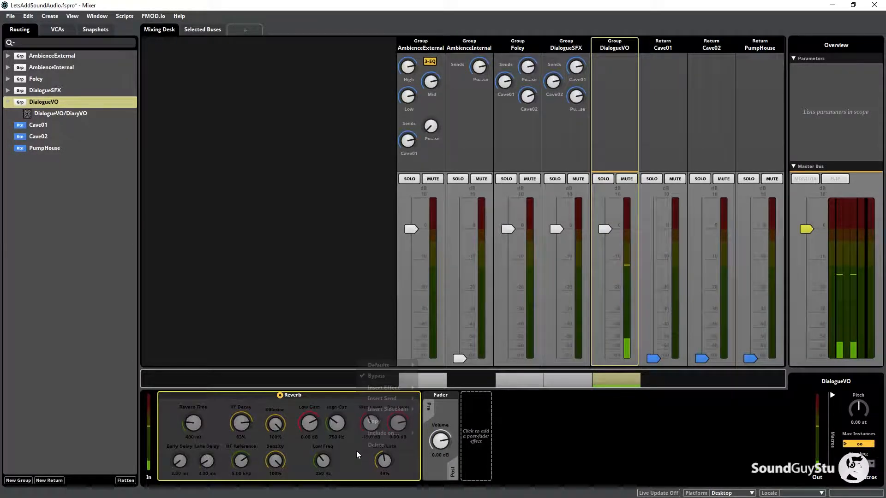
left_click(380, 375)
Set the reverb's Early/Late to 50% and Wet Level to -16 dB, and compare the result against bypass
left_click_drag(393, 459, 389, 455)
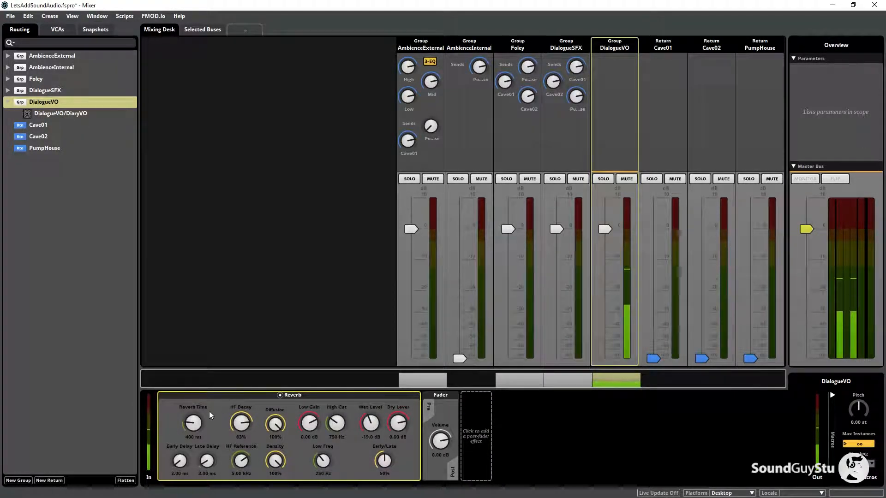
left_click_drag(371, 424, 371, 423)
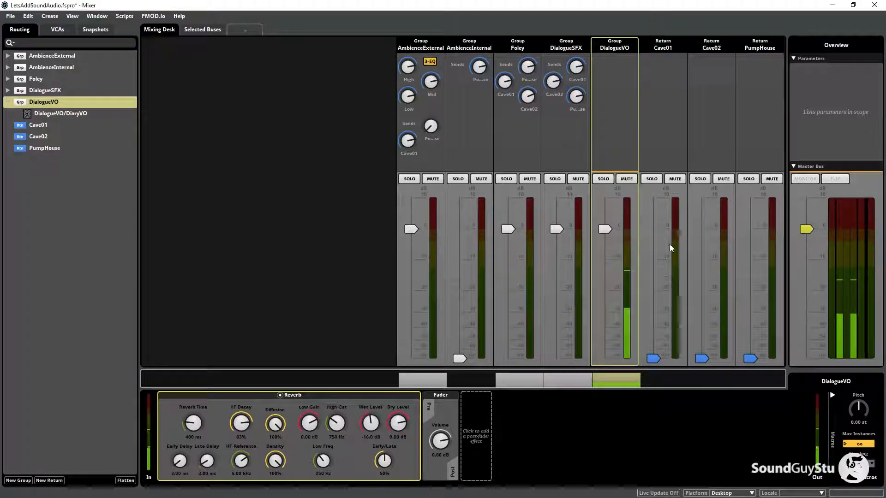
right_click(349, 445)
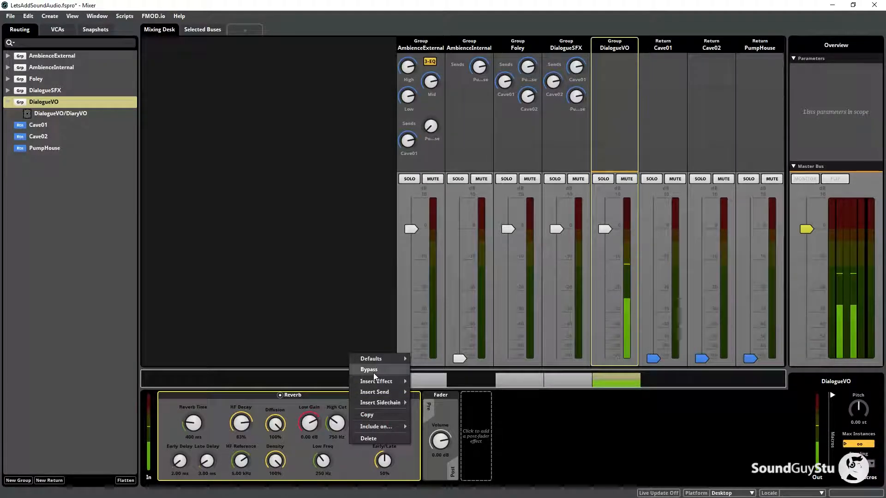
left_click(366, 320)
right_click(352, 451)
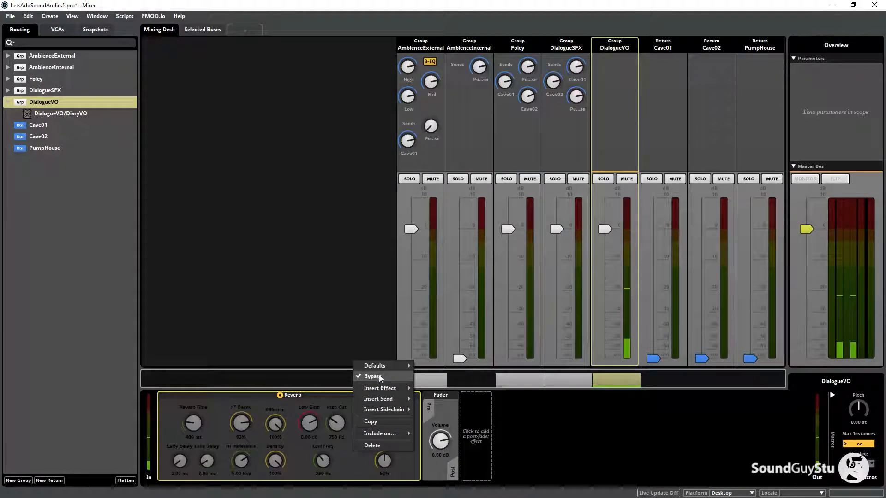
left_click(380, 379)
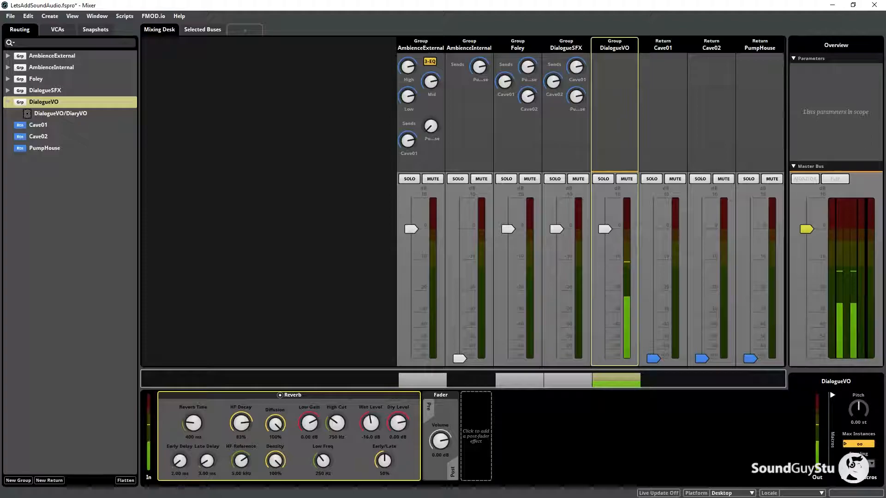
Stop playback of the DiaryVO event and delete the loop region above the DiaryPage_01 clip
left_click(99, 16)
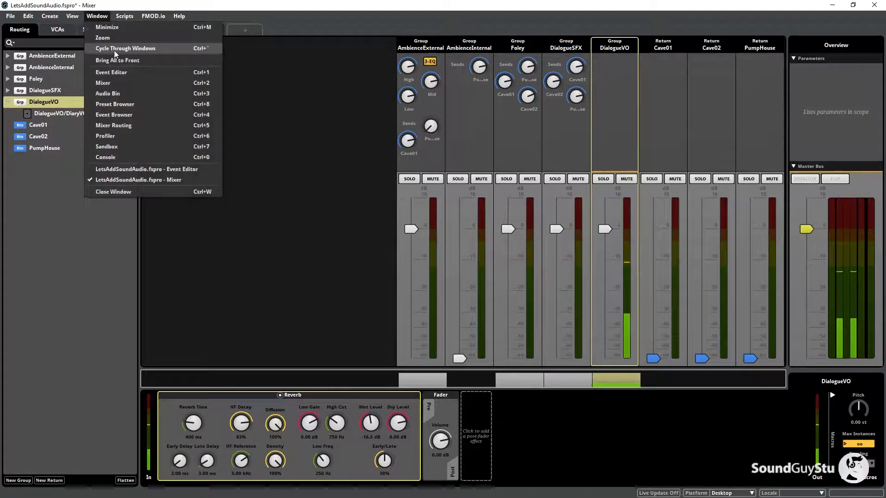
left_click(120, 76)
left_click(159, 53)
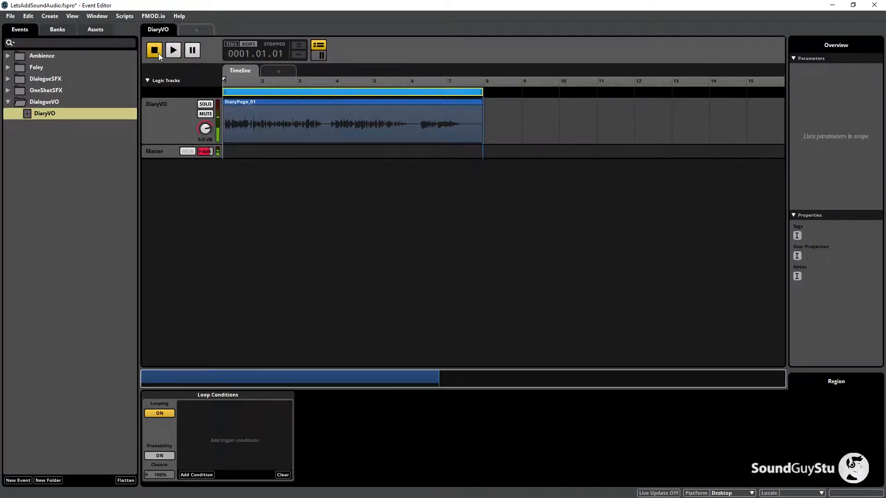
left_click(550, 134)
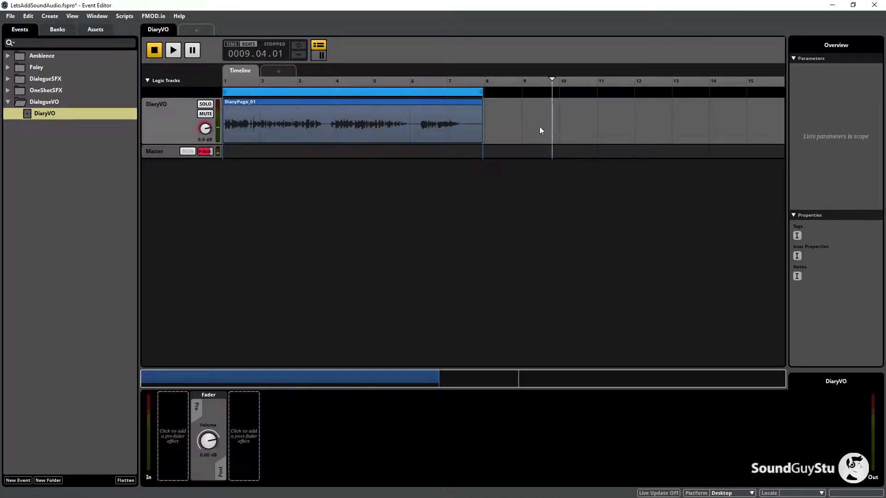
left_click(448, 93)
right_click(448, 93)
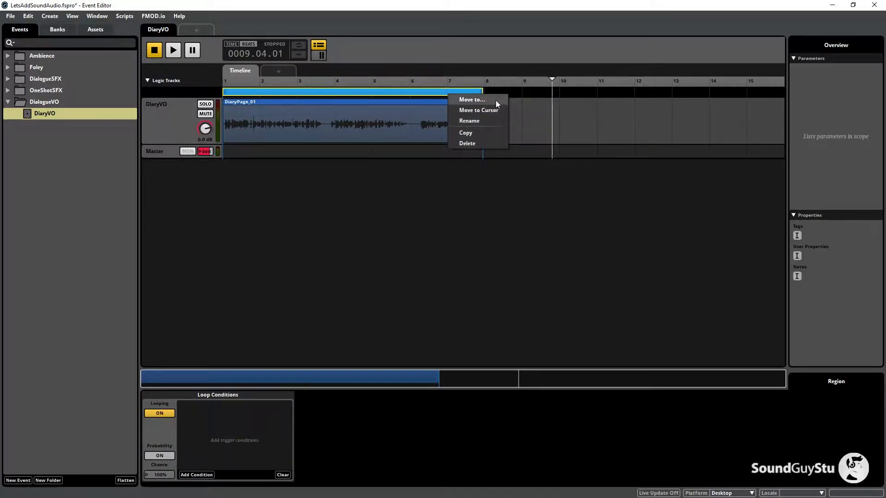
left_click(568, 131)
left_click(458, 94)
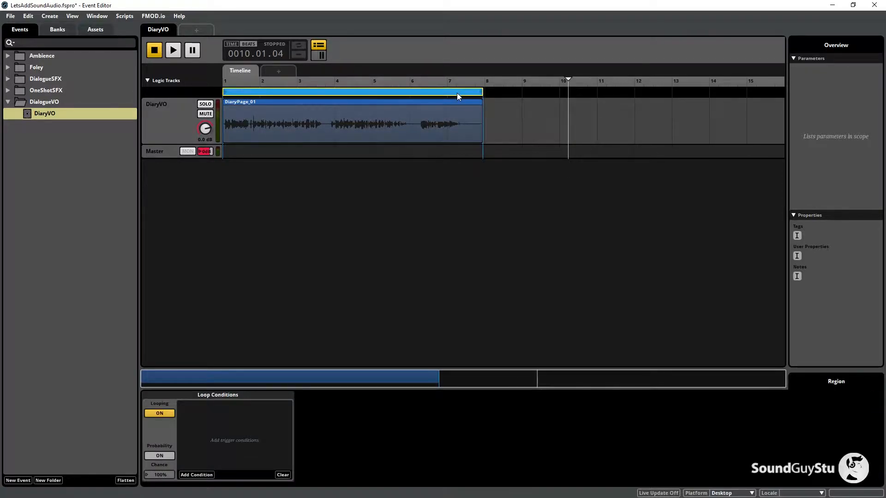
key("Delete")
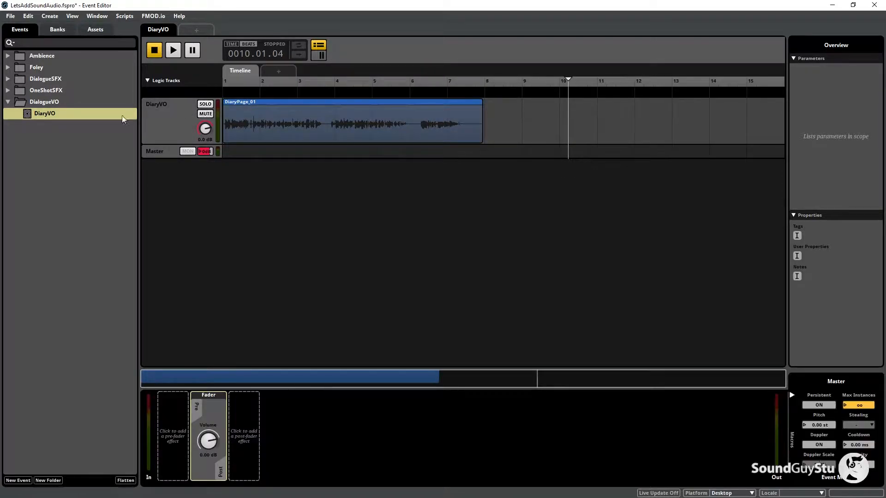
Show the project's assets list and save the FMOD project
left_click(97, 30)
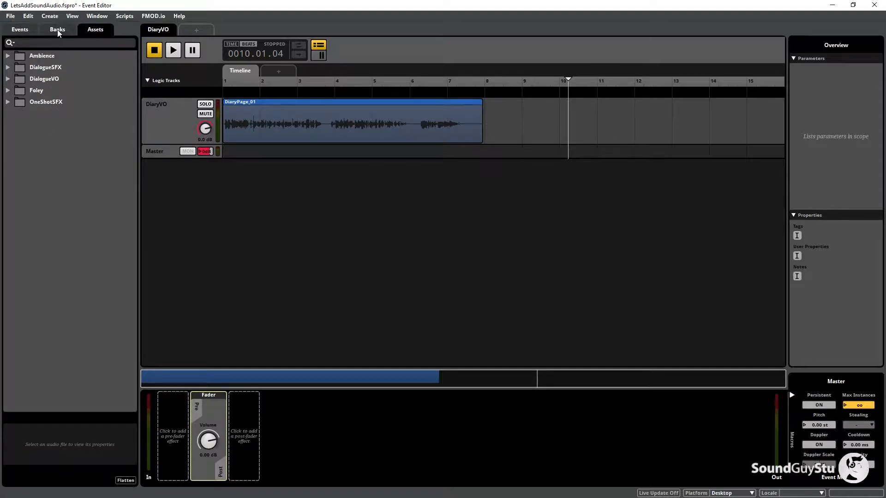
left_click(11, 17)
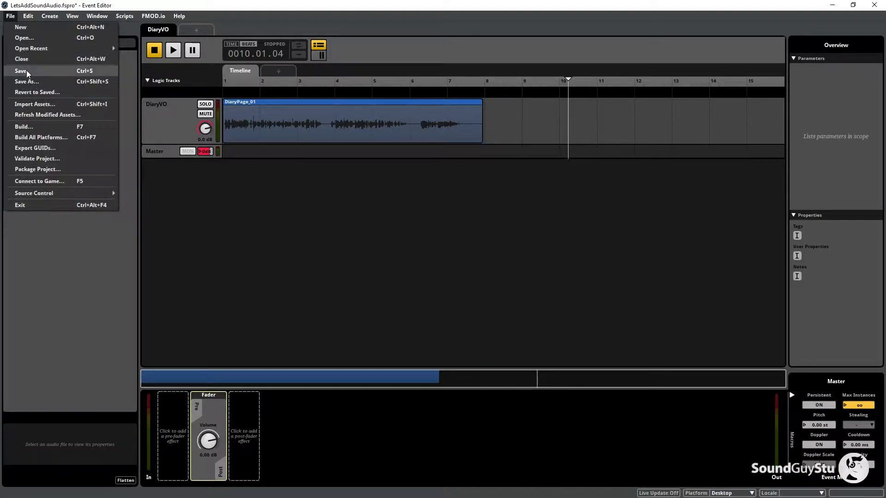
left_click(26, 70)
Create a blending snapshot named DiarySnapshot in the Mixer's snapshot list
left_click(97, 16)
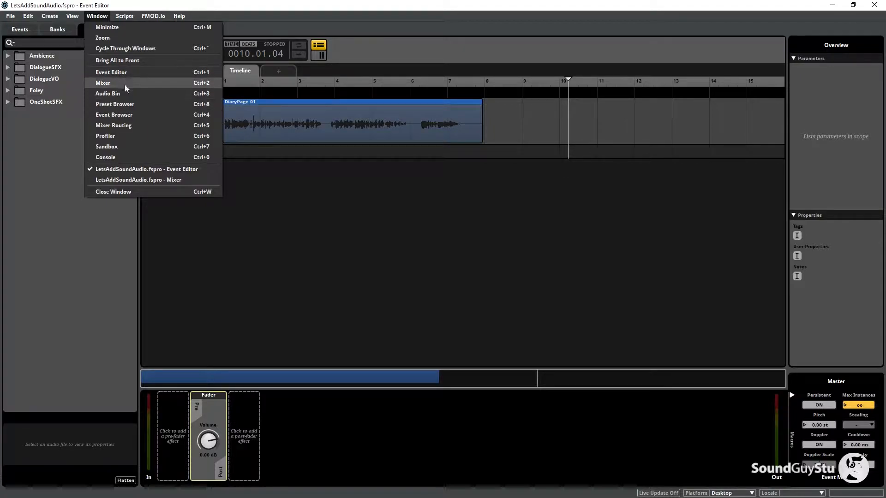
left_click(123, 86)
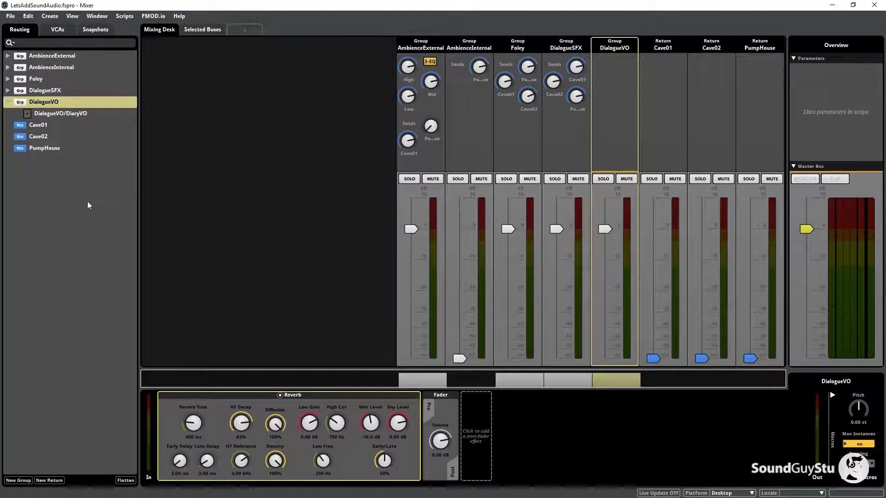
left_click(57, 200)
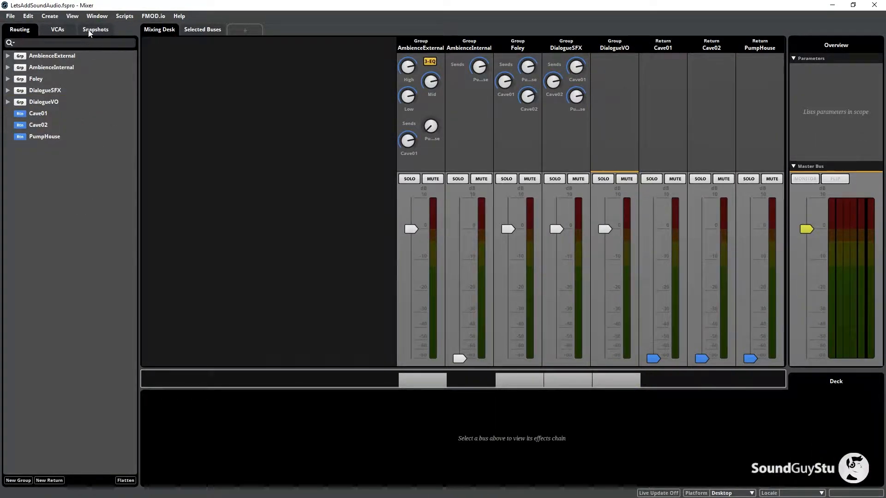
left_click(95, 29)
mouse_move(92, 109)
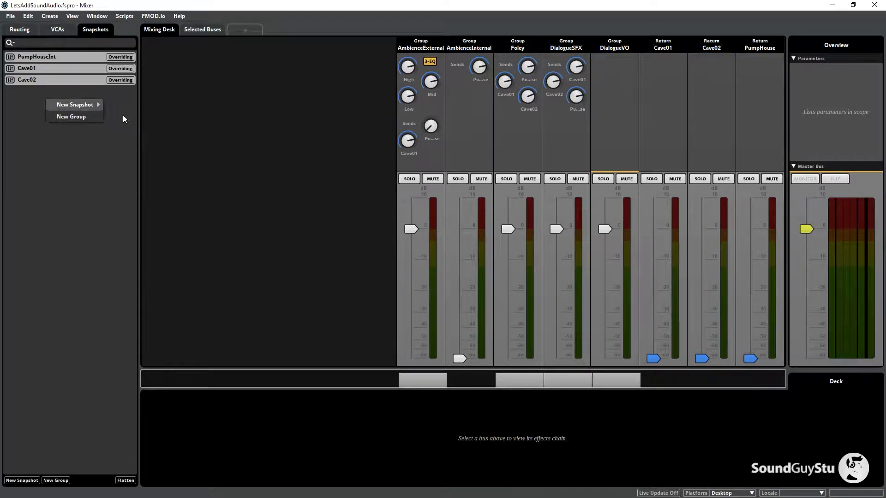
left_click(122, 115)
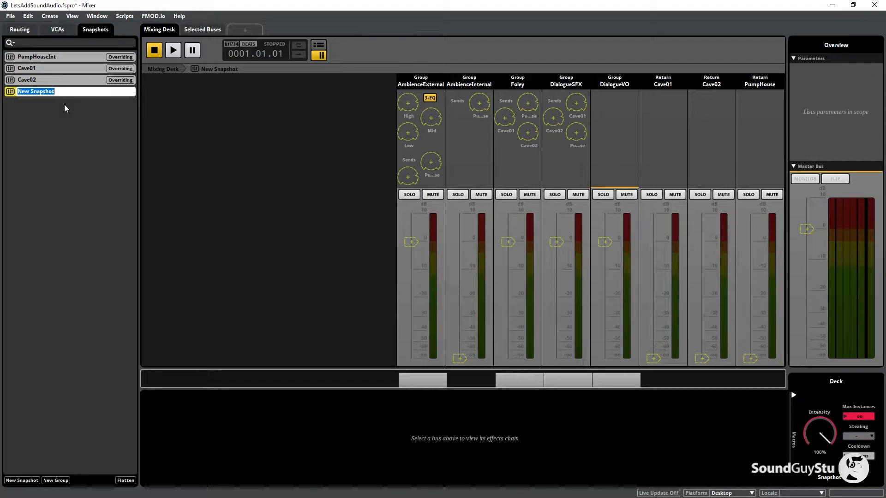
type("DiaryOpen")
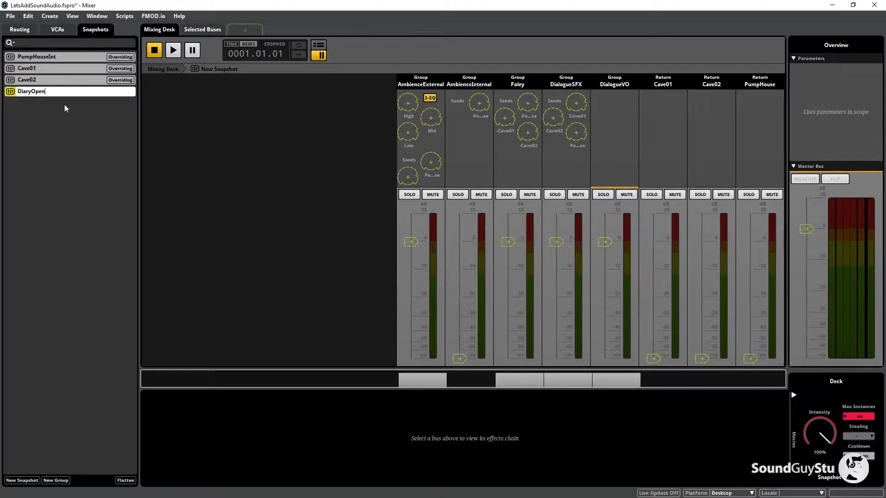
key("BackSpace")
key("BackSpace")
key("BackSpace")
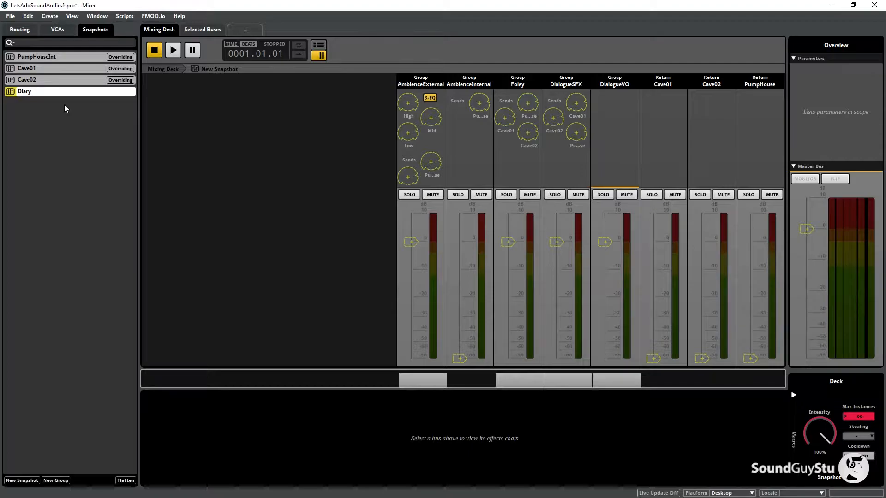
type("Snapshot")
key("Return")
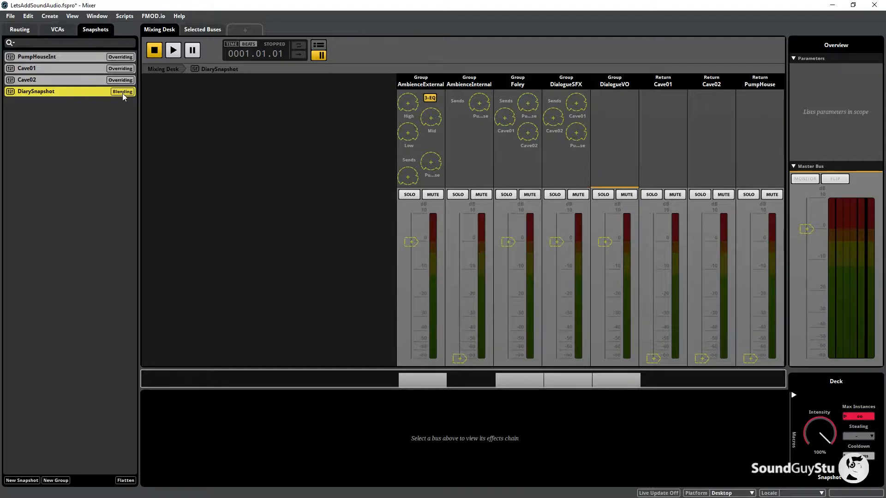
Scope the AmbienceExternal and AmbienceInternal volumes into DiarySnapshot and lower them to about -9.5 dB and -10 dB
left_click(411, 243)
left_click_drag(410, 243, 410, 269)
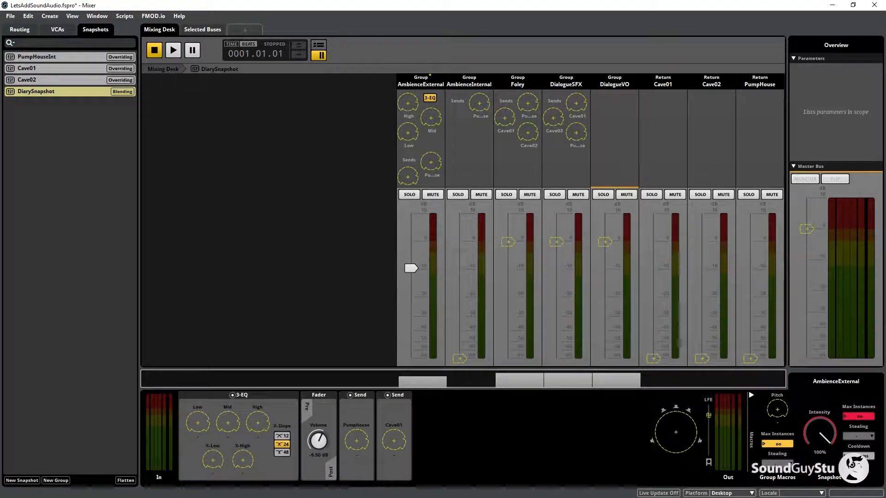
left_click(472, 350)
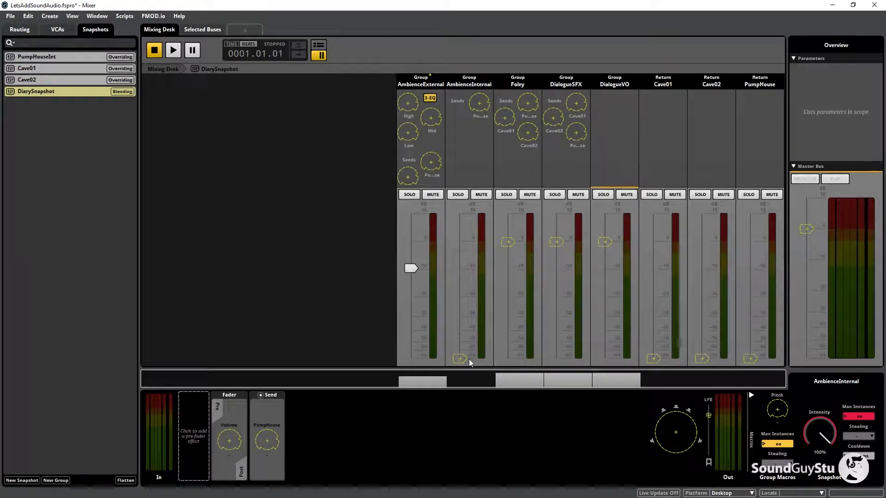
left_click(464, 361)
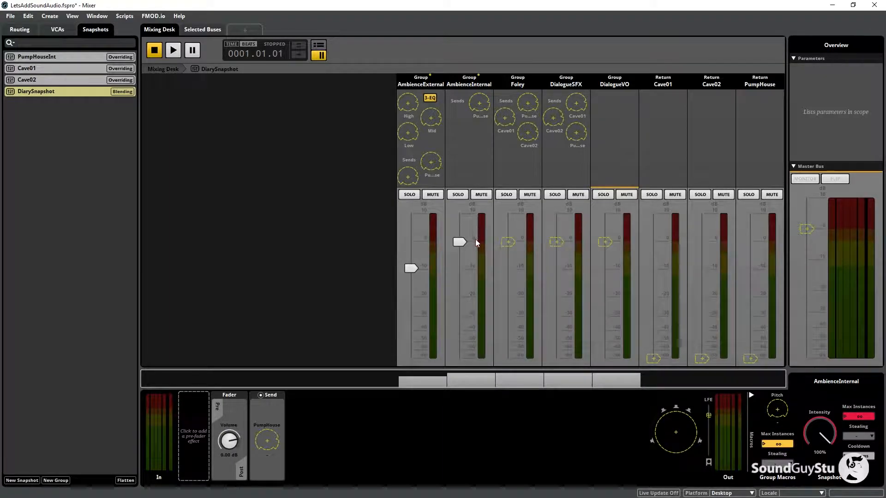
left_click_drag(460, 242, 459, 269)
Scope the Foley and DialogueSFX volumes into DiarySnapshot and lower them to about -10 dB and -9.5 dB
left_click(507, 243)
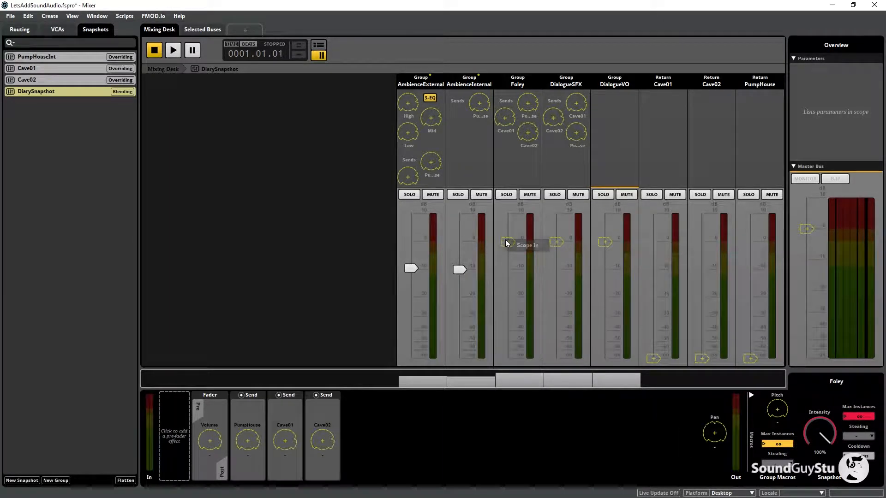
left_click(507, 242)
left_click_drag(509, 242, 509, 270)
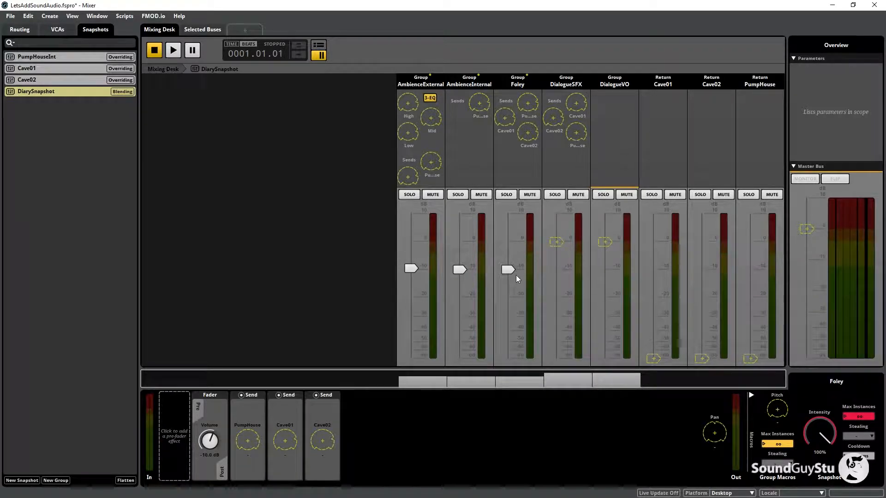
left_click(558, 241)
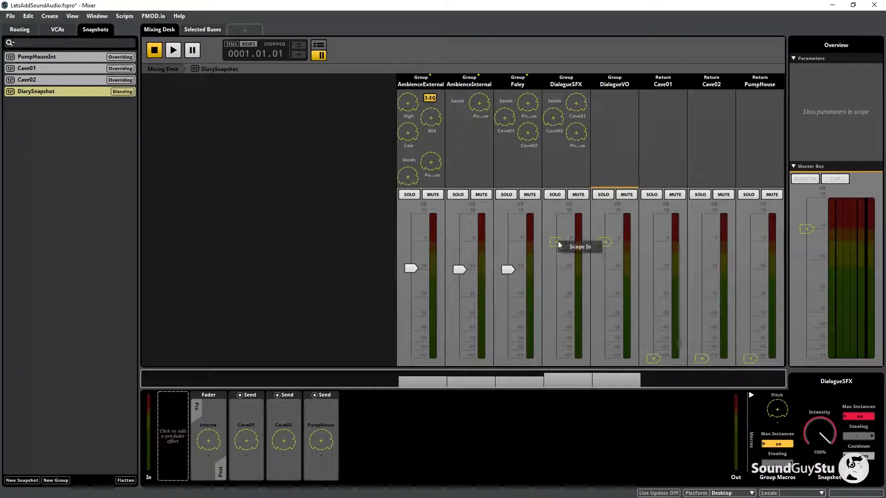
left_click_drag(558, 241, 556, 268)
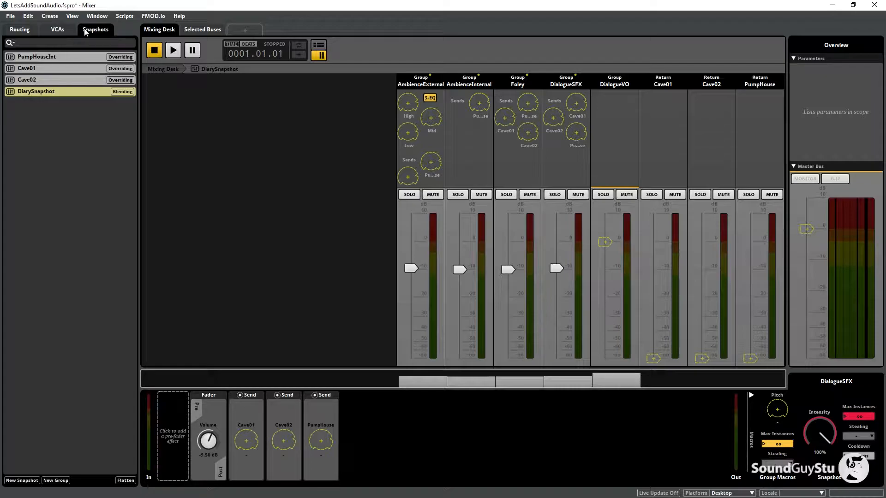
Save the project, return to the Event Editor and collapse the DialogueVO event folder
left_click(10, 15)
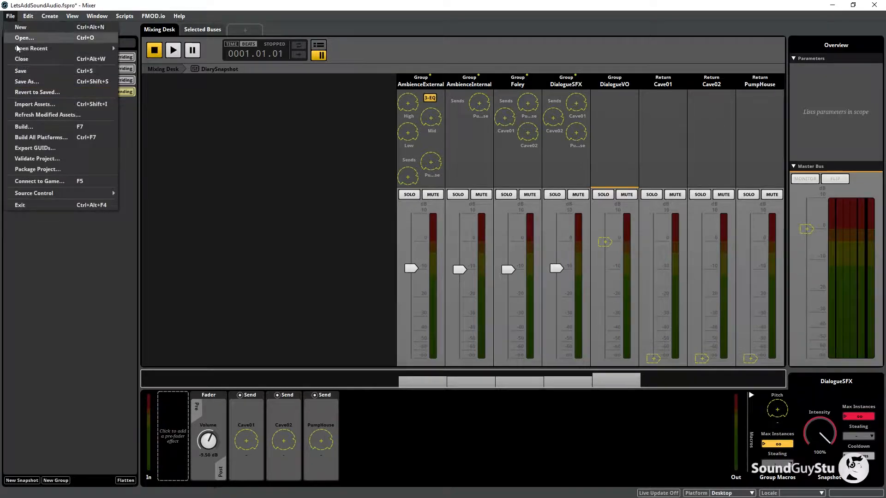
left_click(21, 71)
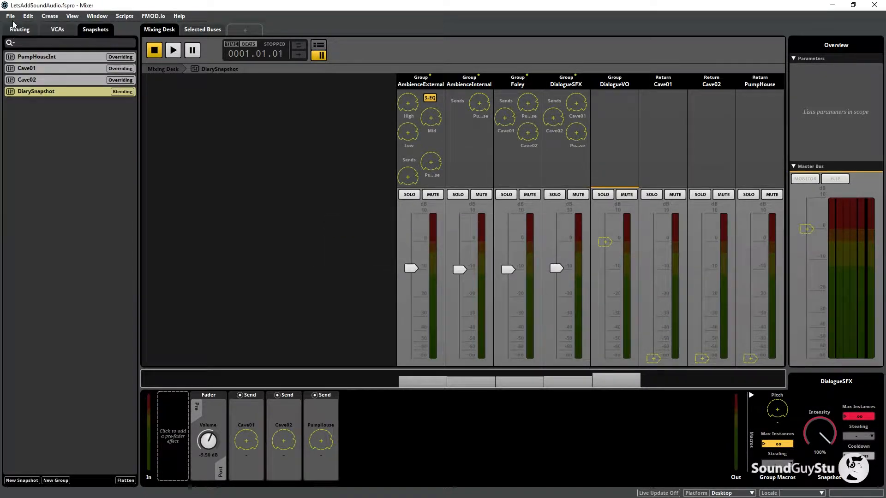
left_click(102, 19)
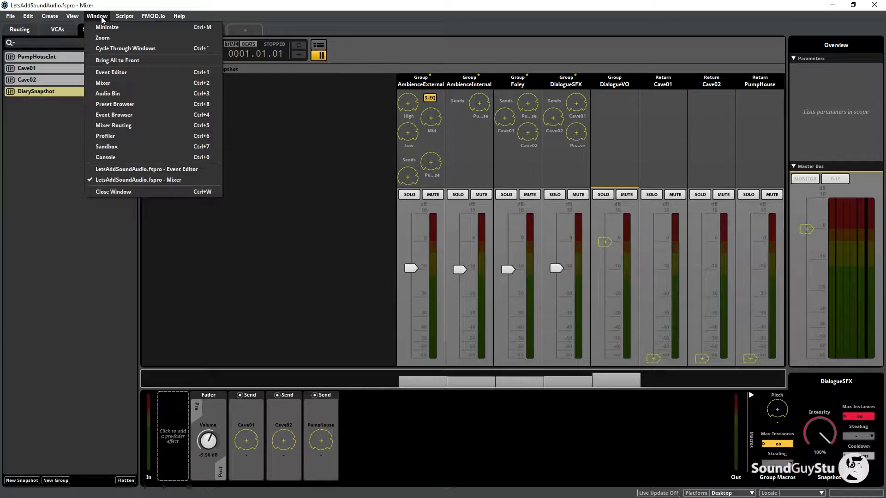
left_click(119, 73)
left_click(37, 137)
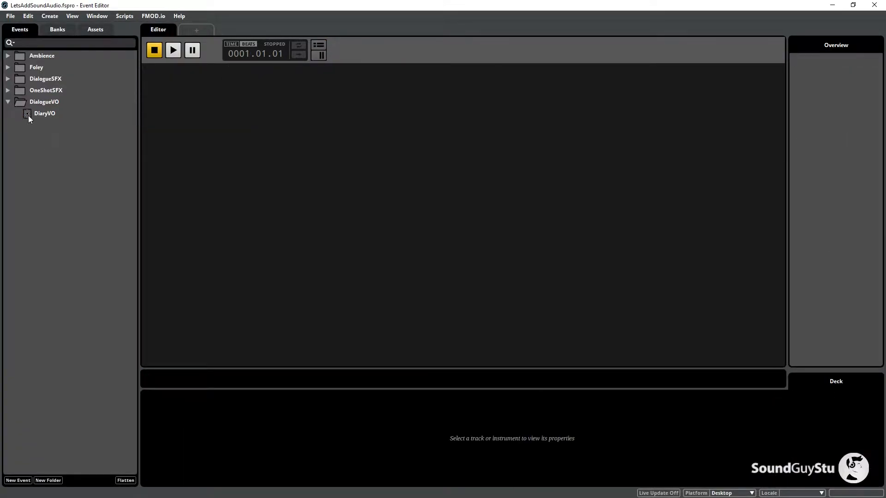
left_click(10, 103)
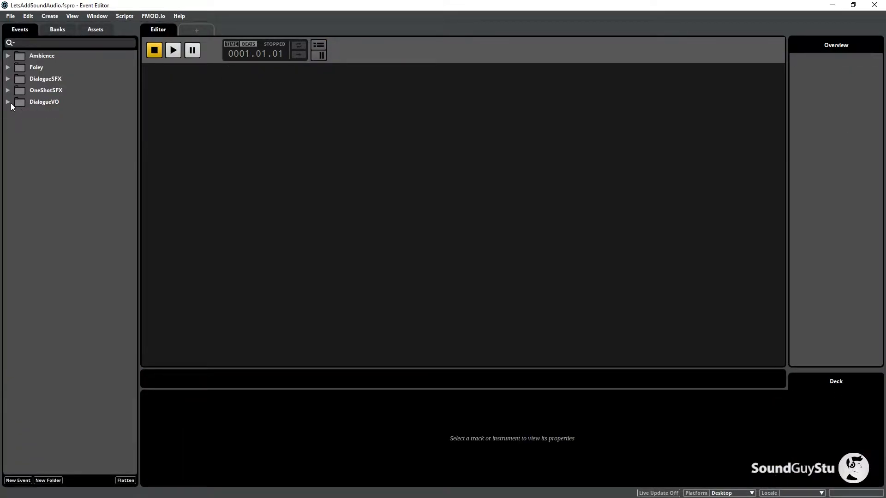
Create a 2D event named DiaryOpen in the OneShotSFX event folder
right_click(44, 92)
left_click(139, 97)
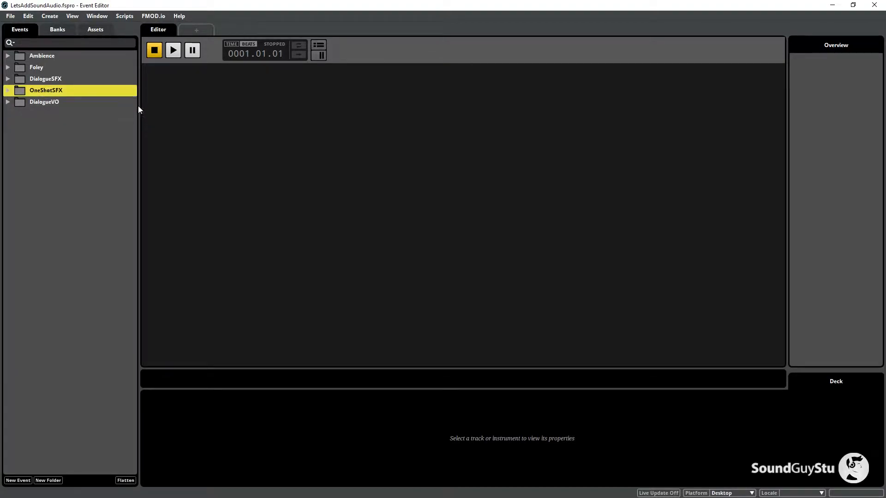
type("DiaryOpen")
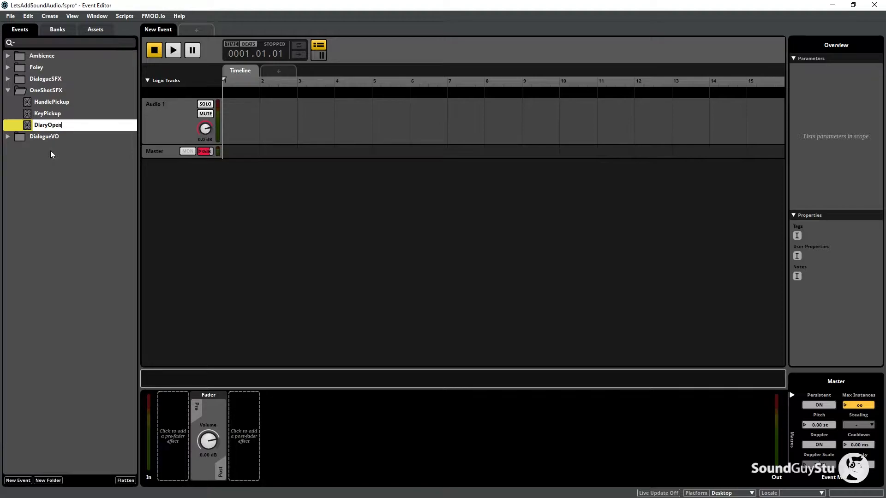
left_click(65, 172)
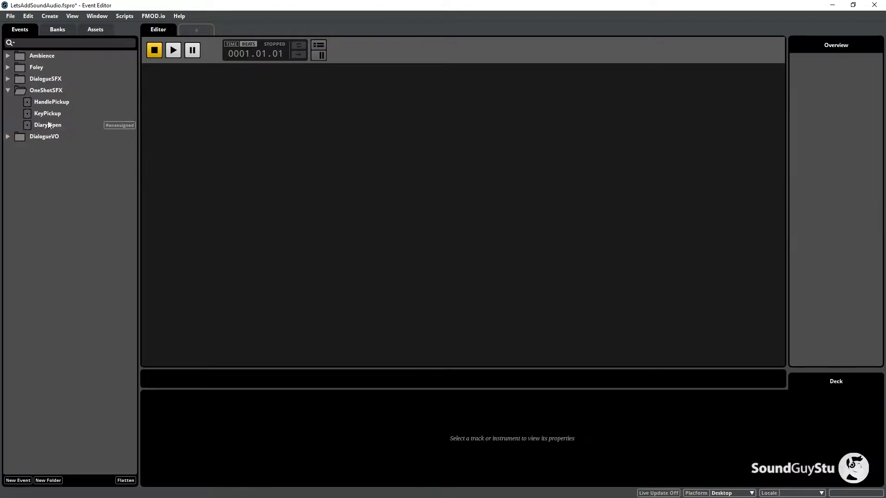
Add a second 2D event named DiaryClose to the OneShotSFX event folder
right_click(44, 94)
mouse_move(93, 97)
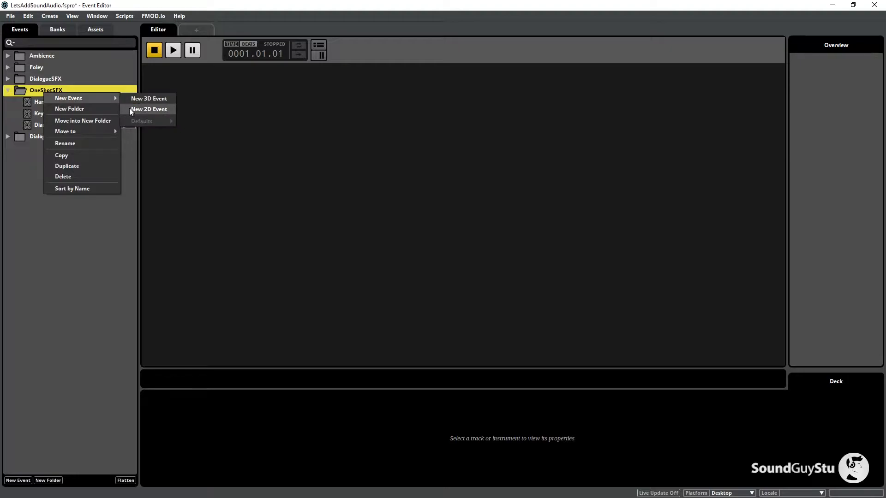
left_click(130, 109)
type("Di")
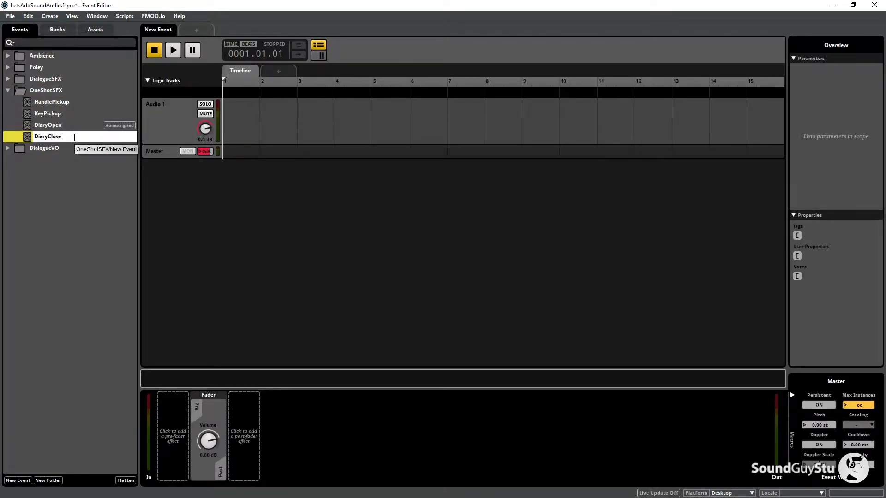
type("aryClose")
key("Return")
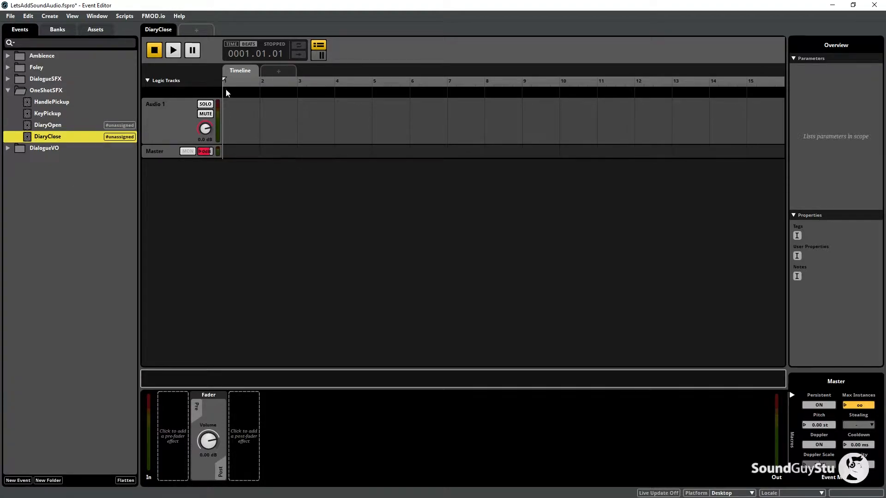
Place Diary_Open_01.wav from the Audio Bin's OneShotSFX folder at the start of the DiaryOpen event's Audio 1 track
left_click(67, 126)
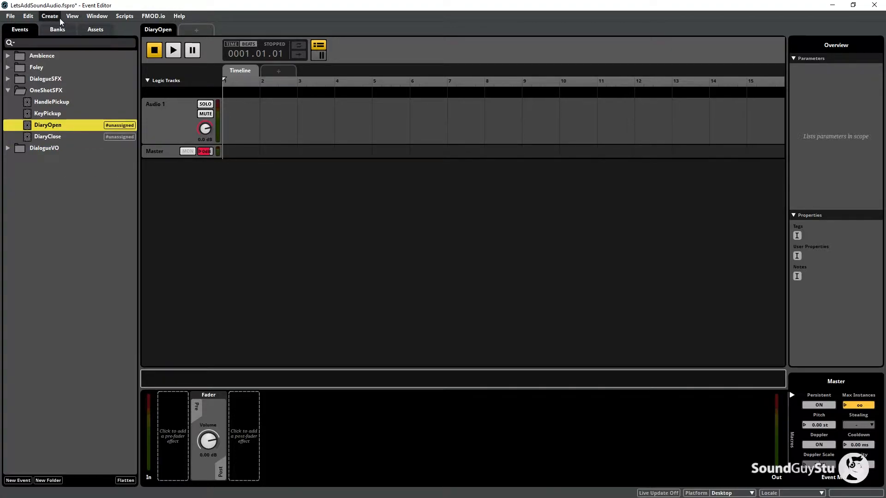
left_click(95, 17)
left_click(127, 95)
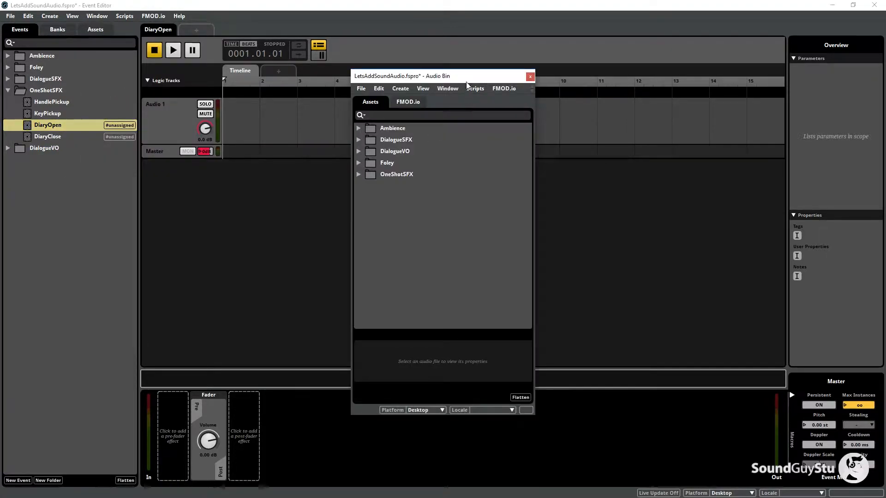
left_click_drag(466, 76, 638, 73)
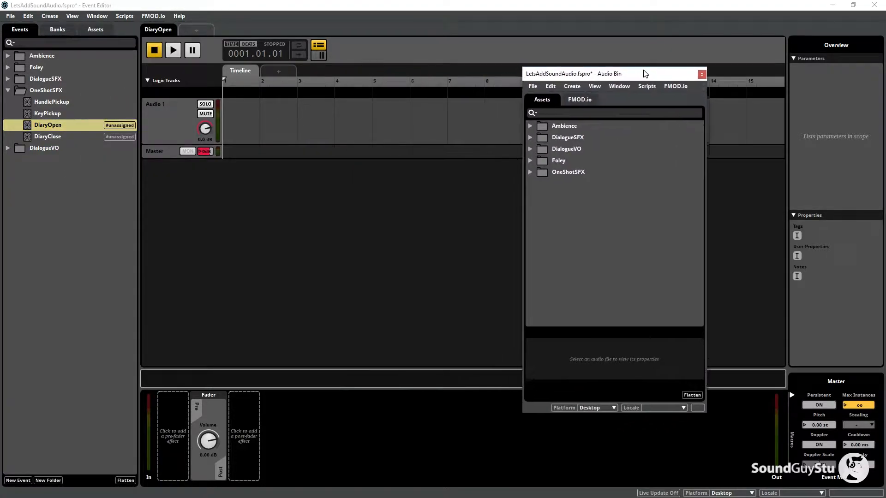
left_click(530, 171)
left_click(581, 193)
left_click_drag(580, 193, 254, 118)
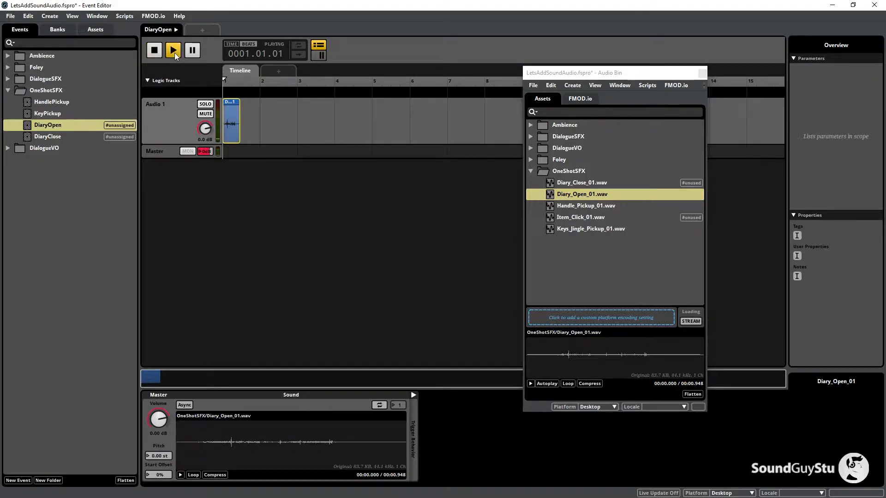
Assign the DiaryOpen event to the OneShotSFX bank
left_click(48, 138)
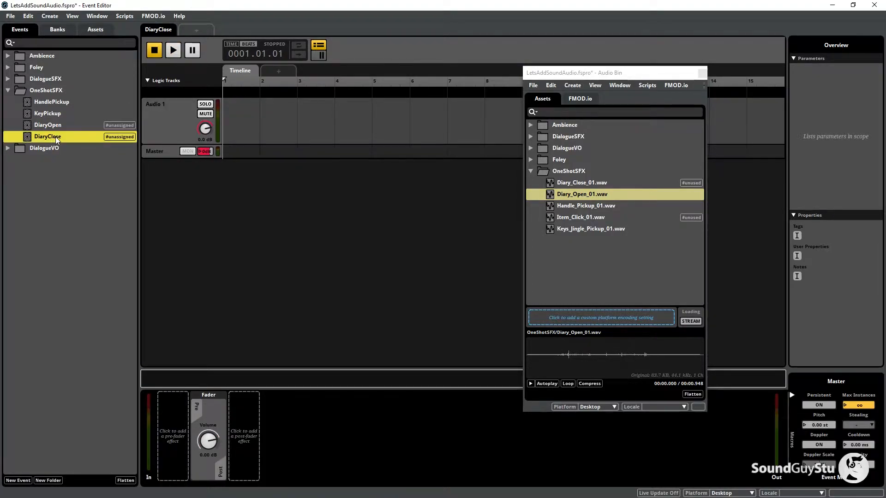
right_click(57, 124)
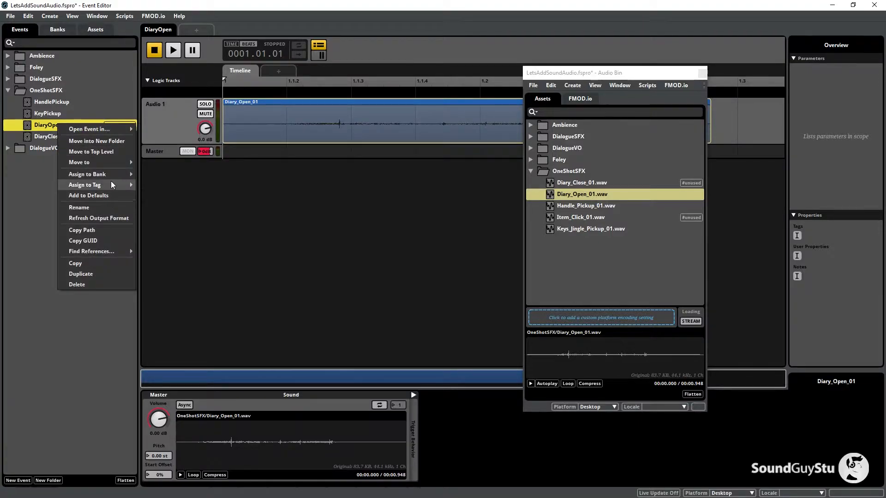
mouse_move(115, 174)
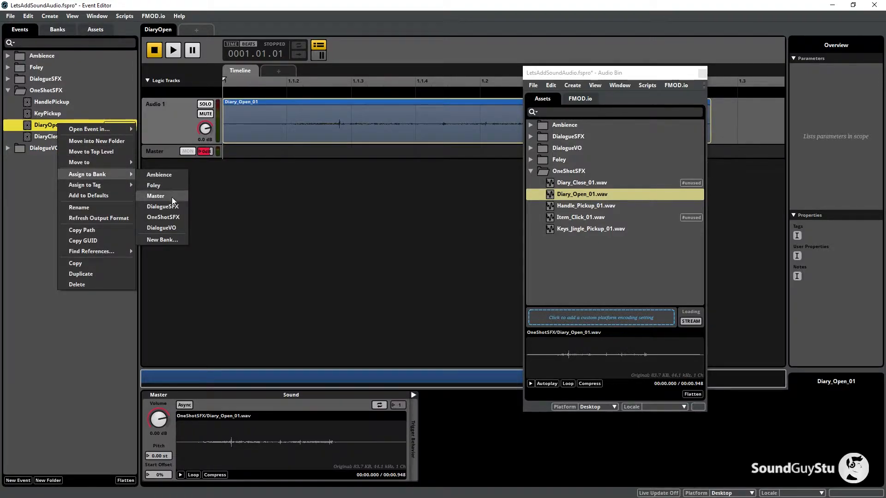
left_click(177, 217)
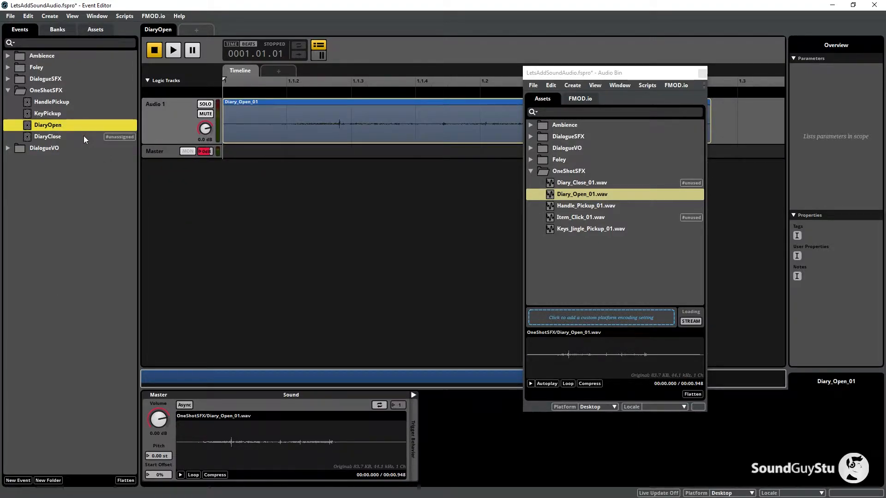
Place Diary_Close_01.wav from the Audio Bin at the start of the DiaryClose event's Audio 1 track
left_click(84, 135)
left_click_drag(584, 183, 231, 118)
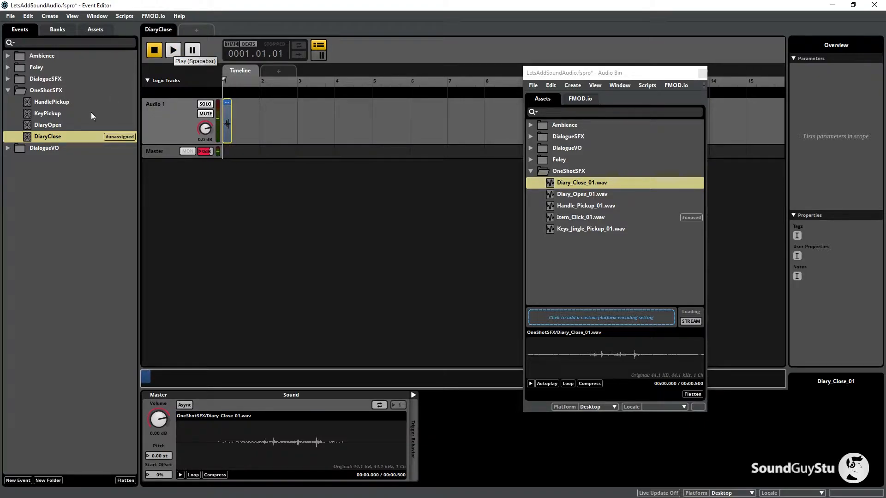
Assign the DiaryClose event to the OneShotSFX bank and save the project
right_click(56, 136)
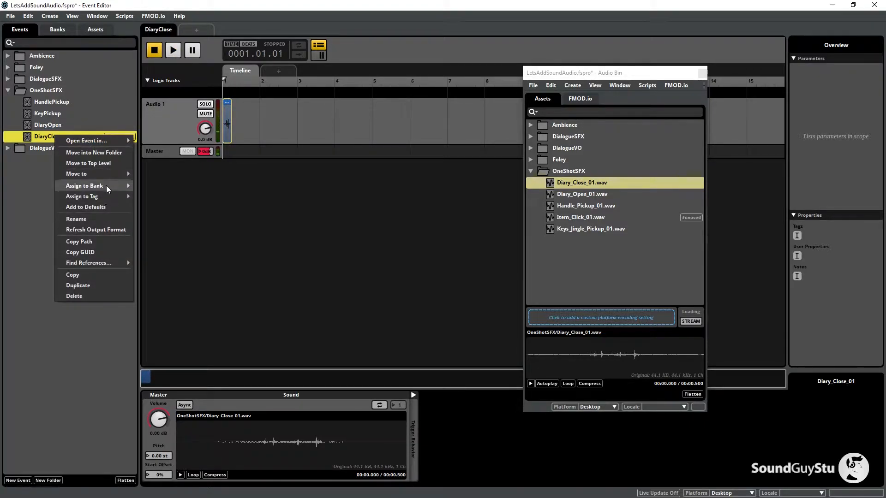
mouse_move(108, 188)
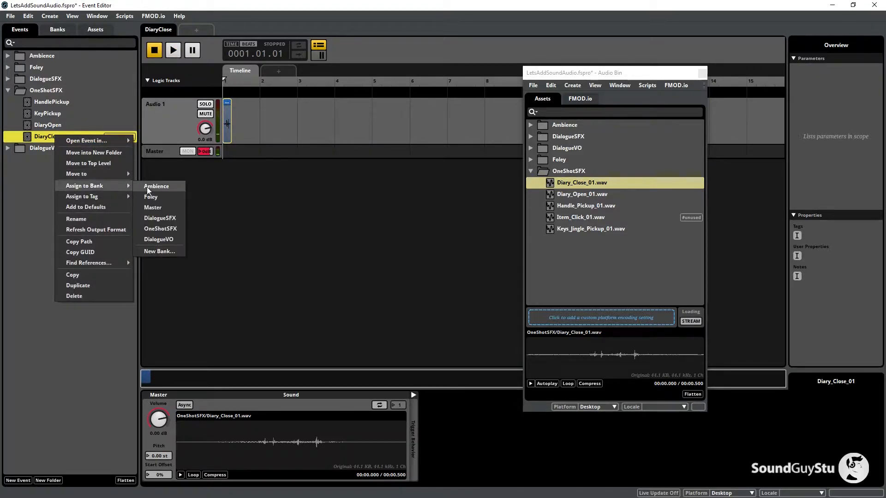
left_click(175, 230)
left_click(10, 16)
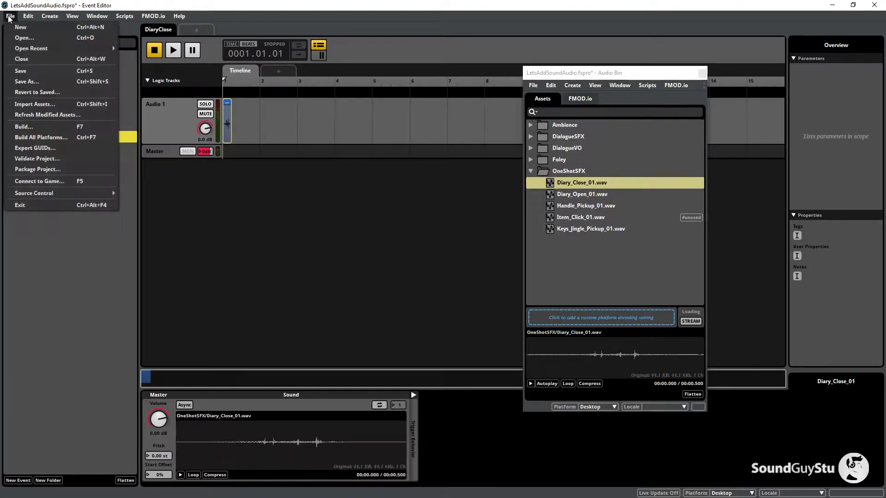
left_click(23, 71)
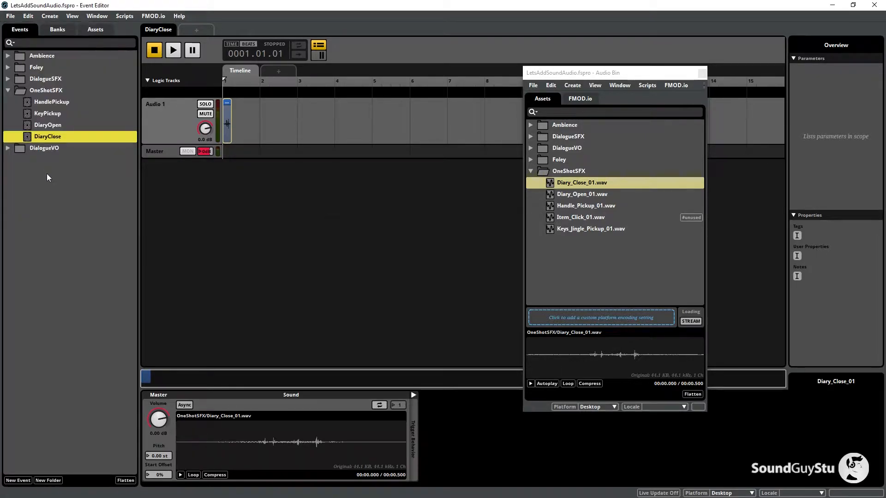
Close the Audio Bin and route the DiaryOpen and DiaryClose events into the Foley group in the mixer
left_click(96, 16)
left_click(110, 84)
left_click(62, 110)
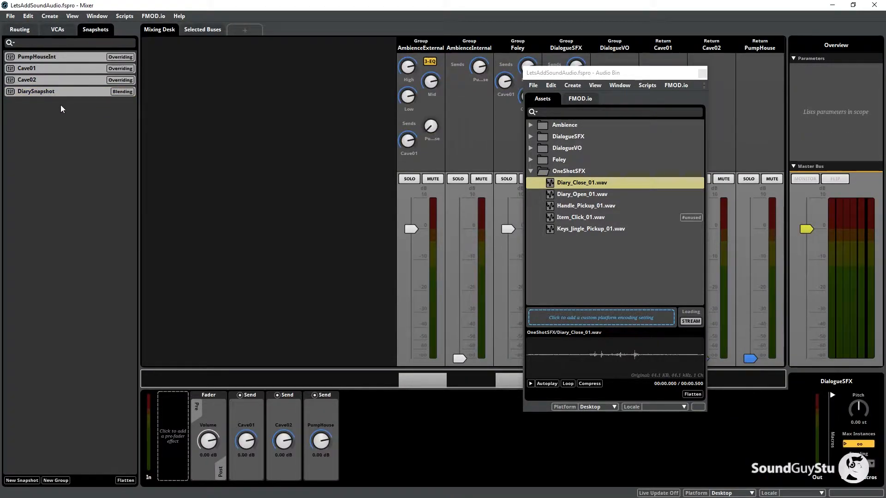
left_click(20, 29)
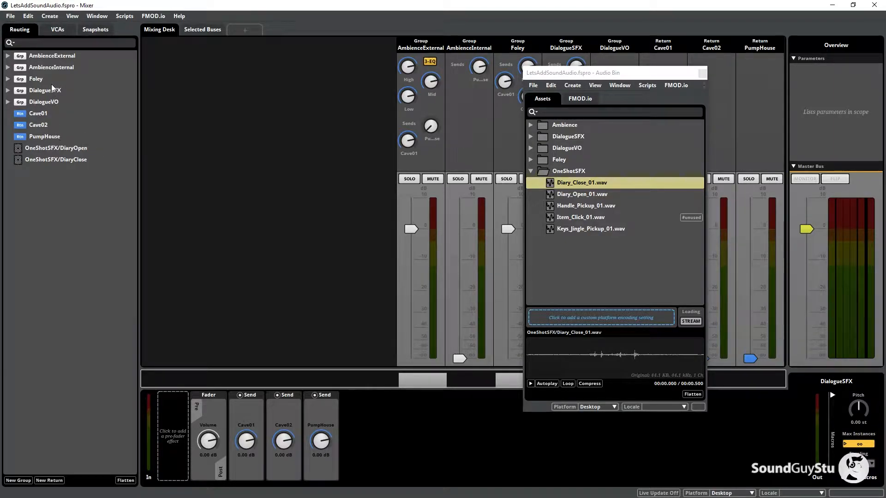
left_click(701, 74)
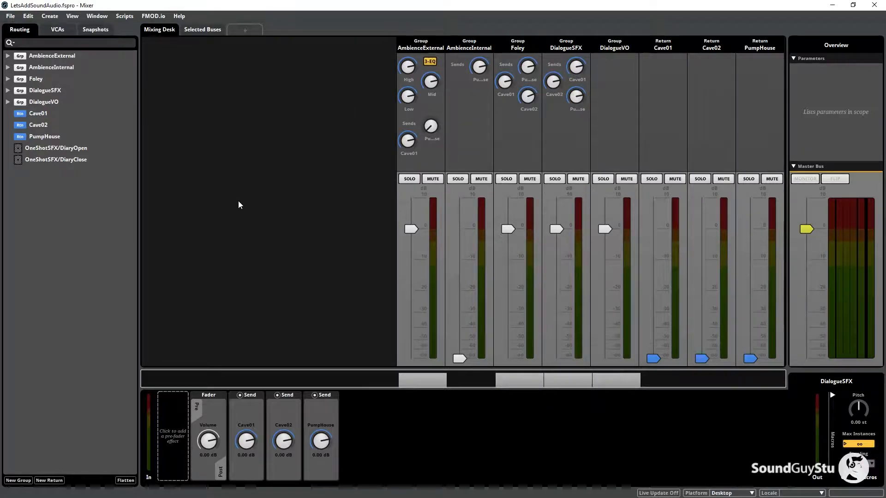
left_click(57, 148)
left_click(54, 160)
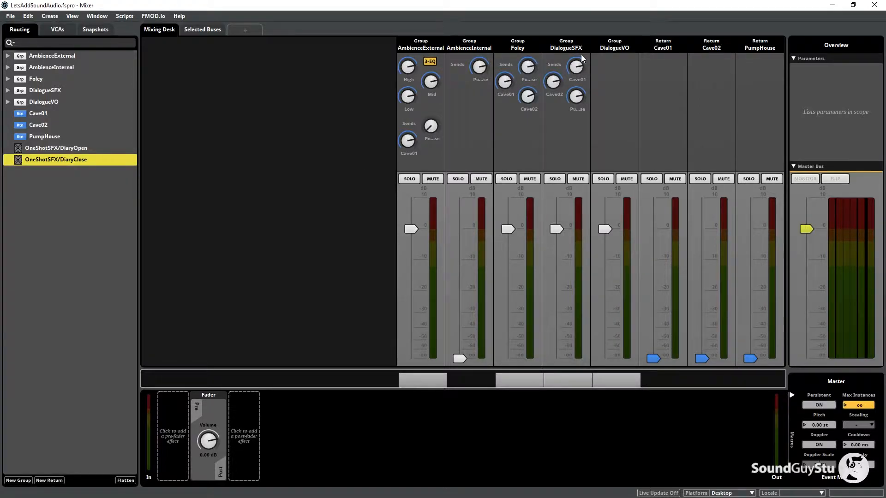
left_click(58, 148, "ctrl")
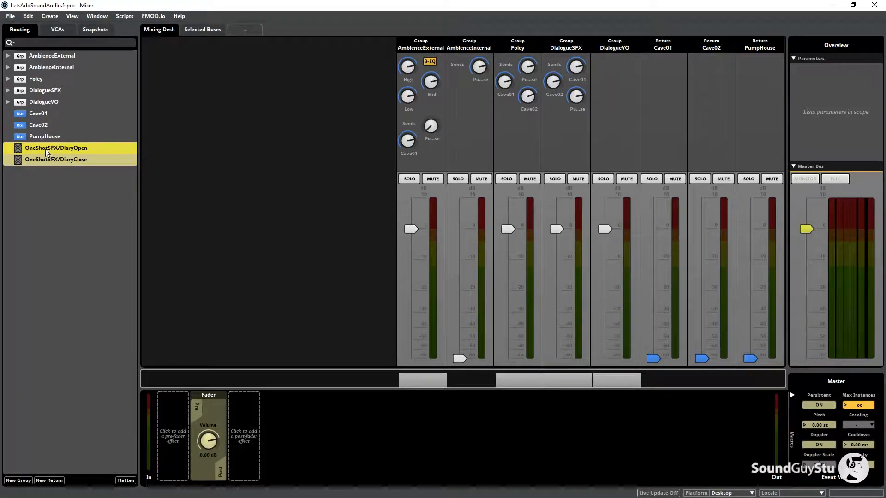
left_click_drag(45, 148, 38, 75)
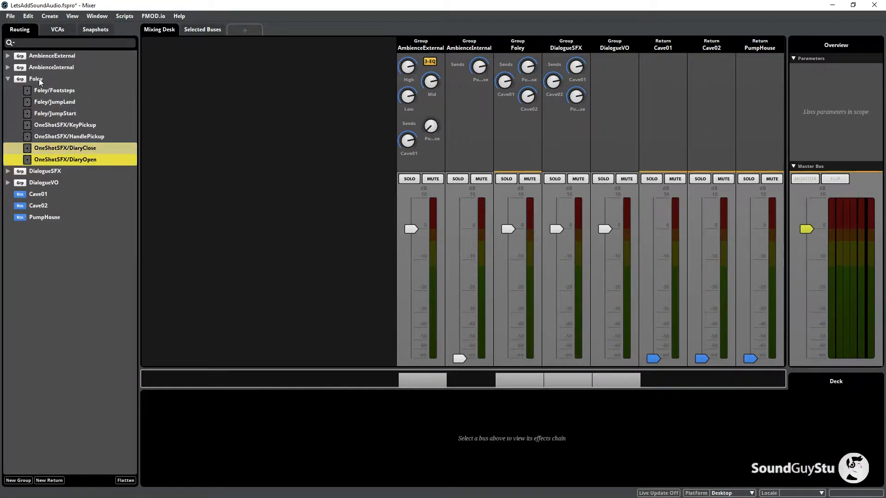
left_click(39, 79)
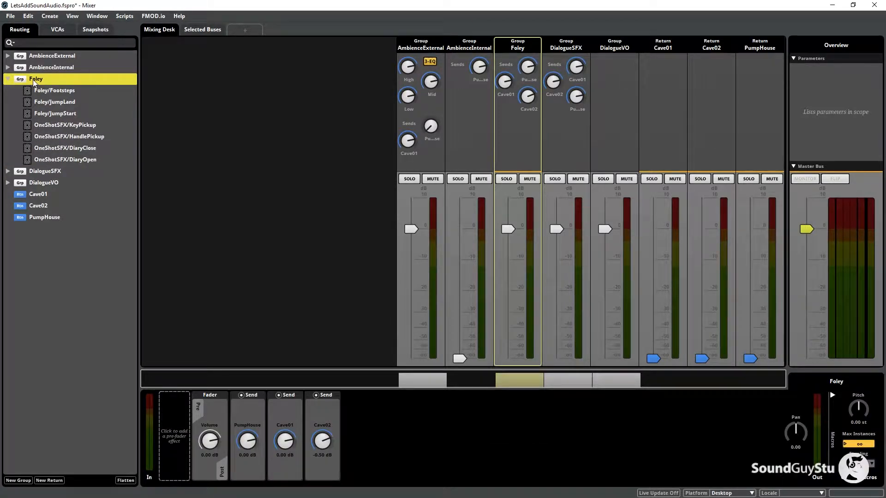
Scope the Foley group's volume fader out of DiarySnapshot
left_click(95, 29)
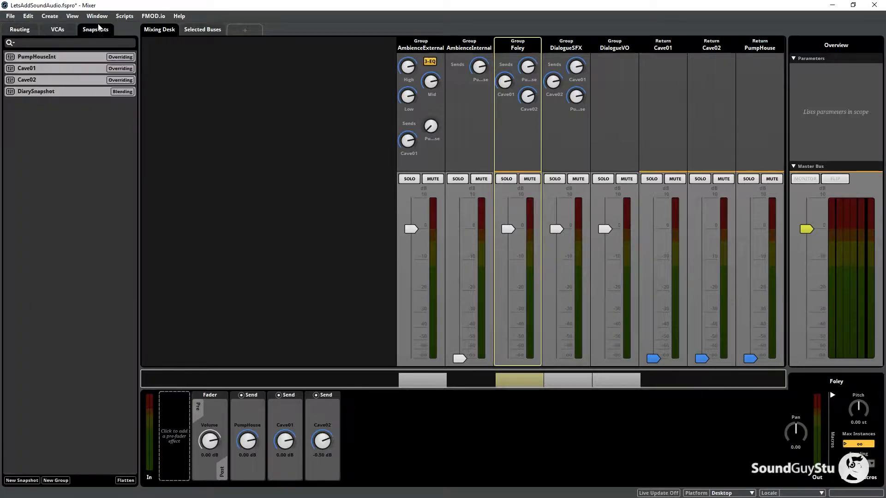
left_click(59, 94)
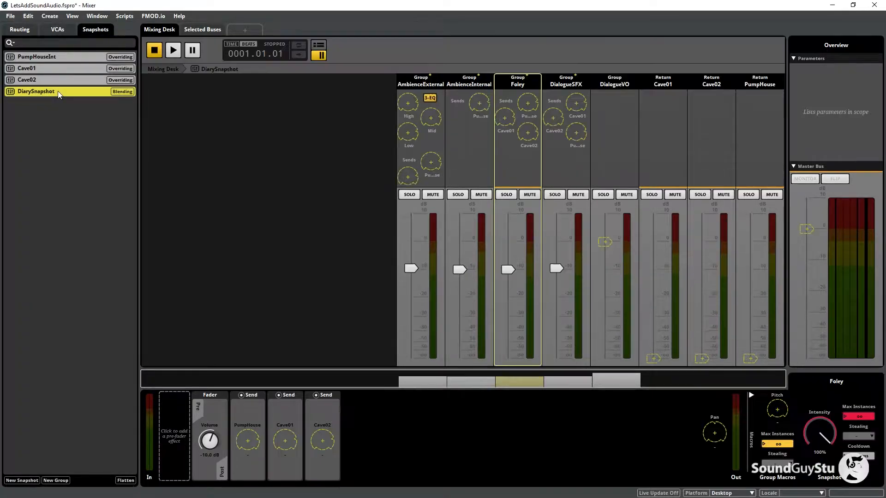
right_click(507, 270)
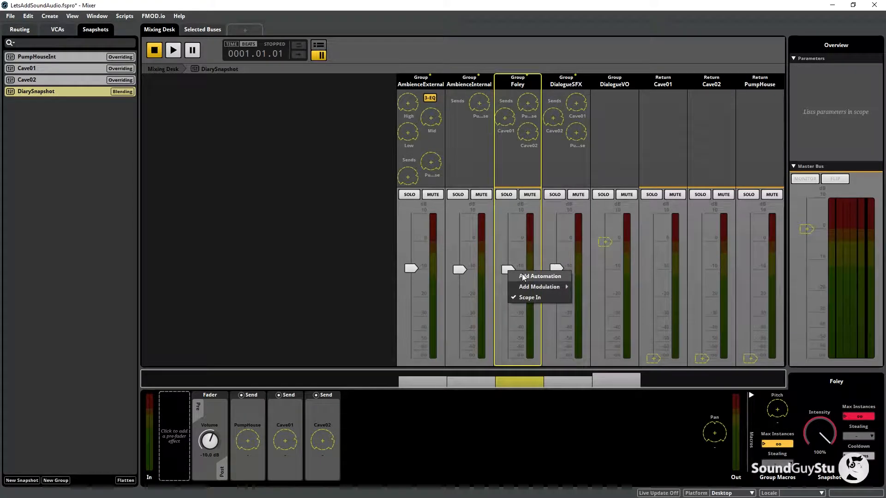
left_click(521, 300)
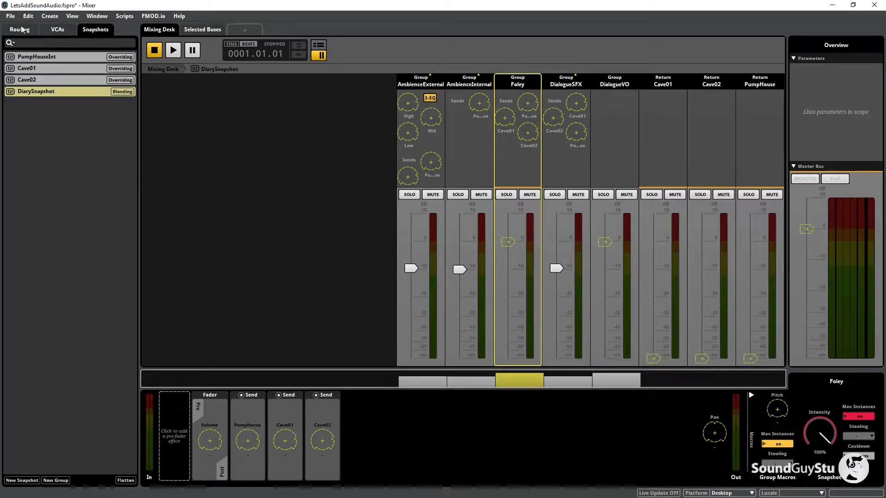
Save the FMOD project and build its banks
left_click(10, 16)
left_click(25, 72)
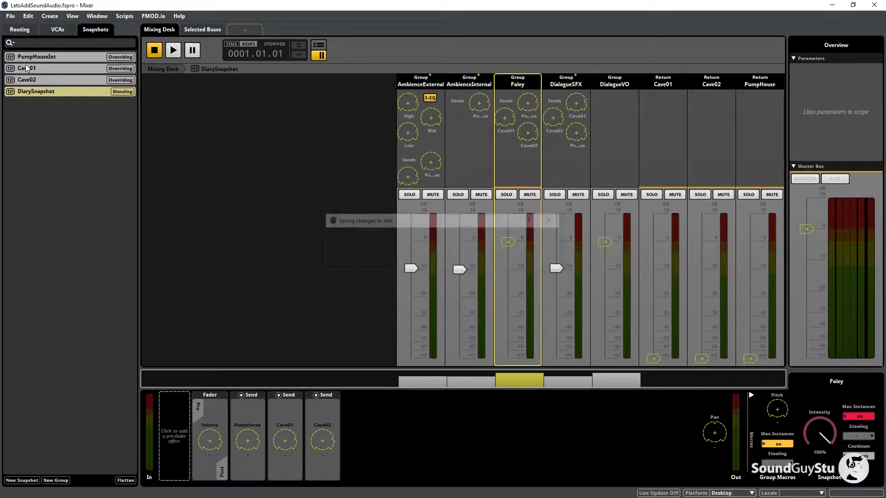
left_click(9, 17)
left_click(44, 127)
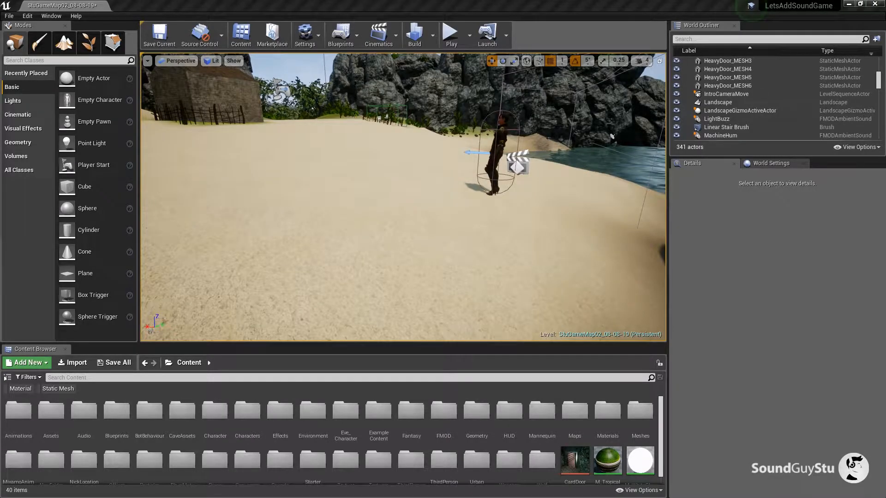
Switch to Unreal Editor, open the Level Blueprint and locate the READ Diary node group in the event graph
left_click(354, 42)
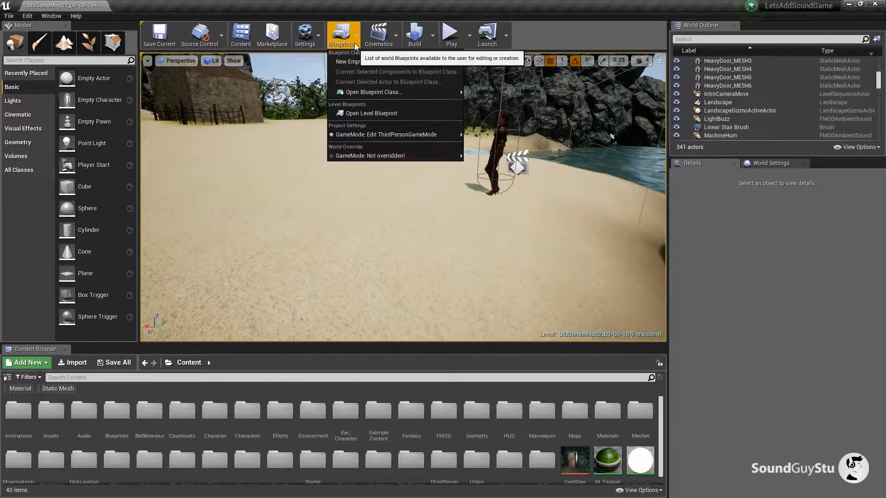
left_click(376, 114)
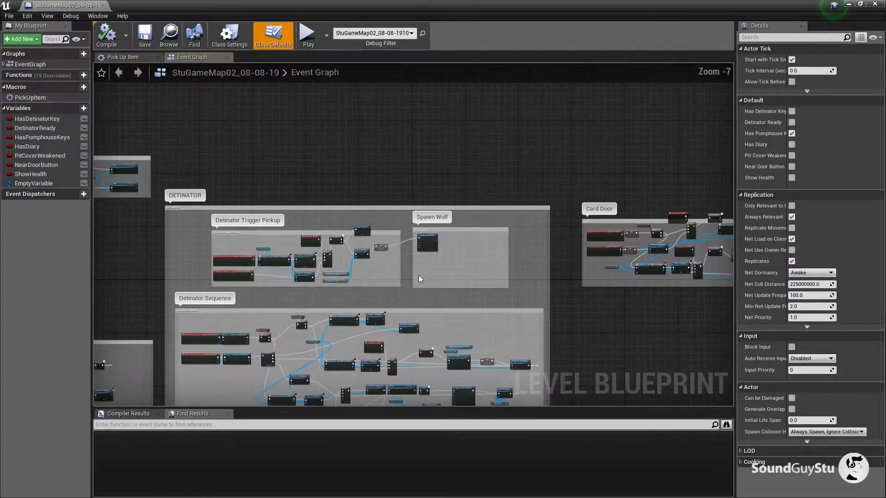
scroll(318, 287, "down", 2)
left_click_drag(181, 293, 733, 200)
left_click_drag(297, 269, 382, 295)
scroll(381, 294, "up", 6)
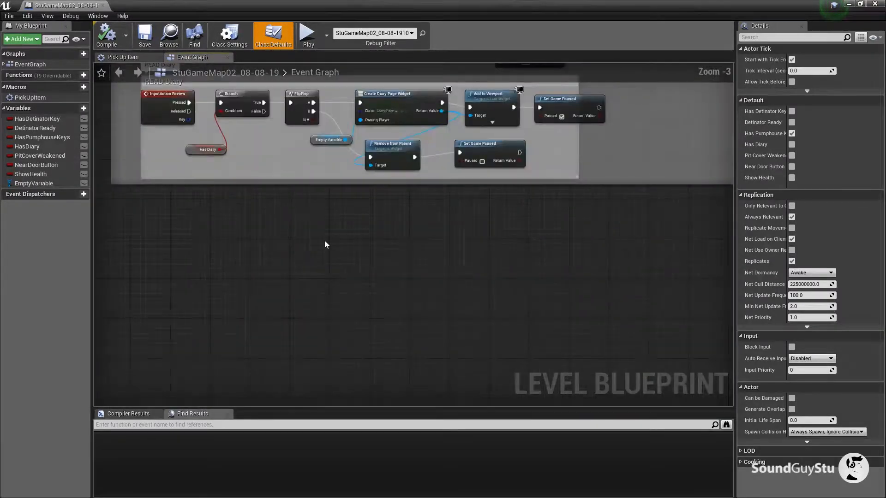
left_click_drag(291, 204, 338, 319)
left_click_drag(328, 273, 302, 292)
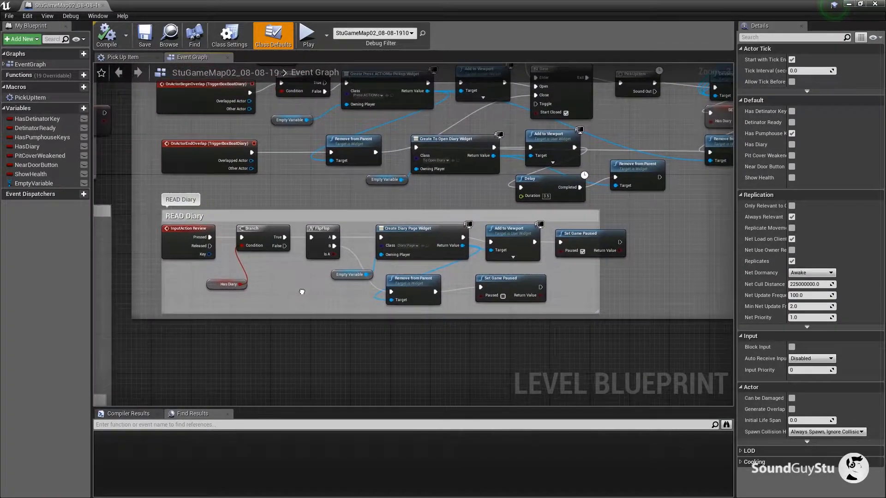
scroll(302, 292, "up", 2)
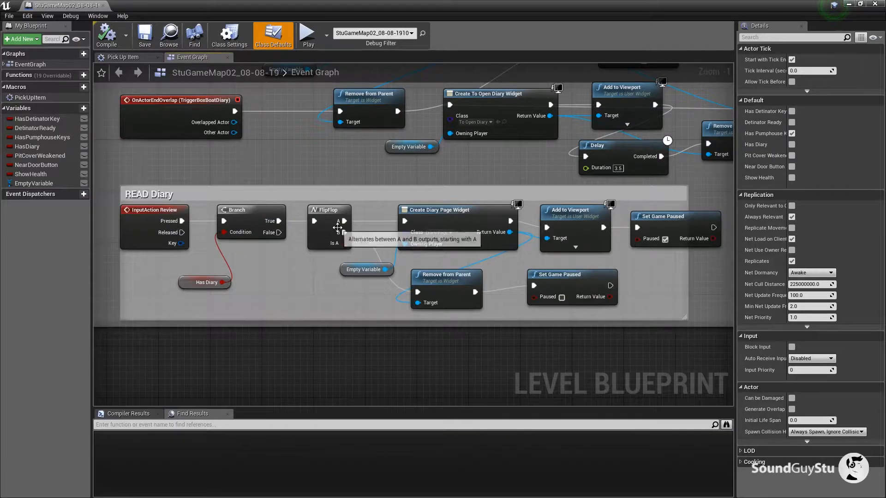
Extend the surrounding comment box downward and enlarge the READ Diary comment box to make room for more nodes
left_click_drag(557, 364, 465, 382)
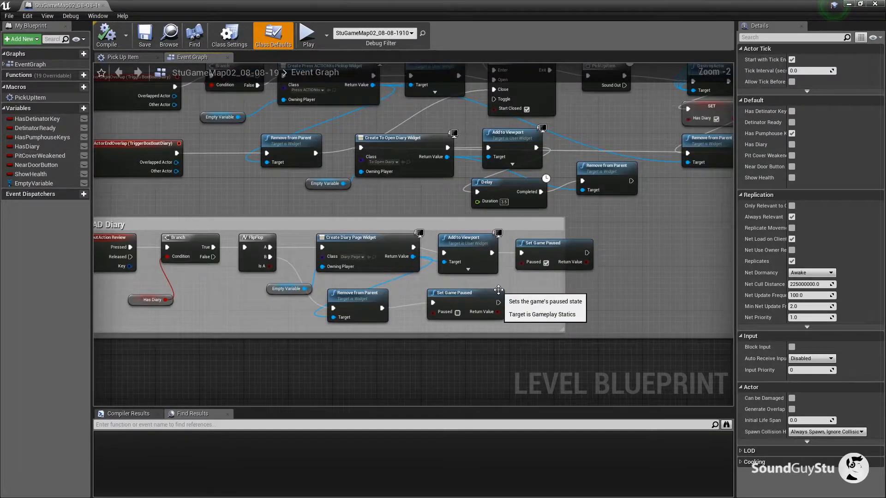
scroll(467, 288, "down", 2)
left_click_drag(467, 269, 465, 344)
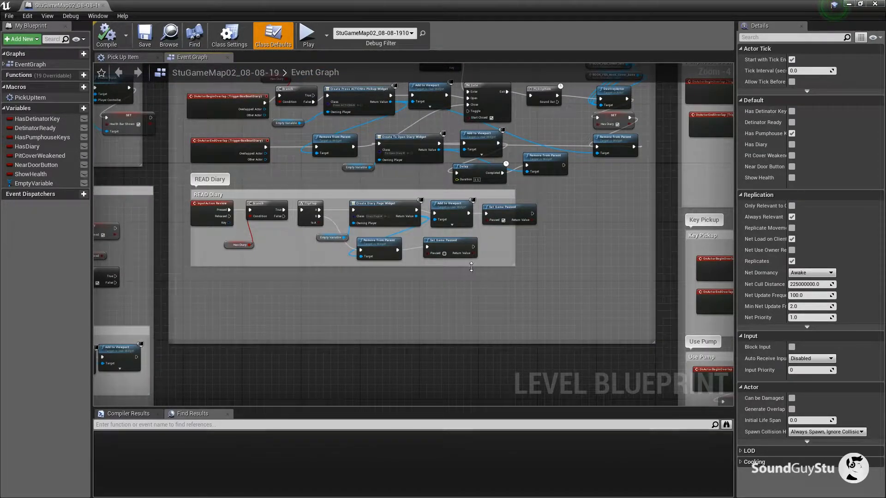
mouse_move(311, 201)
left_mouse_down()
mouse_move(244, 201)
mouse_move(300, 202)
left_mouse_up()
left_click_drag(503, 266, 639, 362)
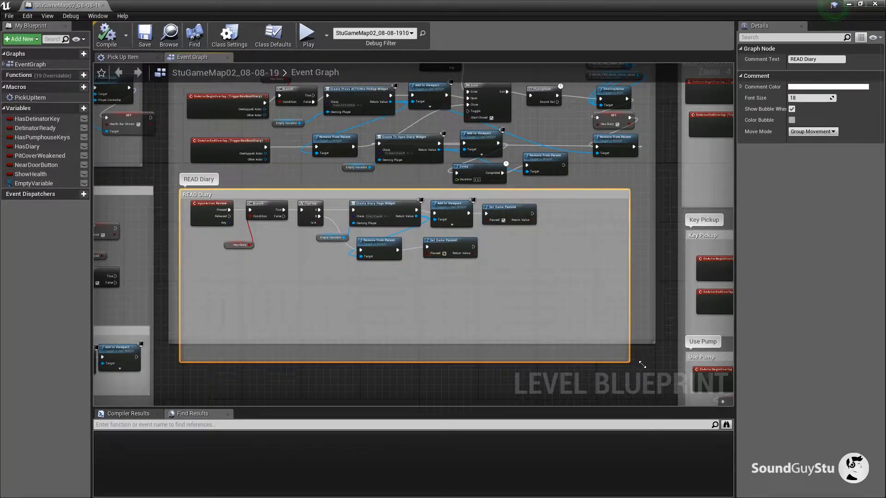
Move the diary widget, viewport, removal and pause nodes farther right of the FlipFlop, and delete the Empty Variable node feeding the Diary Page widget
scroll(501, 320, "up", 2)
left_click_drag(500, 321, 567, 406)
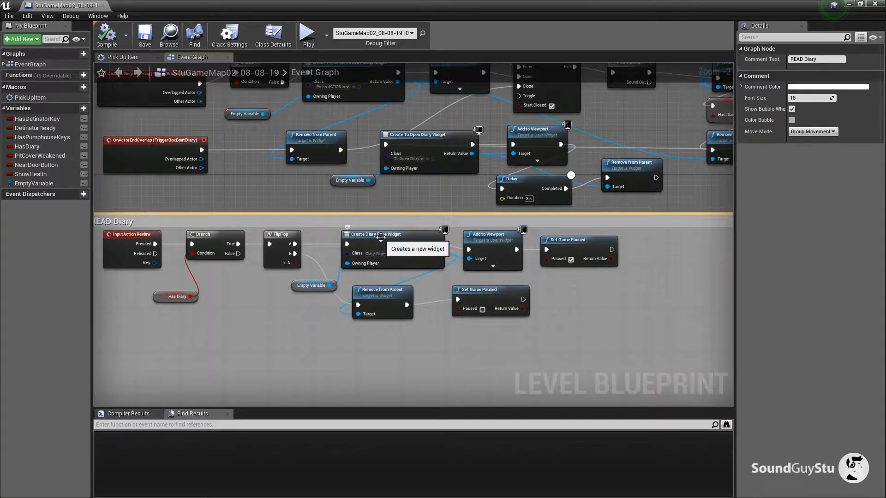
left_click_drag(556, 369, 556, 349)
left_click_drag(608, 332, 495, 216)
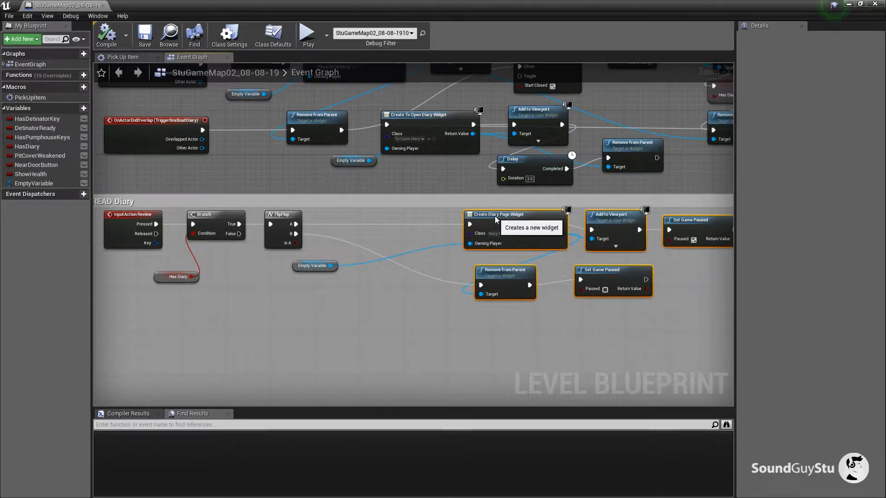
left_click(383, 318)
left_click_drag(383, 317, 355, 321)
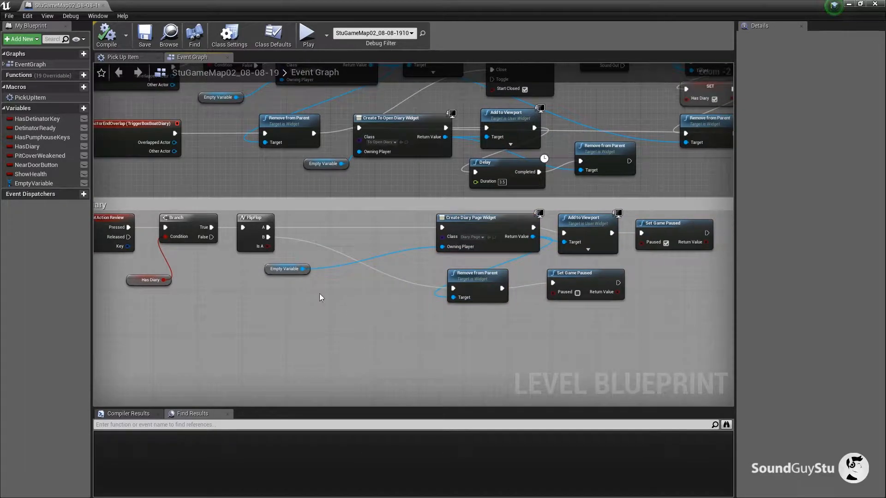
left_click(285, 269)
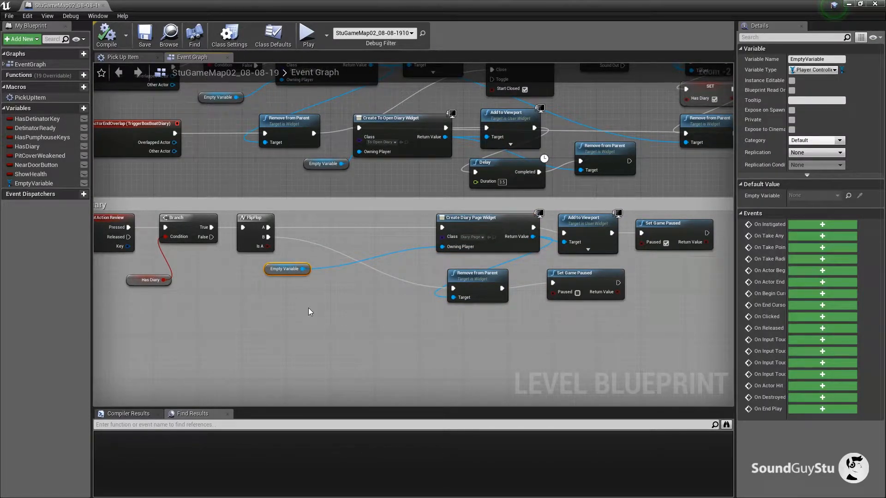
key("Delete")
Add a Play Event 2D node for the DiaryOpen event and connect it to the READ Diary FlipFlop's A output
scroll(305, 288, "up", 1)
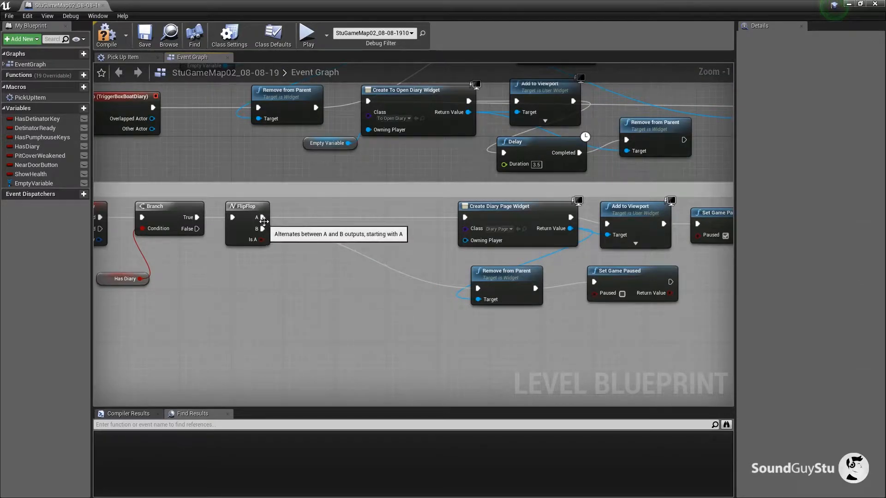
right_click(301, 322)
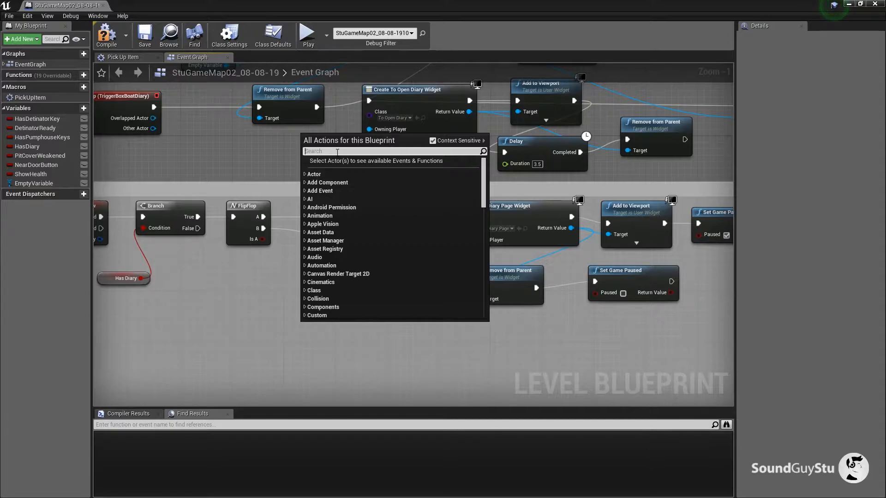
type("play")
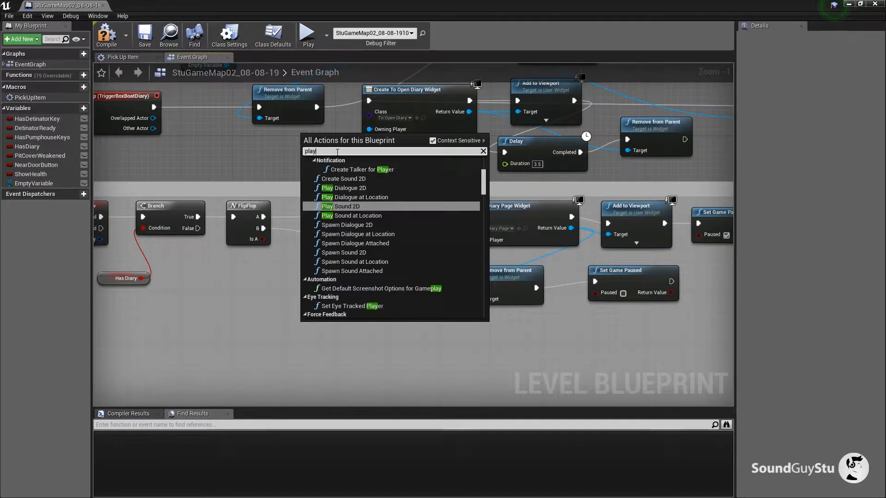
scroll(398, 265, "up", 5)
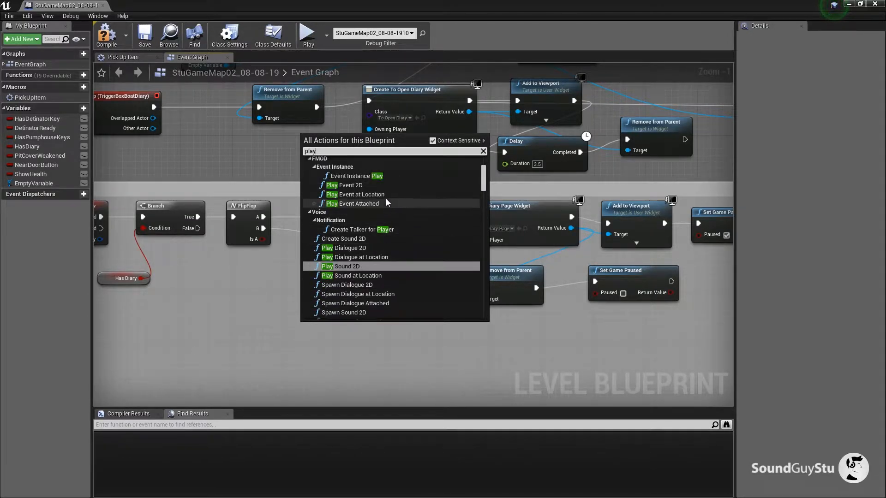
left_click(383, 187)
left_click_drag(353, 333, 353, 276)
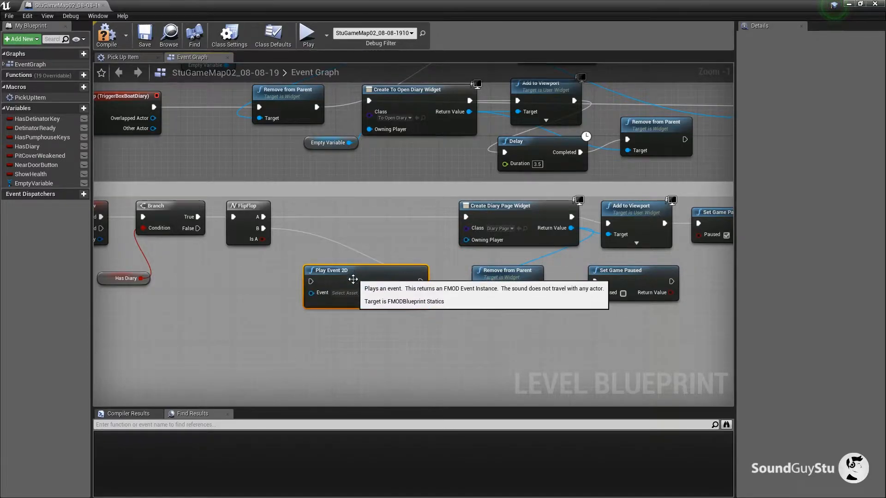
left_click(347, 293)
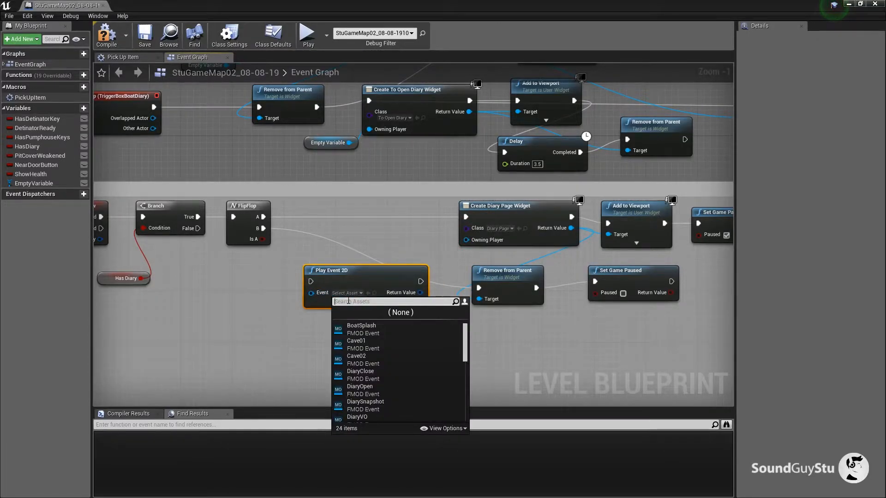
type("diary")
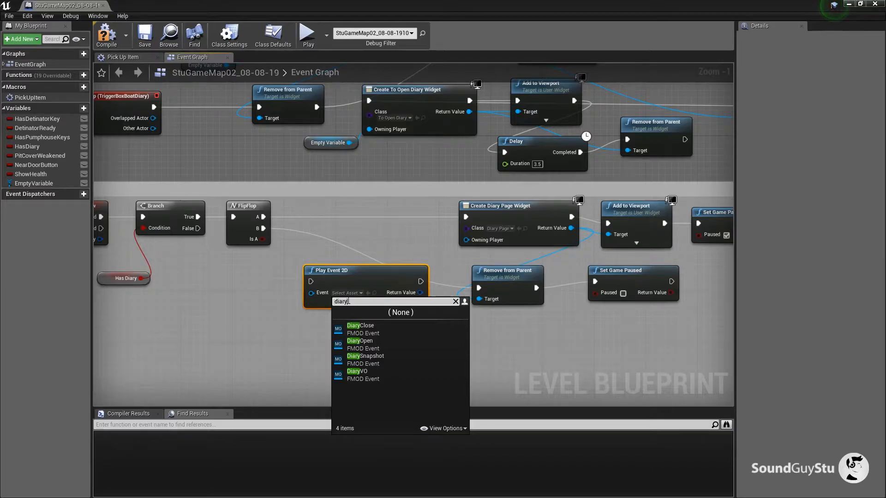
left_click(370, 347)
left_click_drag(361, 273, 354, 208)
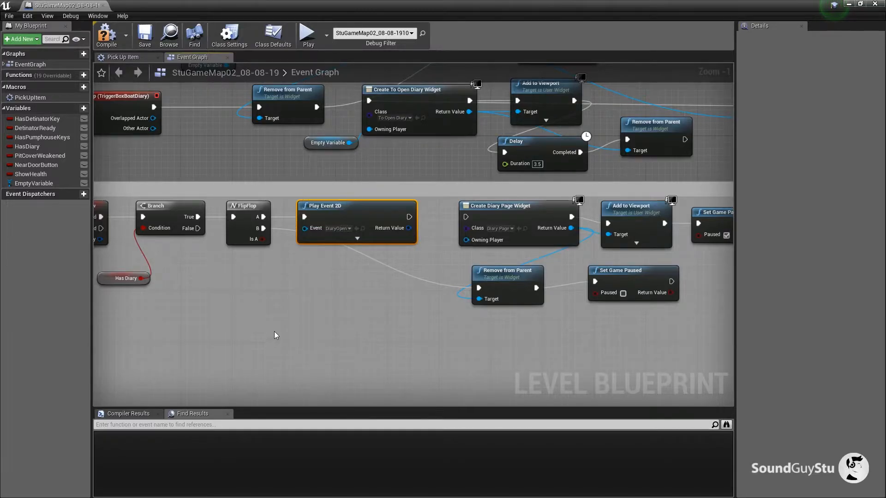
Shift the review input, Branch, FlipFlop and Has Diary nodes lower, and align the DiaryOpen node with the Create Diary Page Widget row
scroll(274, 332, "down", 2)
left_click_drag(411, 299, 170, 246)
left_click(370, 340)
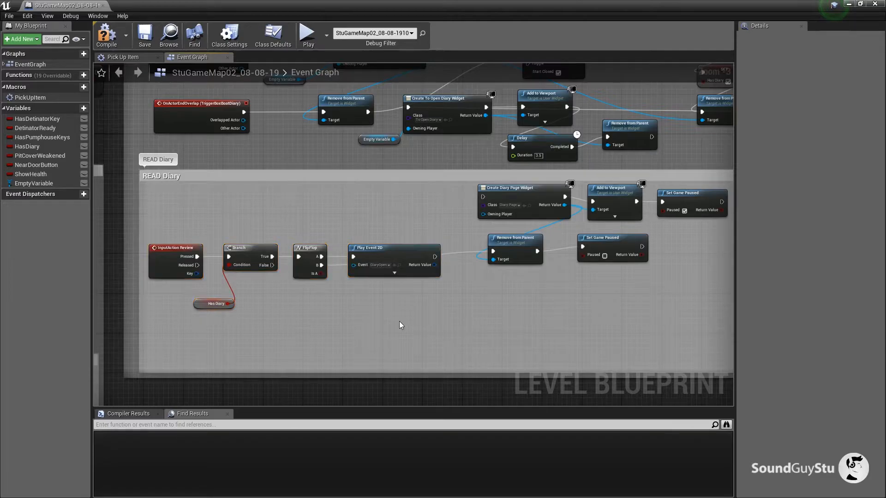
left_click_drag(396, 324, 332, 347)
left_click_drag(336, 288, 336, 222)
Add a second Play Event 2D node beneath the DiaryOpen one and assign it the DiarySnapshot event
left_click(295, 269)
right_click(287, 271)
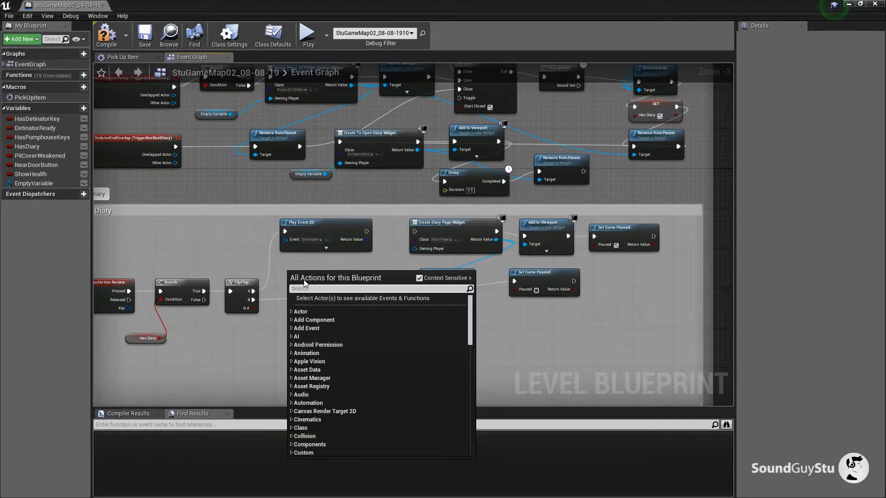
type("play")
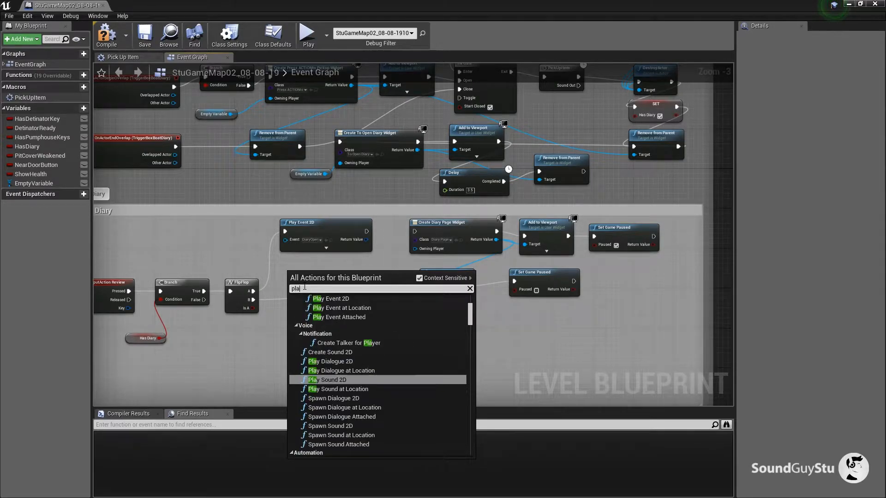
scroll(372, 400, "up", 2)
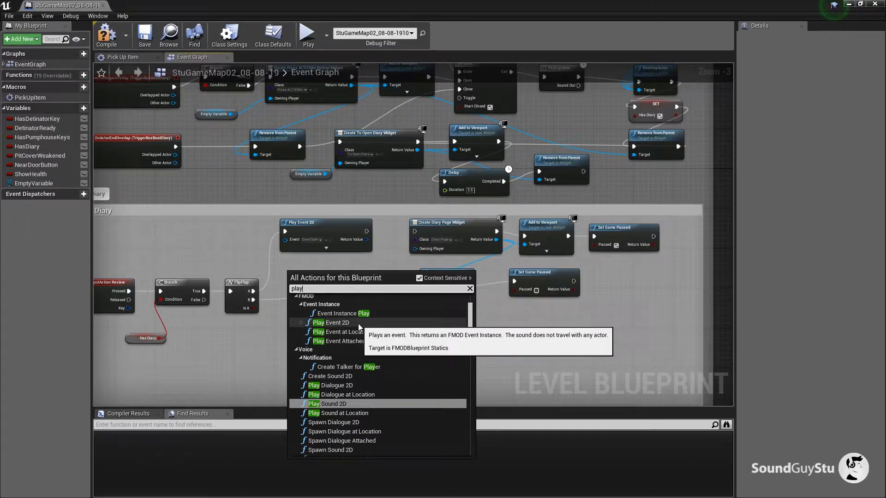
left_click(358, 323)
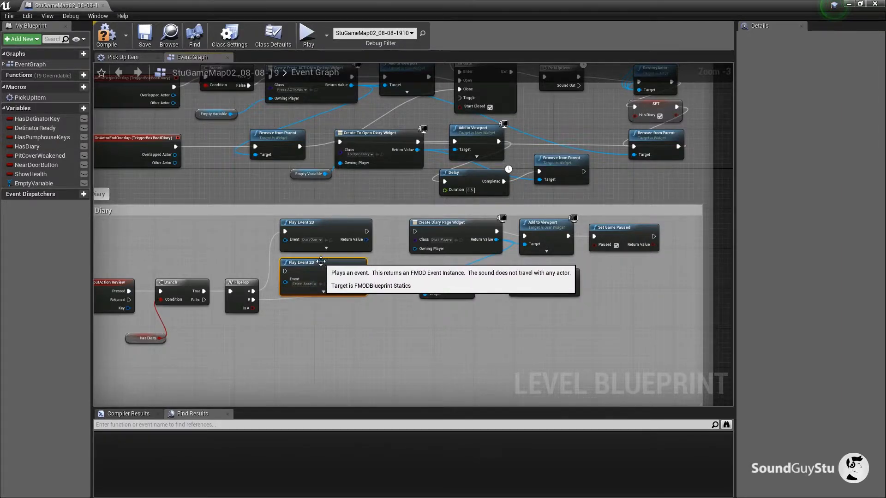
left_click(310, 284)
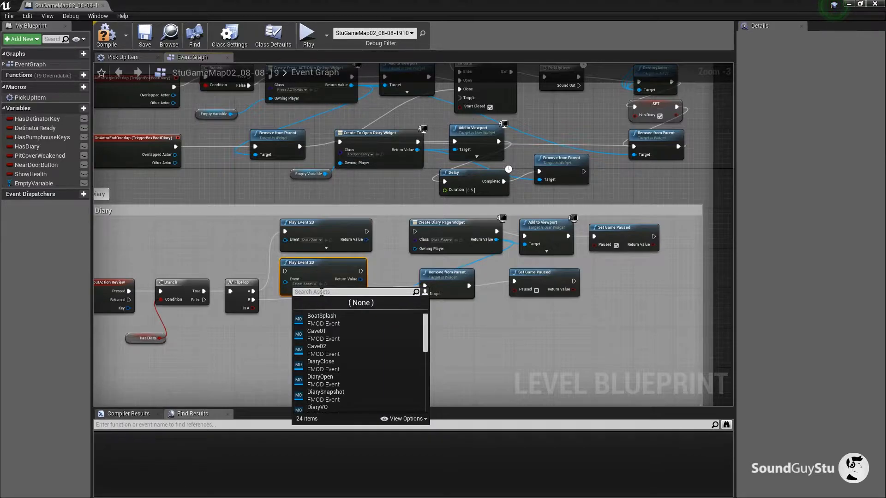
type("diarys")
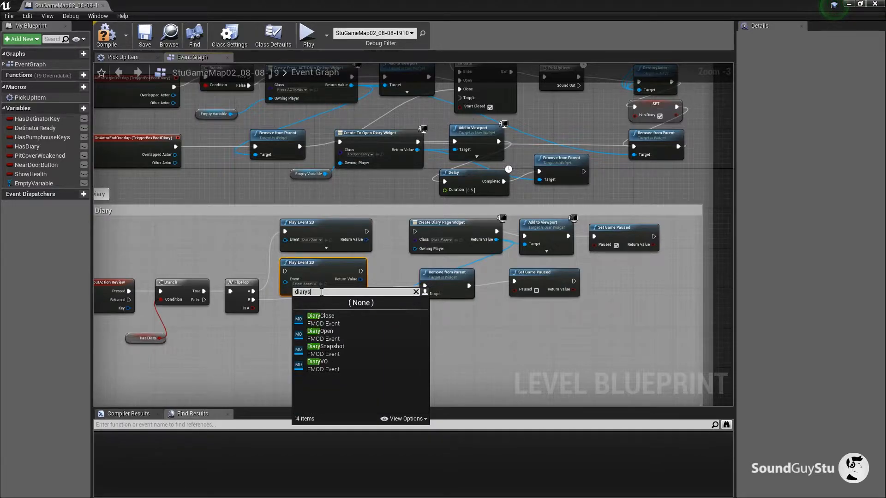
left_click(324, 318)
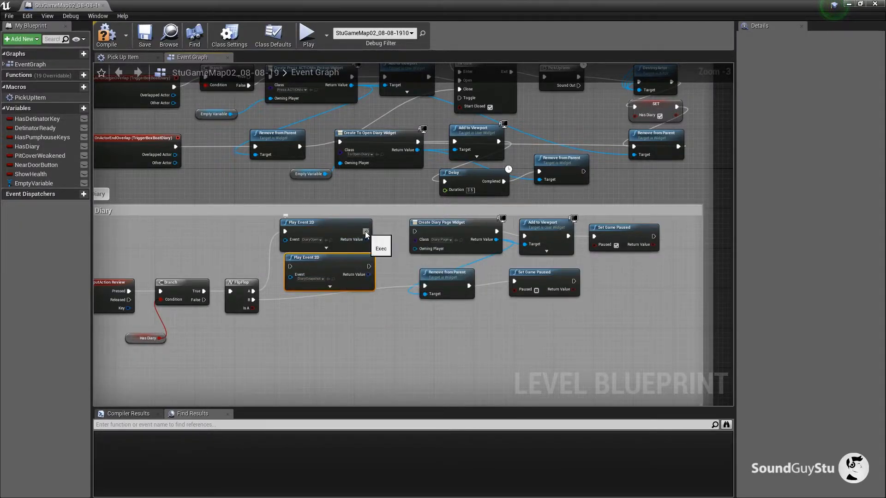
Wire execution from the DiaryOpen node through the DiarySnapshot node into Create Diary Page Widget
left_click_drag(366, 232, 290, 266)
left_click_drag(368, 267, 415, 232)
left_click_drag(384, 355, 390, 331)
left_click_drag(324, 229, 320, 233)
left_click_drag(408, 347, 372, 316)
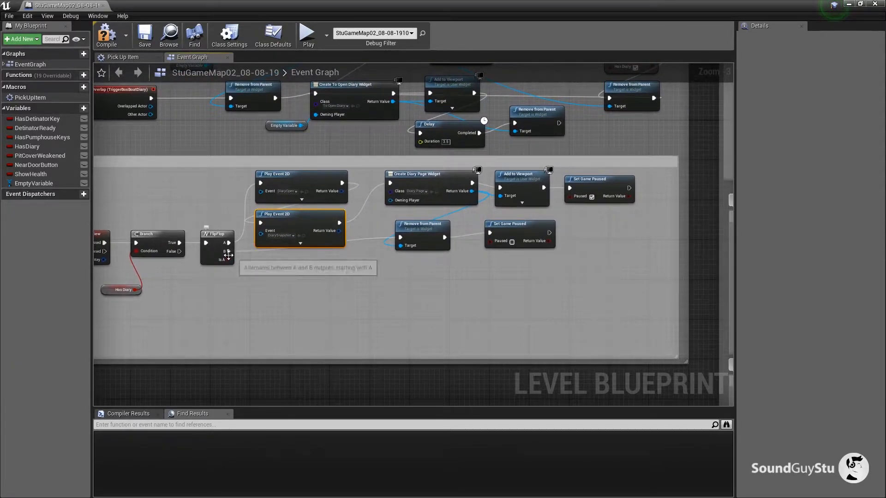
left_click_drag(311, 295, 332, 301)
Duplicate the DiaryOpen node below the snapshot node, assign it the DiaryClose event and connect it to the FlipFlop's B output
left_click(330, 199)
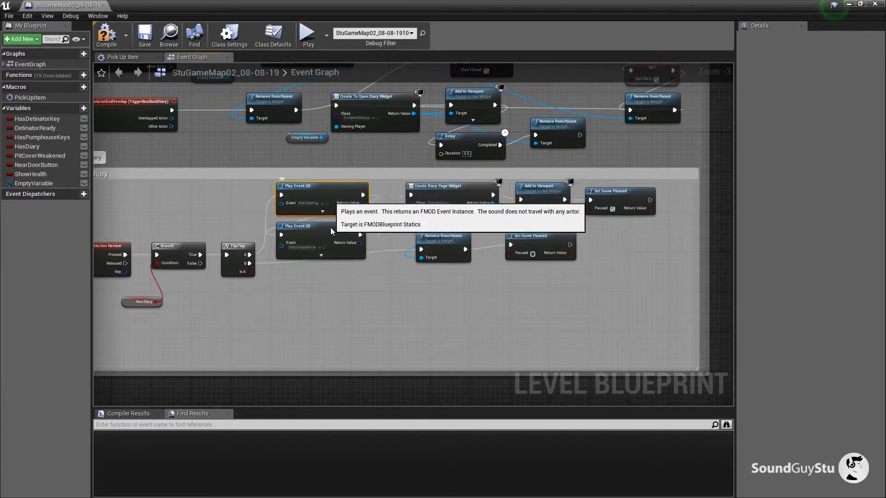
left_click(282, 278)
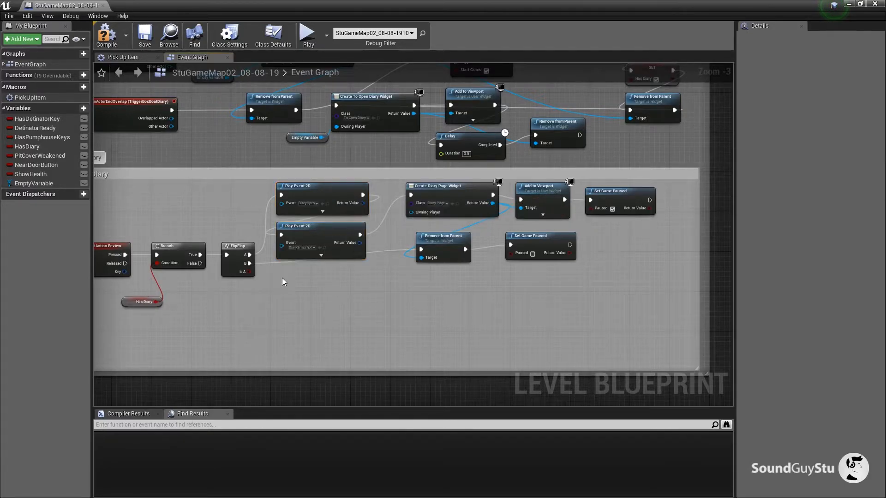
key("ctrl+v")
left_click_drag(305, 286, 294, 271)
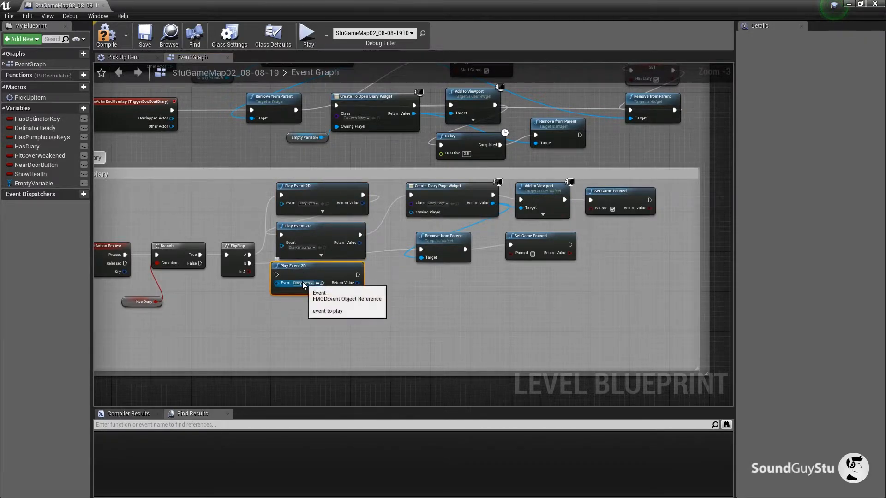
left_click(306, 283)
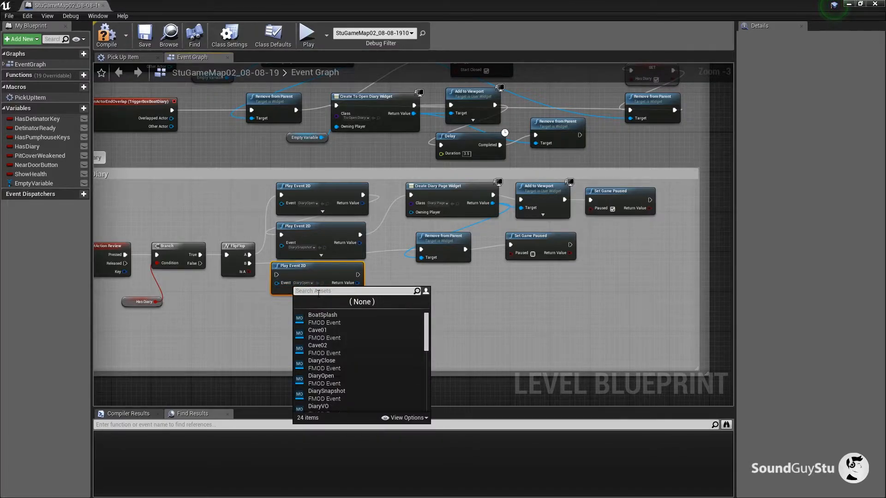
type("close")
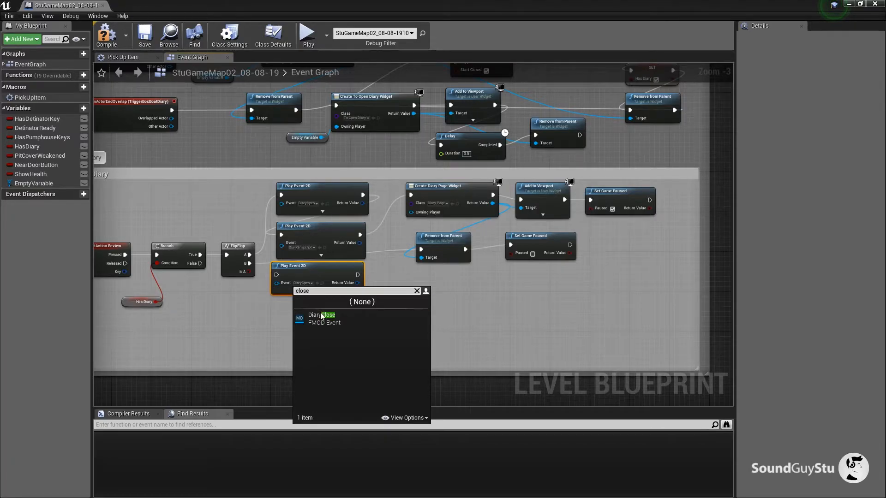
left_click(321, 315)
left_click_drag(319, 277, 323, 281)
left_click_drag(250, 263, 281, 280)
Add an Event Instance Stop node below the DiaryClose node and feed it the DiarySnapshot node's return value
left_click(286, 322)
right_click(279, 317)
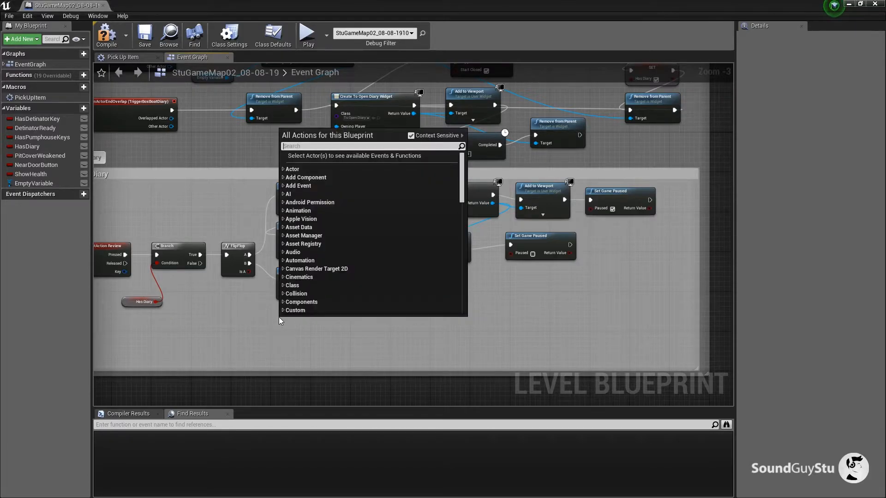
type("stop")
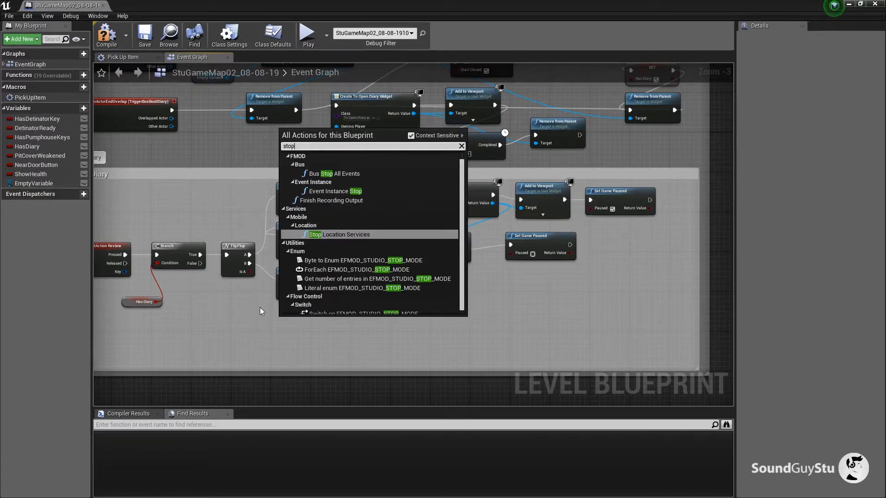
scroll(353, 265, "up", 1)
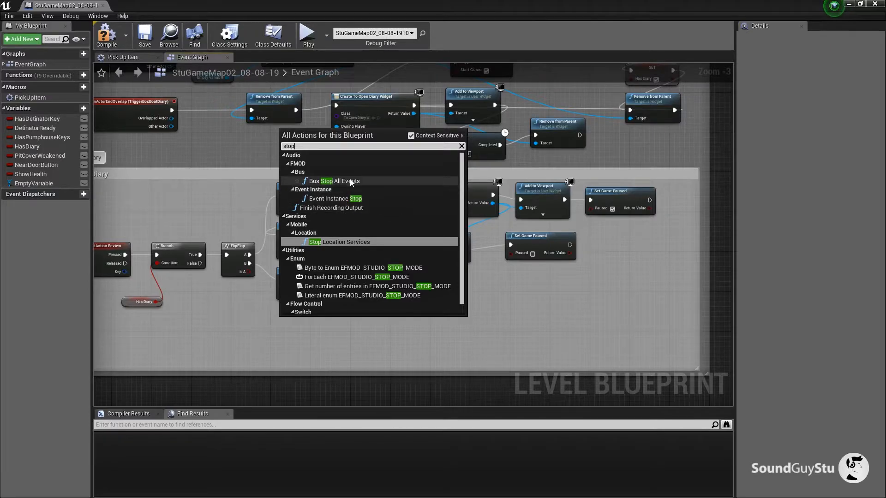
left_click(360, 203)
left_click_drag(302, 326, 323, 317)
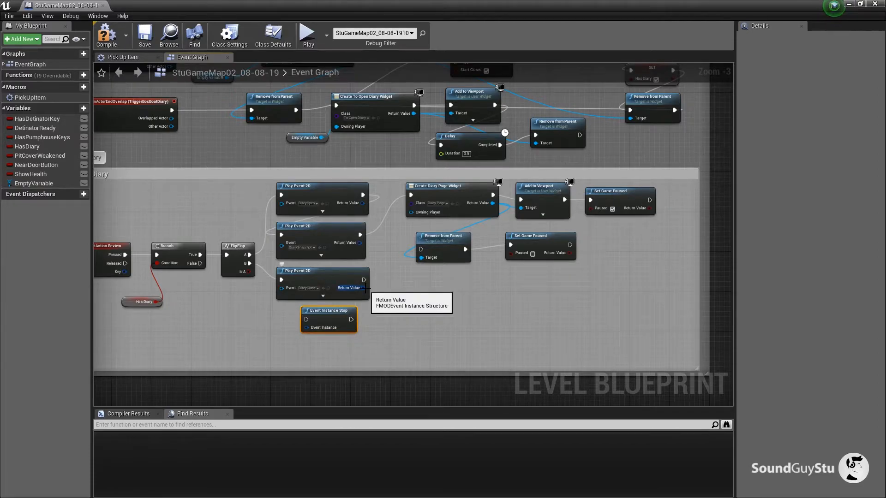
left_click(302, 253)
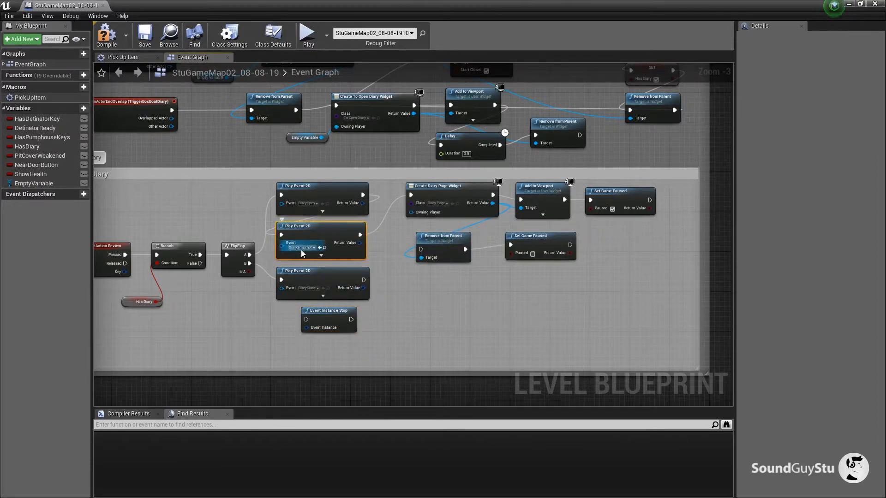
left_click_drag(359, 243, 331, 319)
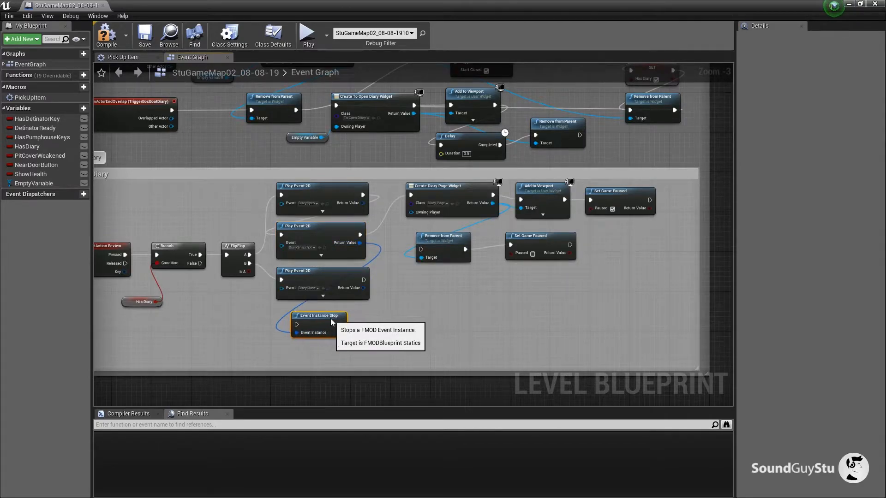
Wire execution from the DiaryClose node through Event Instance Stop into the diary's Remove from Parent node
left_click_drag(364, 280, 297, 325)
left_click_drag(438, 325, 363, 344)
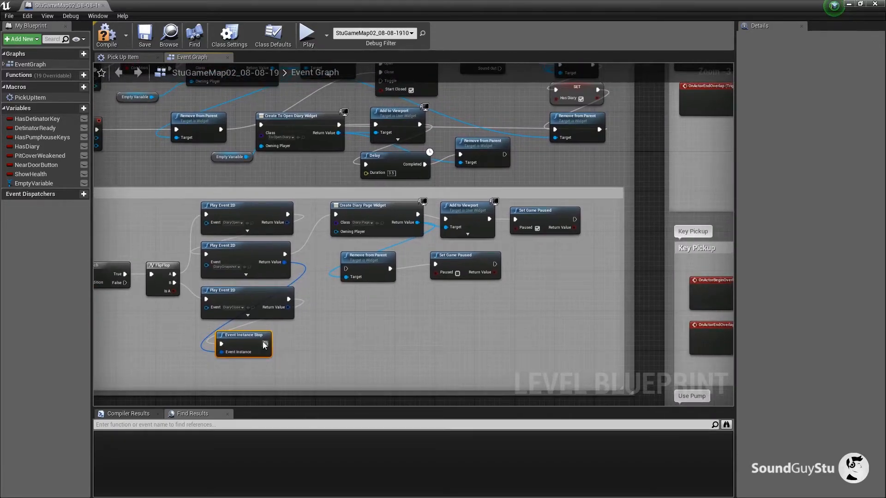
left_click_drag(266, 344, 345, 268)
left_click_drag(346, 272, 309, 288)
Add a DoOnce node after the ticked Set Game Paused node and place it just below
left_click_drag(413, 329, 335, 346)
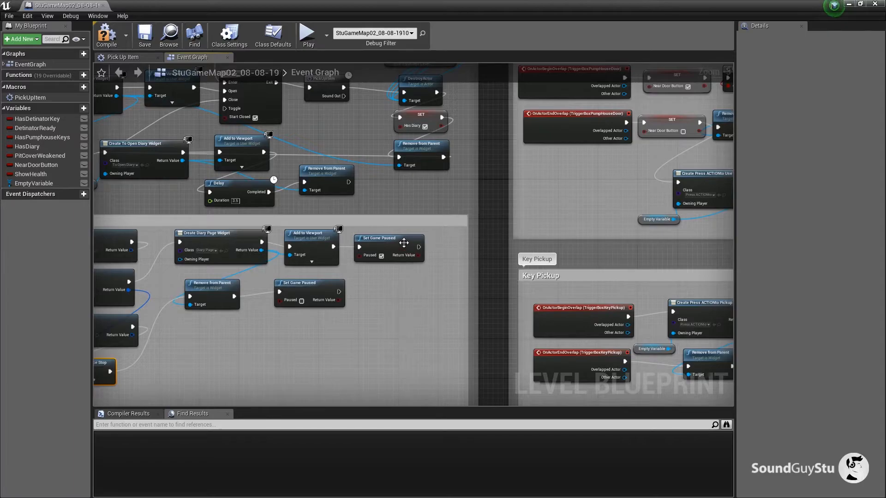
left_click_drag(387, 240, 382, 239)
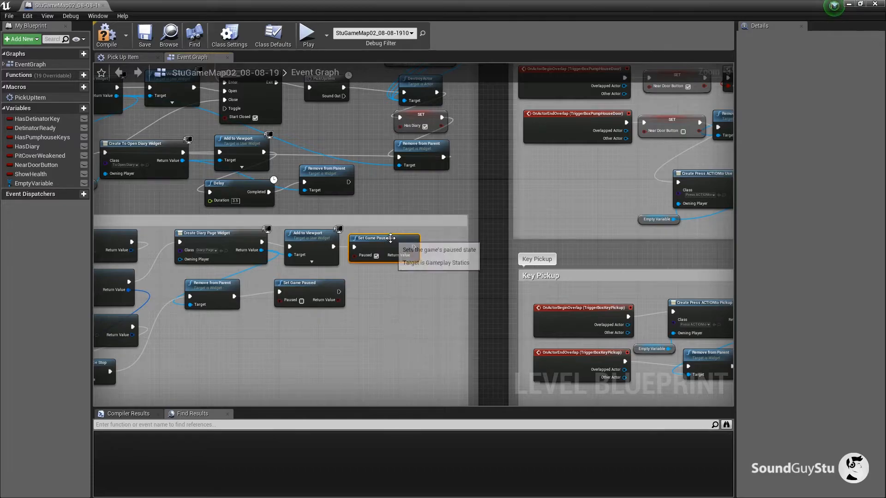
left_click_drag(413, 246, 439, 255)
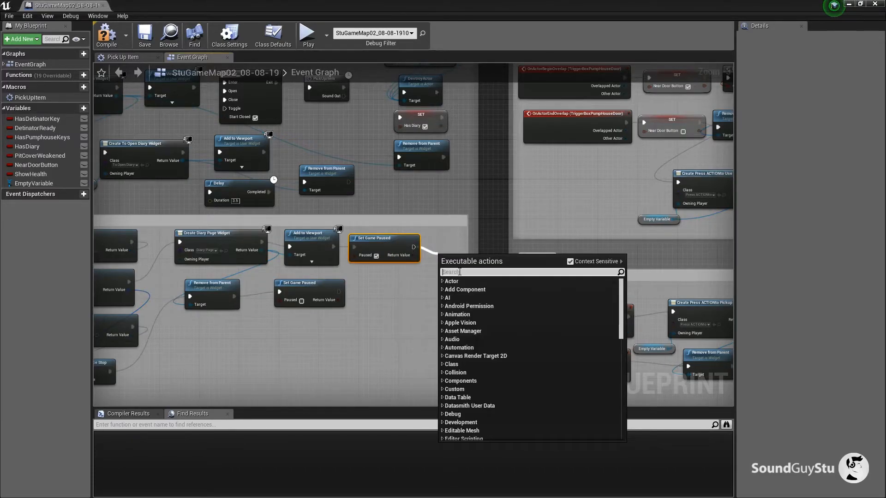
type("do o")
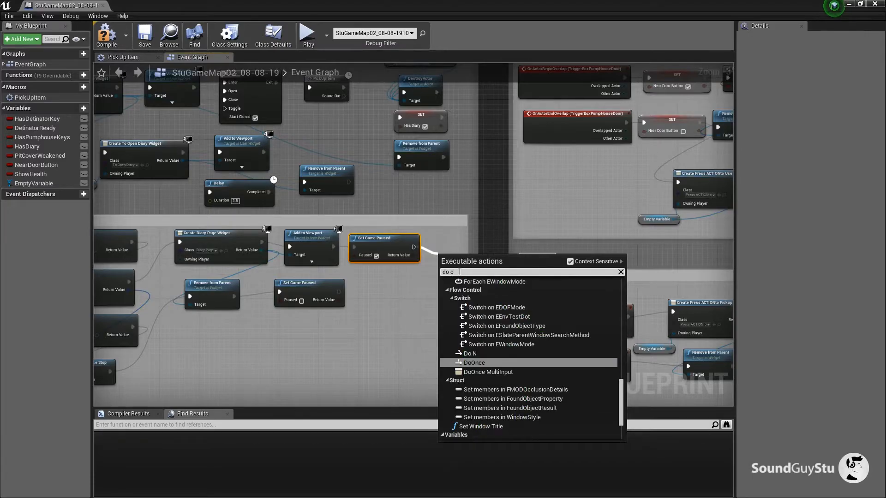
type("nce")
left_click(483, 297)
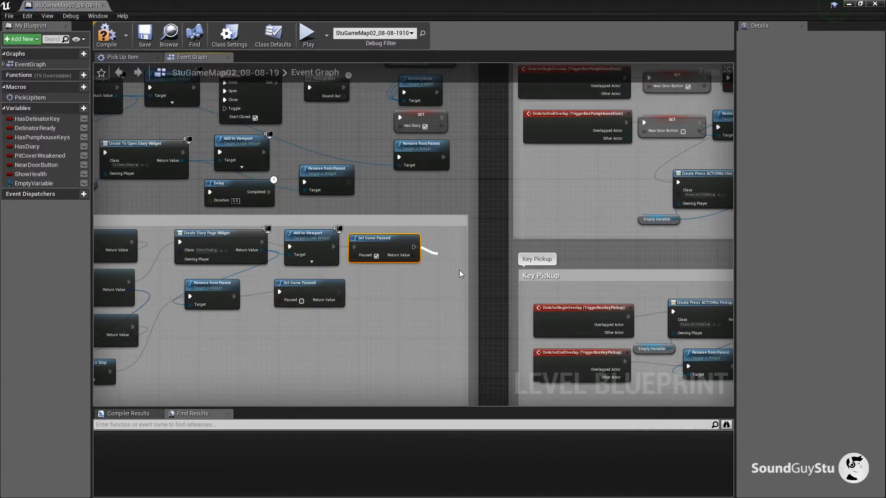
left_click_drag(452, 256, 394, 276)
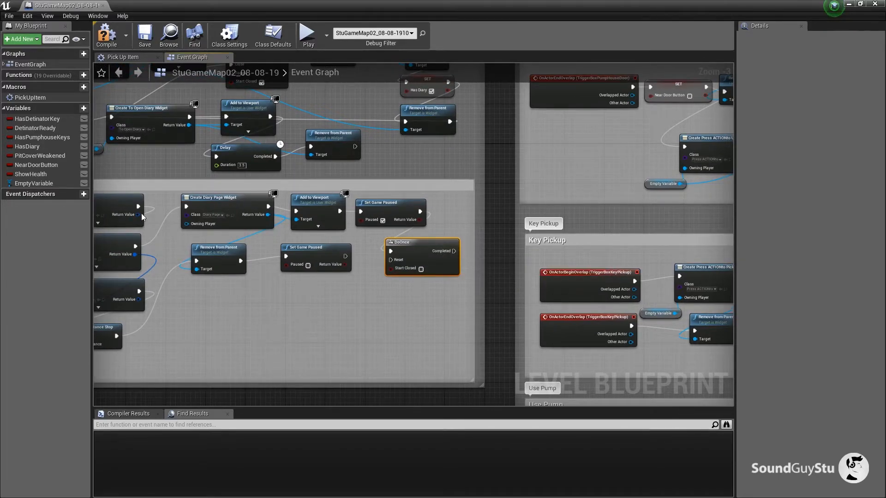
Duplicate the DiaryOpen Play Event 2D node below the DoOnce node and connect DoOnce's Completed output to its execution input
left_click(117, 204)
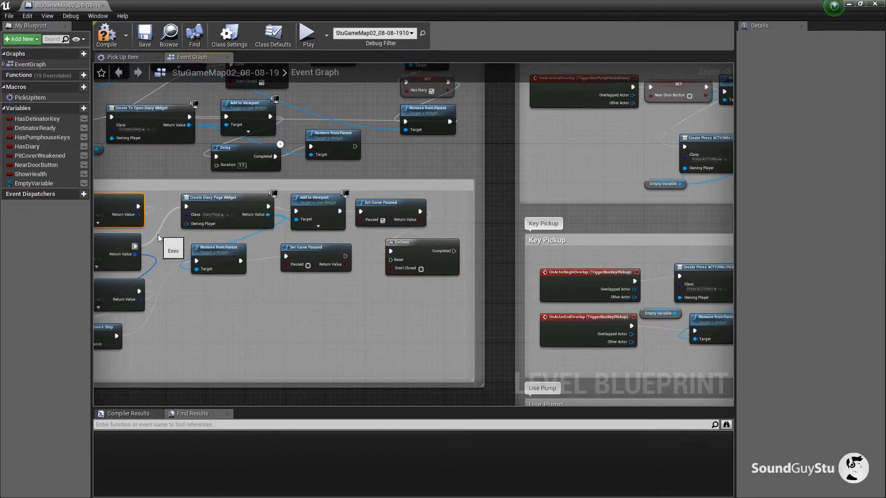
left_click(377, 326)
key("ctrl+v")
left_click_drag(411, 326, 390, 291)
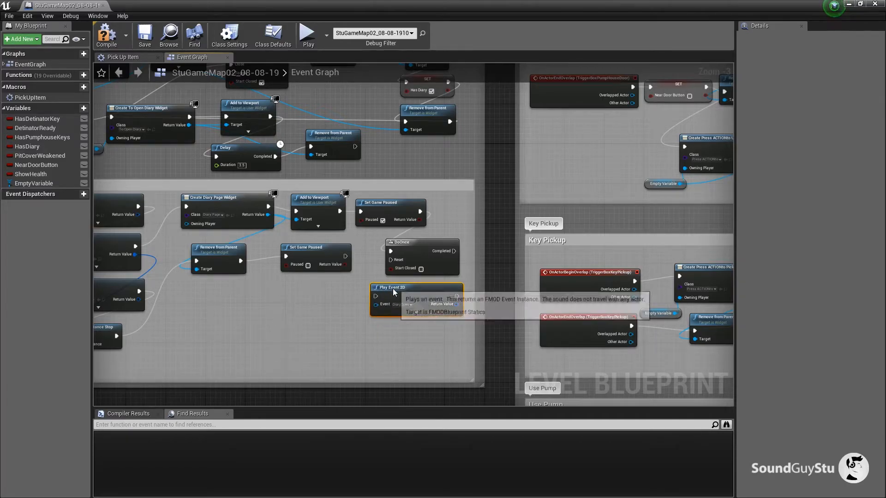
left_click_drag(454, 251, 371, 301)
Assign the DiaryVO event to the Play Event 2D node below DoOnce and compile the Level Blueprint
left_click(396, 309)
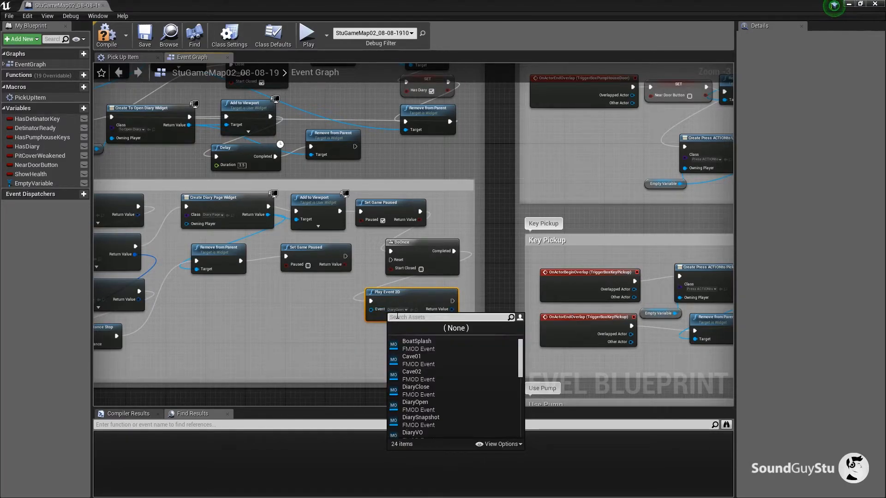
type("vo")
left_click(419, 348)
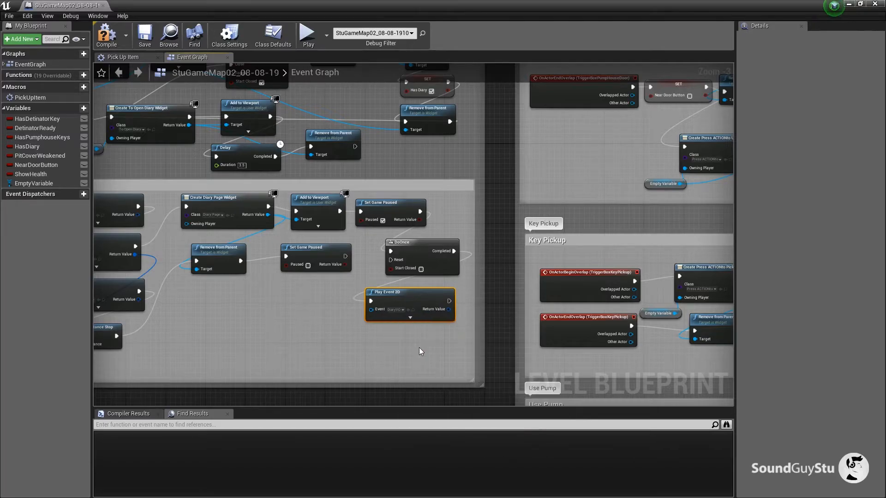
scroll(341, 344, "down", 3)
scroll(416, 345, "up", 1)
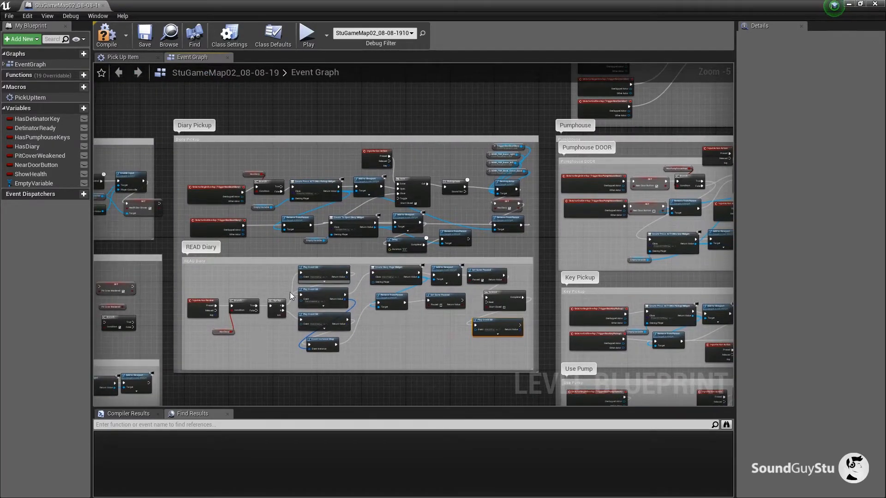
left_click(109, 37)
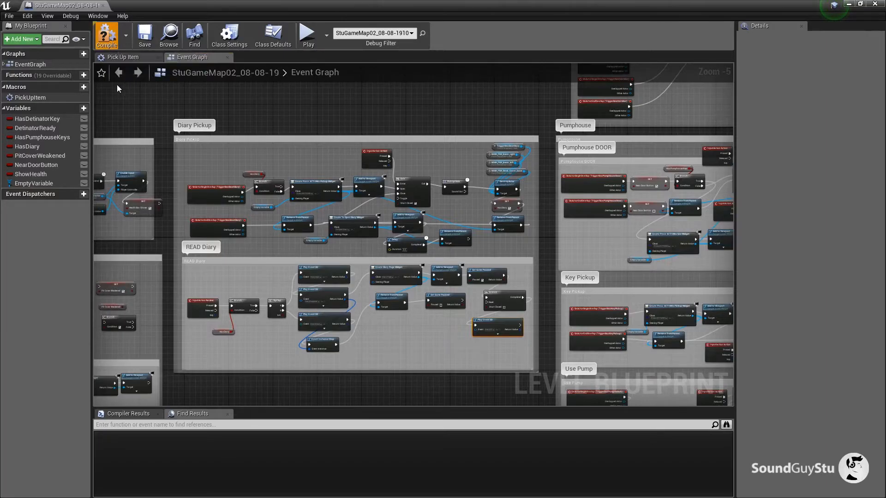
Return to the level editor, start a play test, run the character to the boat and pick up the diary
left_click(104, 6)
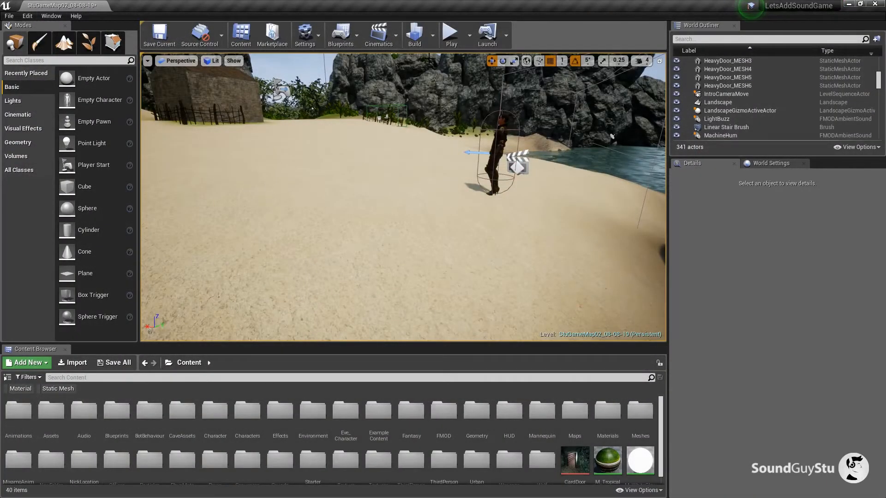
left_click(451, 37)
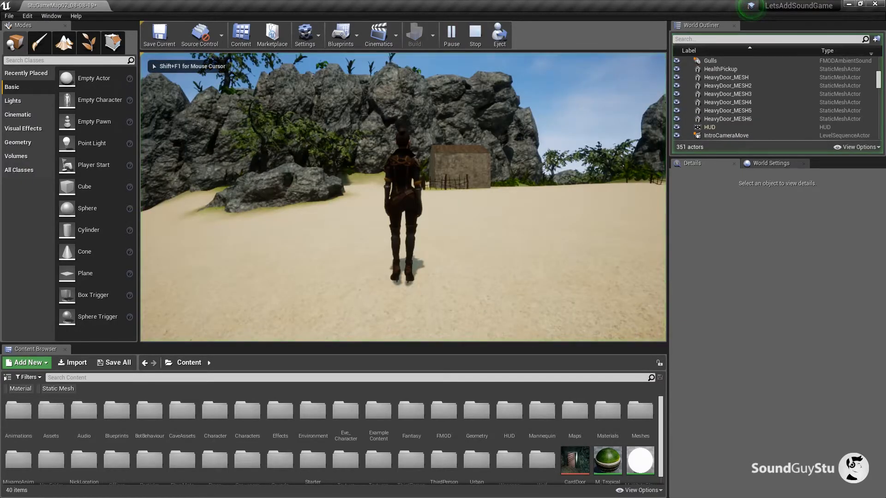
key("a")
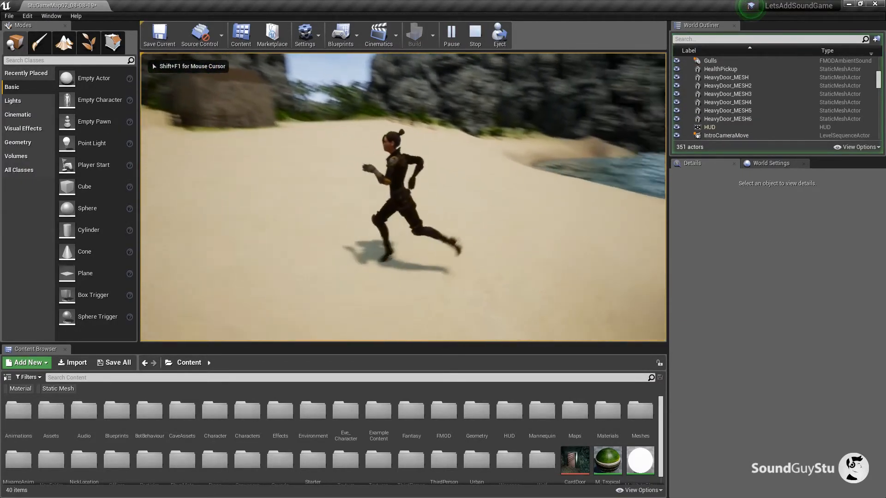
key("w")
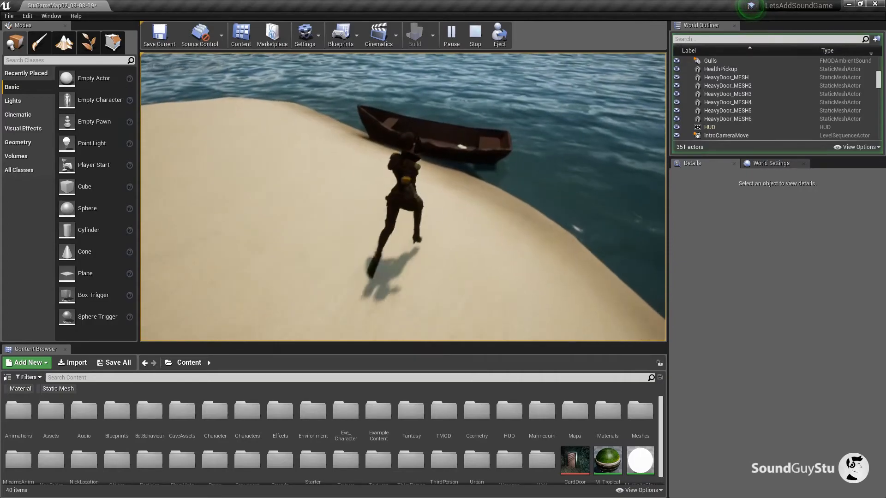
key("w")
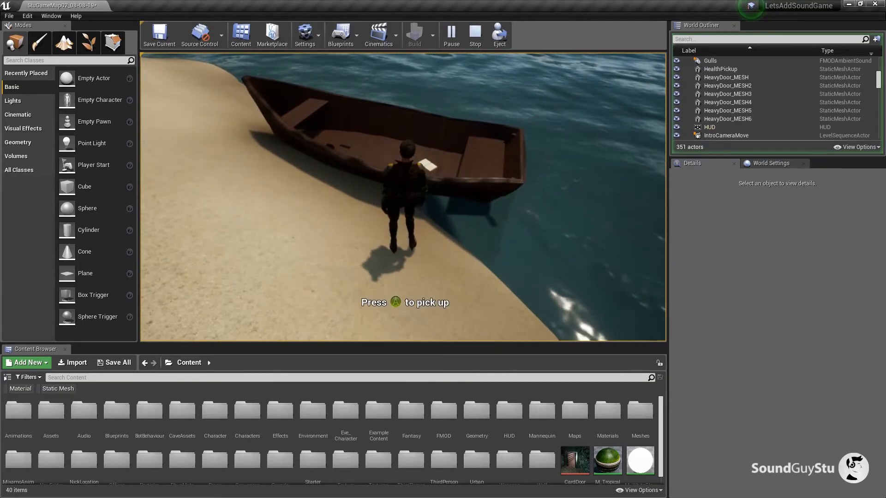
key("e")
key("s")
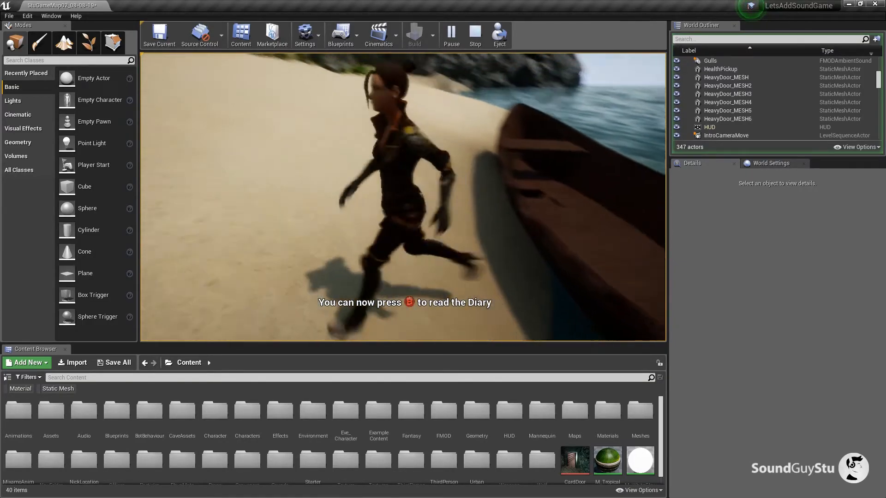
Play-test opening and closing the diary three times, moving the character along the beach before the third time
key("b")
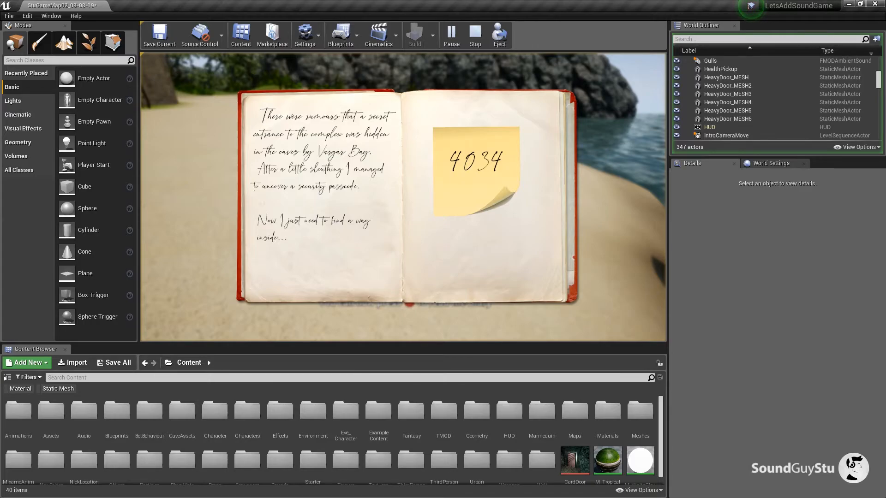
key("b")
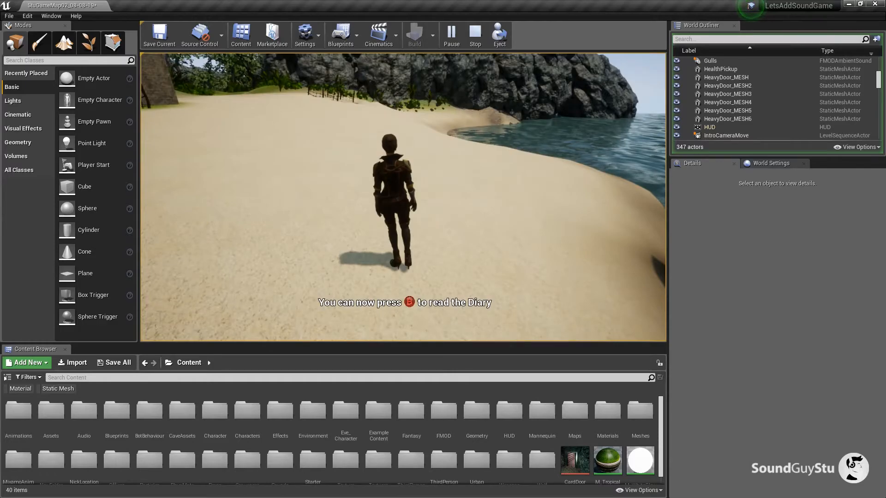
key("b")
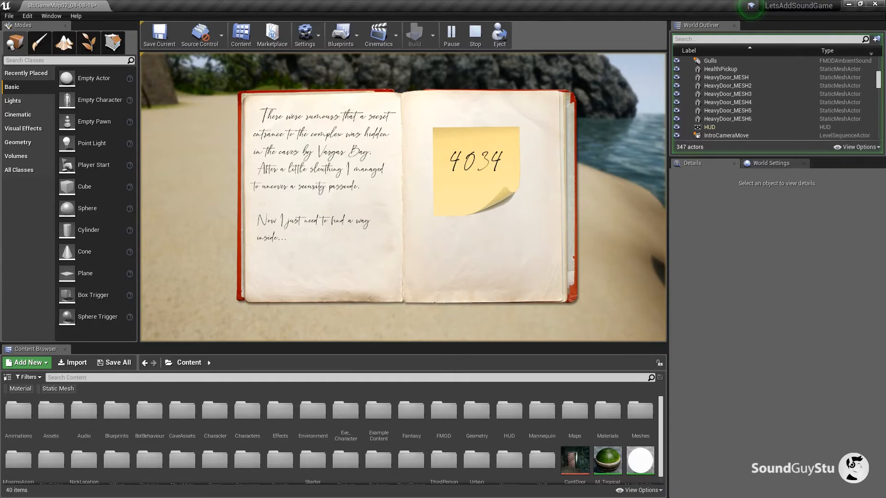
key("b")
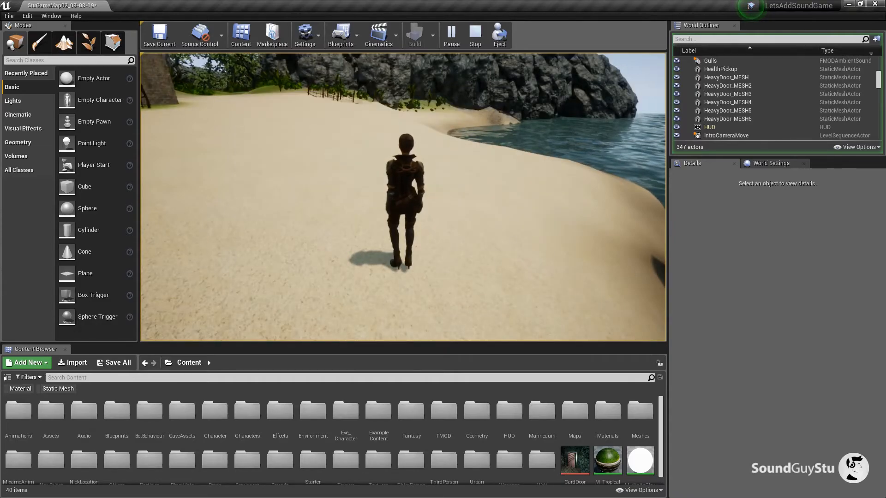
key("w")
key("b")
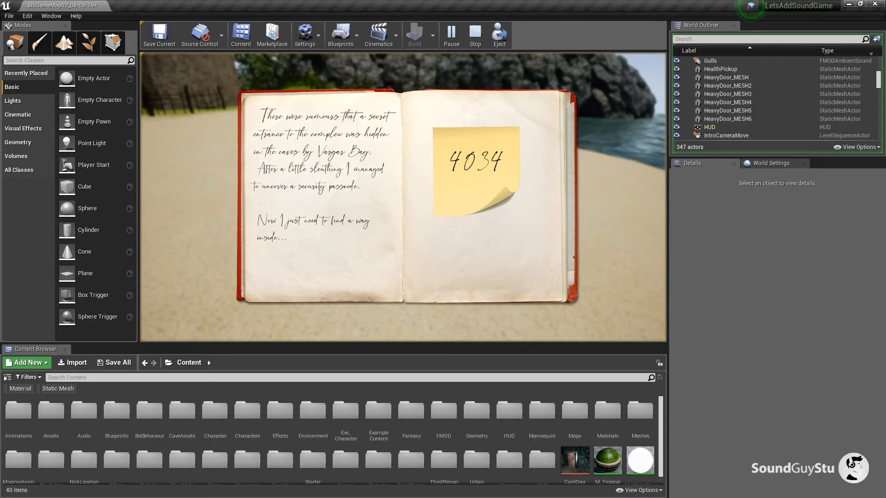
key("e")
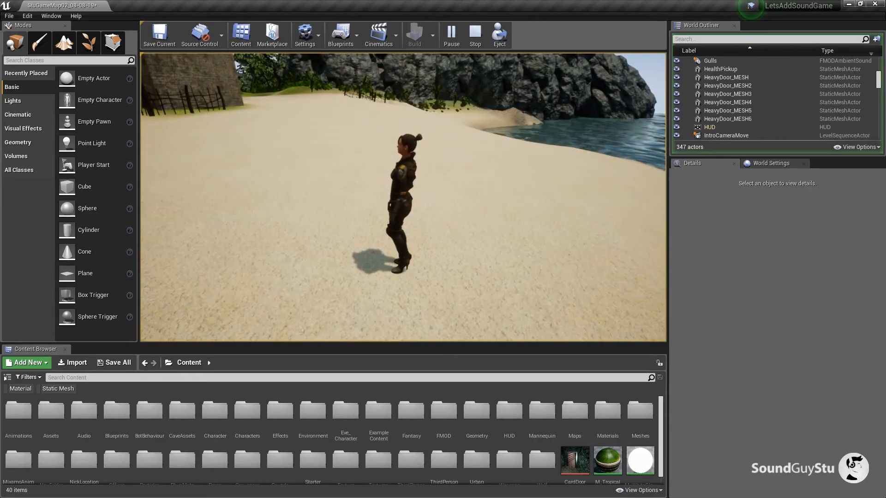